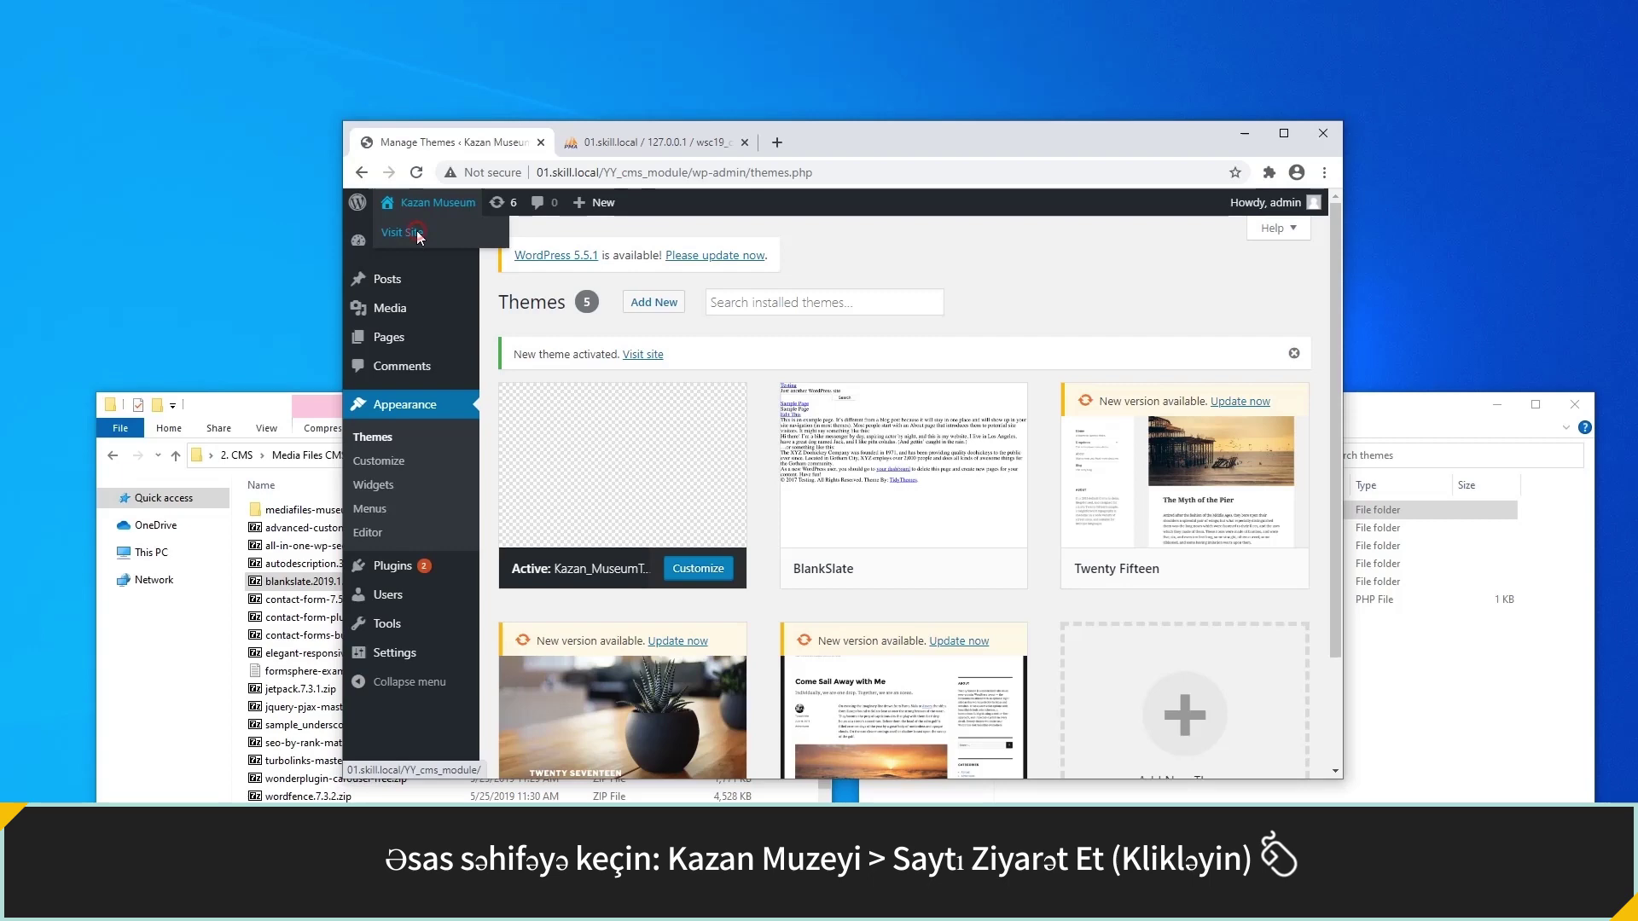
Preview the Kazan Museum front page, go back to the Dashboard, and open the Users list.
{"action": "left_click", "coordinate": [418, 233]}
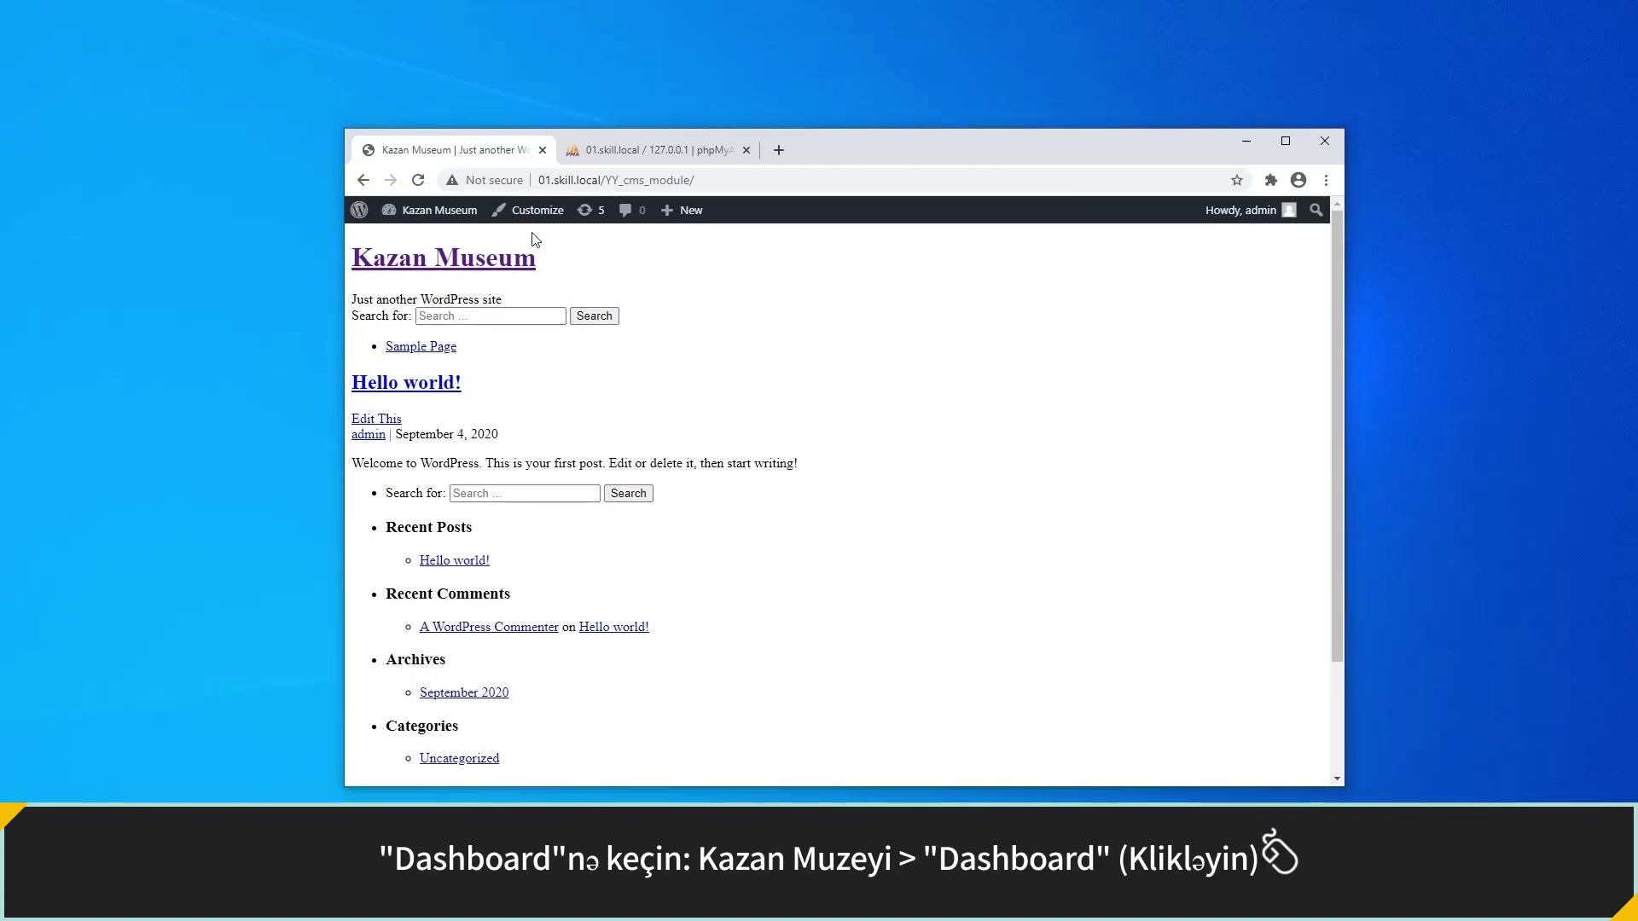
{"action": "mouse_move", "coordinate": [448, 213]}
{"action": "left_click", "coordinate": [409, 241]}
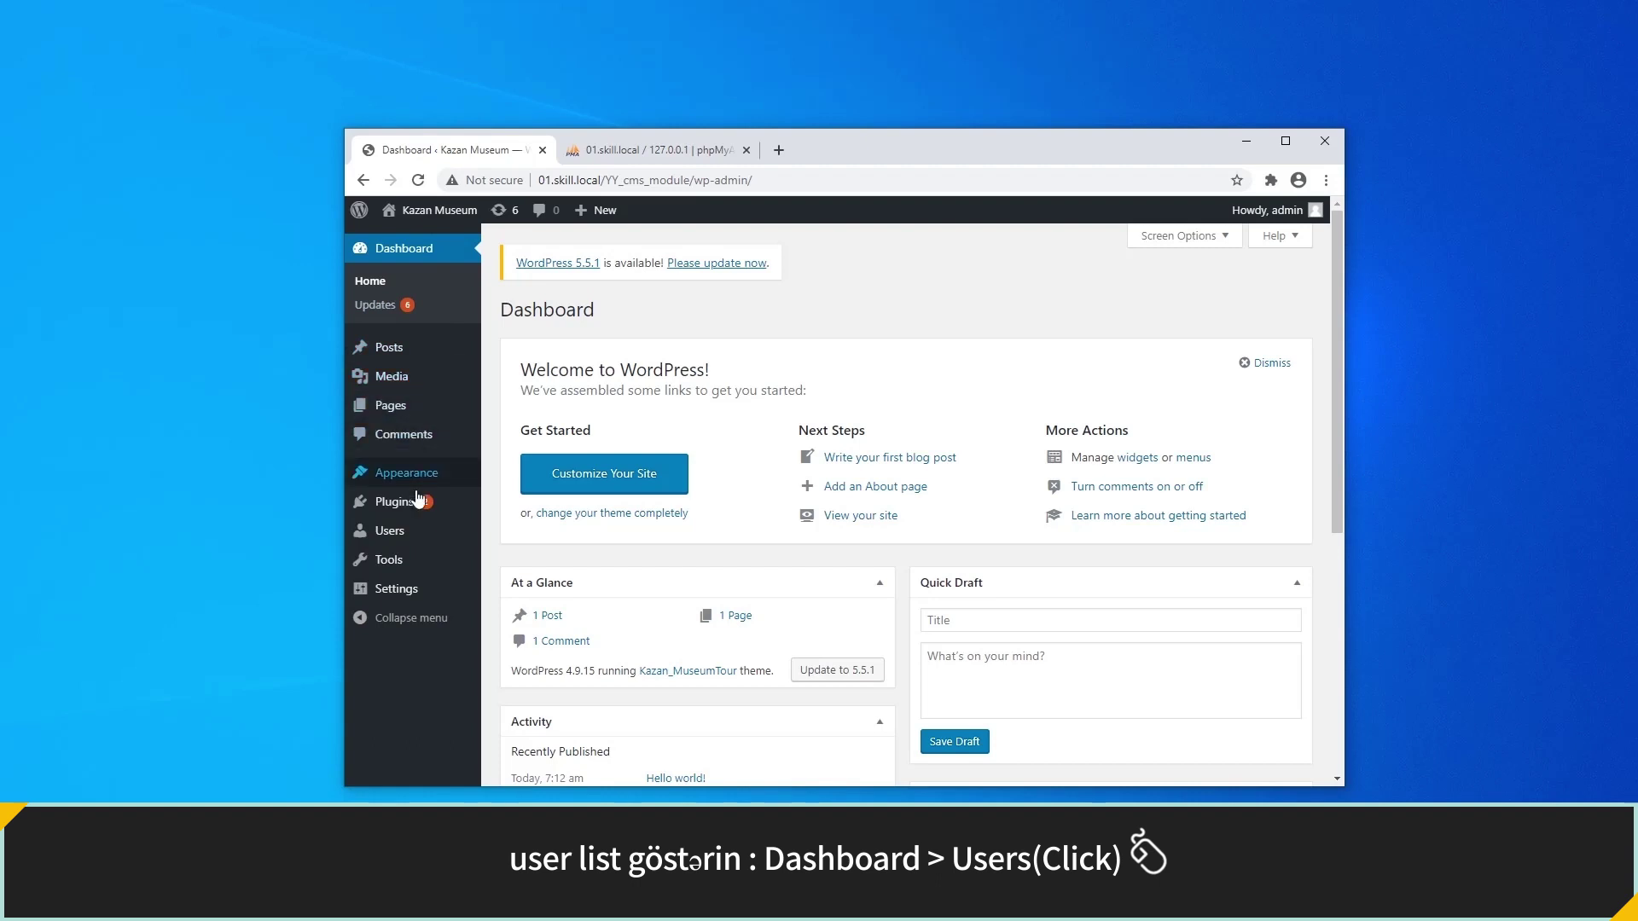
{"action": "left_click", "coordinate": [415, 527]}
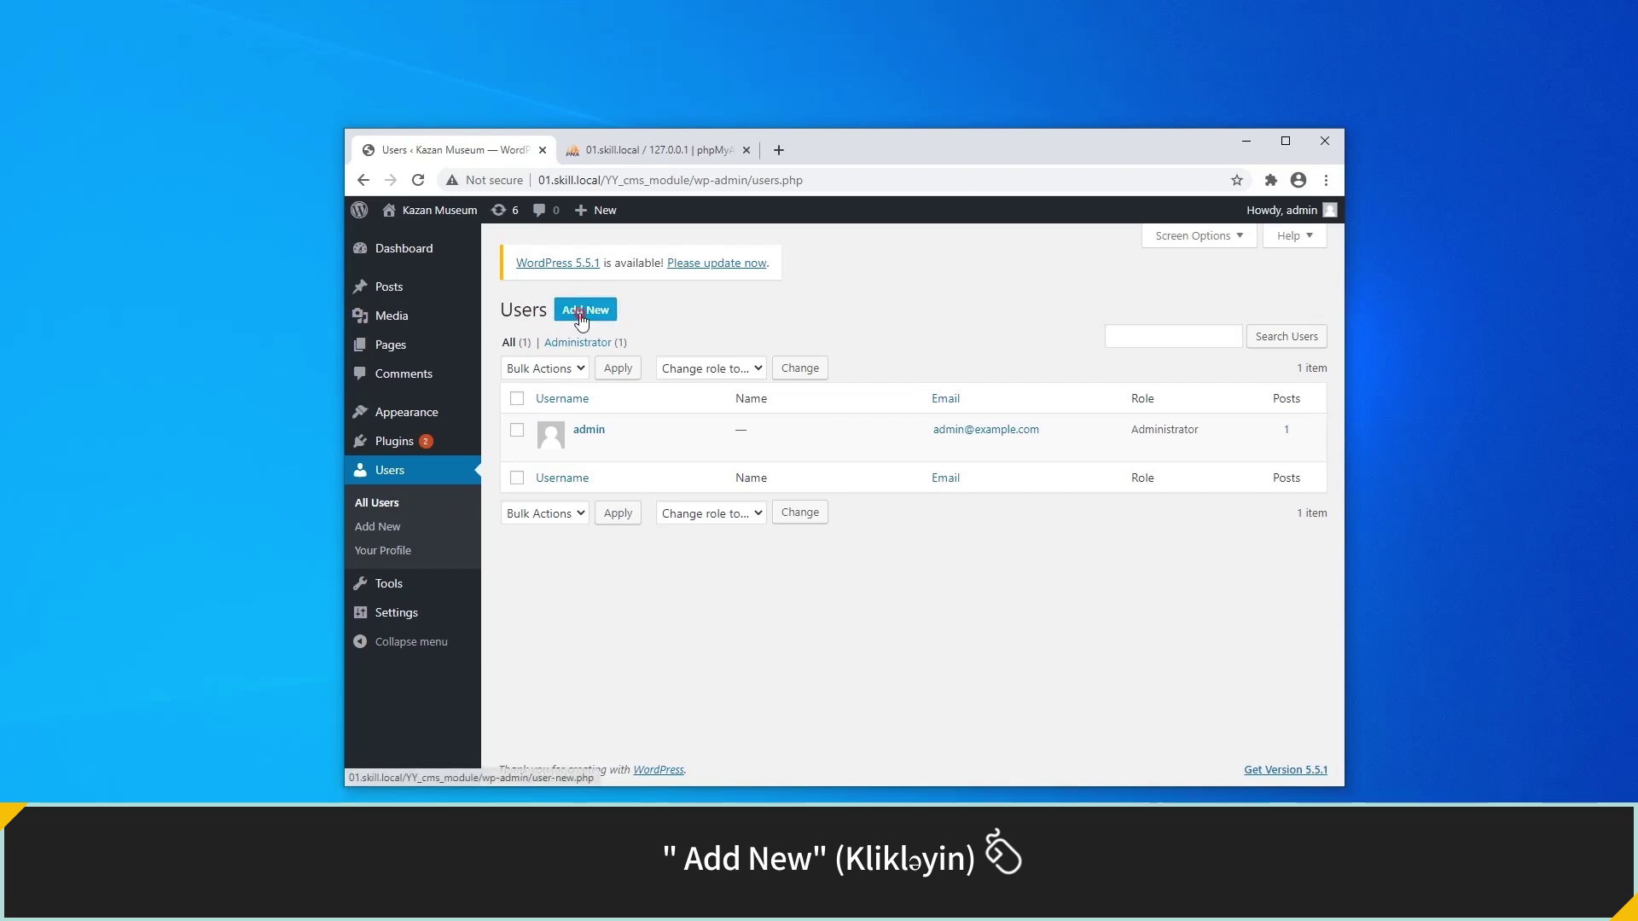
Add user 'editor' with a confirmed weak password and the Editor role.
{"action": "left_click", "coordinate": [584, 311]}
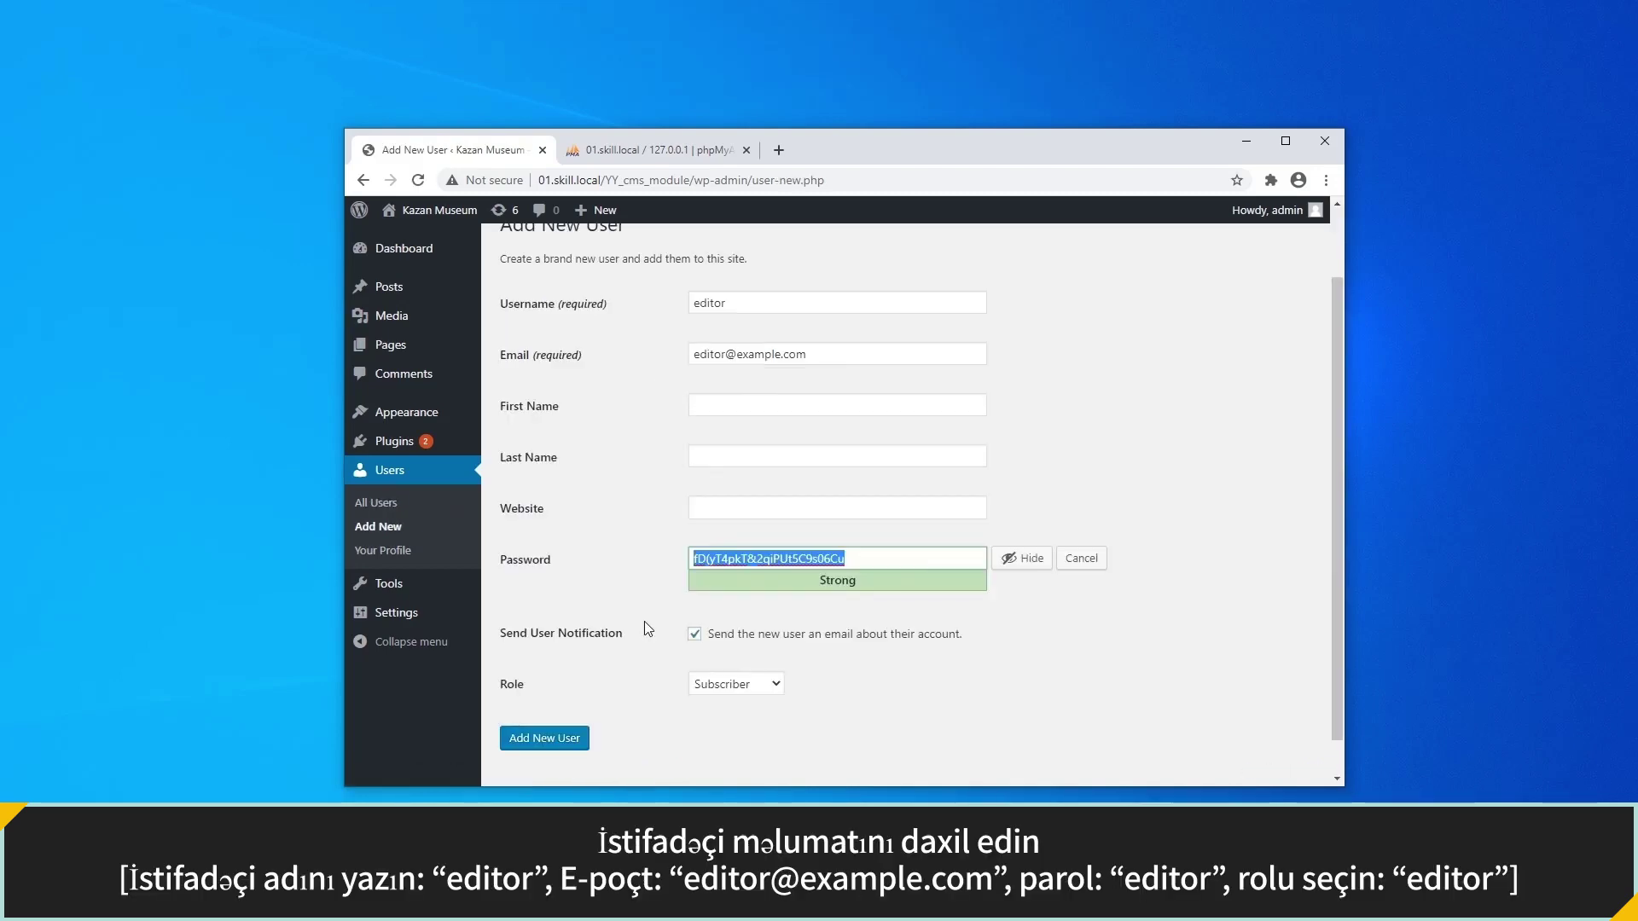
{"action": "type", "text": "editor"}
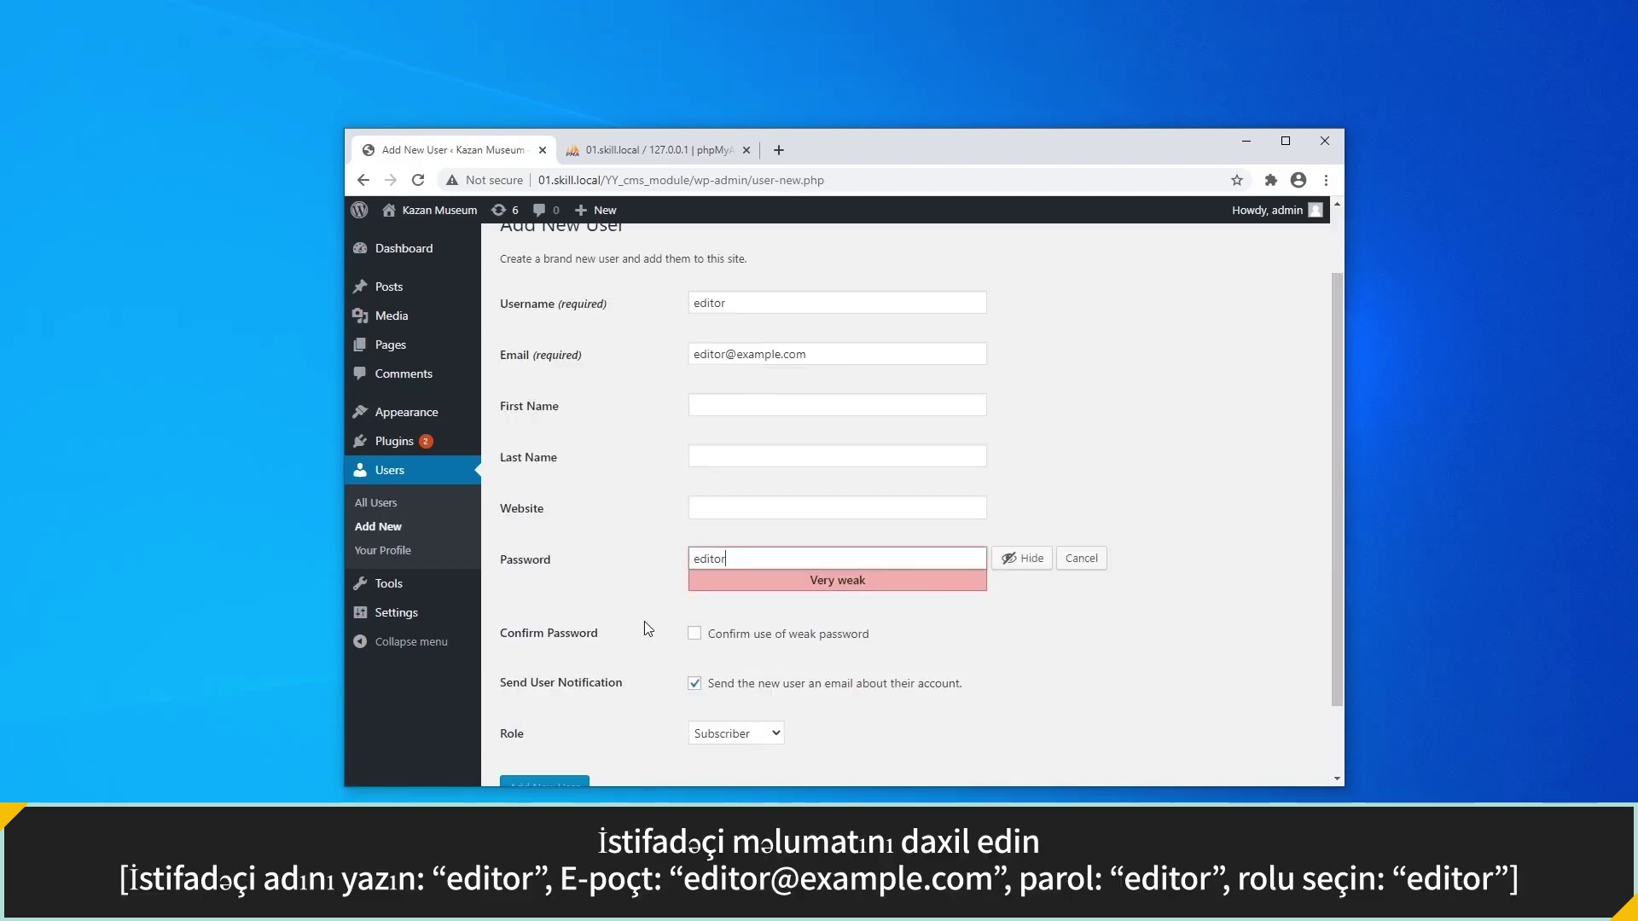
{"action": "left_click", "coordinate": [691, 634]}
{"action": "scroll", "coordinate": [692, 636], "scroll_direction": "down", "scroll_amount": 1}
{"action": "left_click", "coordinate": [729, 652]}
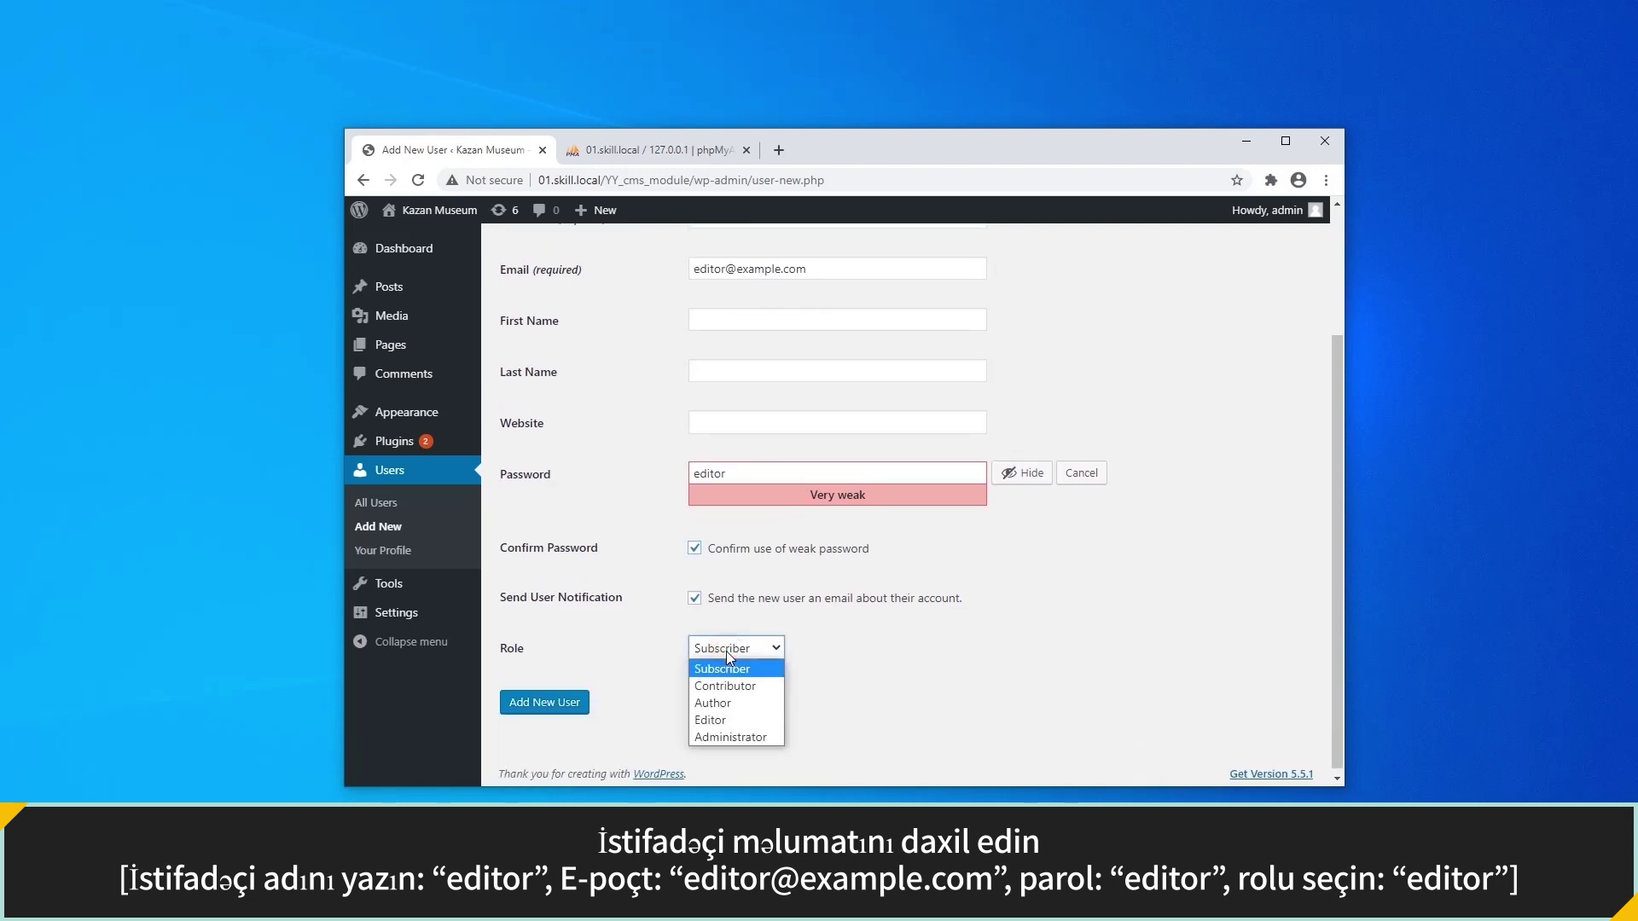
{"action": "left_click", "coordinate": [729, 718]}
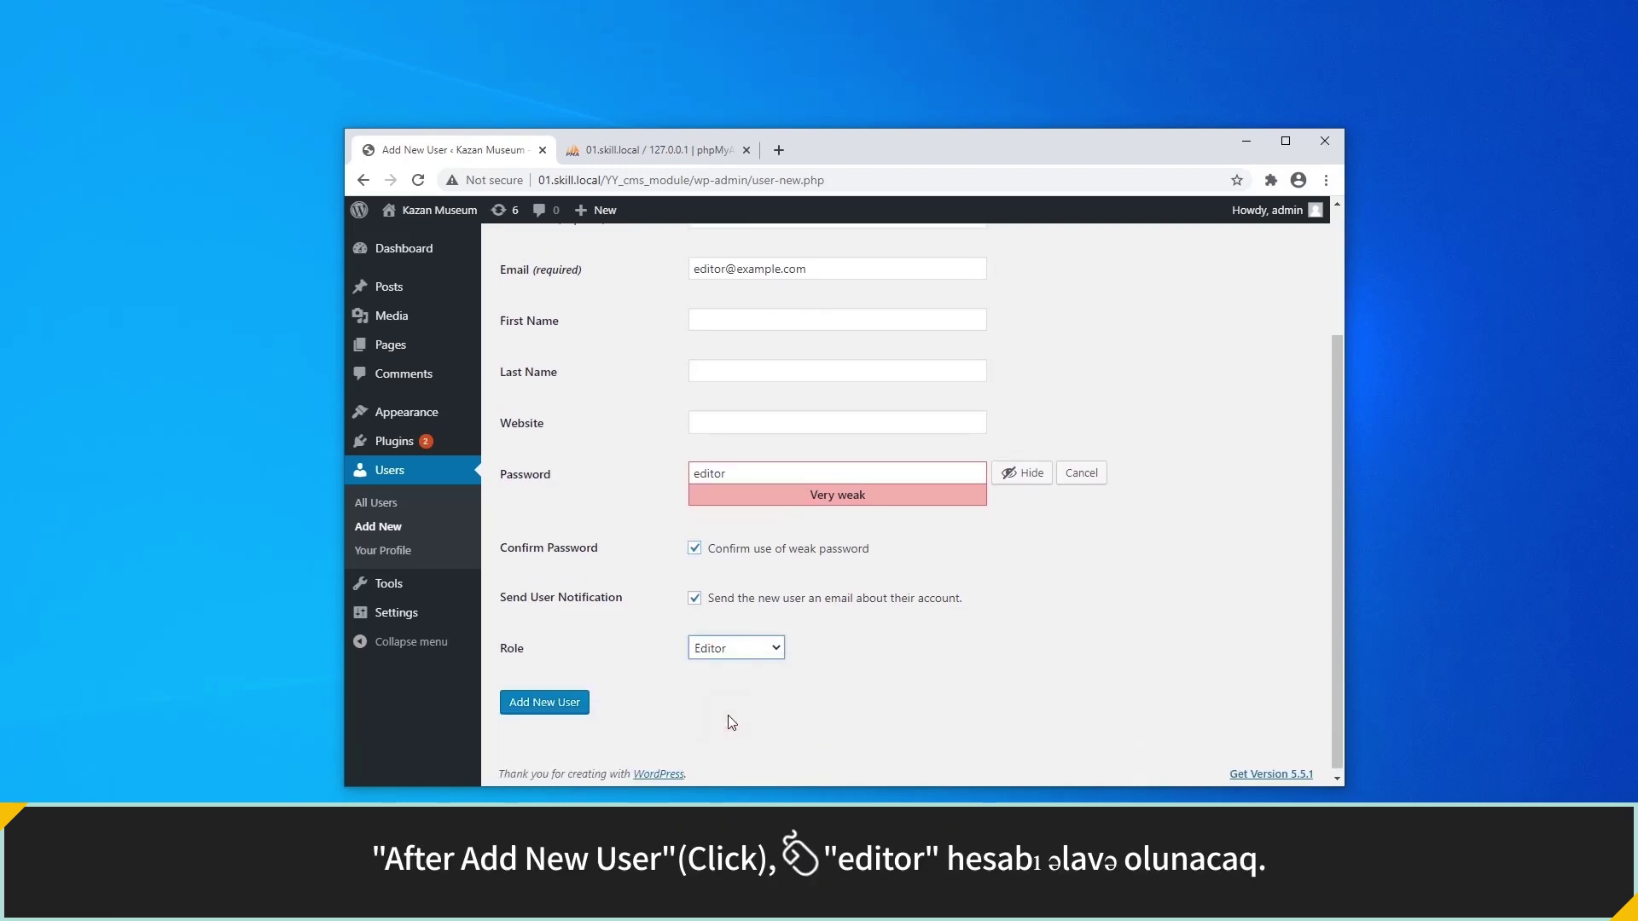
{"action": "left_click", "coordinate": [560, 708]}
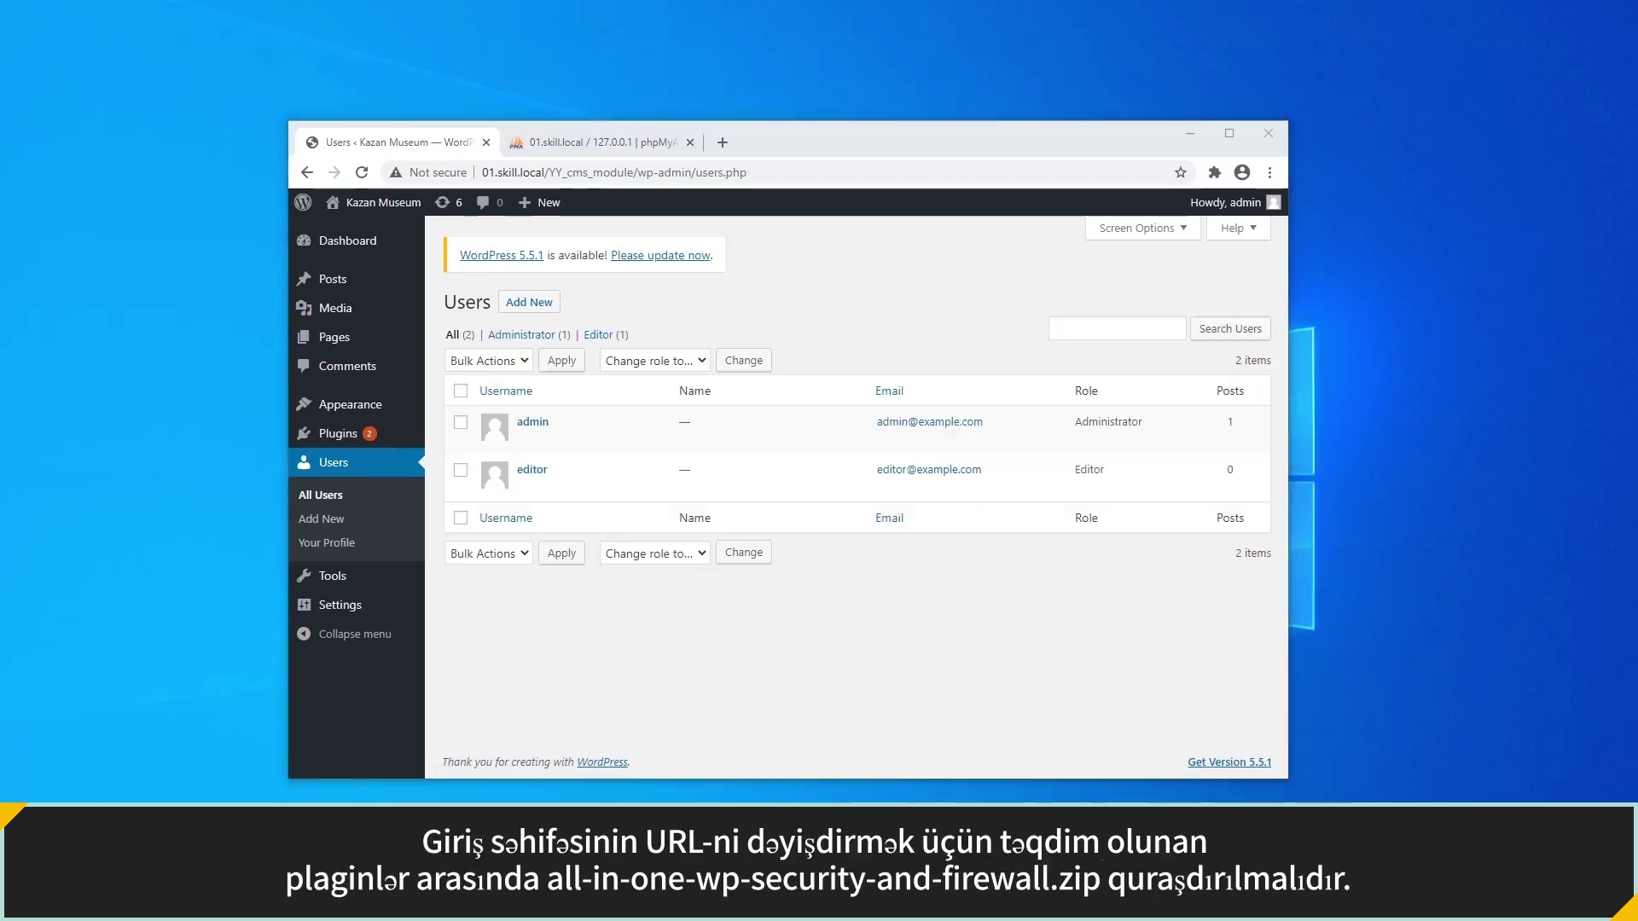
Open C:\xampp\htdocs\YY_cms_module\wp-content\plugins in a new File Explorer window.
{"action": "key", "text": "super+e"}
{"action": "left_click", "coordinate": [923, 545]}
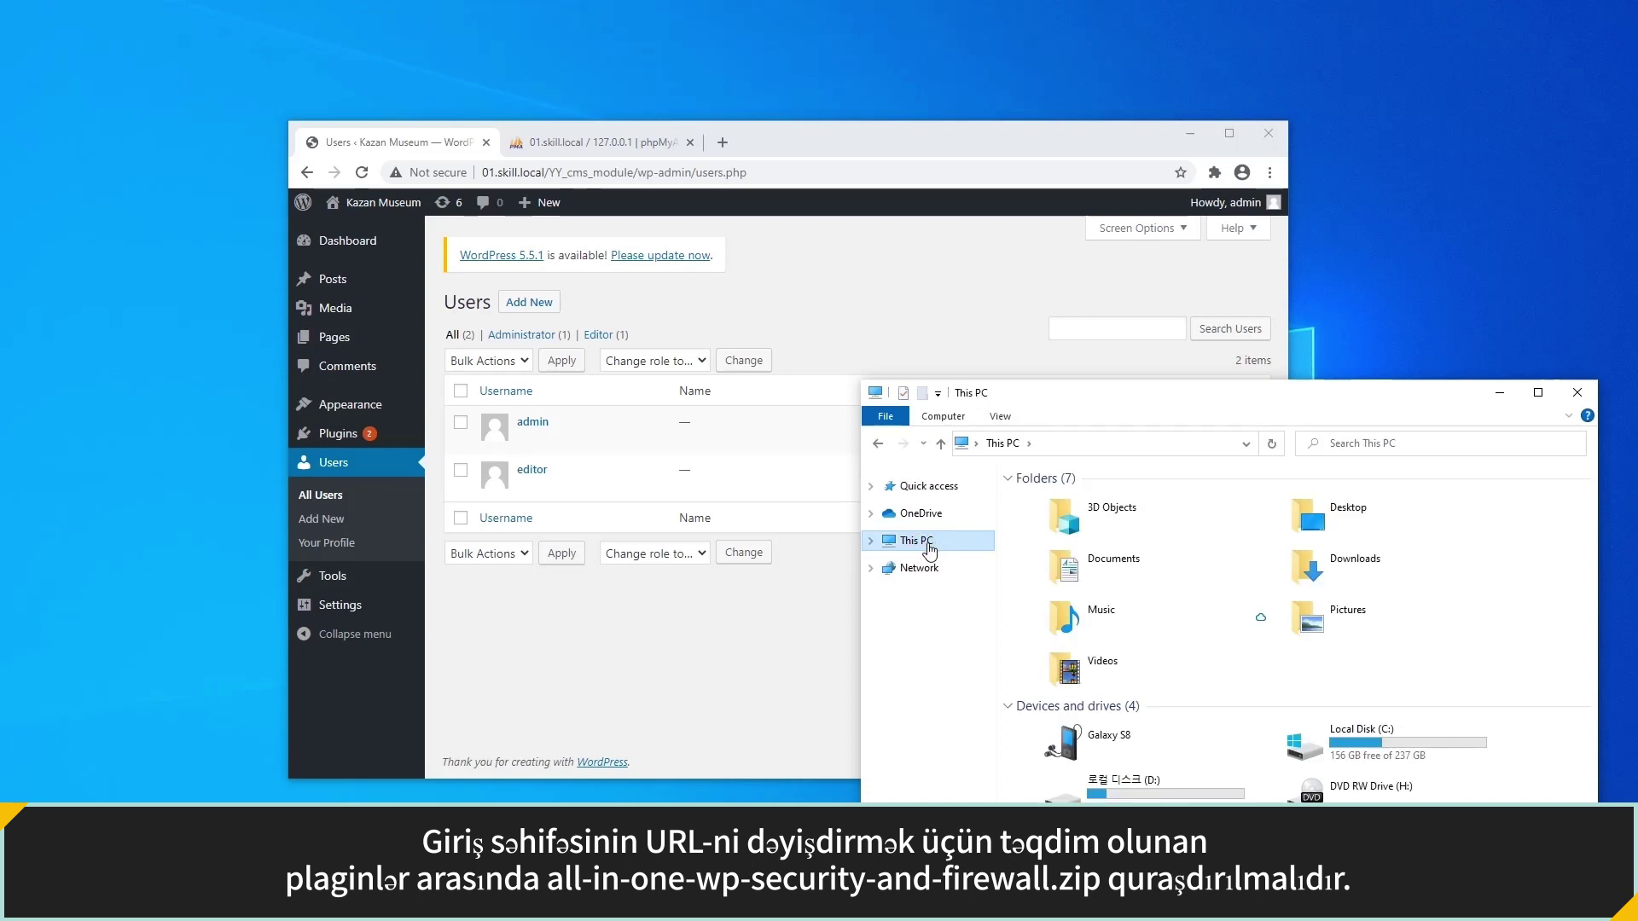
{"action": "double_click", "coordinate": [1332, 744]}
{"action": "double_click", "coordinate": [1058, 605]}
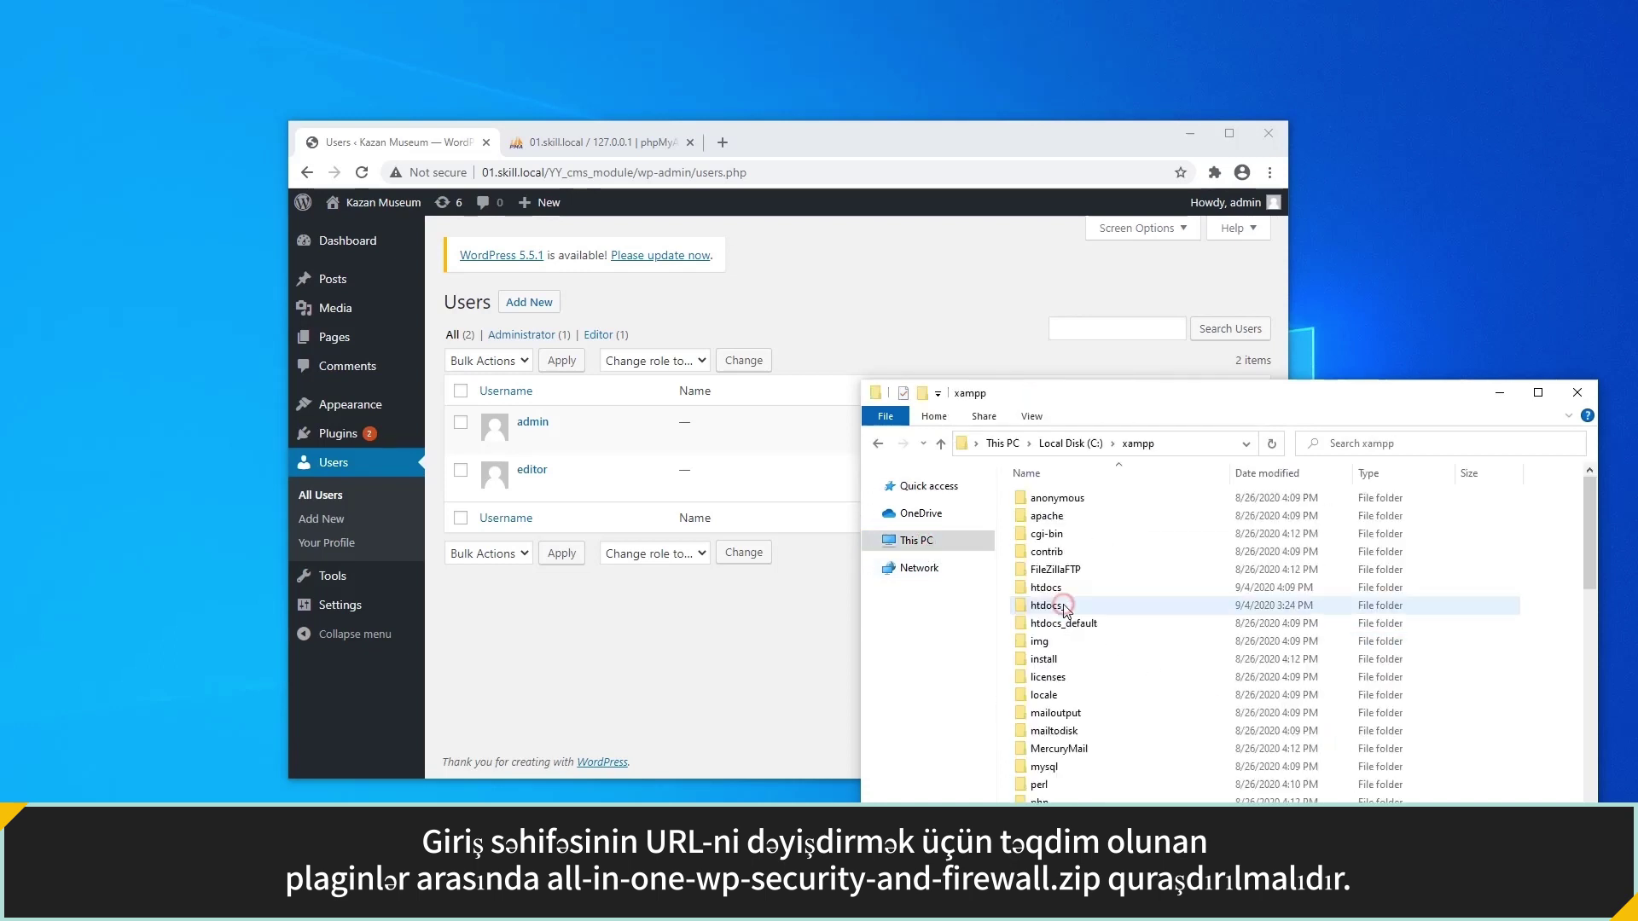
{"action": "double_click", "coordinate": [1062, 592]}
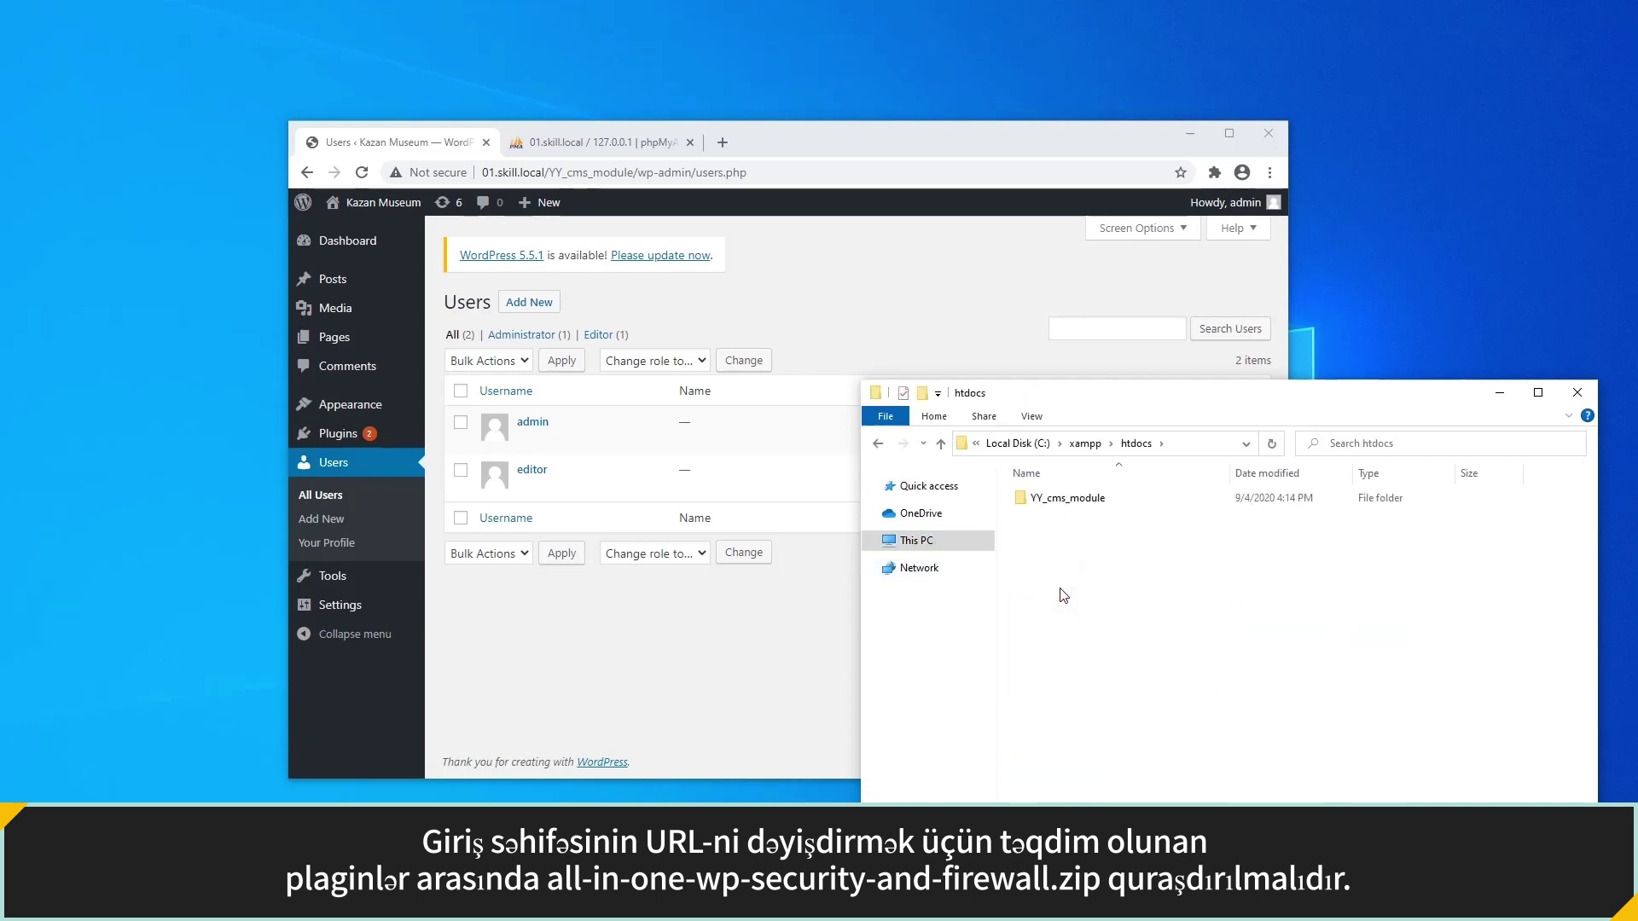
{"action": "double_click", "coordinate": [1067, 504]}
{"action": "left_click", "coordinate": [1062, 538]}
{"action": "double_click", "coordinate": [1062, 538]}
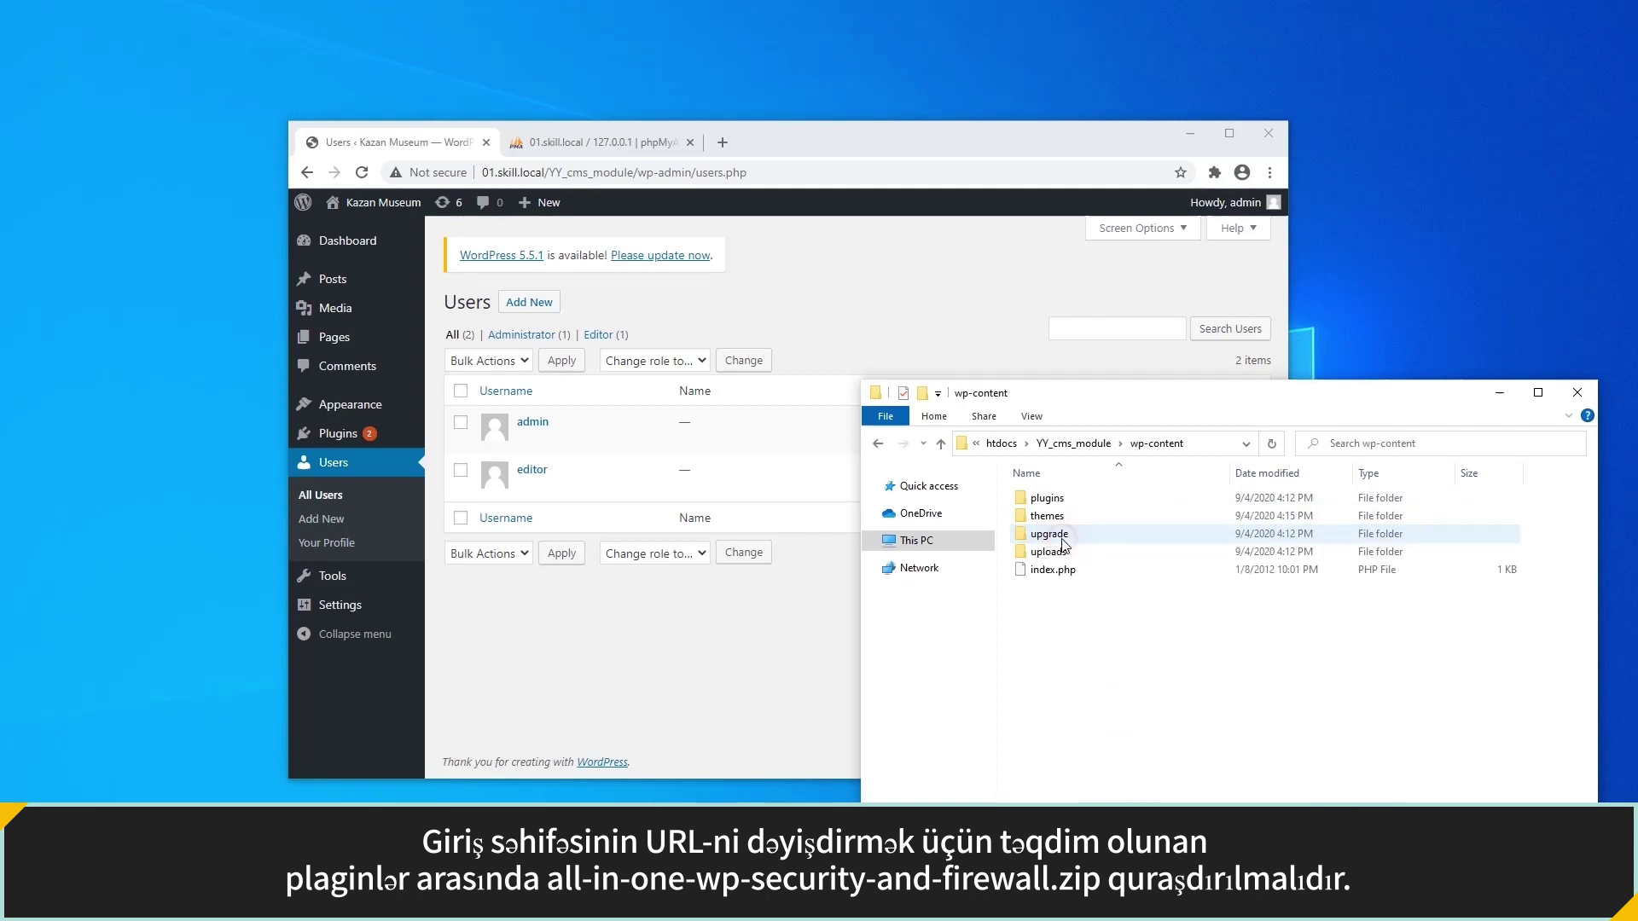
{"action": "double_click", "coordinate": [1065, 501]}
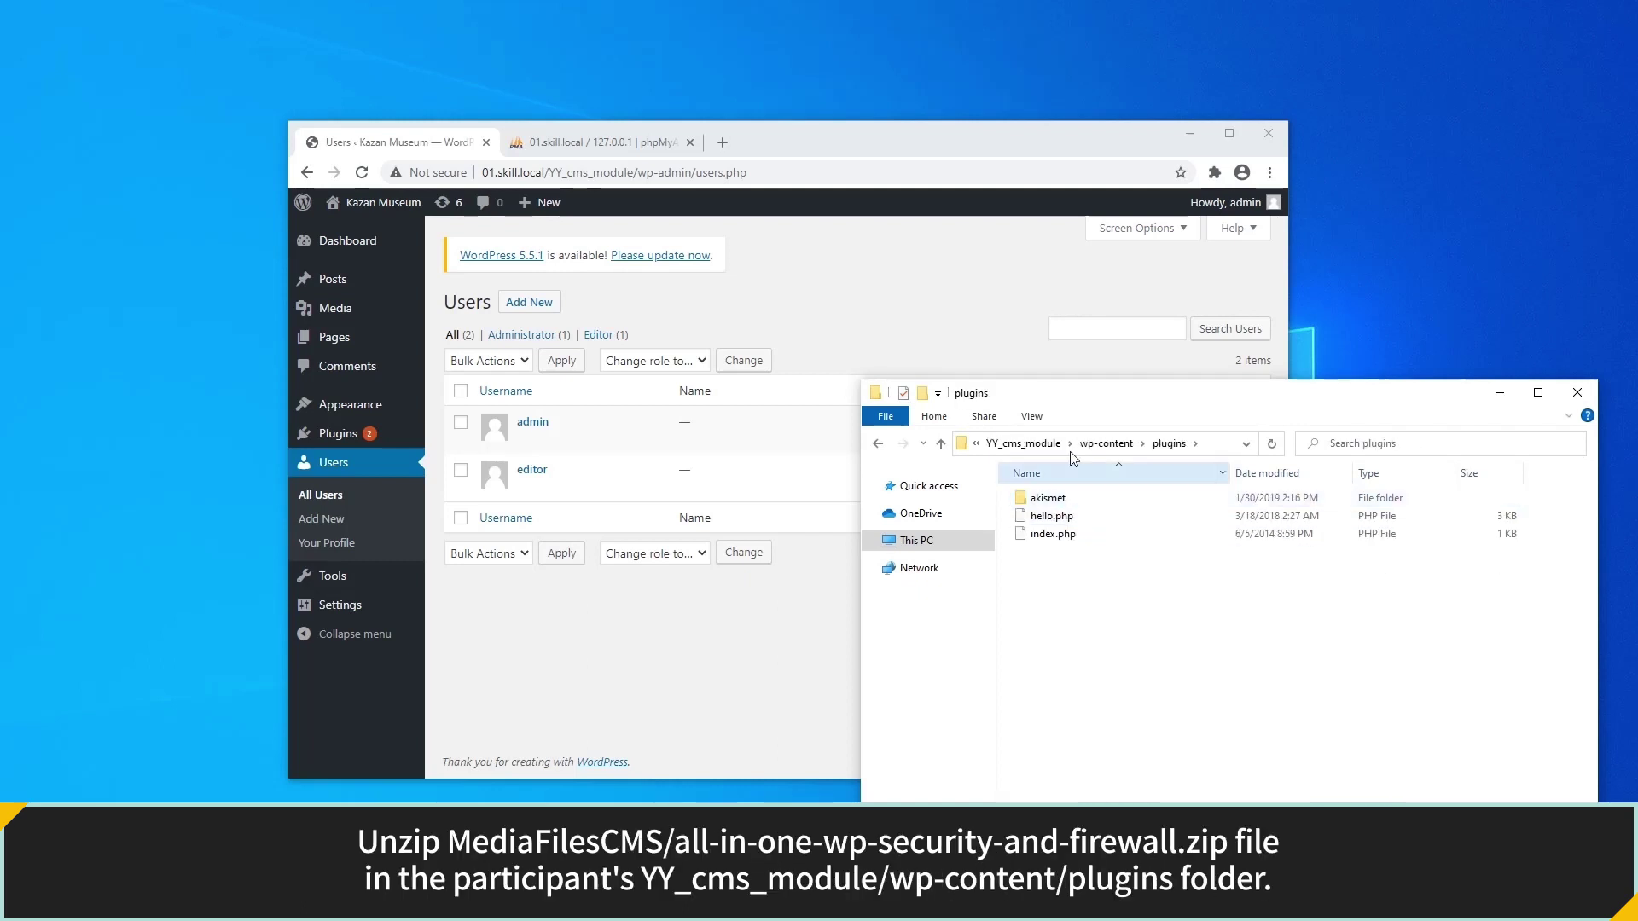
Drag the plugin folder from all-in-one-wp-security-and-firewall.zip in Media Files CMS into plugins.
{"action": "left_click", "coordinate": [1190, 135]}
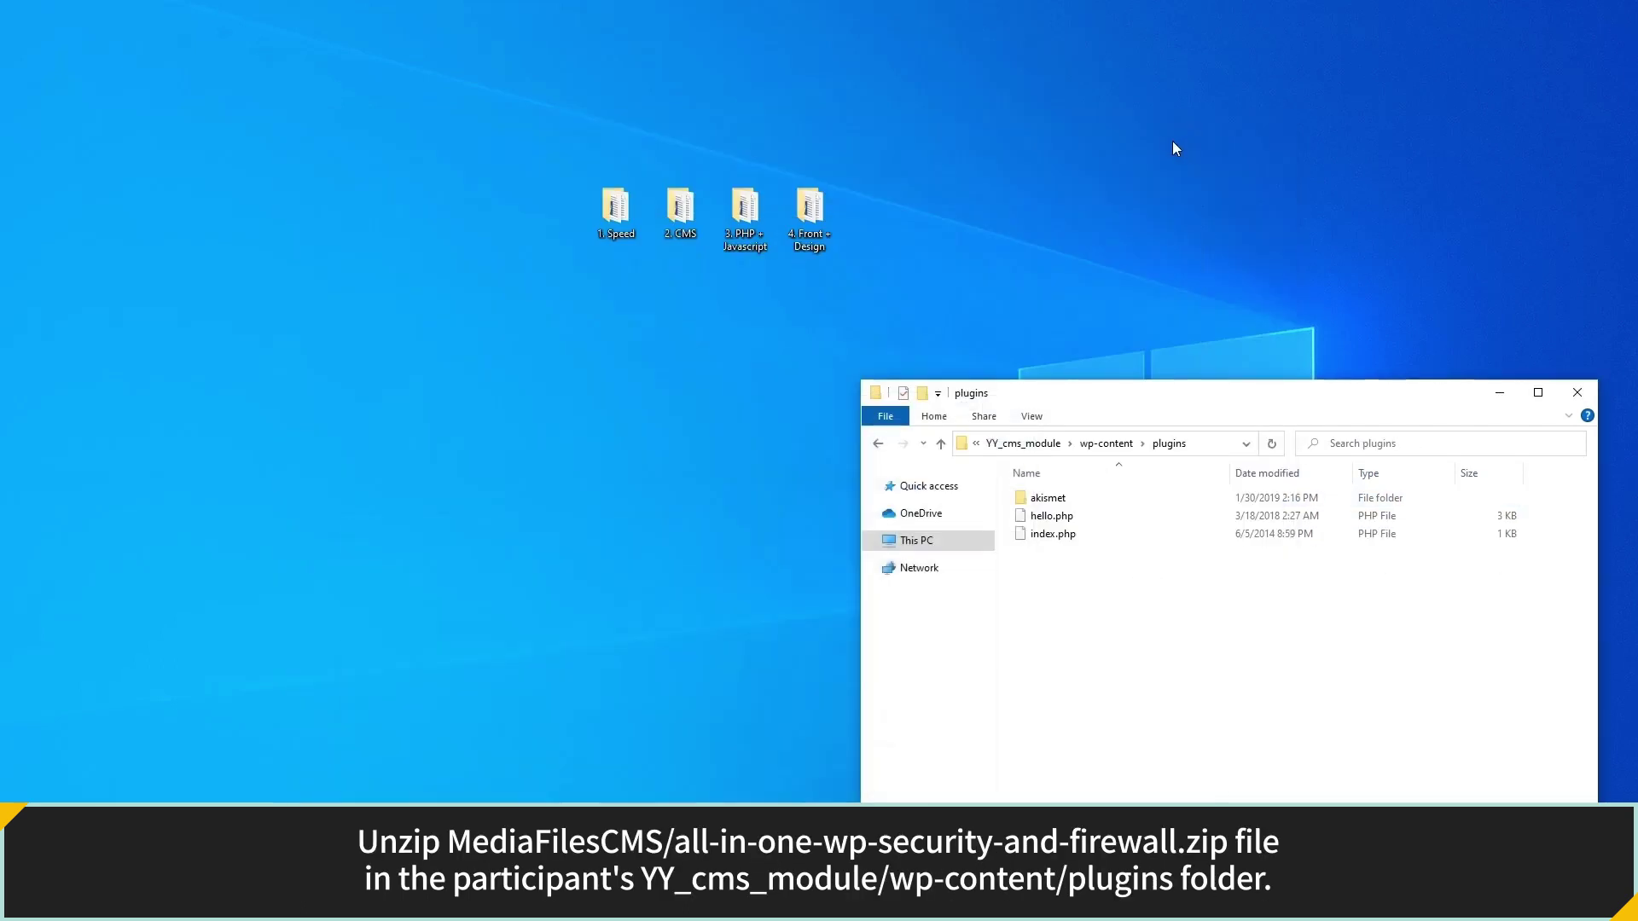
{"action": "double_click", "coordinate": [682, 207]}
{"action": "left_click_drag", "start_coordinate": [1101, 419], "coordinate": [310, 392]}
{"action": "double_click", "coordinate": [341, 493]}
{"action": "double_click", "coordinate": [345, 529]}
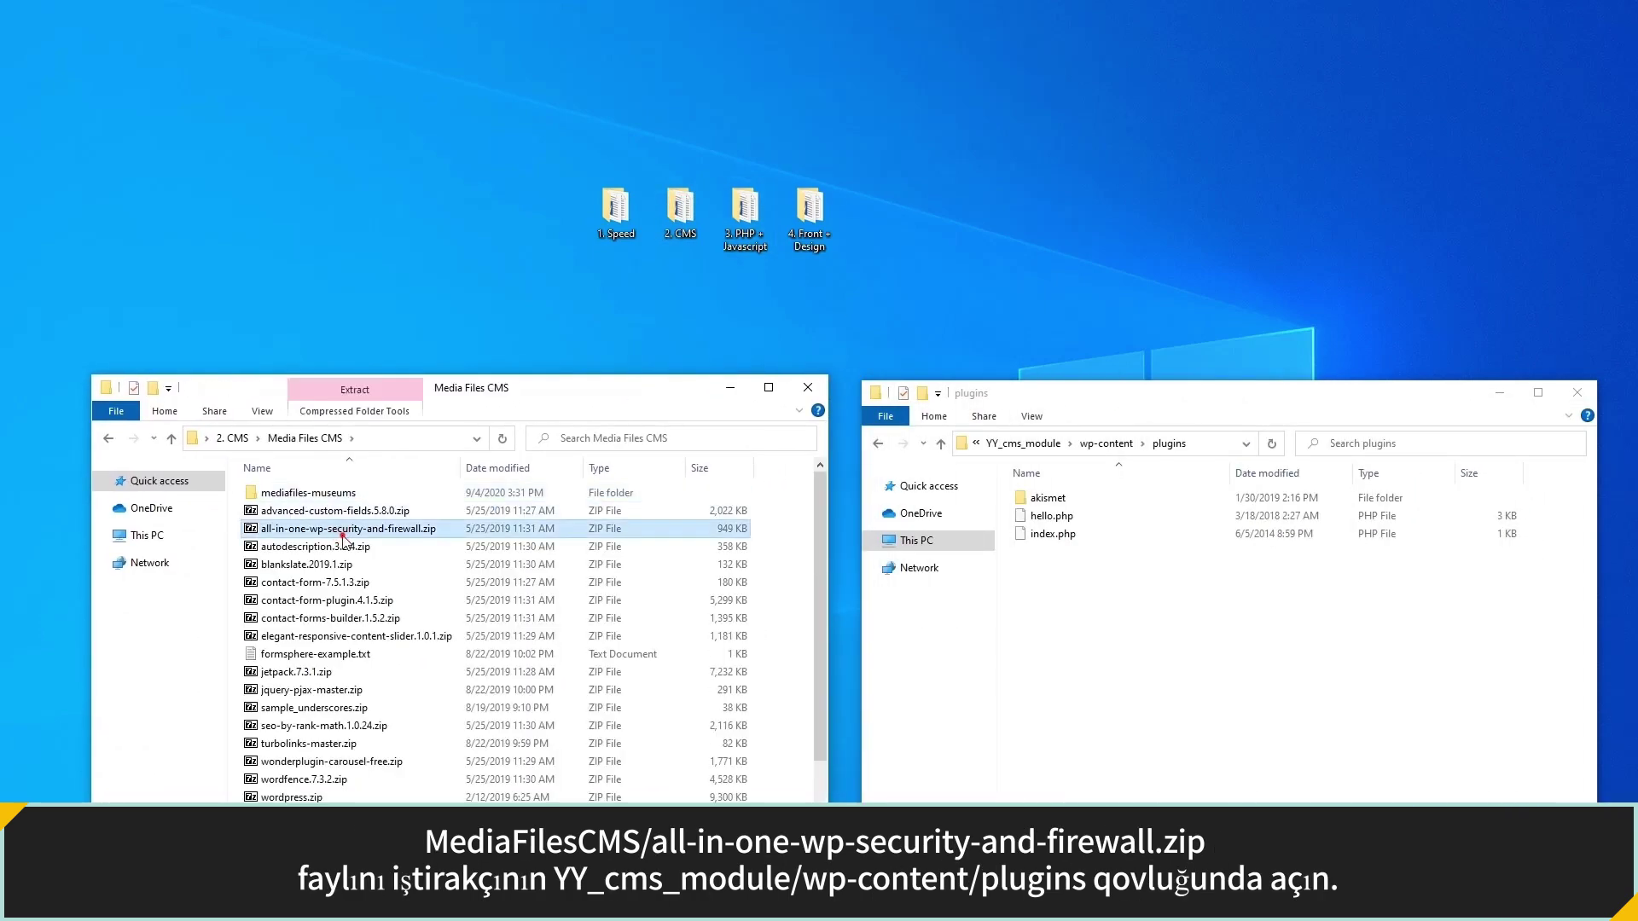
{"action": "left_click", "coordinate": [209, 581]}
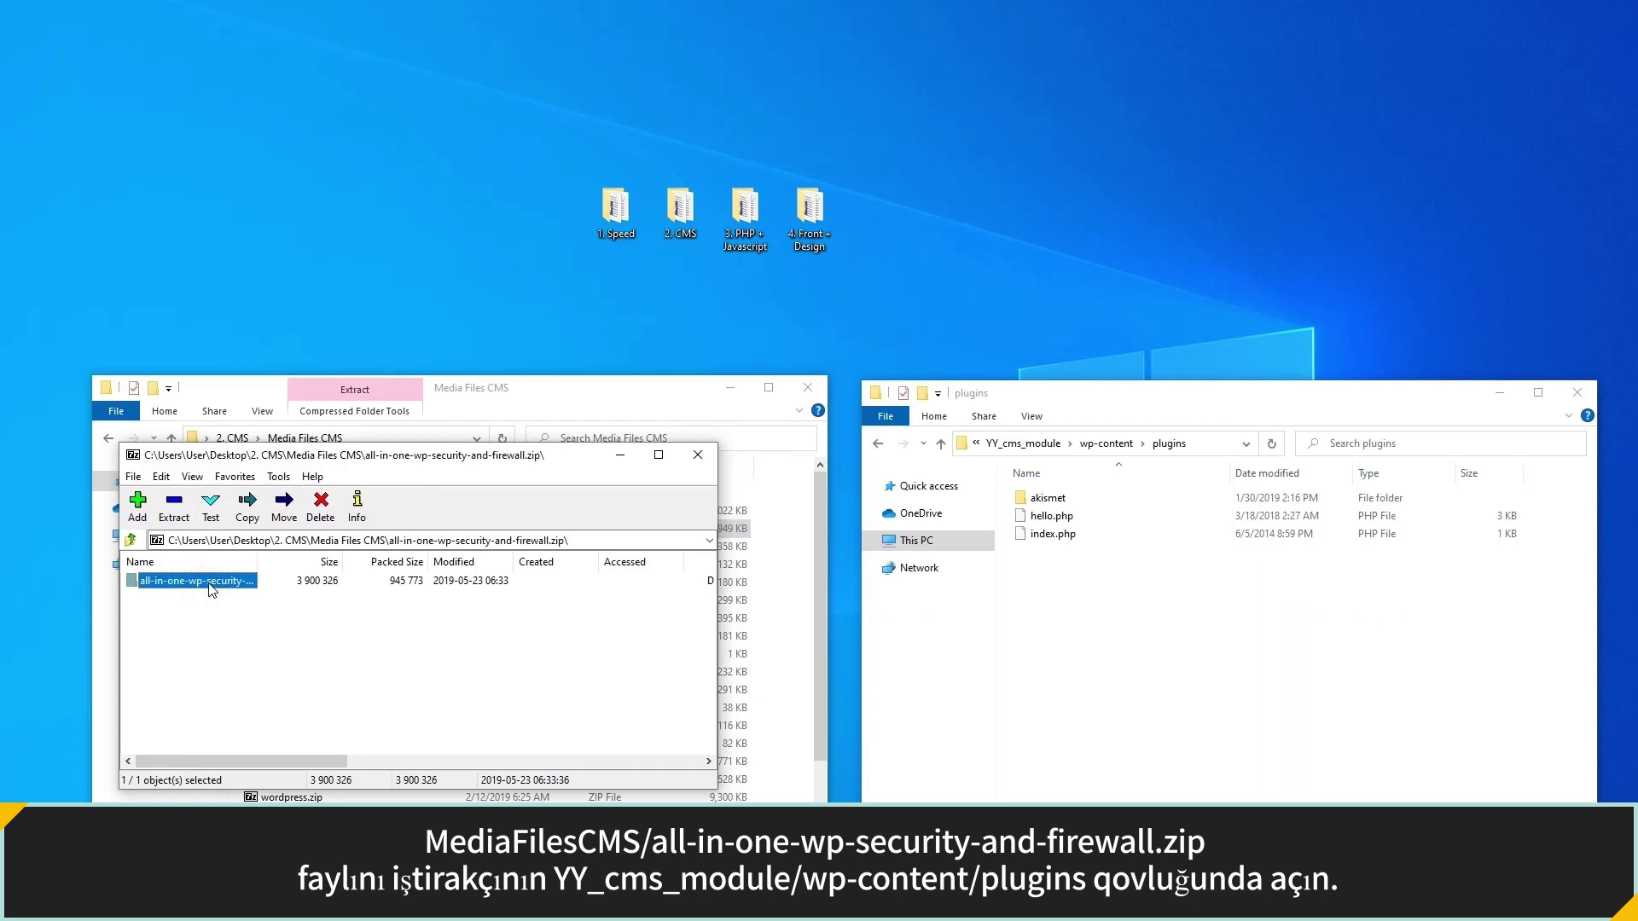
{"action": "double_click", "coordinate": [209, 581]}
{"action": "left_click", "coordinate": [128, 539]}
{"action": "left_click_drag", "start_coordinate": [217, 584], "coordinate": [1058, 584]}
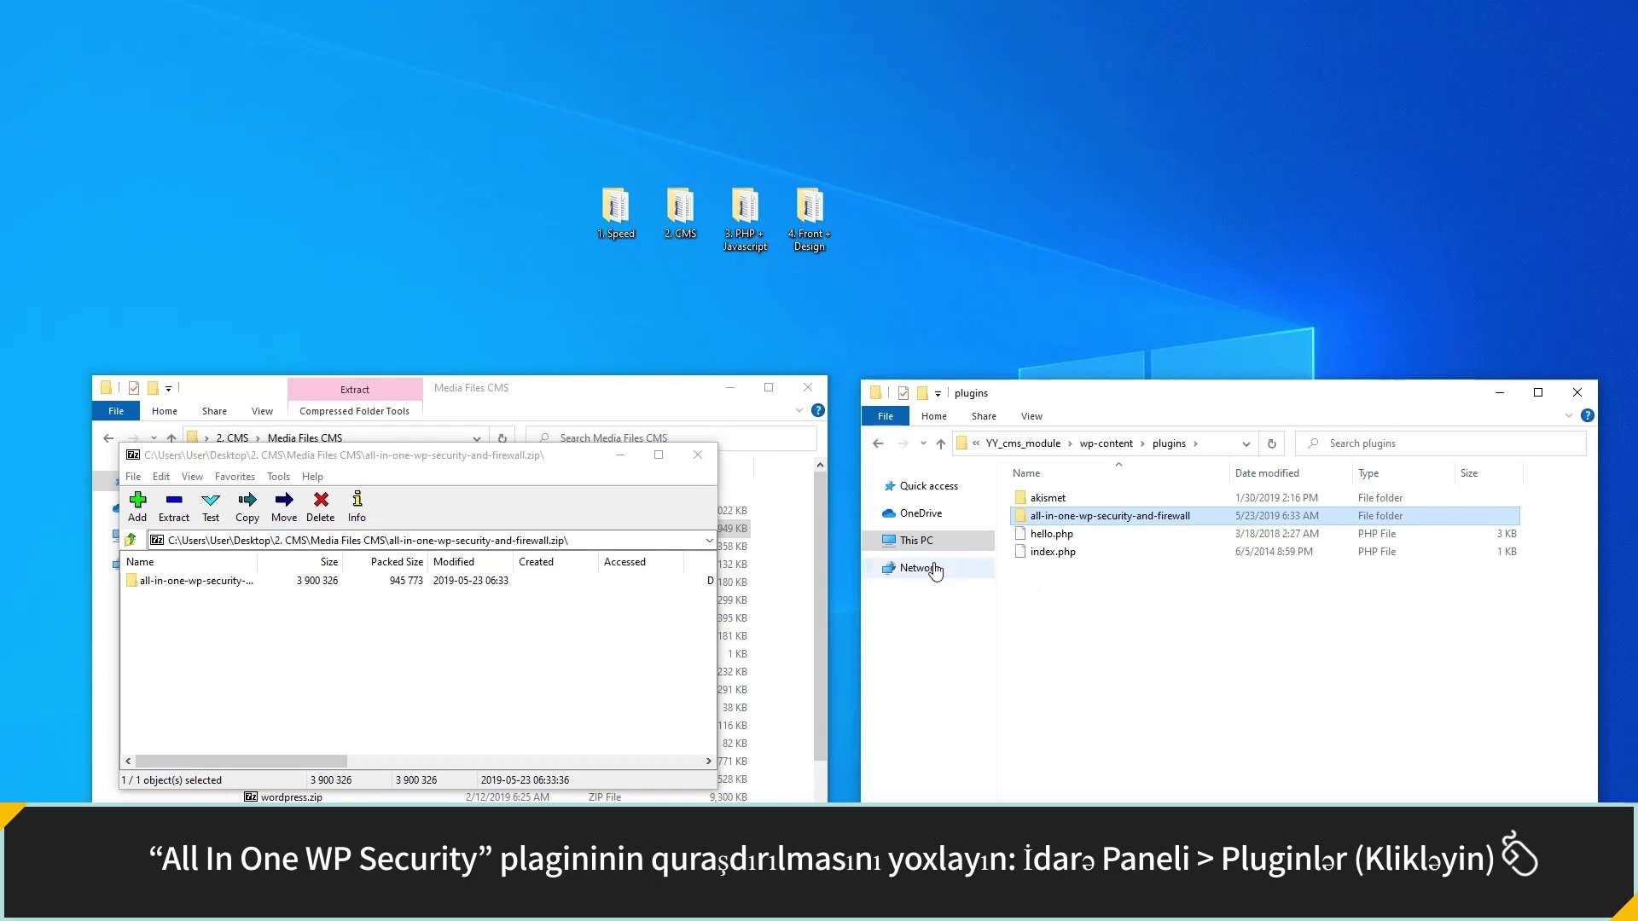
{"action": "left_click", "coordinate": [709, 461]}
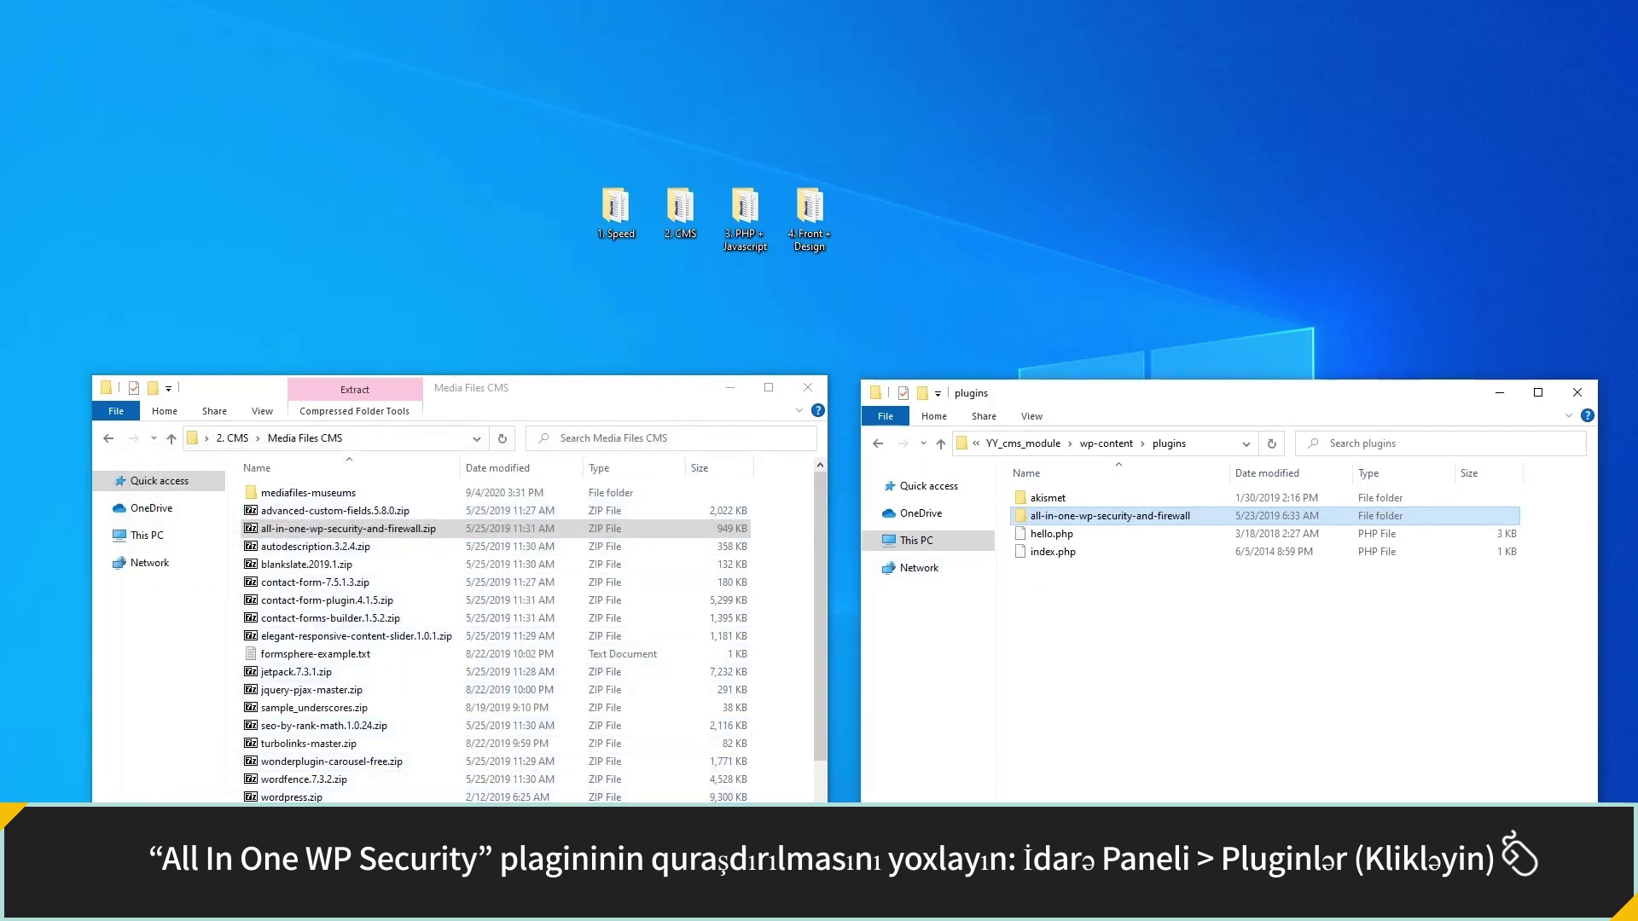
{"action": "key", "text": "alt+Tab"}
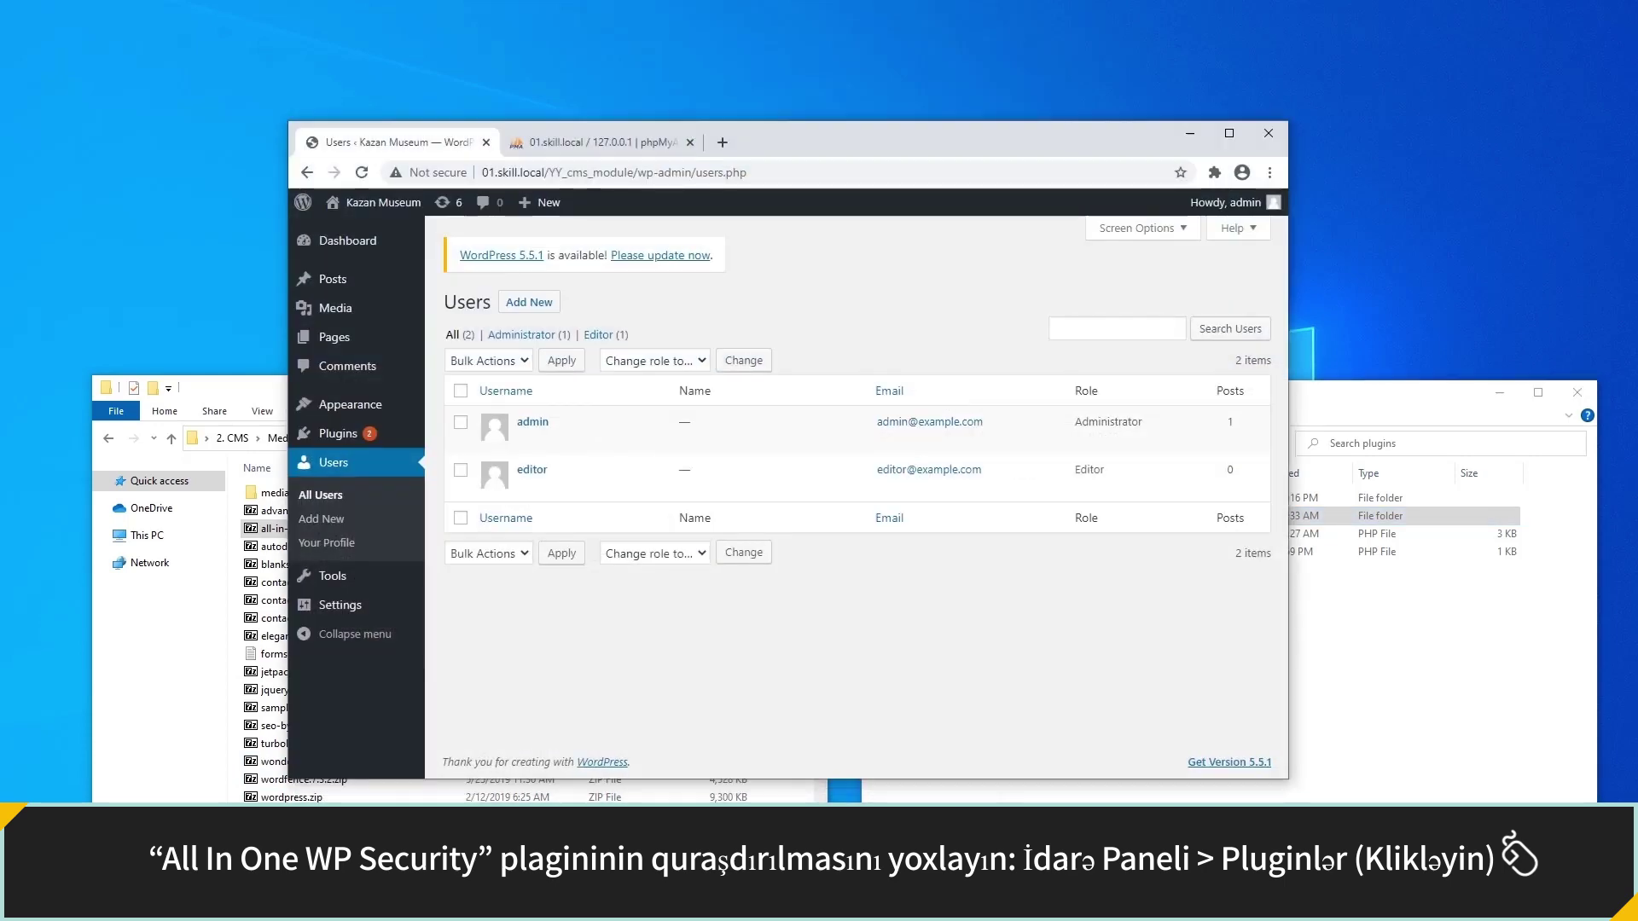
Activate All In One WP Security from the Installed Plugins list.
{"action": "left_click", "coordinate": [393, 437]}
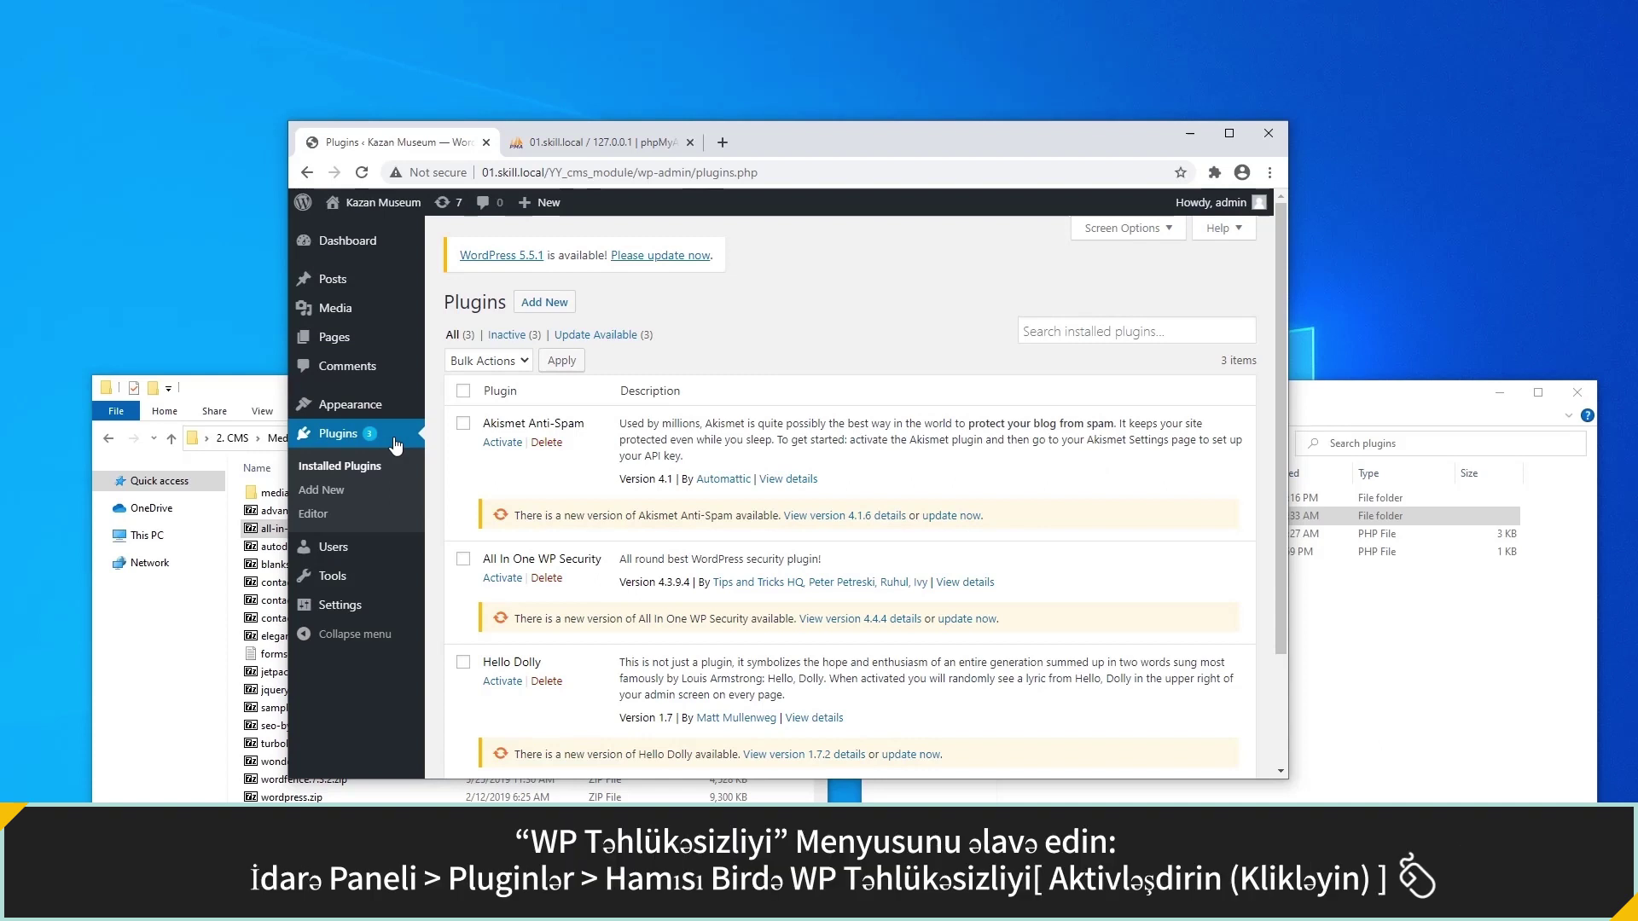
{"action": "left_click", "coordinate": [503, 578]}
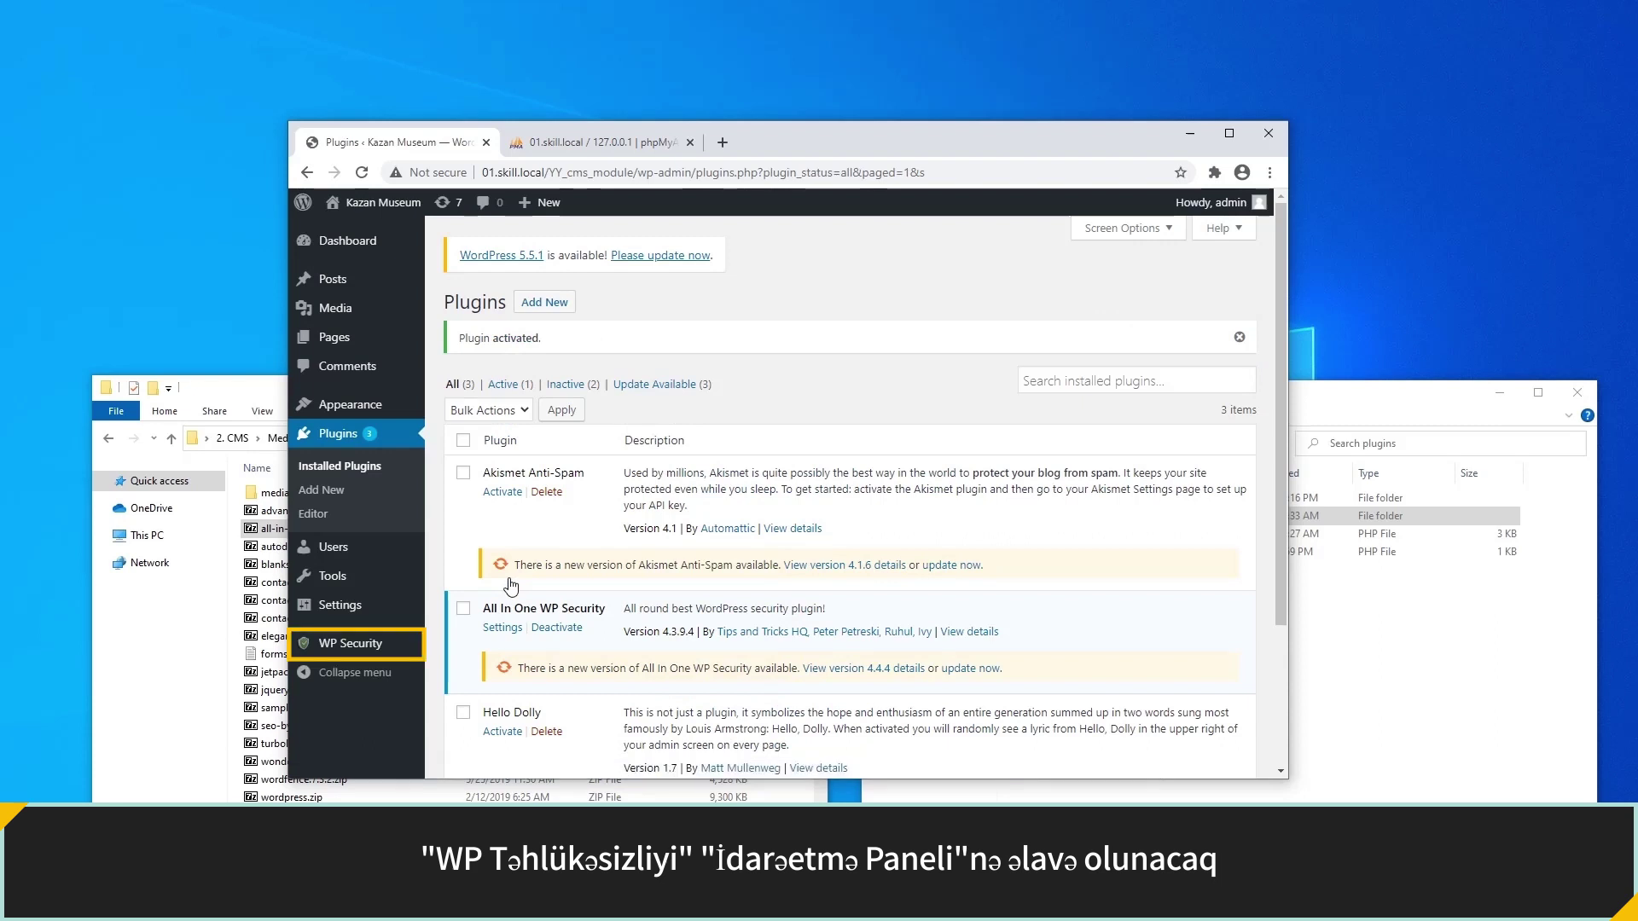
In WP Security Brute Force, enable Rename Login Page with slug 'admin' and save.
{"action": "left_click", "coordinate": [376, 653]}
{"action": "scroll", "coordinate": [366, 648], "scroll_direction": "down", "scroll_amount": 3}
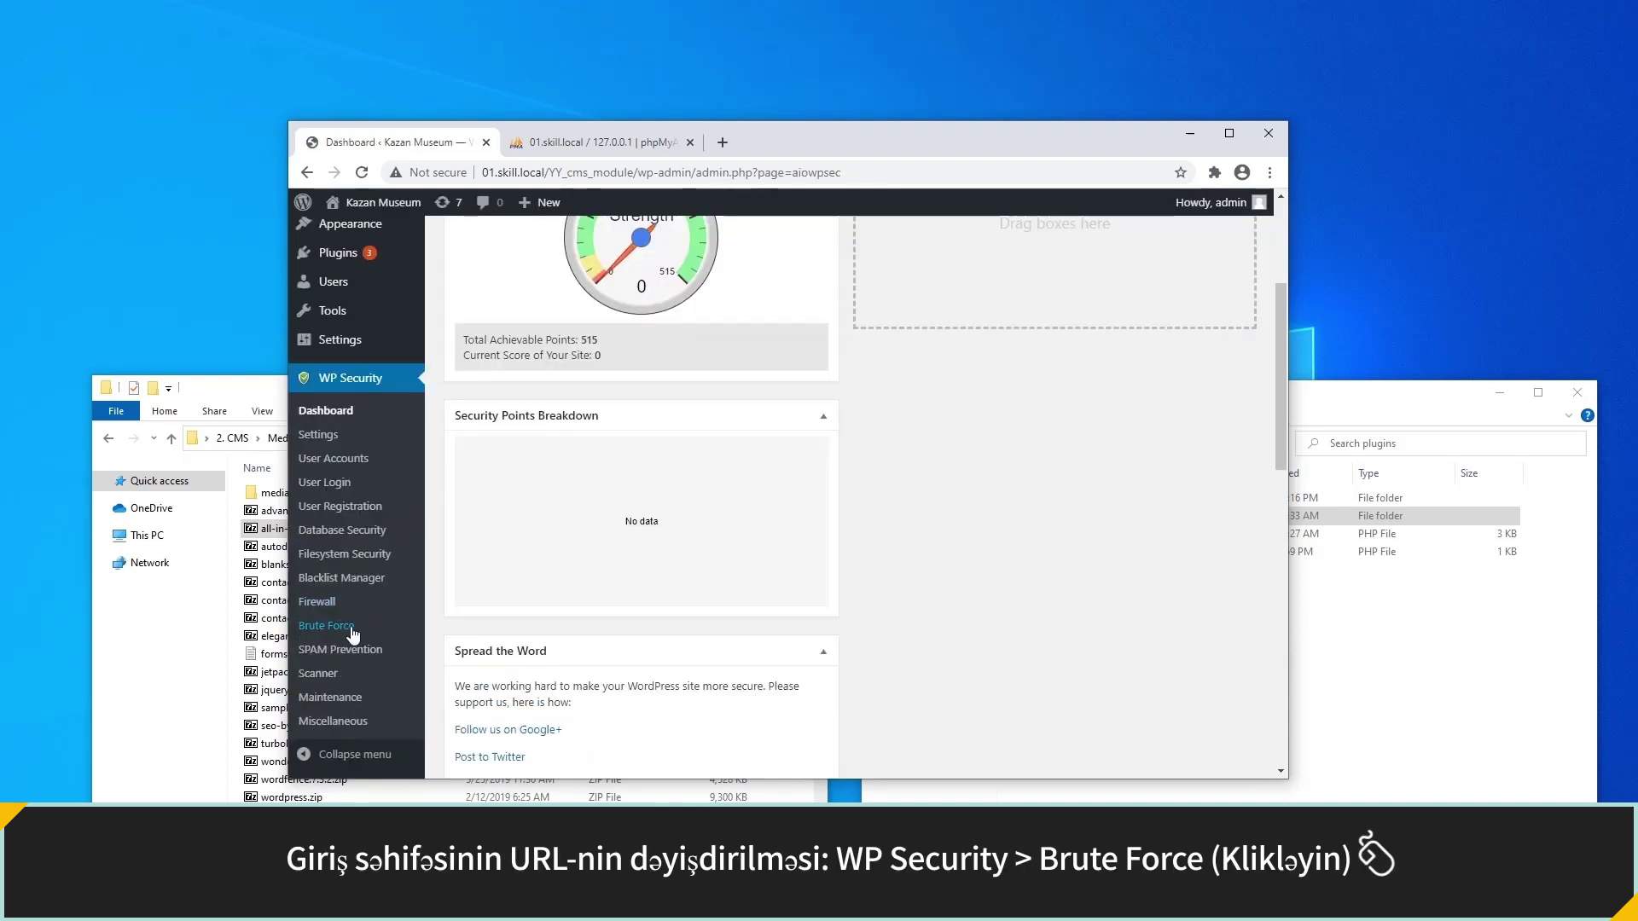
{"action": "left_click", "coordinate": [345, 627]}
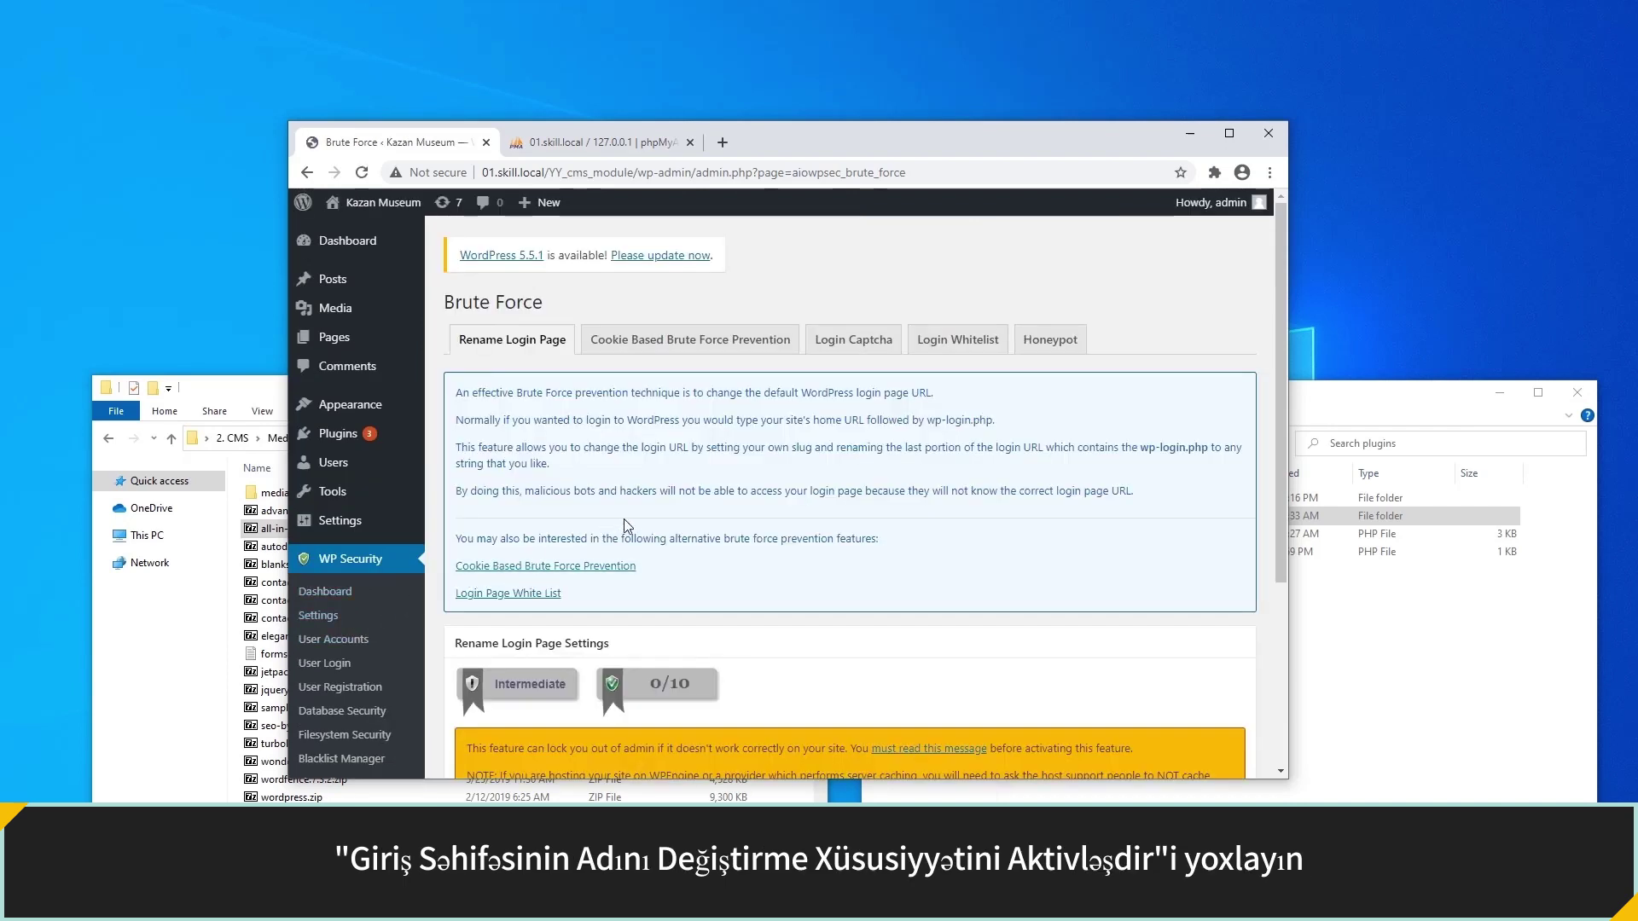
{"action": "scroll", "coordinate": [627, 525], "scroll_direction": "down", "scroll_amount": 2}
{"action": "scroll", "coordinate": [625, 522], "scroll_direction": "down", "scroll_amount": 3}
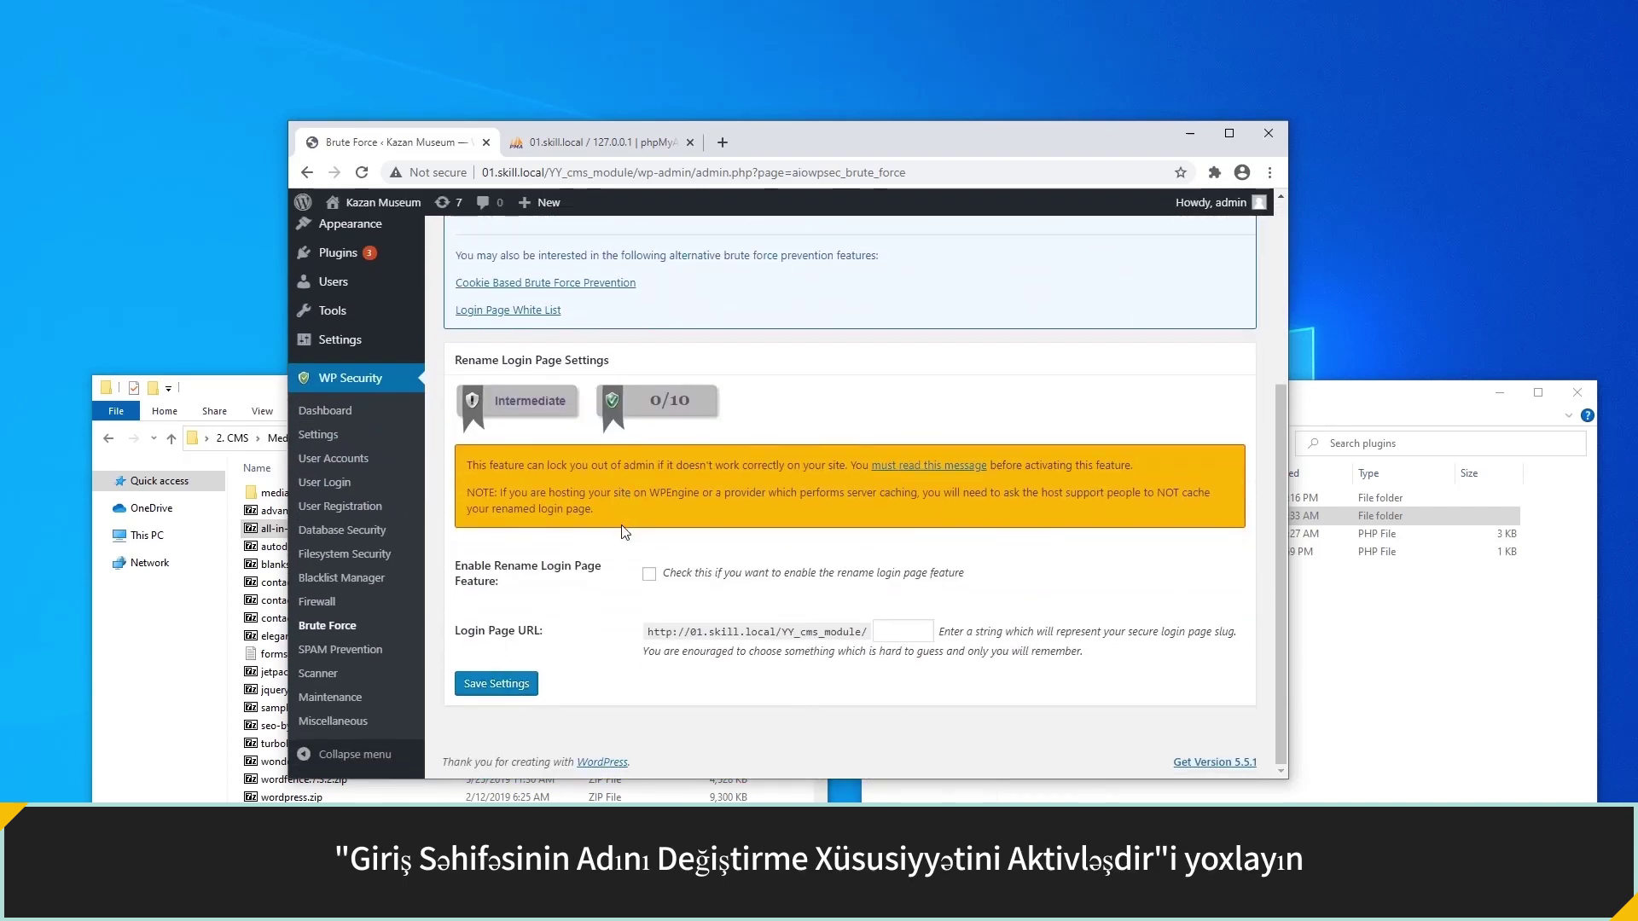
{"action": "left_click", "coordinate": [648, 575]}
{"action": "left_click", "coordinate": [885, 631]}
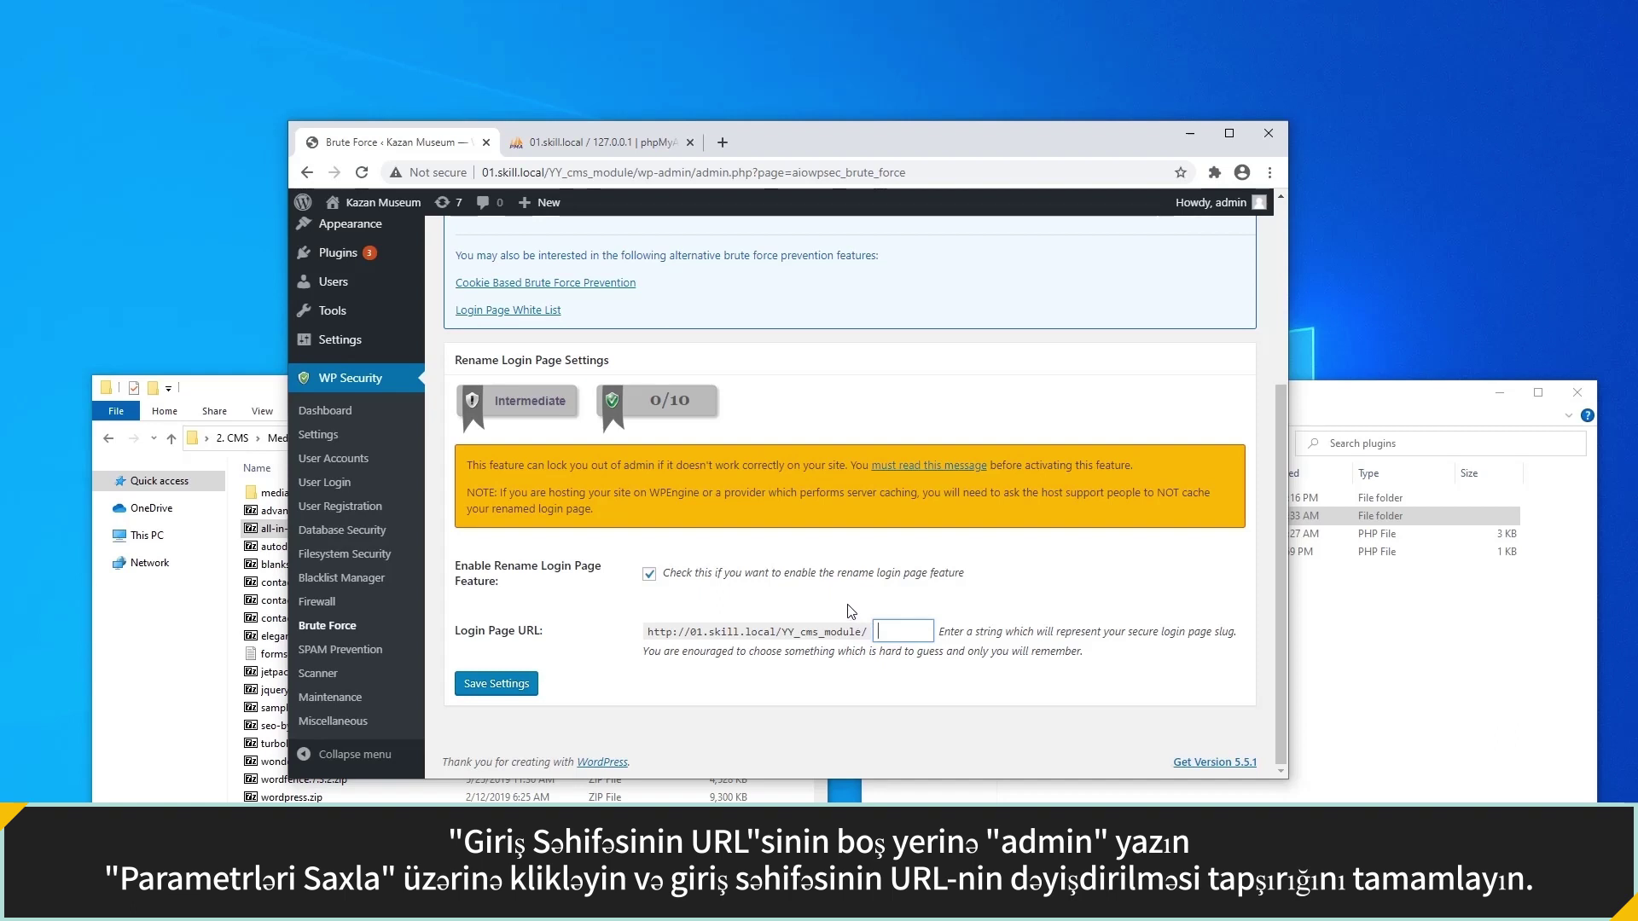
{"action": "type", "text": "admin"}
{"action": "left_click", "coordinate": [783, 629]}
{"action": "left_click", "coordinate": [511, 684]}
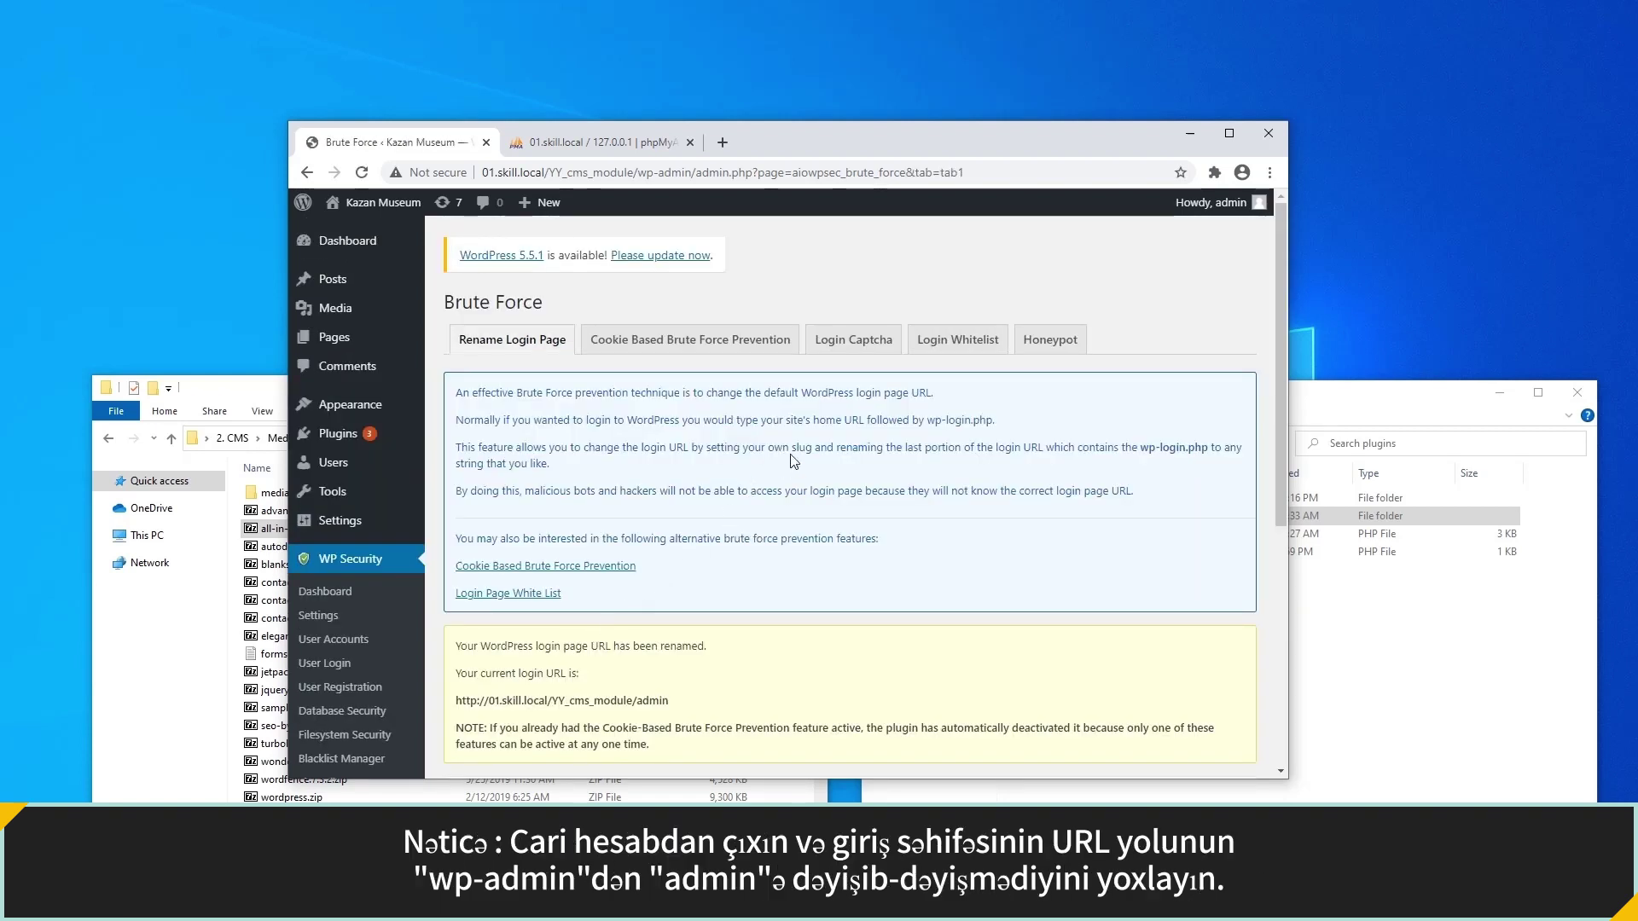
Log out, load the /admin login address, and sign in with the admin username and password.
{"action": "mouse_move", "coordinate": [1208, 219]}
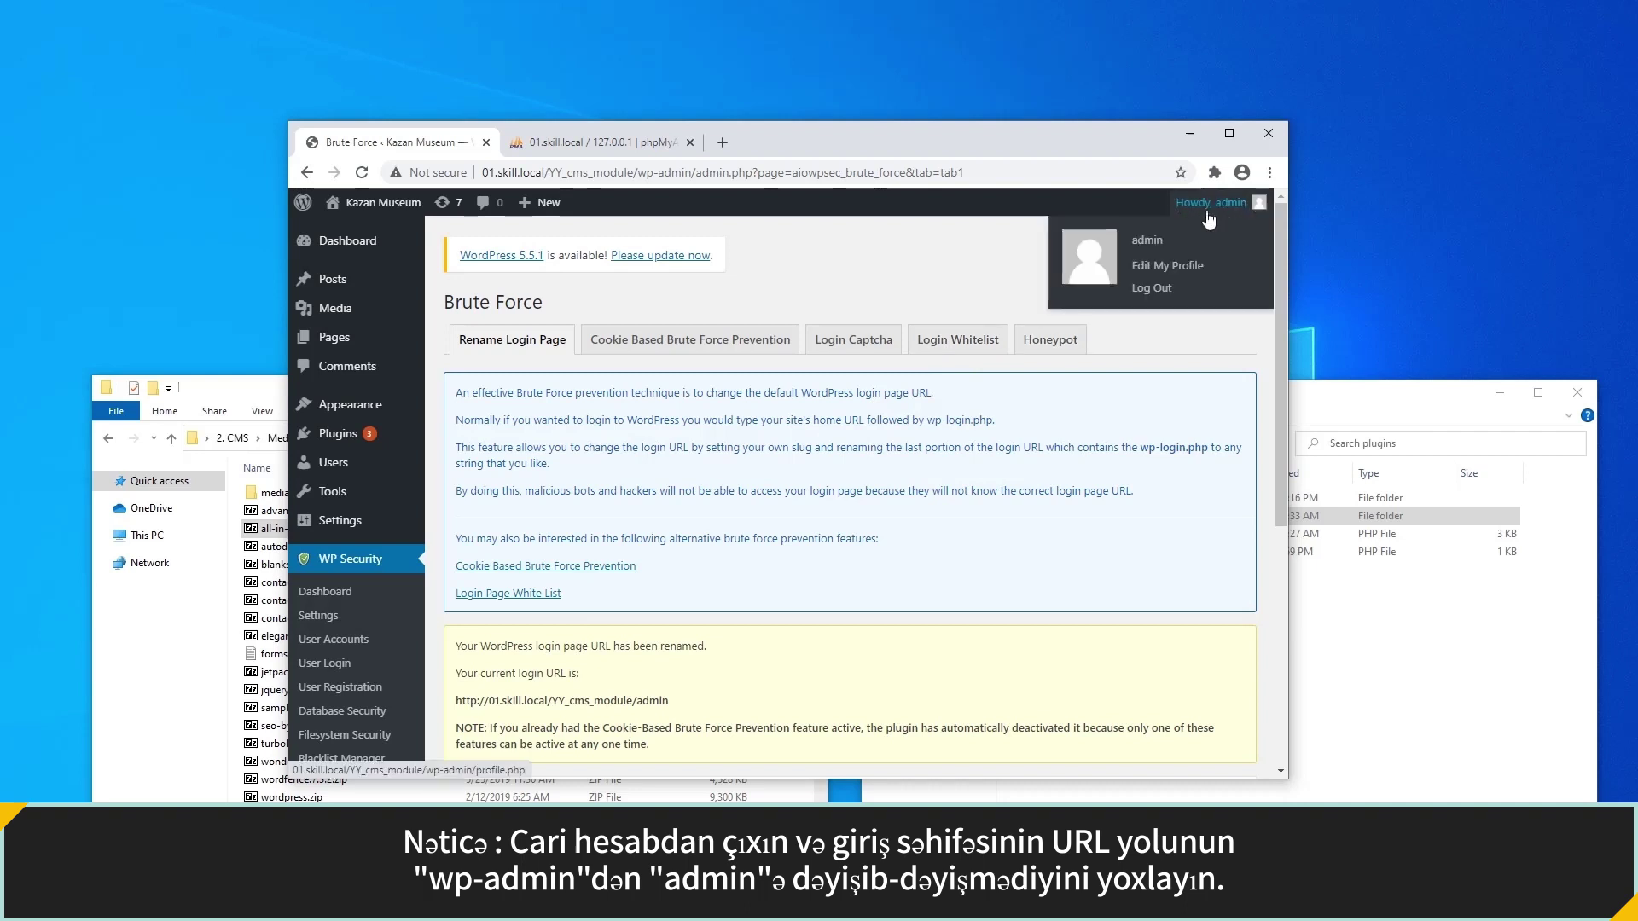
{"action": "left_click", "coordinate": [1153, 290]}
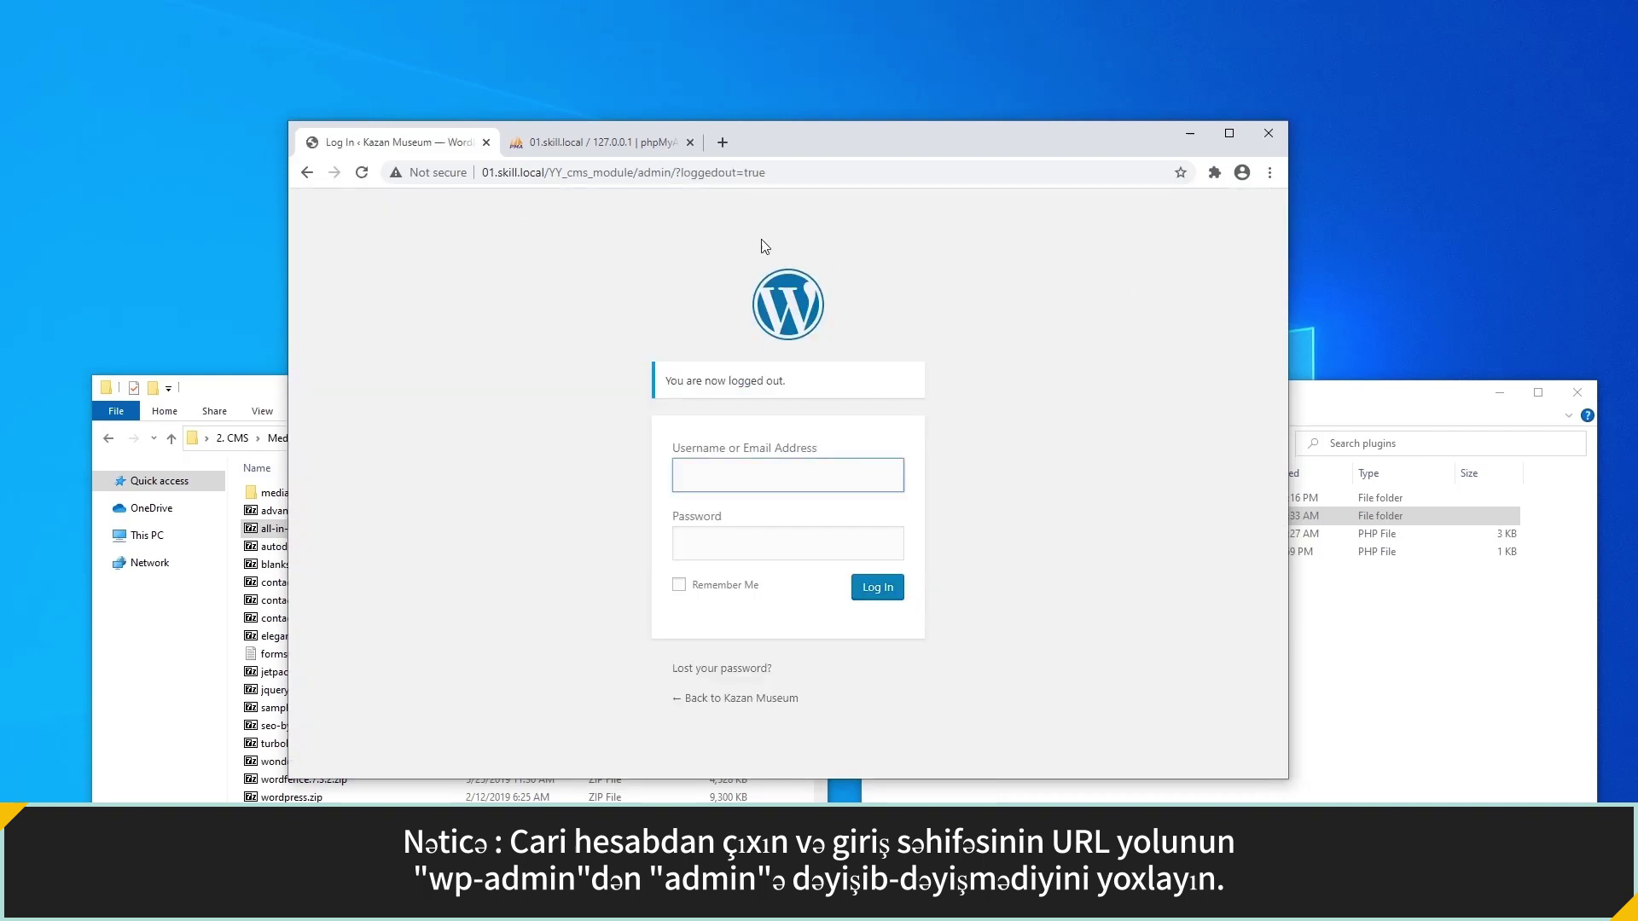
{"action": "left_click_drag", "start_coordinate": [637, 175], "coordinate": [777, 170]}
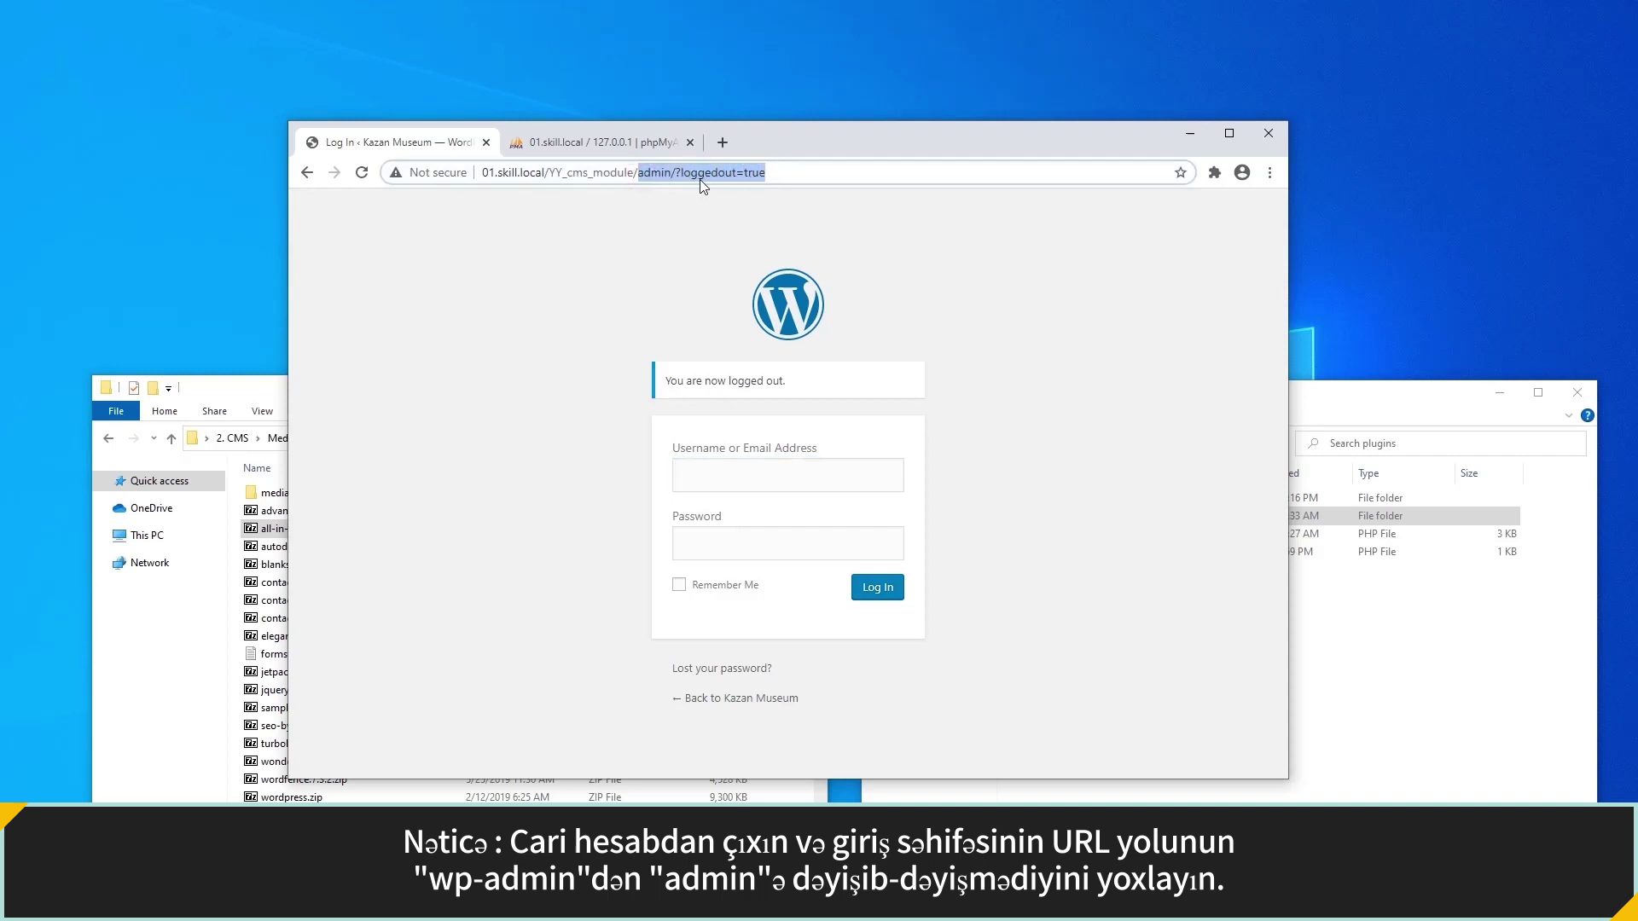
{"action": "type", "text": "admin"}
{"action": "key", "text": "Return"}
{"action": "type", "text": "admin"}
{"action": "key", "text": "Tab"}
{"action": "type", "text": "admin"}
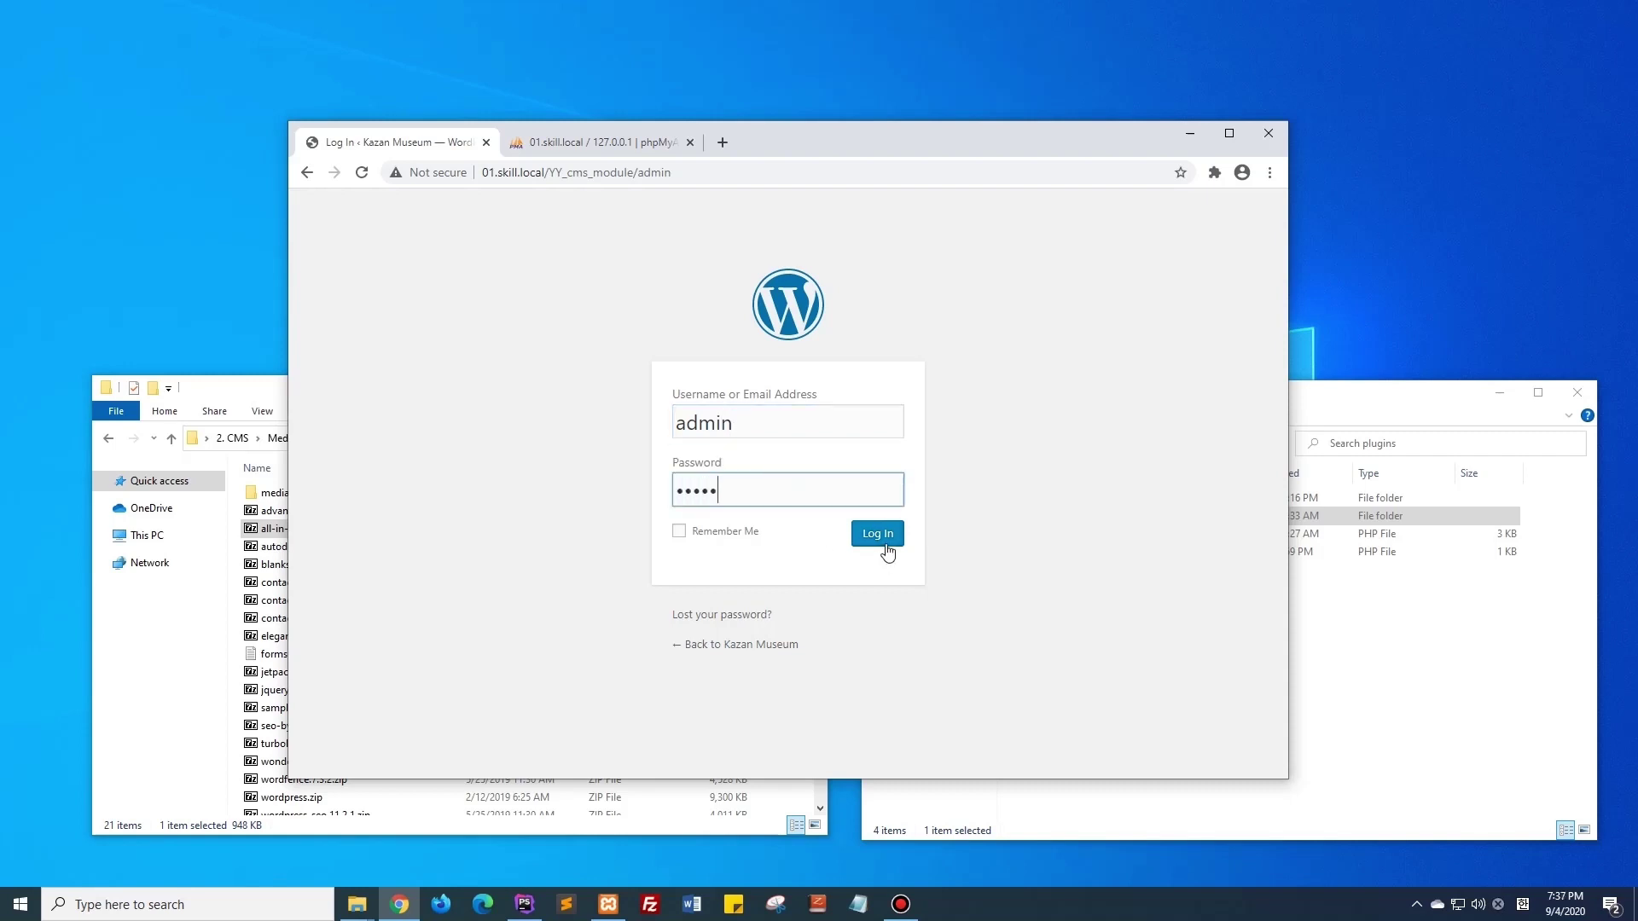
{"action": "left_click", "coordinate": [887, 544]}
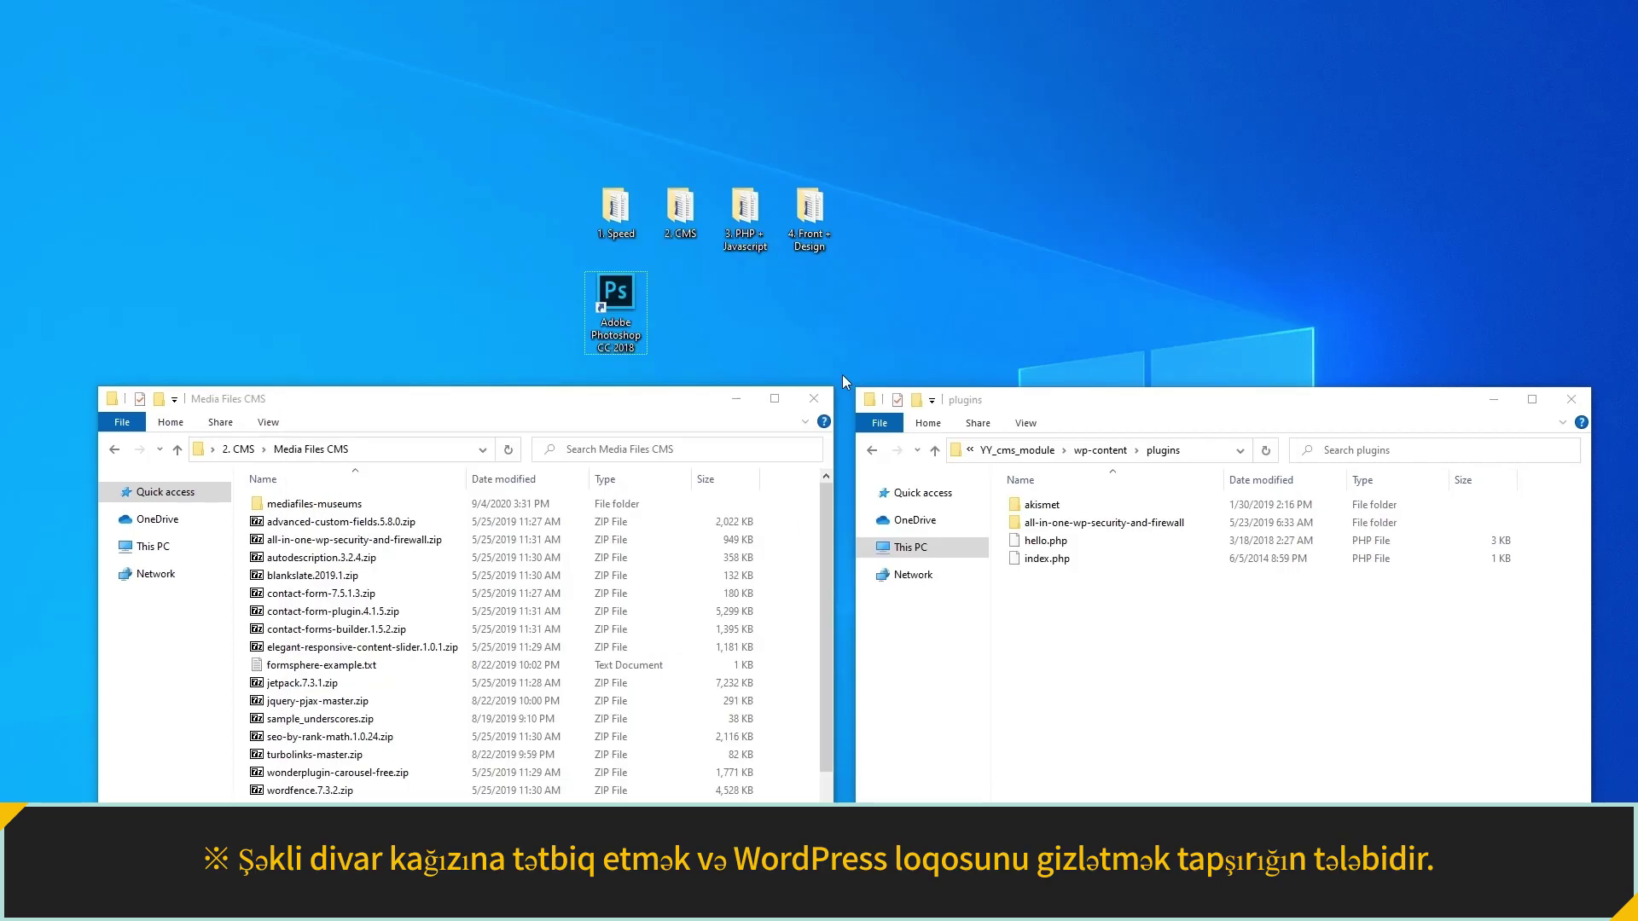
Launch Photoshop and load museum-of-islamic-culture-1.jpg from the mediafiles-museums folder.
{"action": "double_click", "coordinate": [626, 298]}
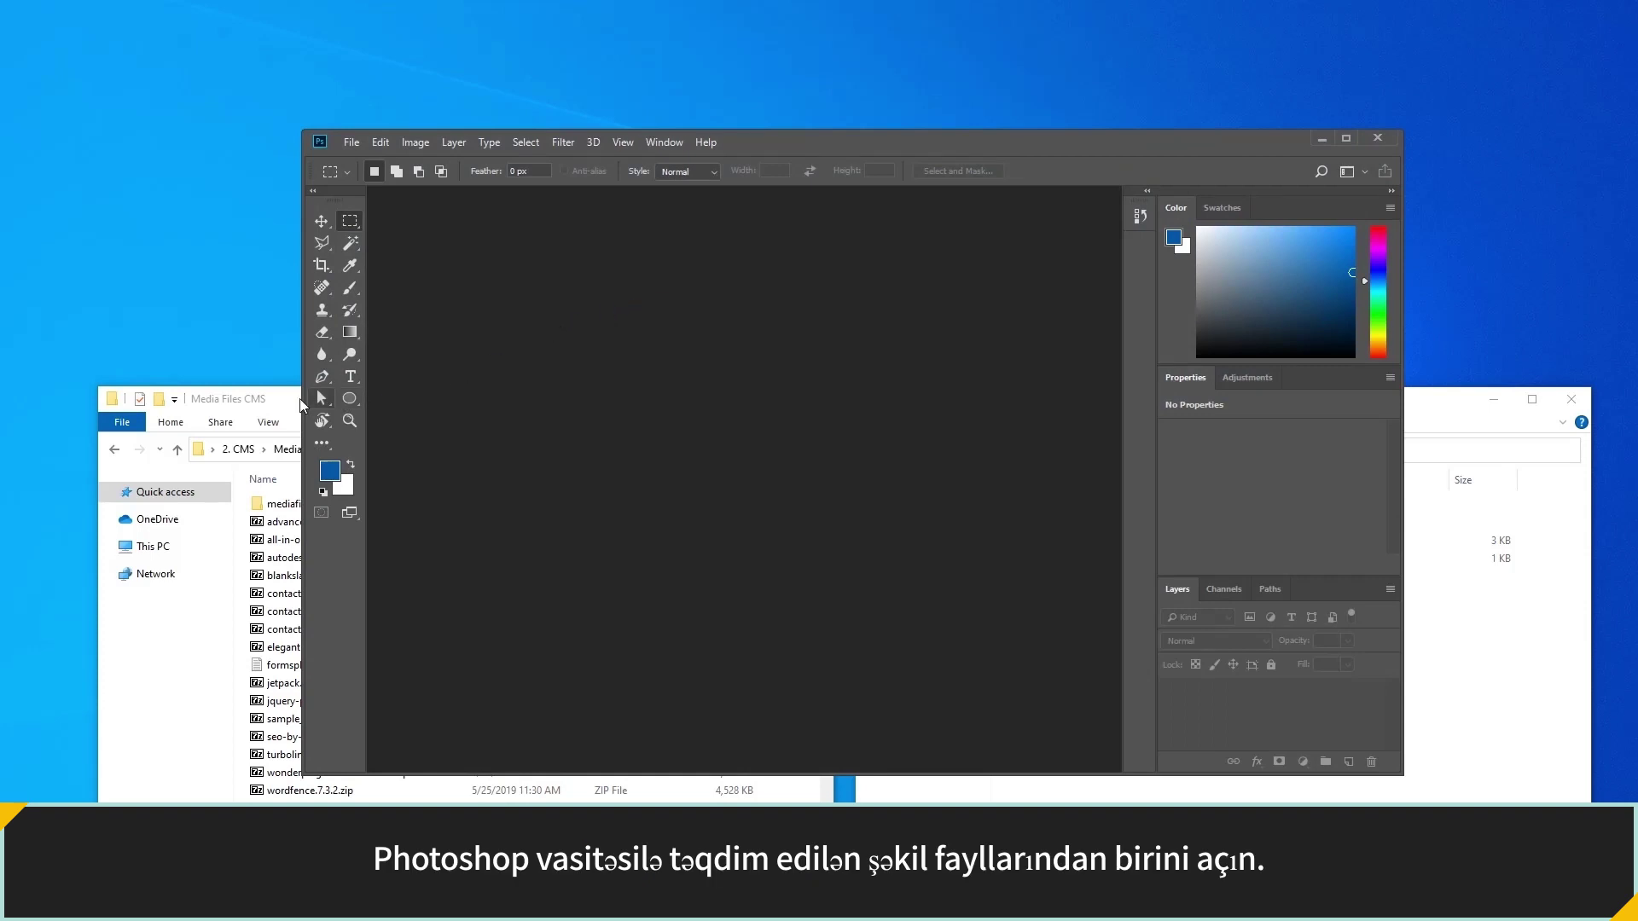
{"action": "left_click", "coordinate": [300, 404]}
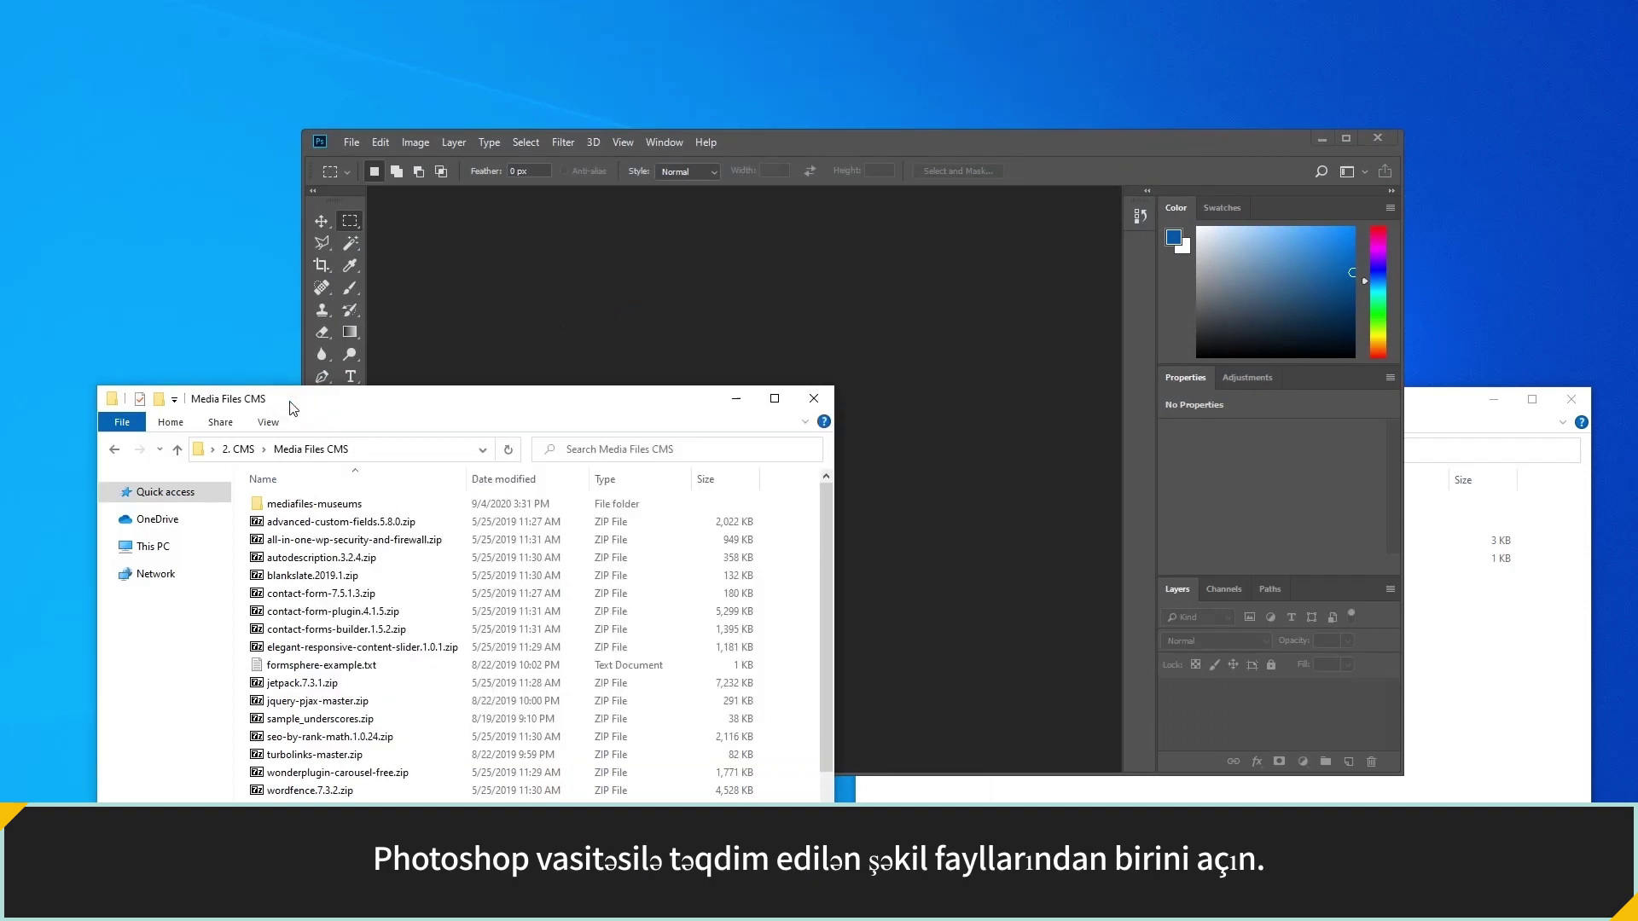
{"action": "double_click", "coordinate": [307, 503]}
{"action": "left_click_drag", "start_coordinate": [386, 751], "coordinate": [580, 349]}
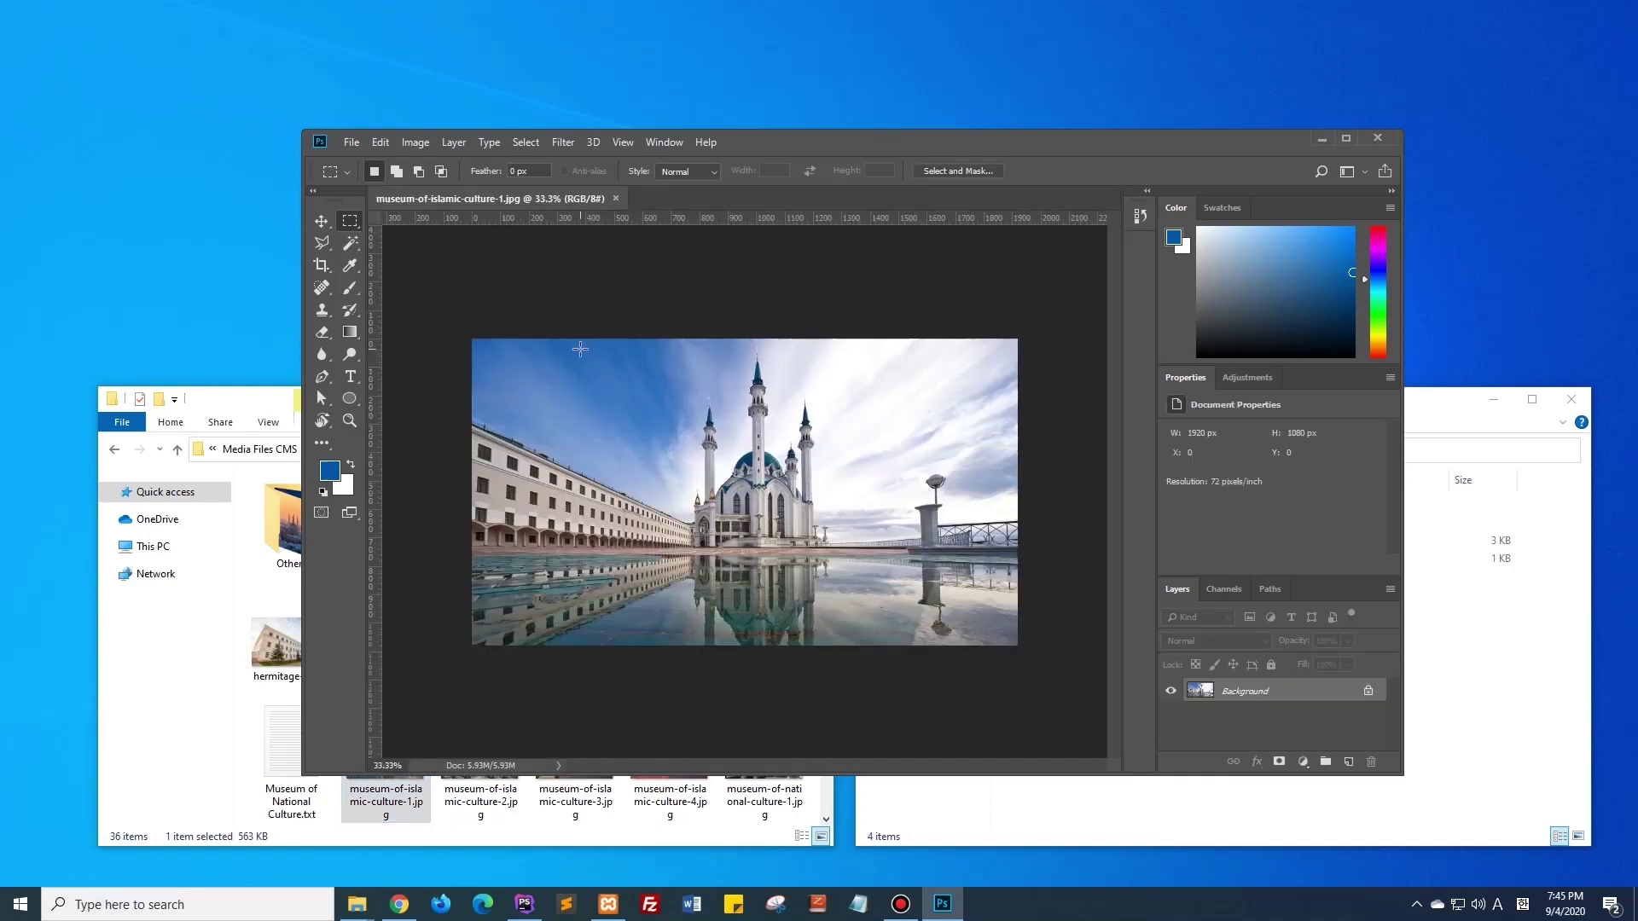
Add a new layer filled with white and set its opacity to 80%.
{"action": "left_click", "coordinate": [1351, 764]}
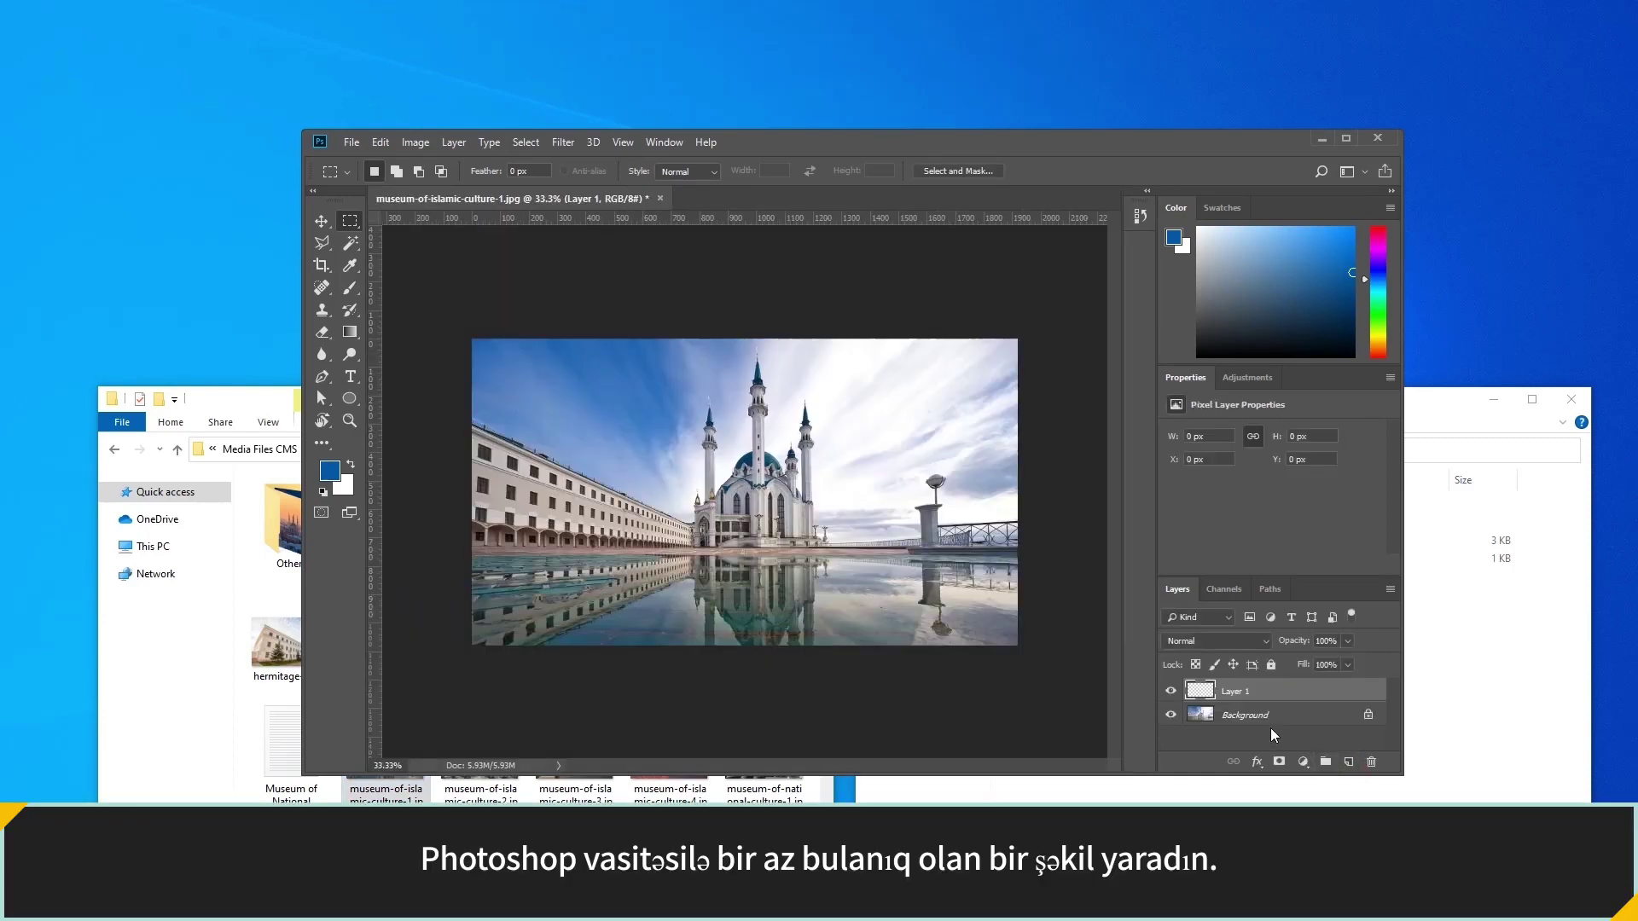
{"action": "left_click", "coordinate": [380, 142]}
{"action": "left_click", "coordinate": [412, 410]}
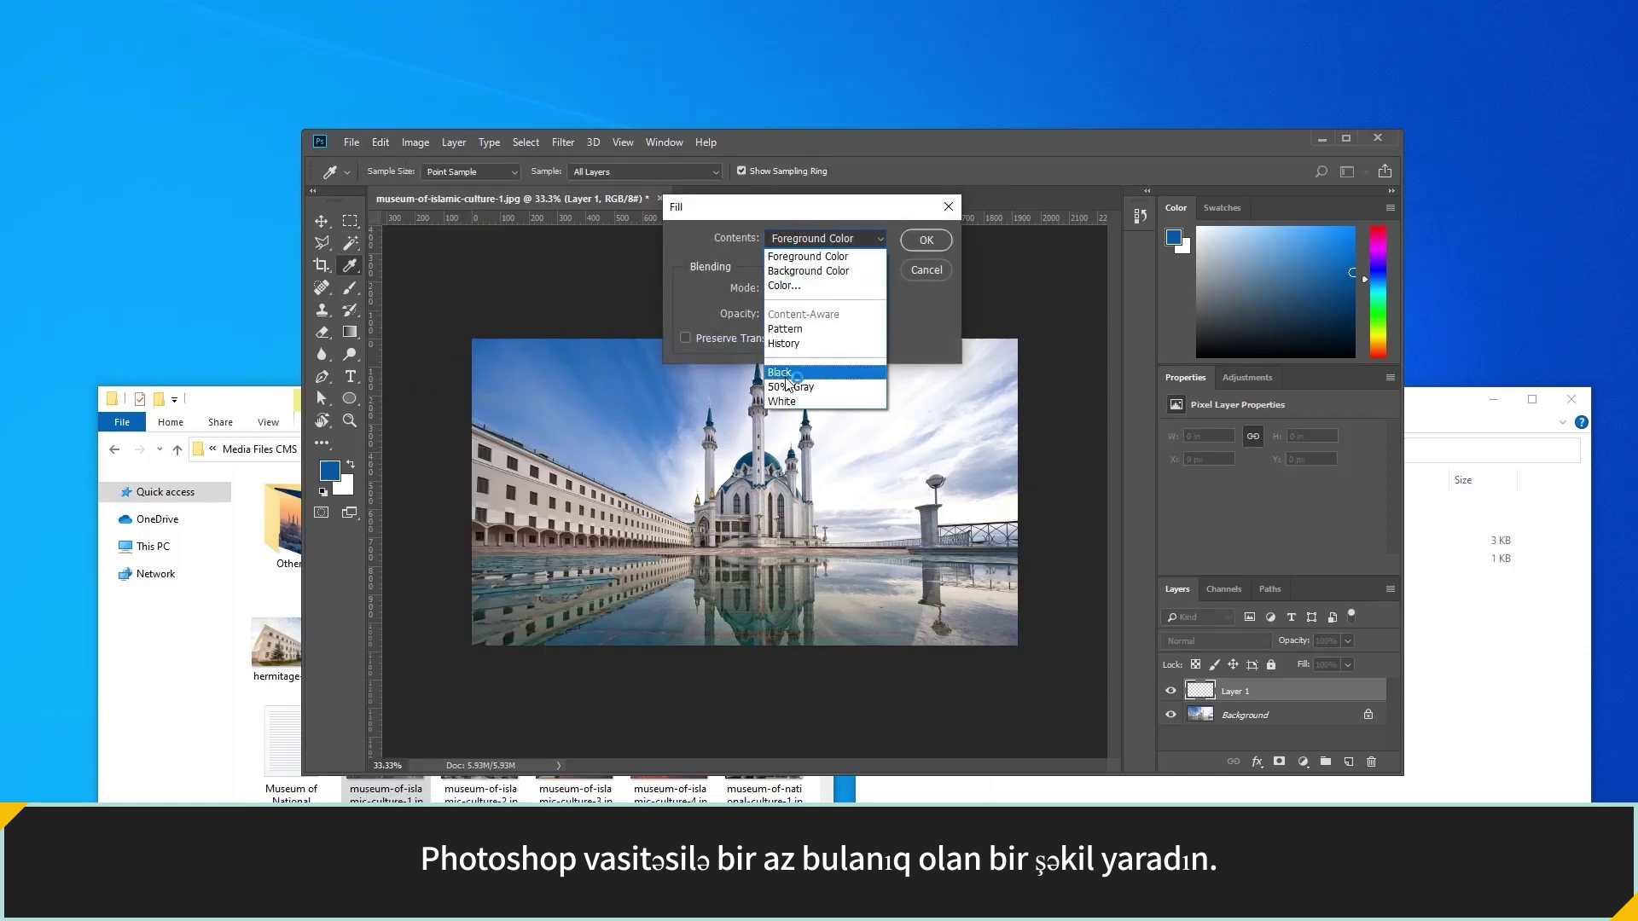
{"action": "left_click", "coordinate": [791, 404]}
{"action": "left_click", "coordinate": [917, 247]}
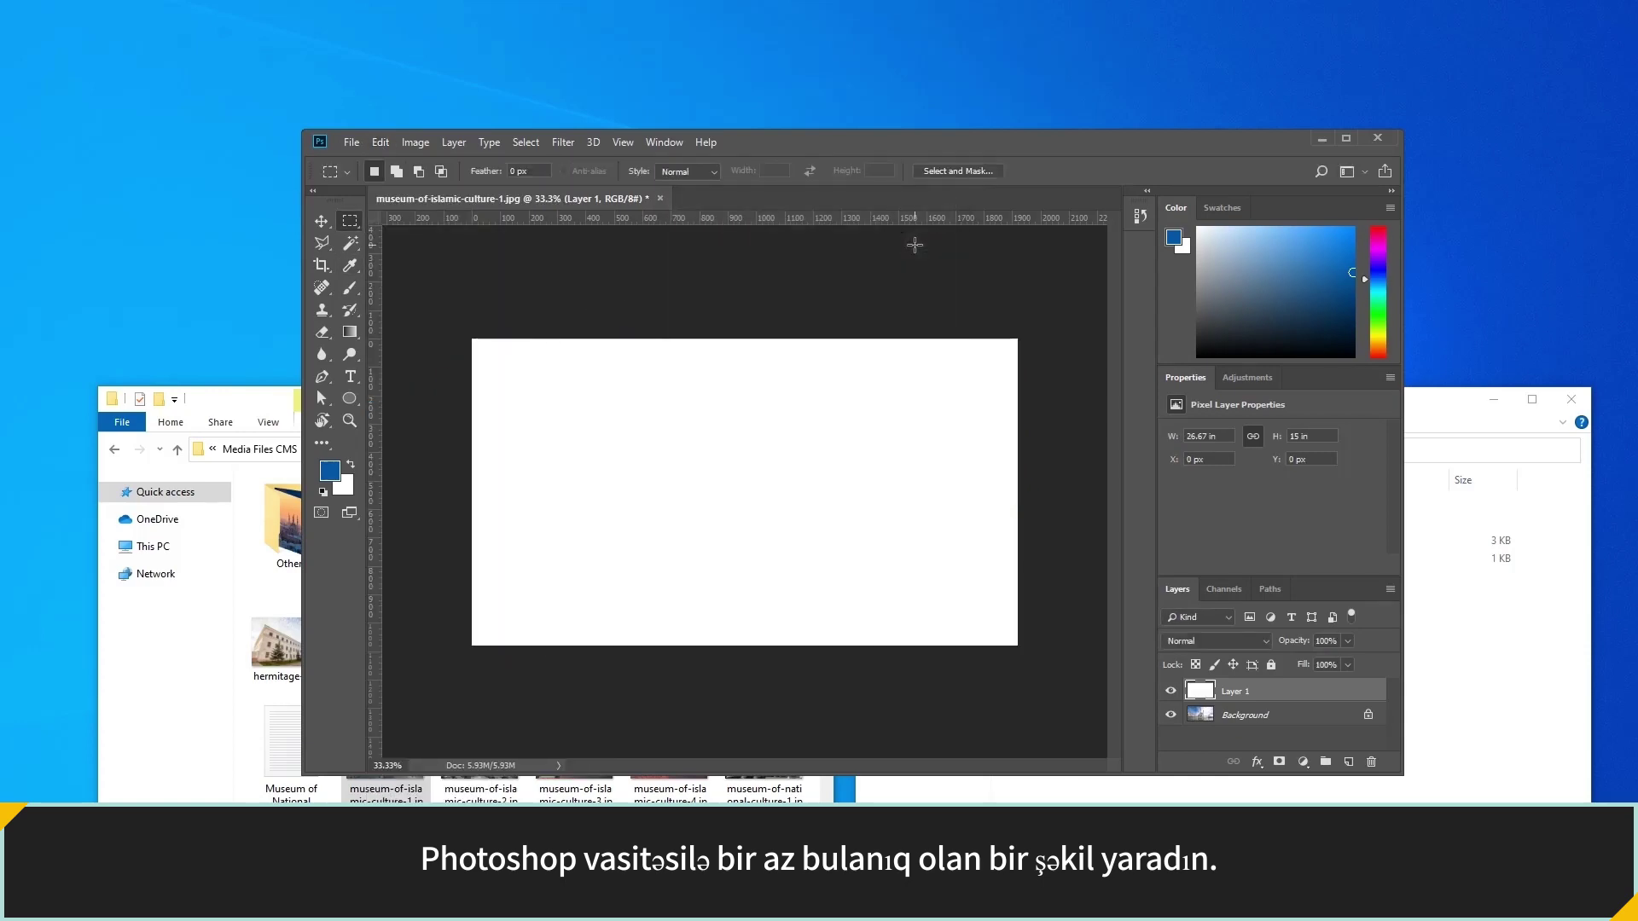
{"action": "left_click", "coordinate": [1318, 640]}
{"action": "type", "text": "80"}
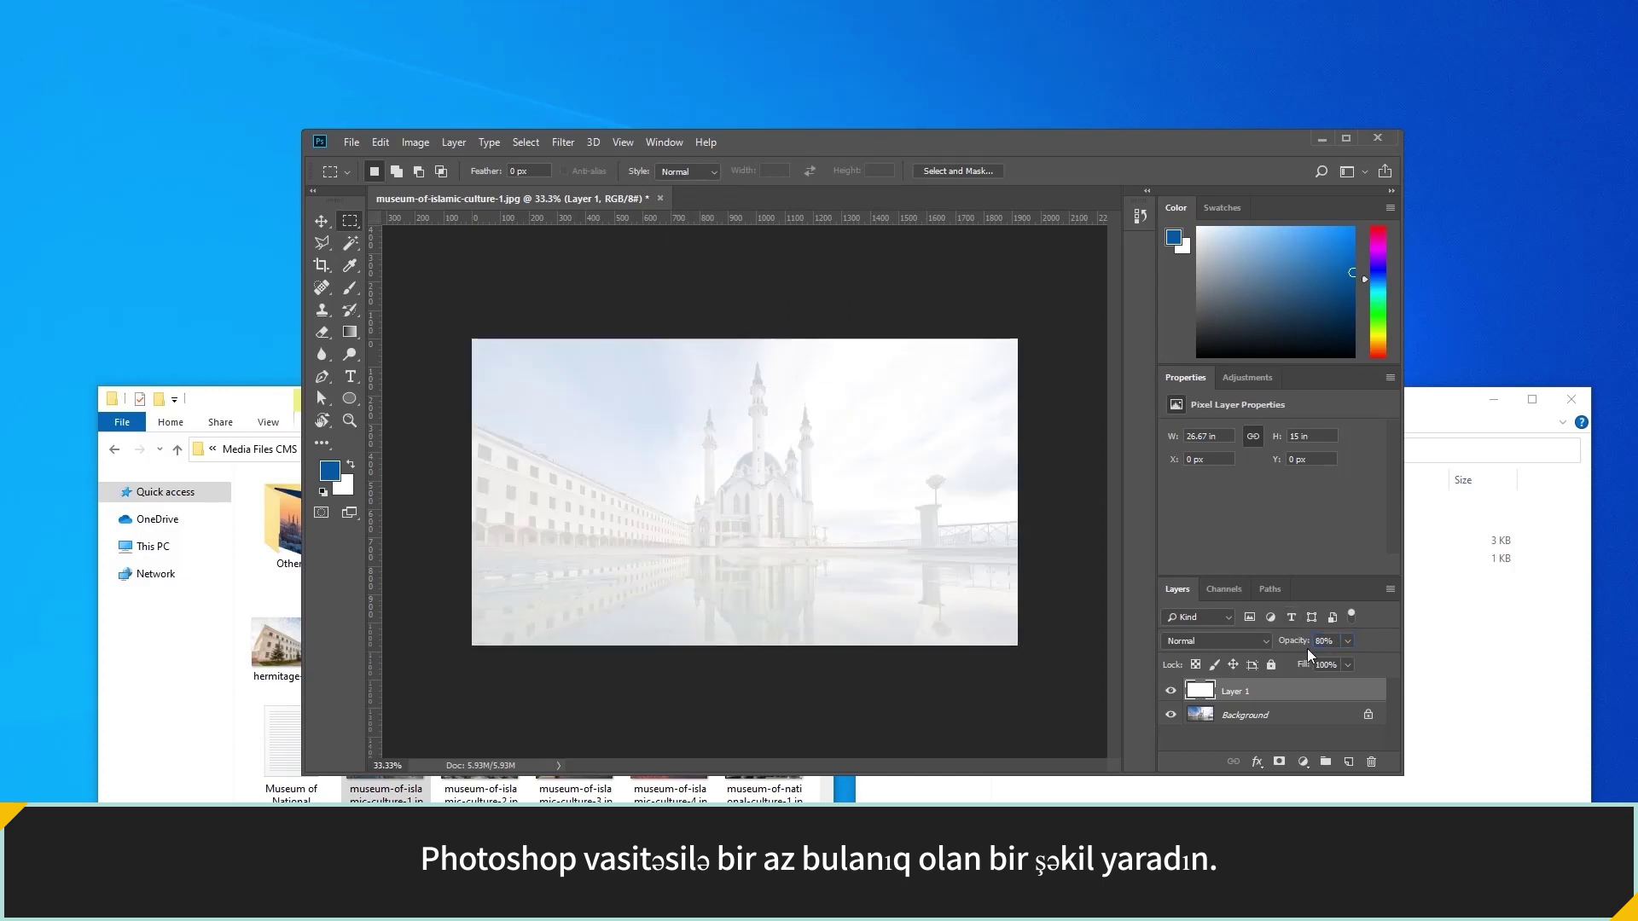
Begin Save As and create an images folder inside the Kazan_MuseumTour theme folder.
{"action": "left_click", "coordinate": [351, 145]}
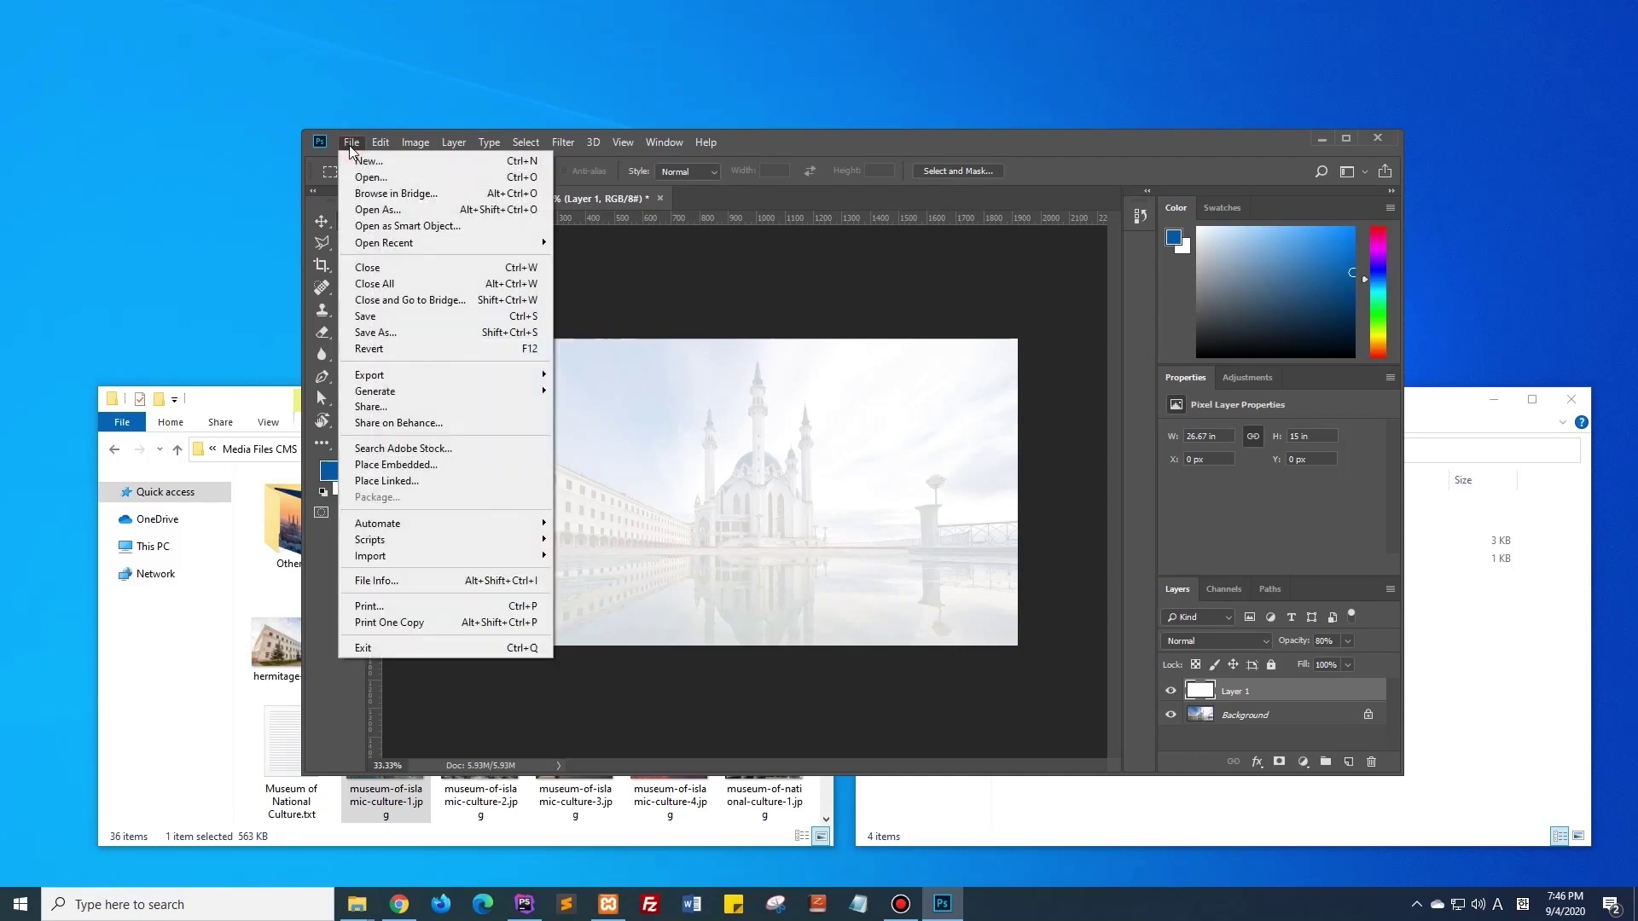
{"action": "left_click", "coordinate": [376, 332]}
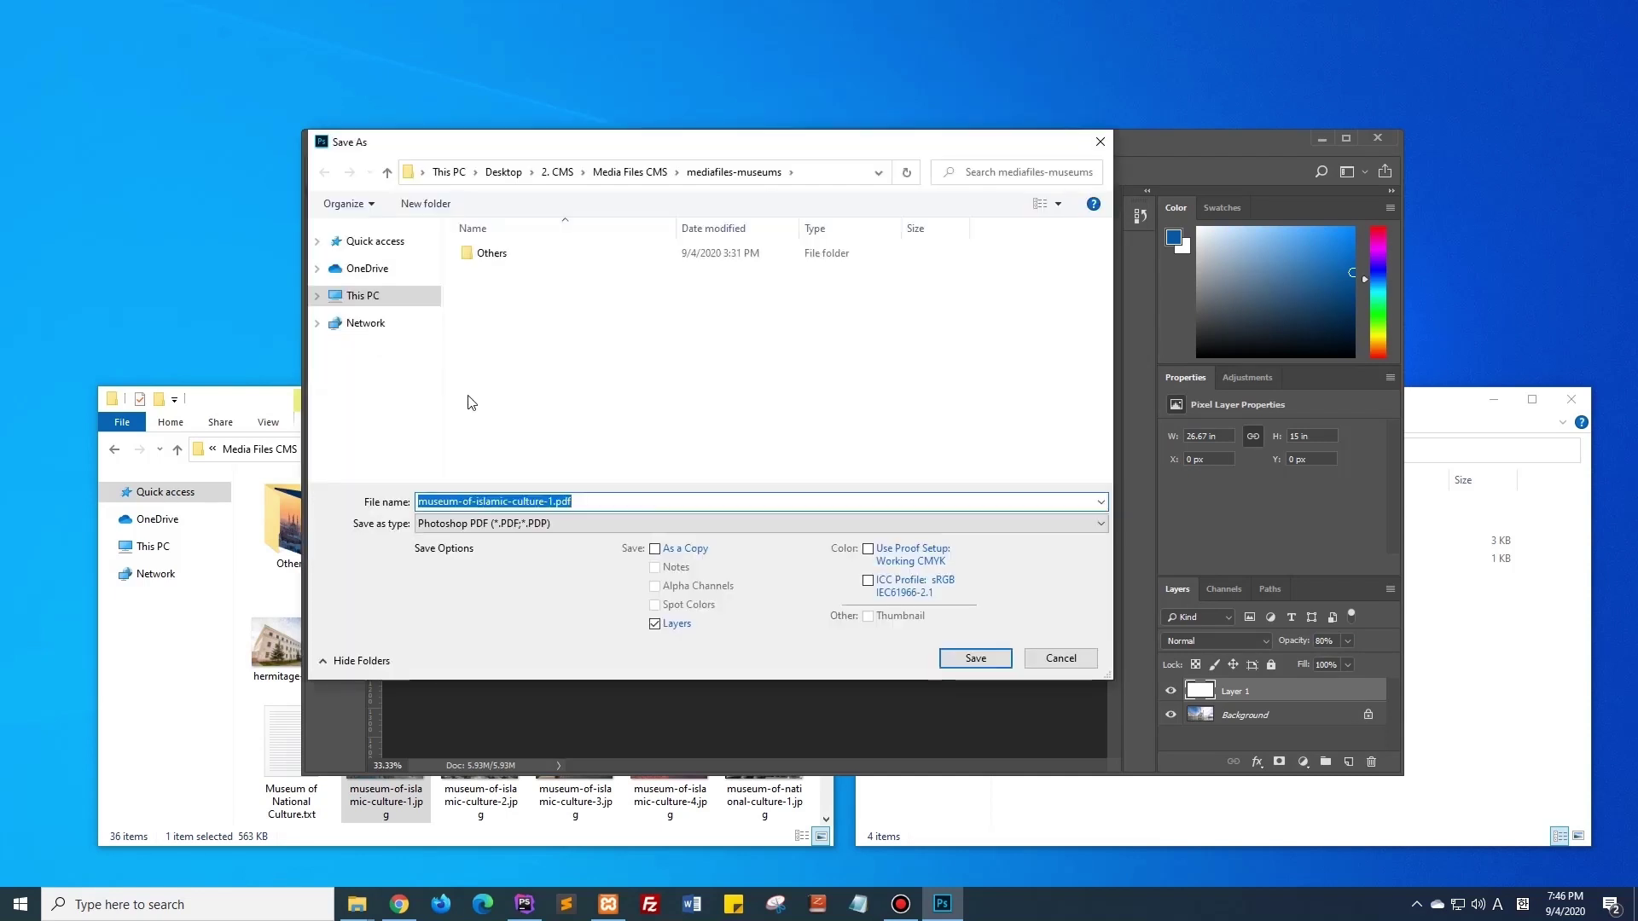
{"action": "left_click", "coordinate": [1412, 642]}
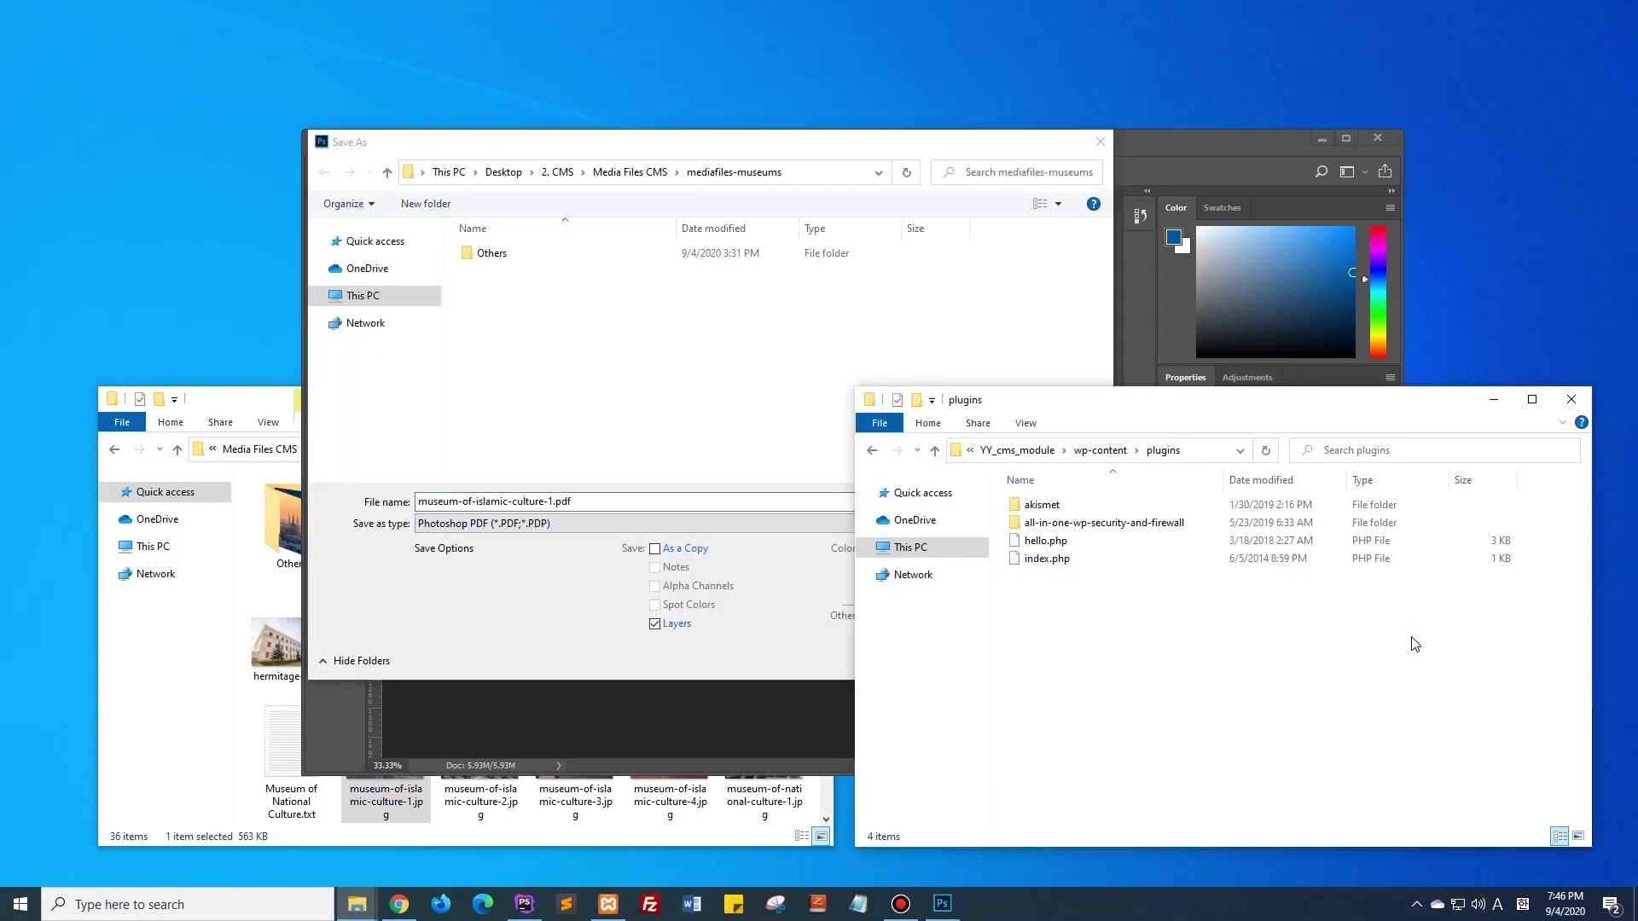
{"action": "left_click", "coordinate": [1105, 452]}
{"action": "double_click", "coordinate": [1107, 540]}
{"action": "double_click", "coordinate": [1103, 540]}
{"action": "right_click", "coordinate": [1095, 539]}
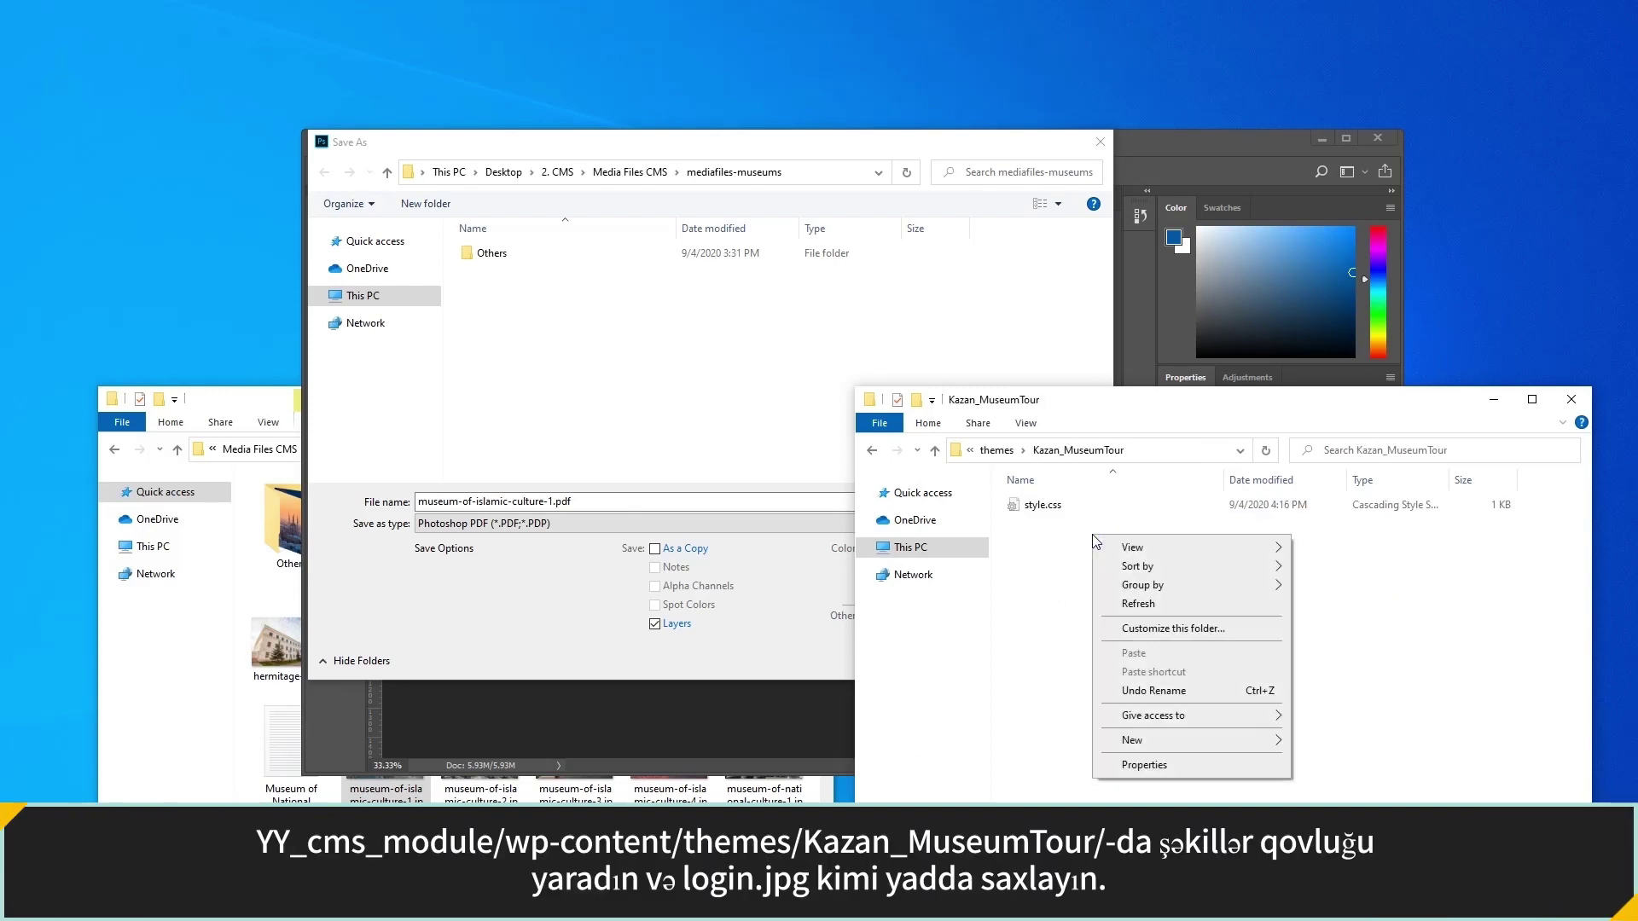
{"action": "left_click", "coordinate": [1316, 743]}
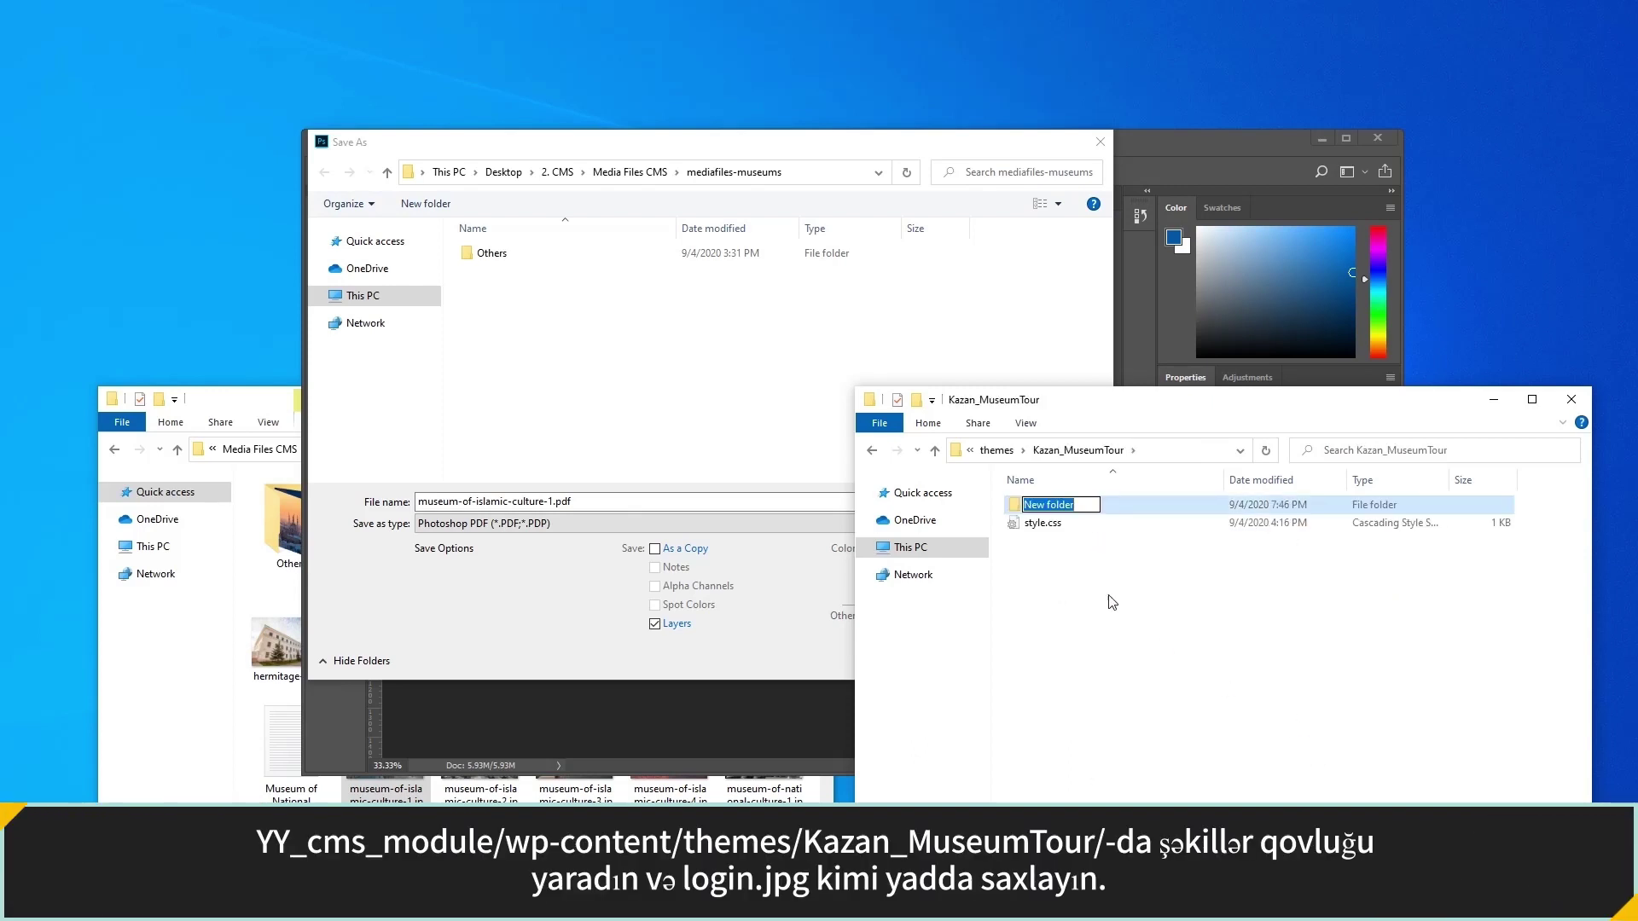
{"action": "type", "text": "images"}
{"action": "key", "text": "Return"}
{"action": "double_click", "coordinate": [1043, 504]}
Copy the images folder path and paste it as the Save As location.
{"action": "left_click", "coordinate": [1195, 452]}
{"action": "right_click", "coordinate": [1199, 455]}
{"action": "left_click", "coordinate": [1239, 509]}
{"action": "left_click", "coordinate": [814, 173]}
{"action": "right_click", "coordinate": [812, 179]}
{"action": "left_click", "coordinate": [851, 248]}
{"action": "key", "text": "Return"}
Save as JPEG named login, then quit Photoshop without saving the original.
{"action": "left_click", "coordinate": [589, 522]}
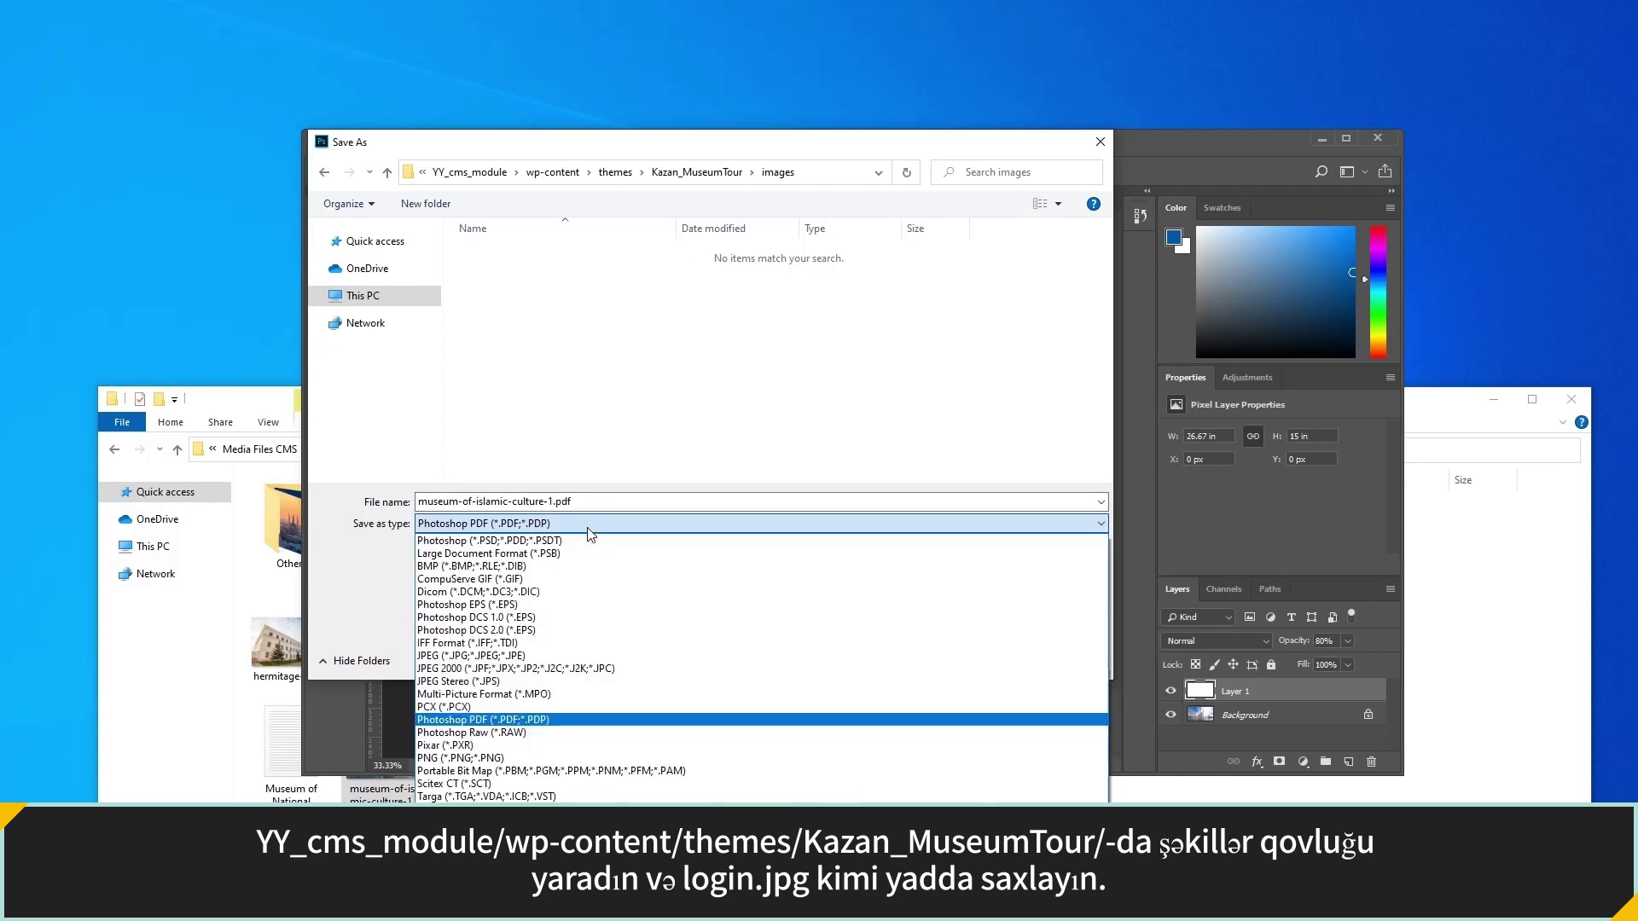
{"action": "left_click", "coordinate": [538, 657]}
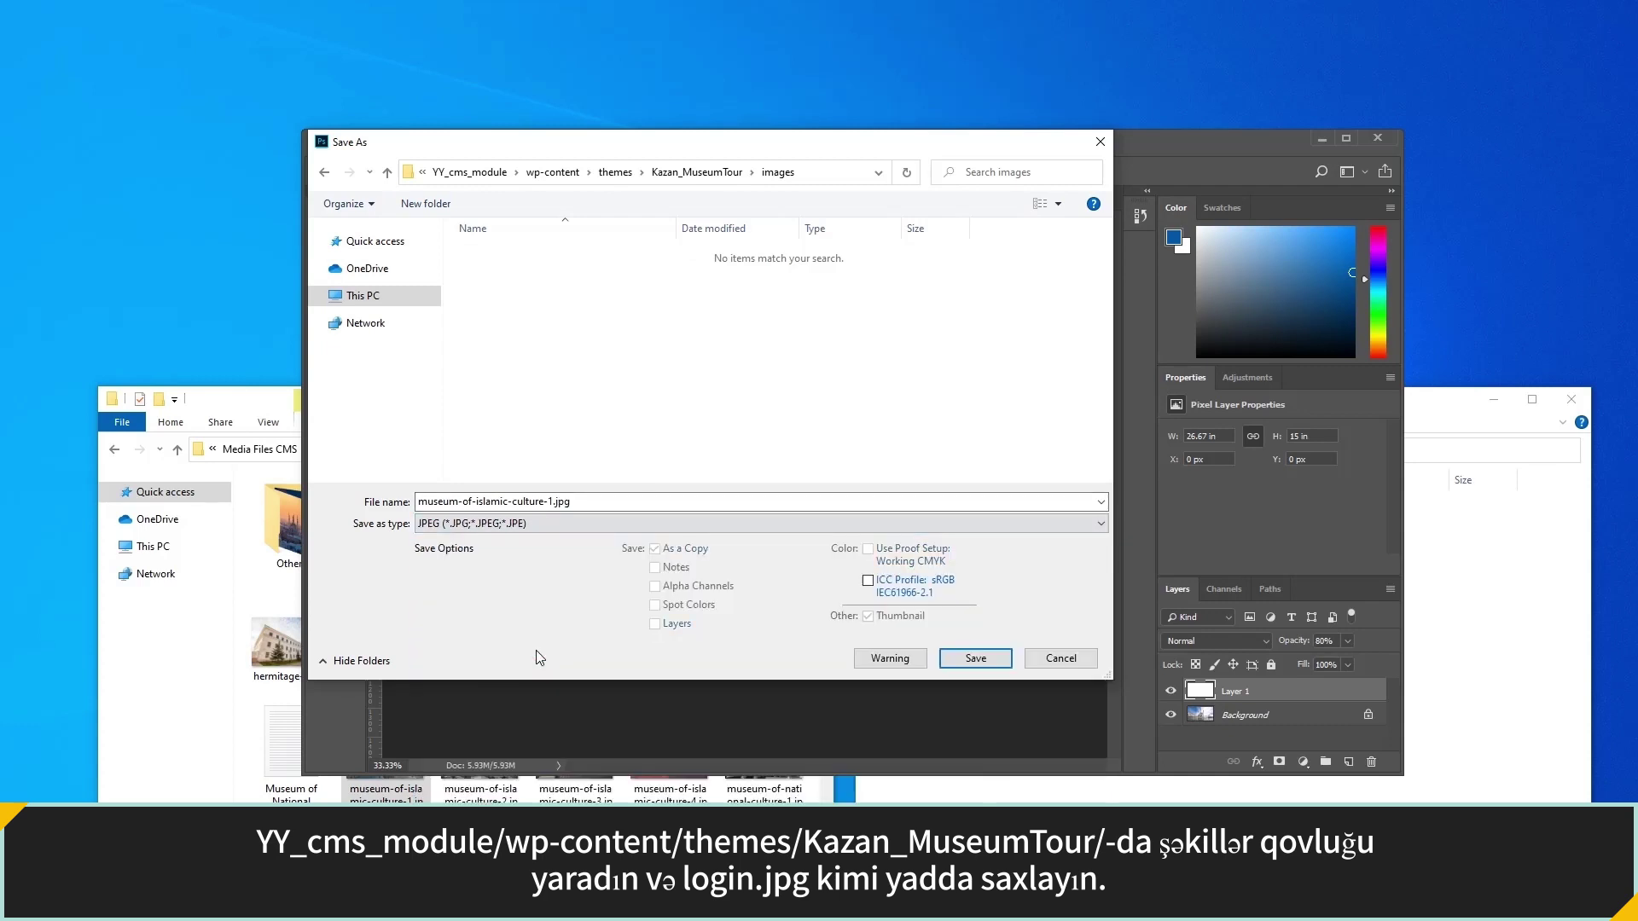
{"action": "double_click", "coordinate": [584, 502]}
{"action": "type", "text": "login"}
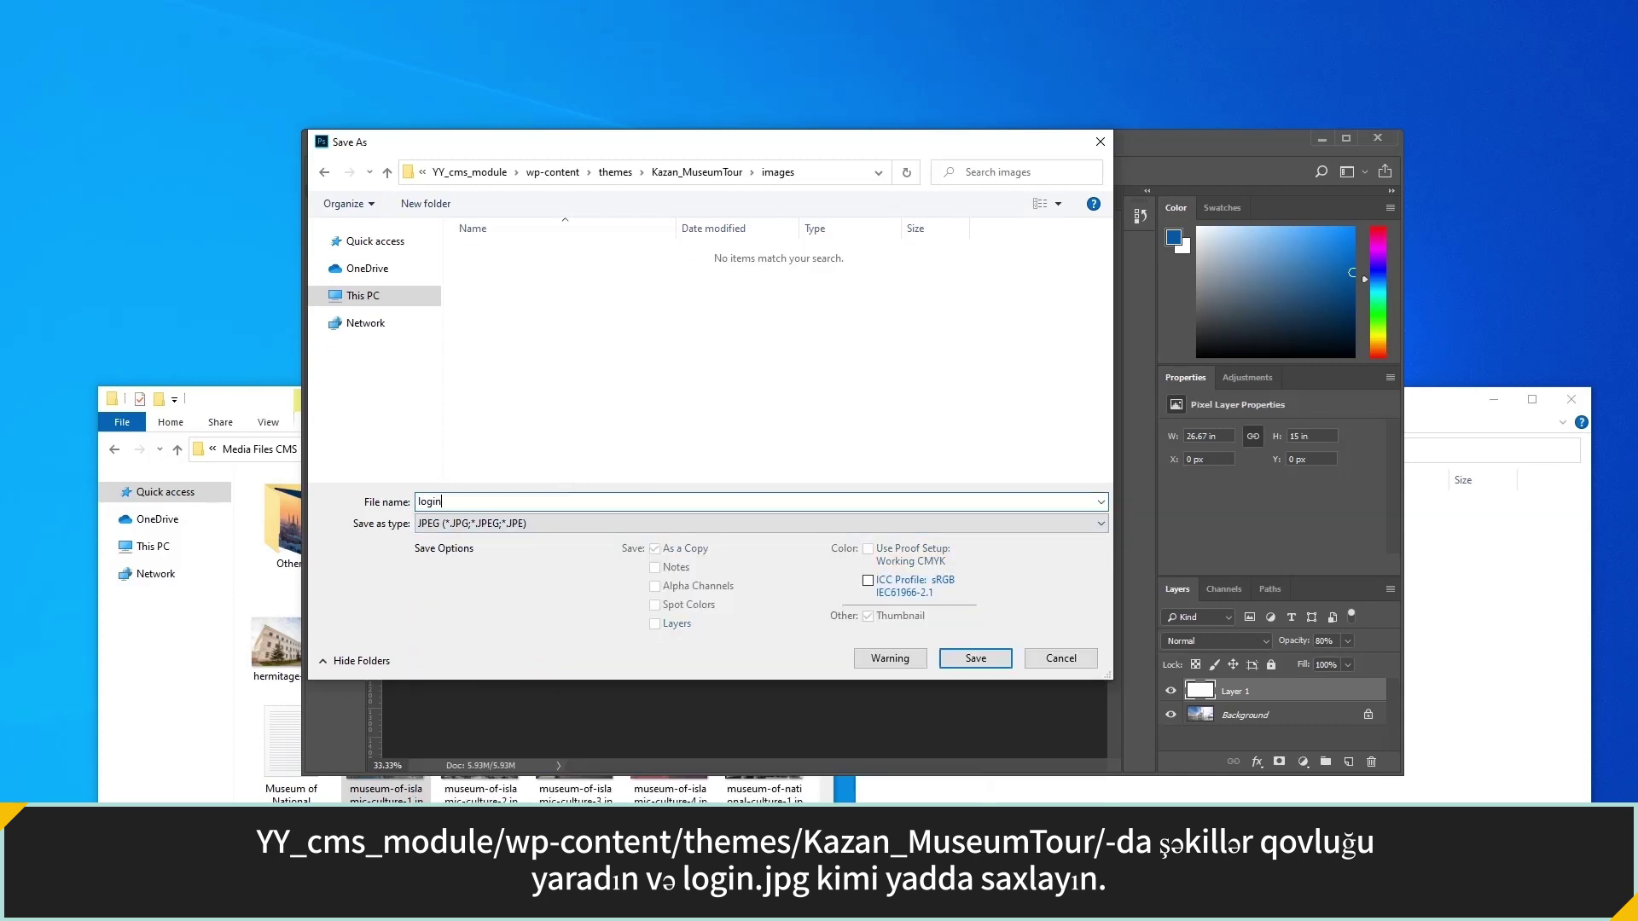
{"action": "left_click", "coordinate": [973, 659]}
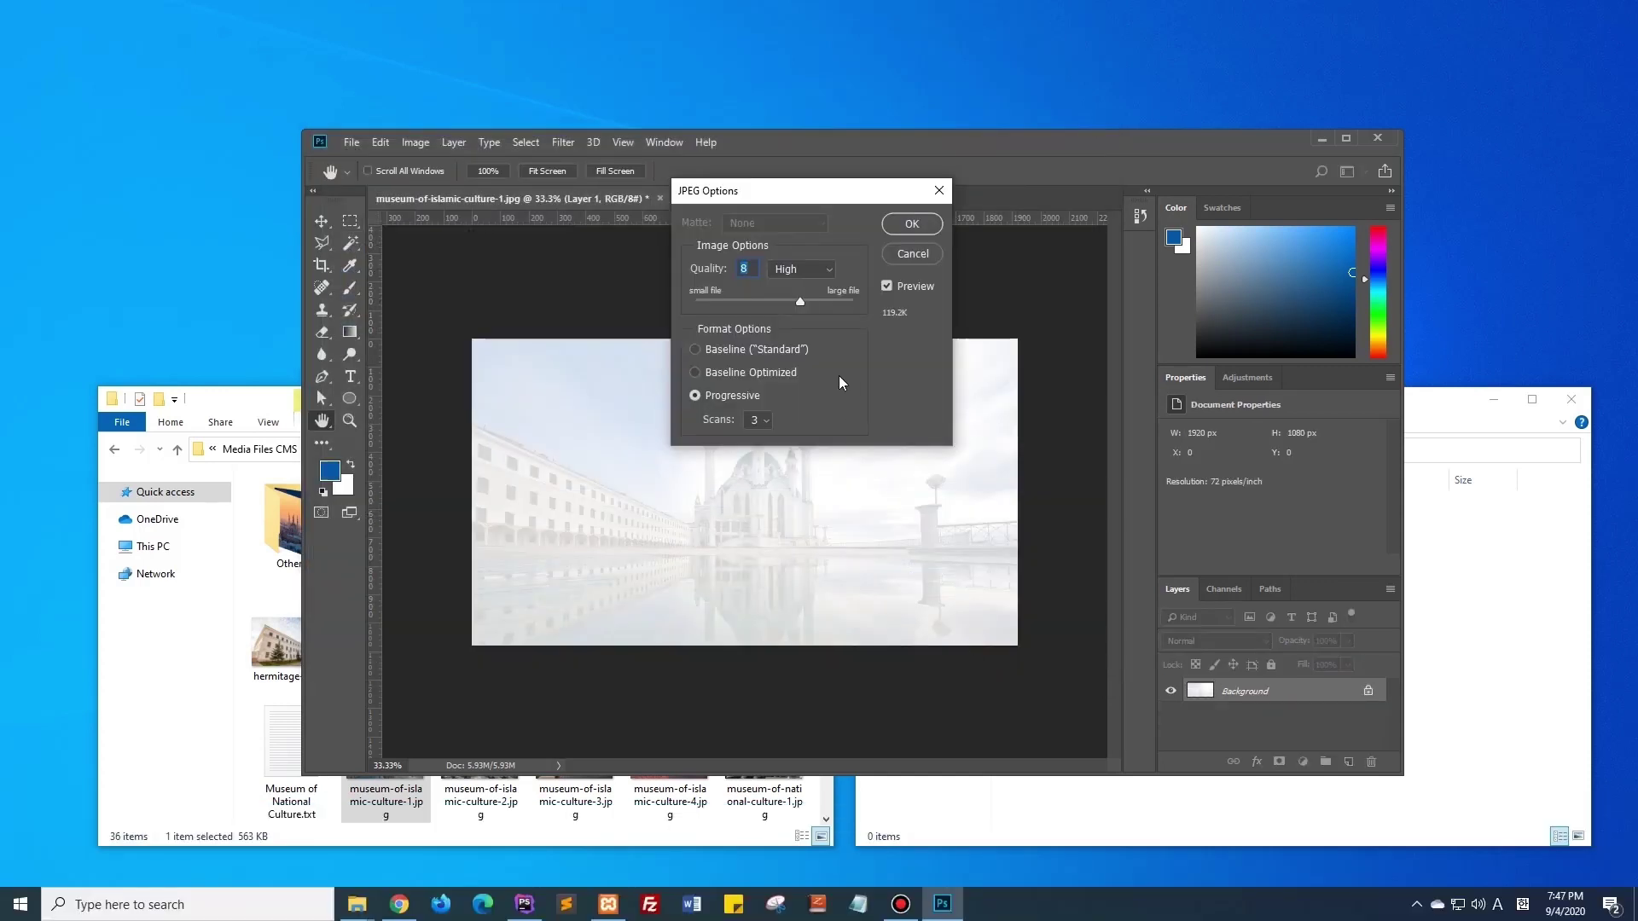
{"action": "left_click", "coordinate": [916, 229]}
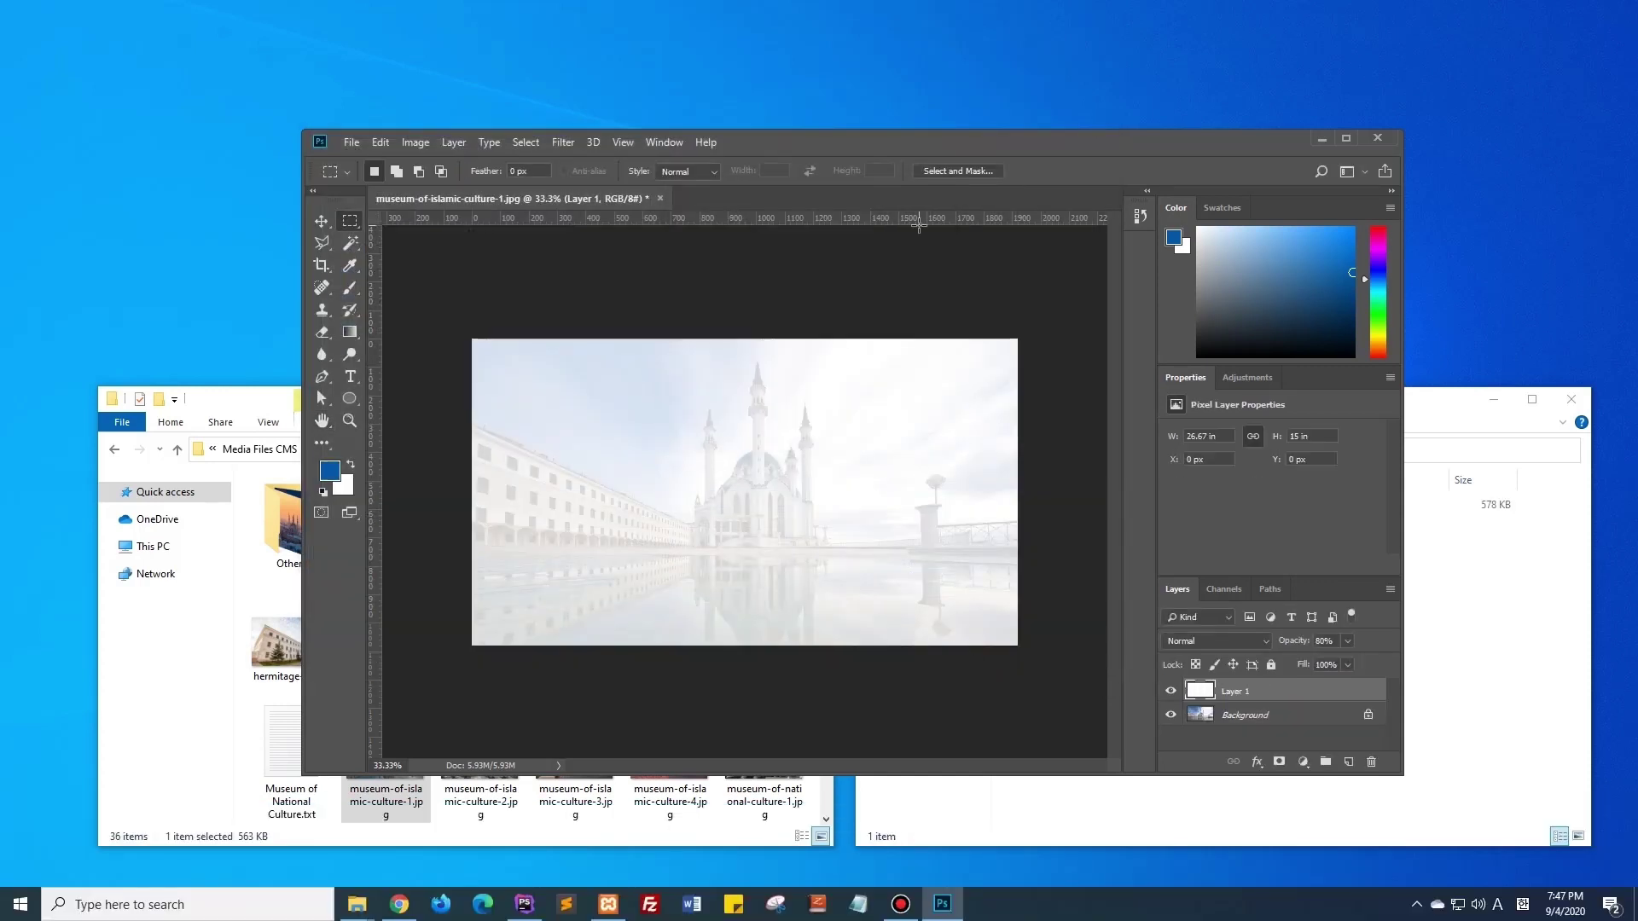
{"action": "left_click", "coordinate": [1376, 139]}
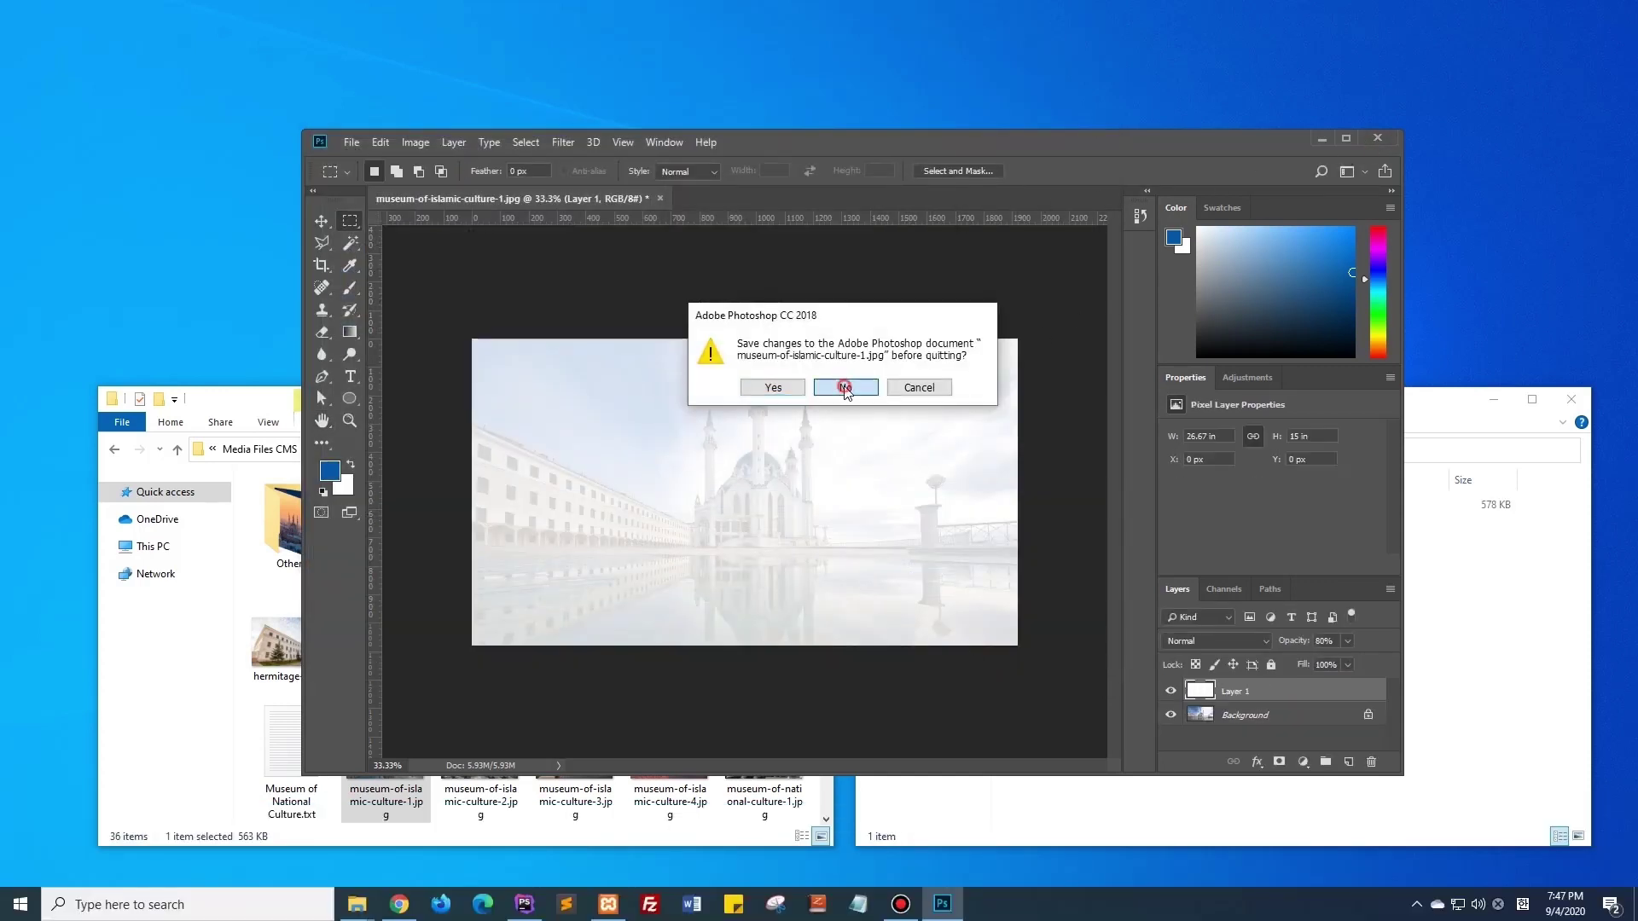
{"action": "left_click", "coordinate": [842, 386]}
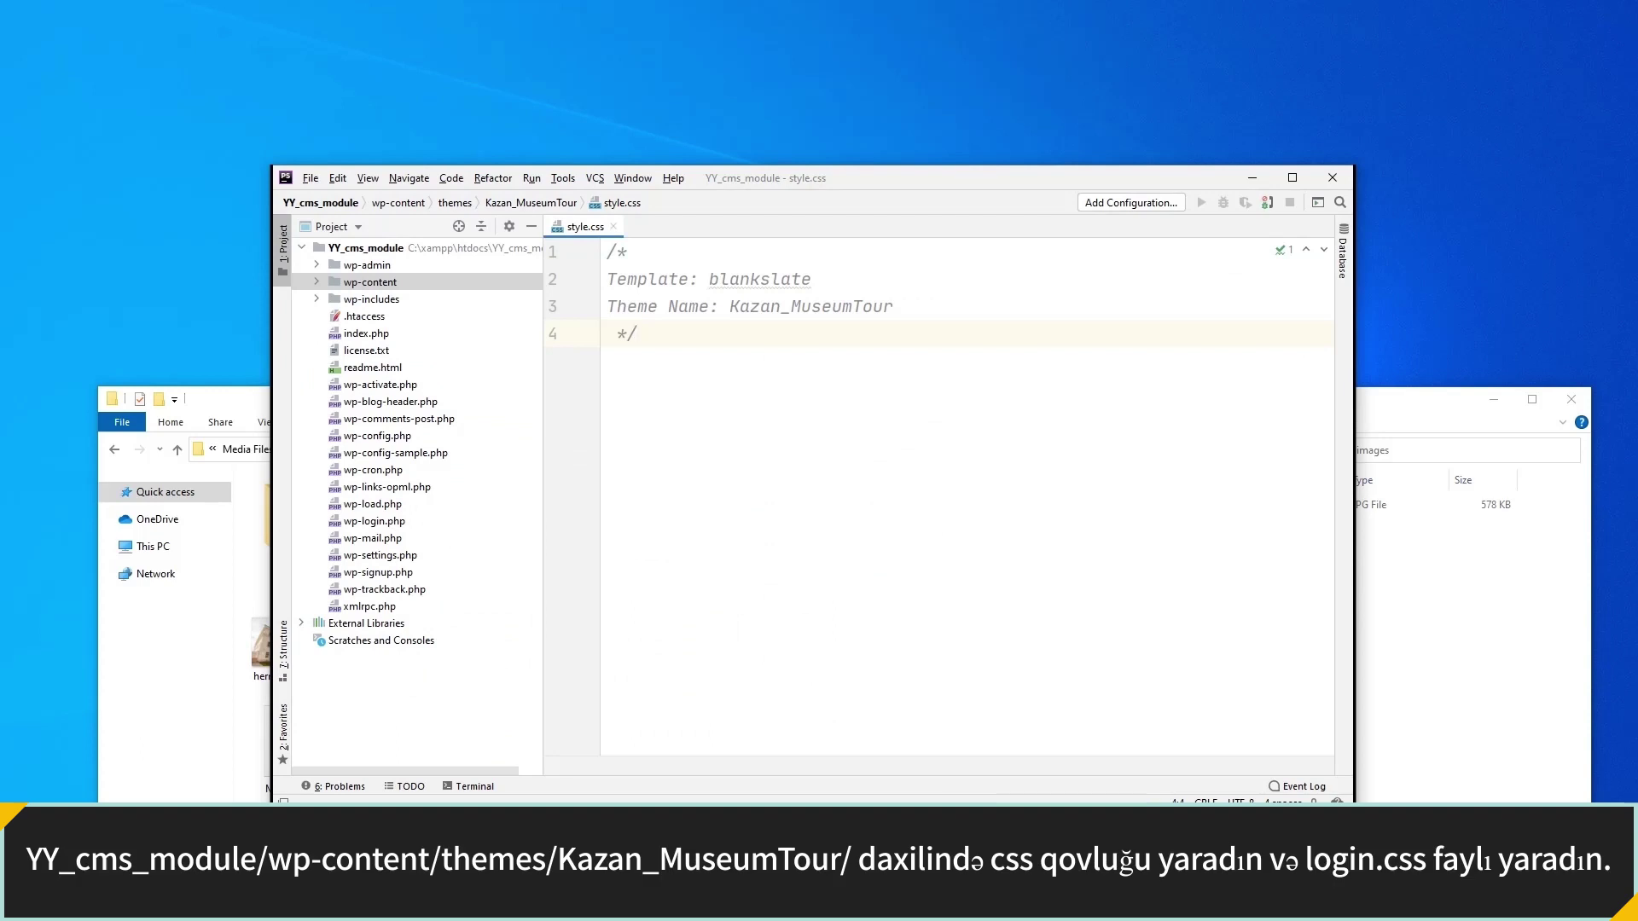
Expand wp-content/themes/Kazan_MuseumTour and create a css directory in it.
{"action": "double_click", "coordinate": [385, 285]}
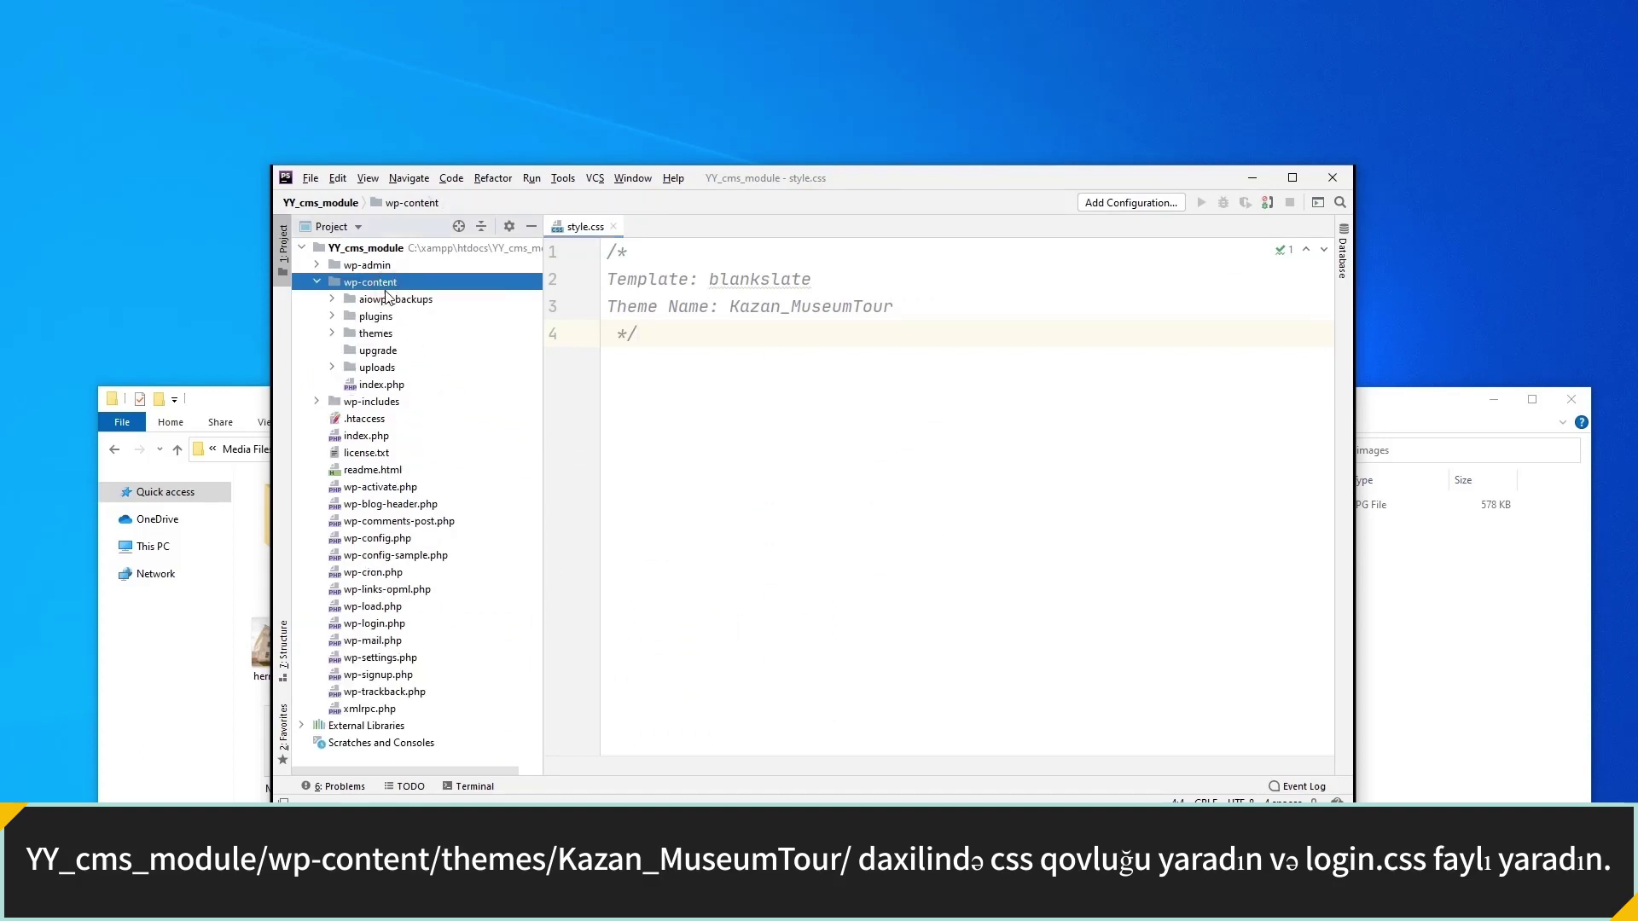
{"action": "double_click", "coordinate": [389, 335]}
{"action": "double_click", "coordinate": [391, 370]}
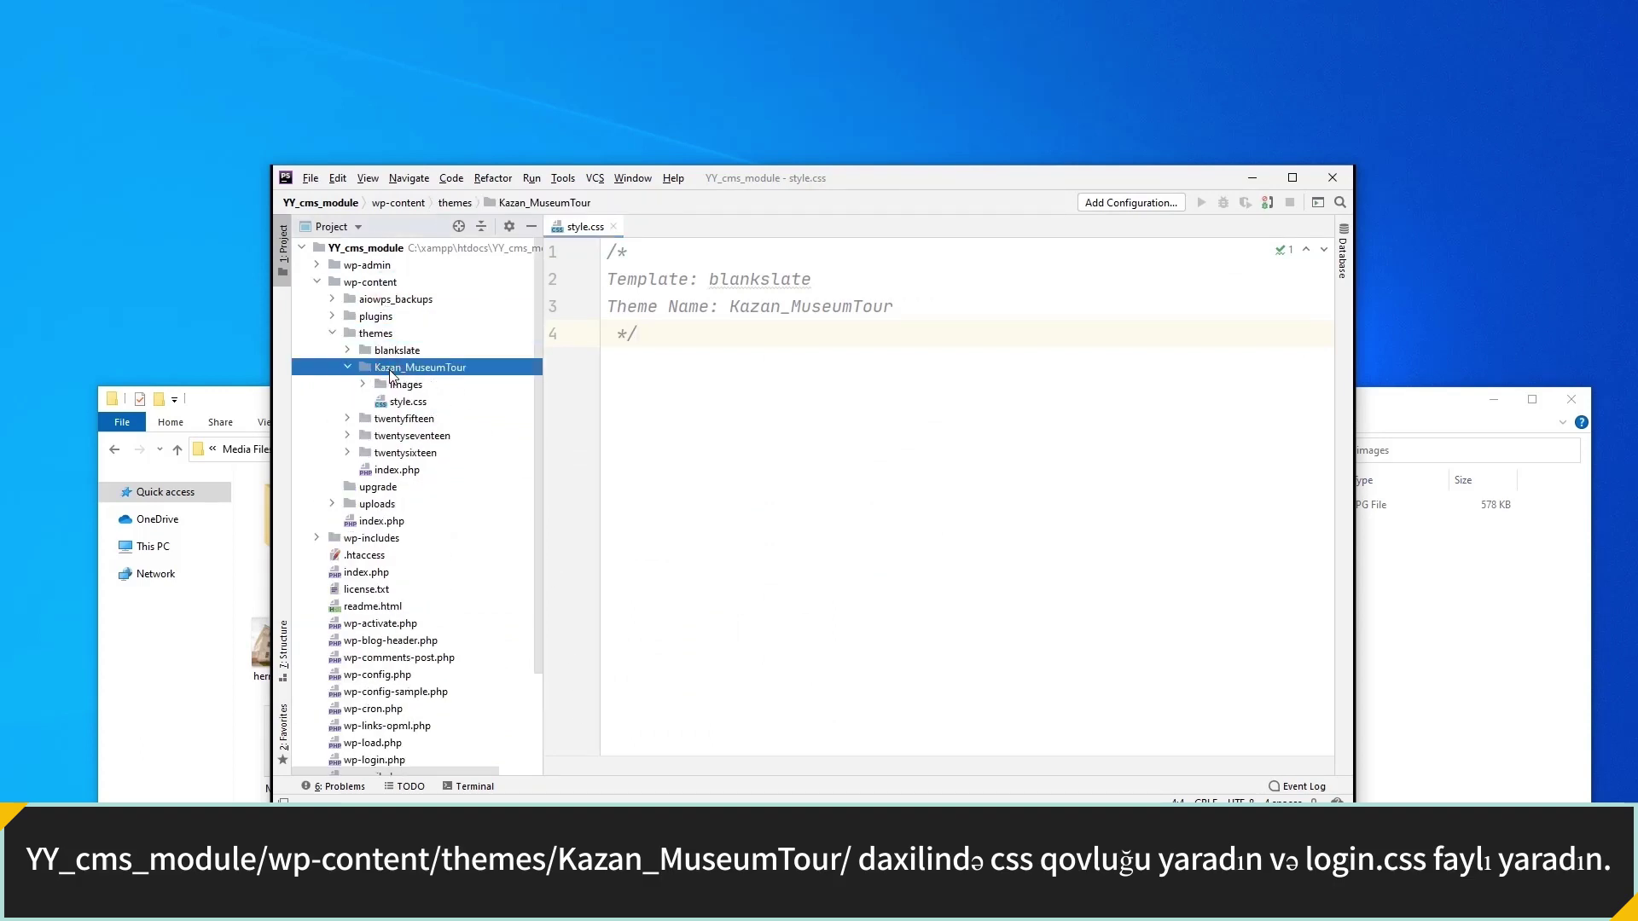
{"action": "right_click", "coordinate": [435, 368]}
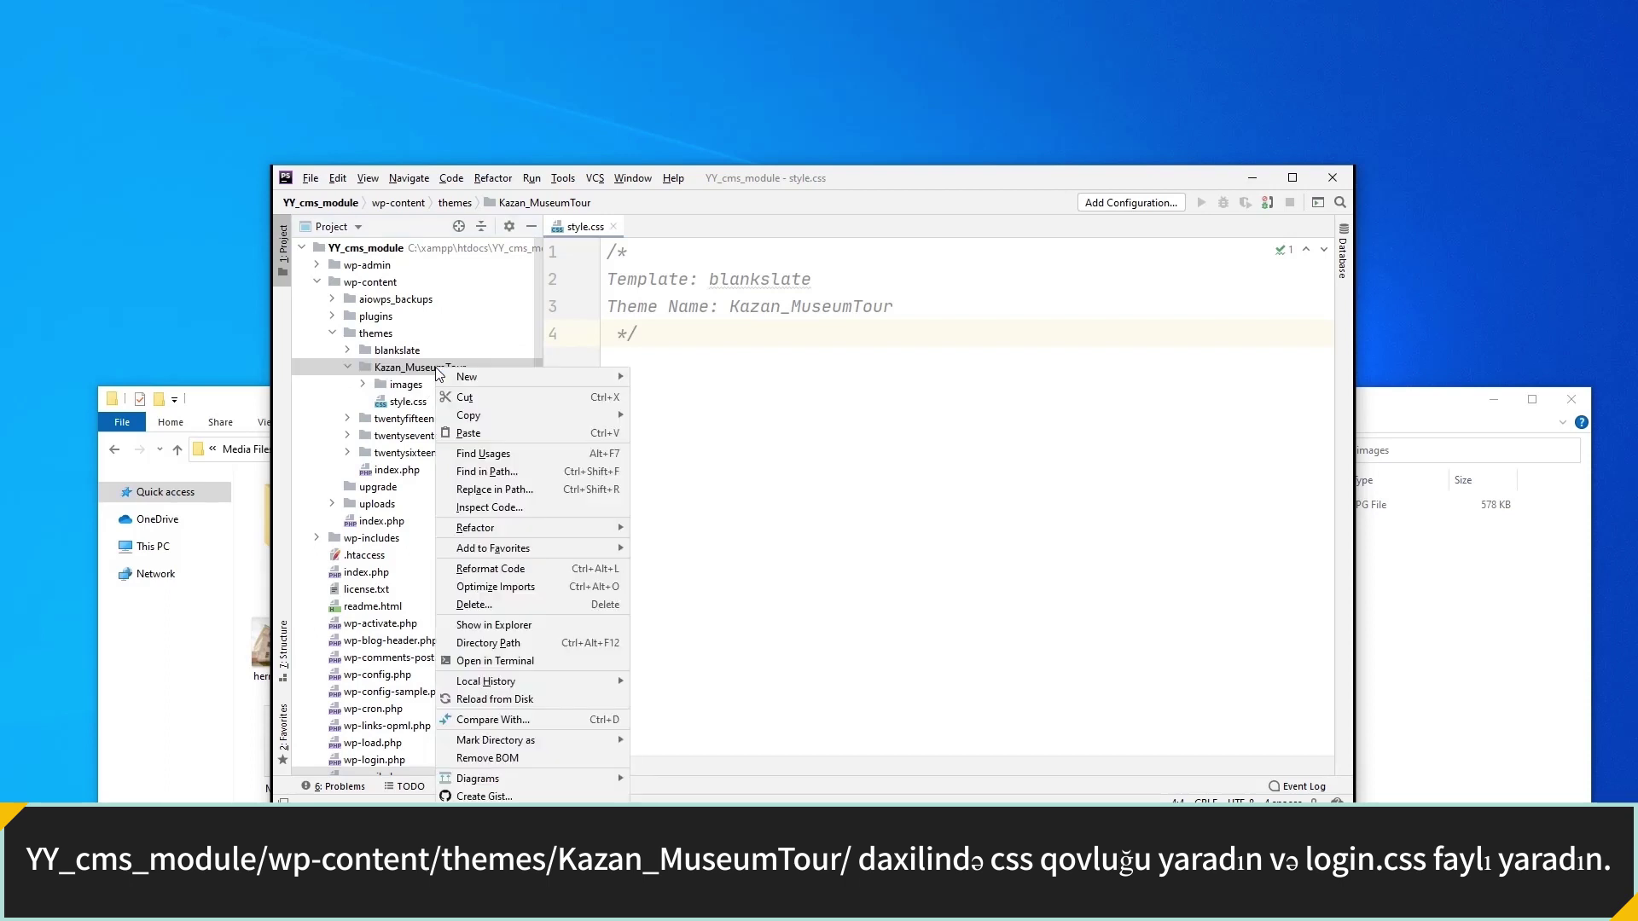
{"action": "mouse_move", "coordinate": [515, 380]}
{"action": "left_click", "coordinate": [666, 412]}
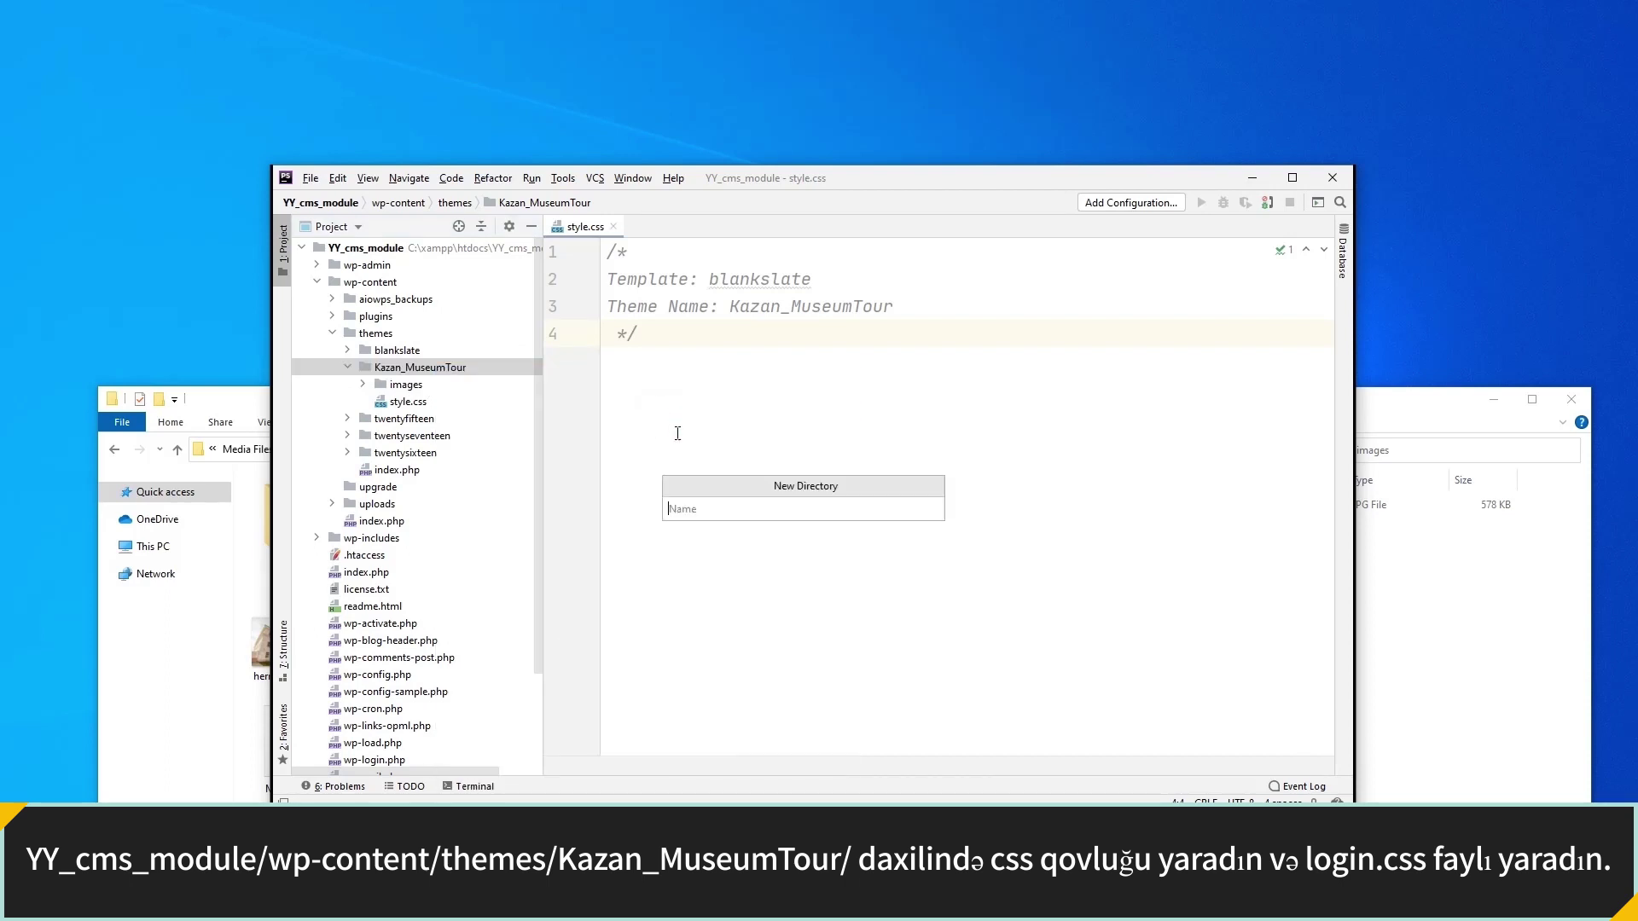
{"action": "type", "text": "css"}
{"action": "key", "text": "Return"}
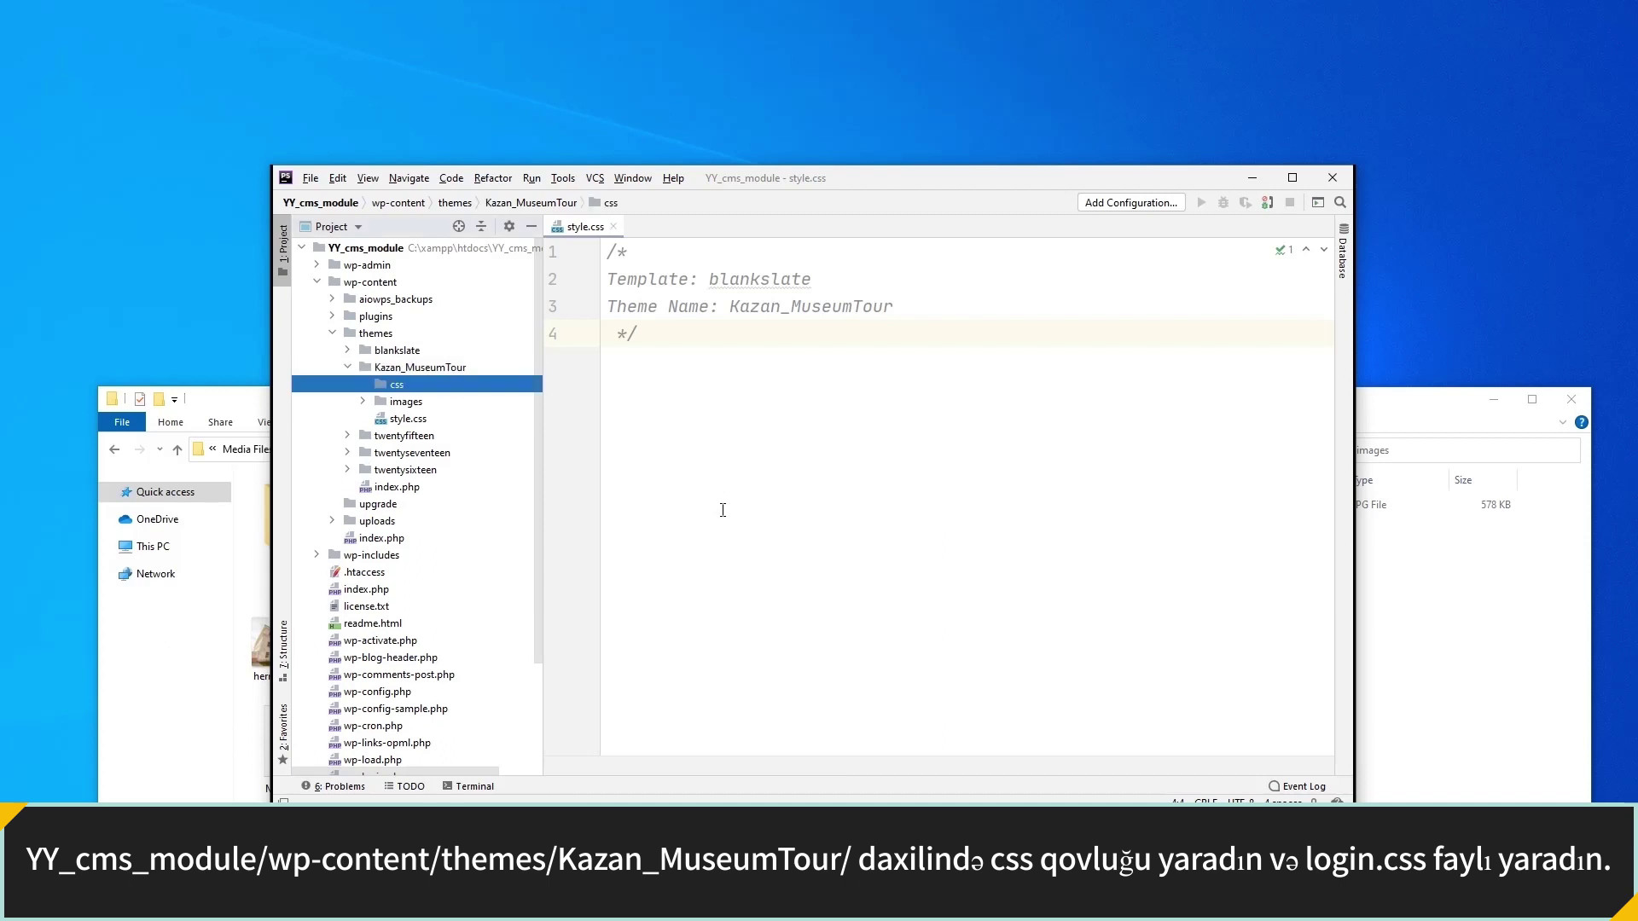
Create login.css inside the css folder.
{"action": "right_click", "coordinate": [489, 385]}
{"action": "mouse_move", "coordinate": [635, 397]}
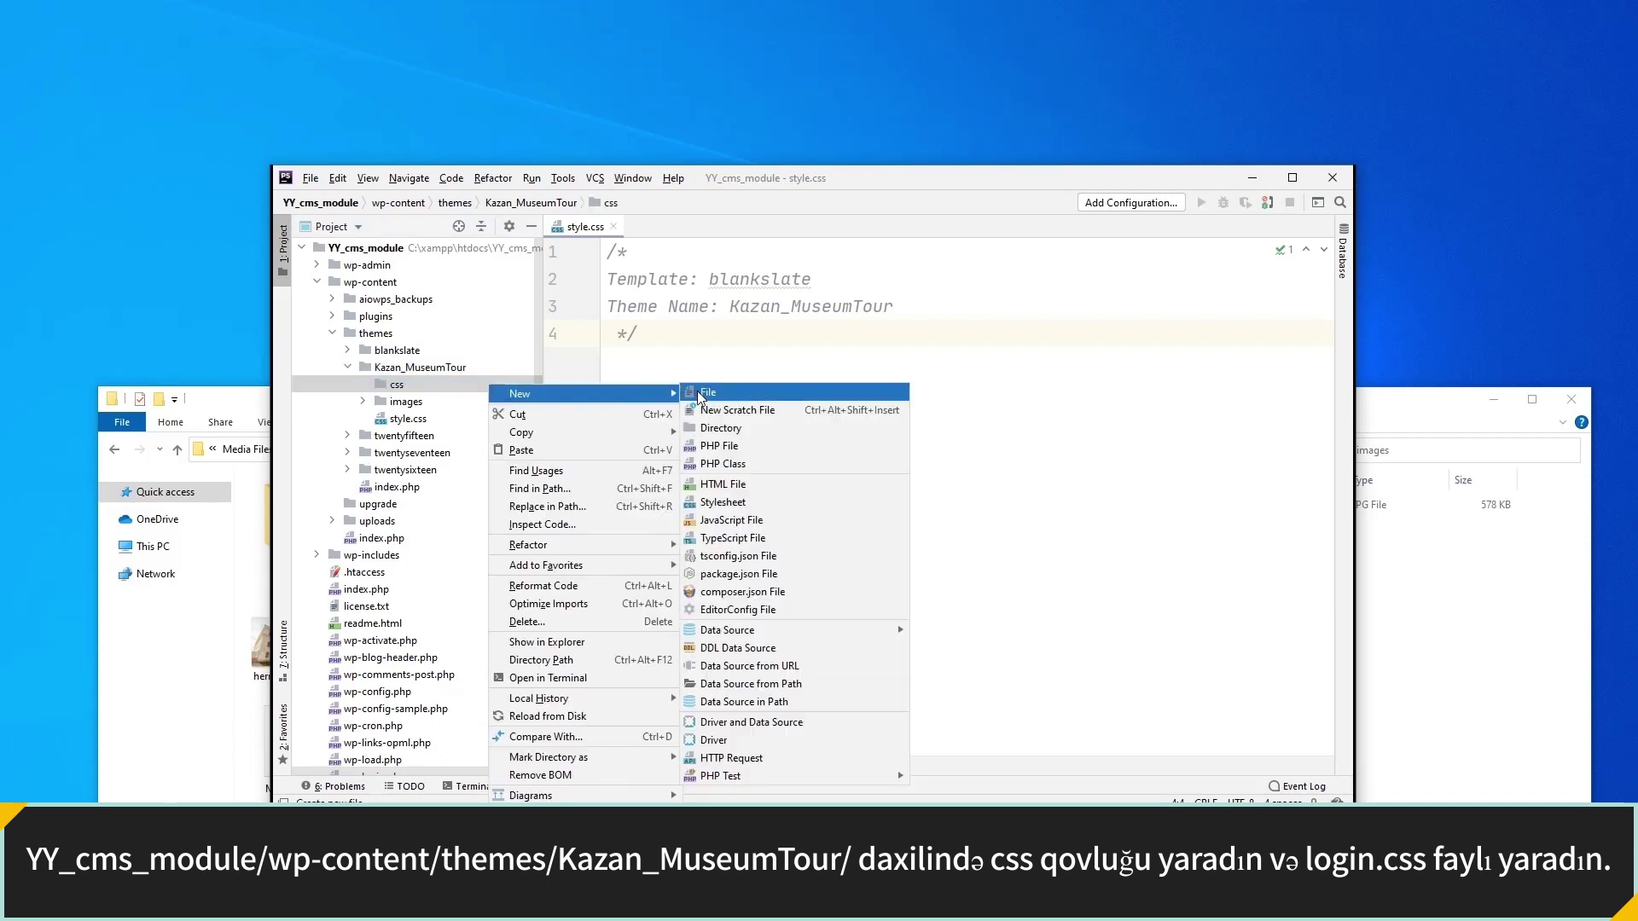
{"action": "left_click", "coordinate": [698, 398]}
{"action": "type", "text": "login.css"}
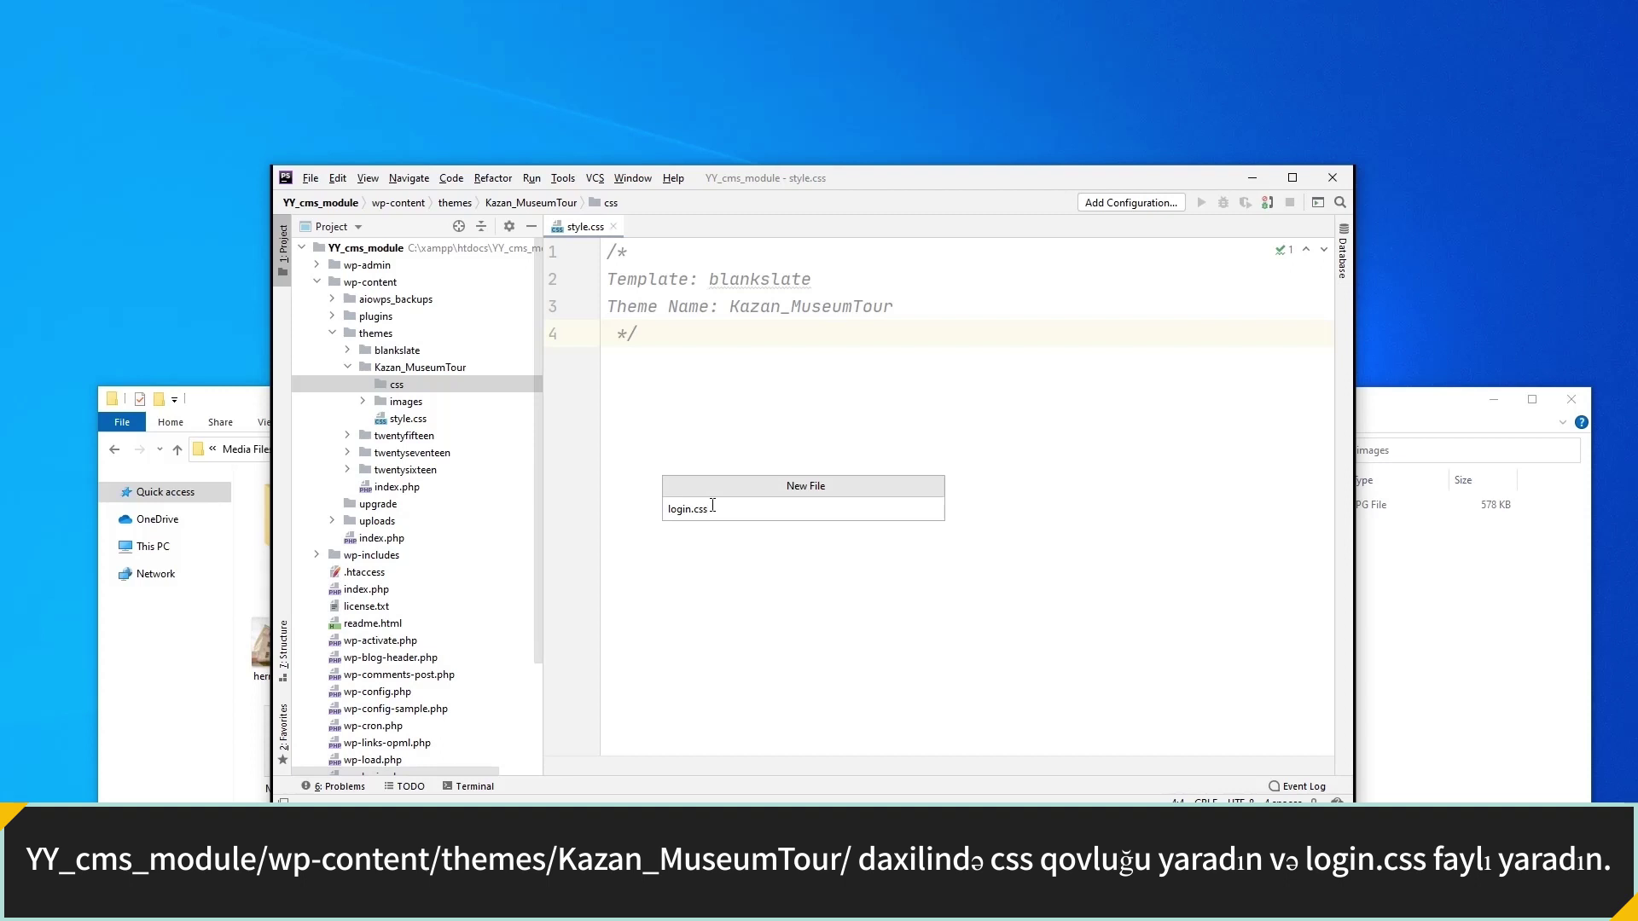
{"action": "key", "text": "Return"}
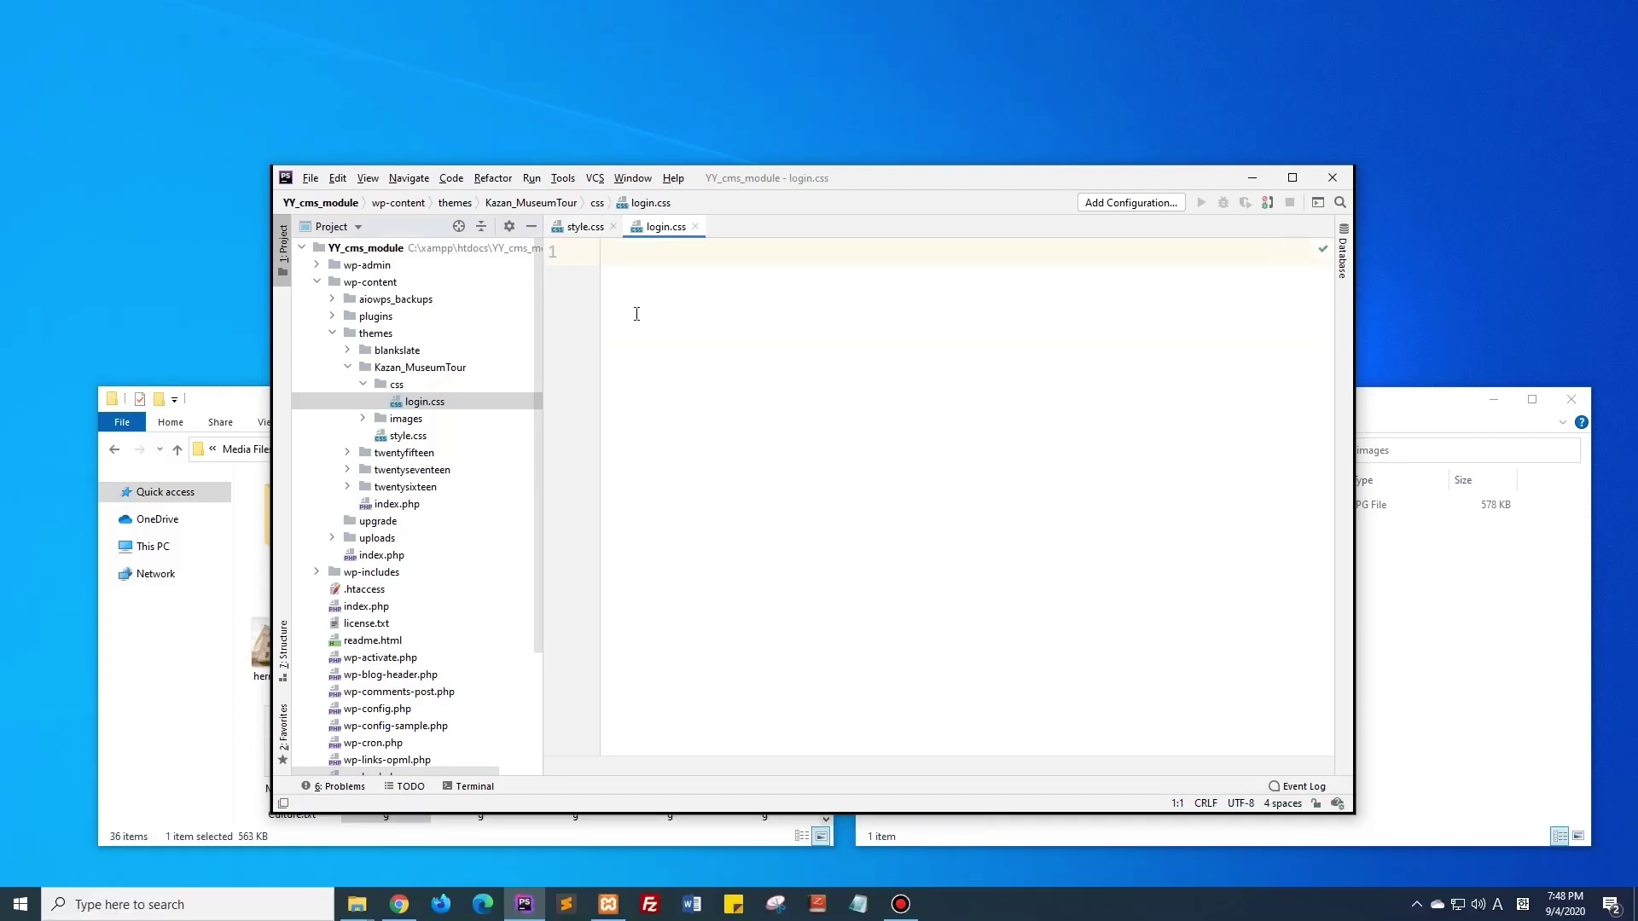
Create functions.php in the Kazan_MuseumTour theme folder.
{"action": "left_click", "coordinate": [453, 368]}
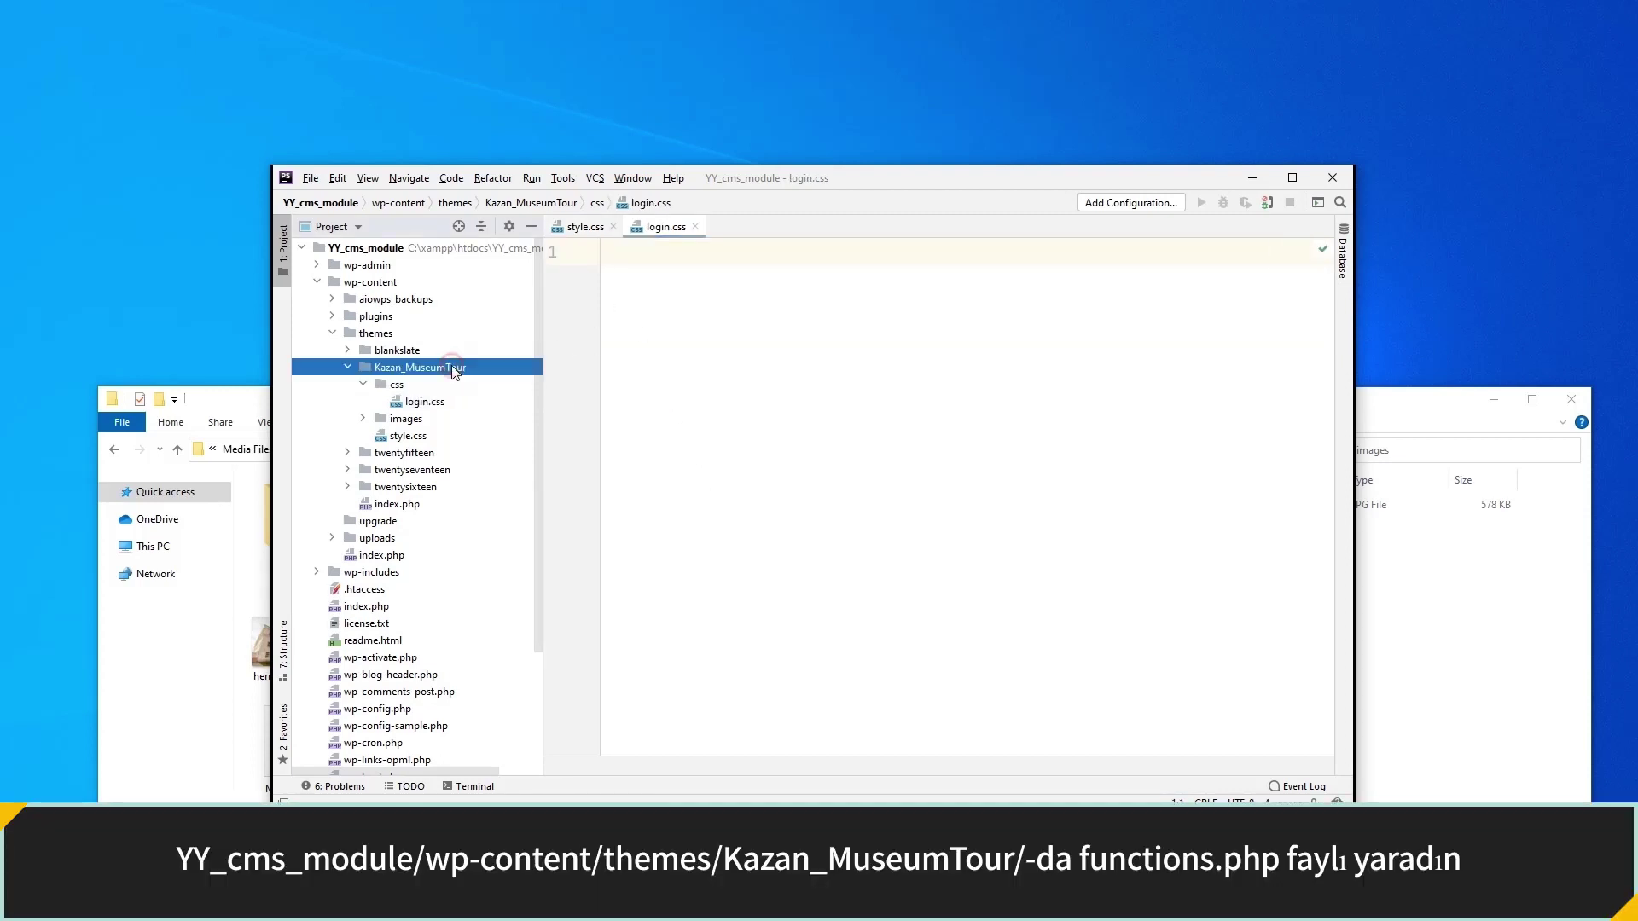
{"action": "right_click", "coordinate": [453, 369]}
{"action": "mouse_move", "coordinate": [489, 371]}
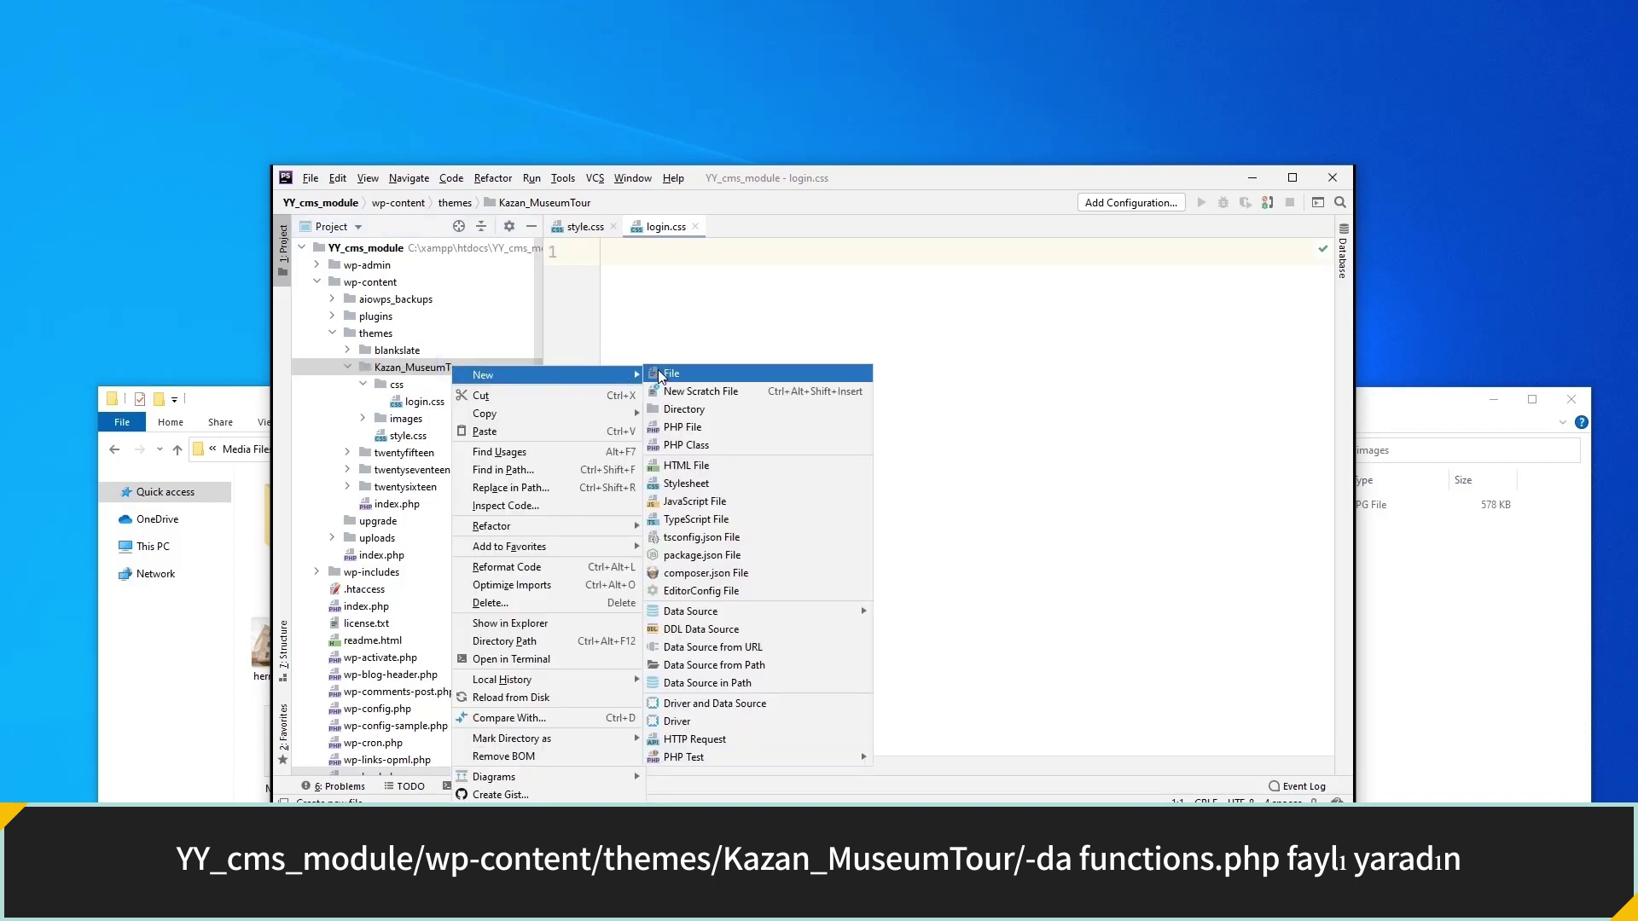
{"action": "left_click", "coordinate": [657, 372]}
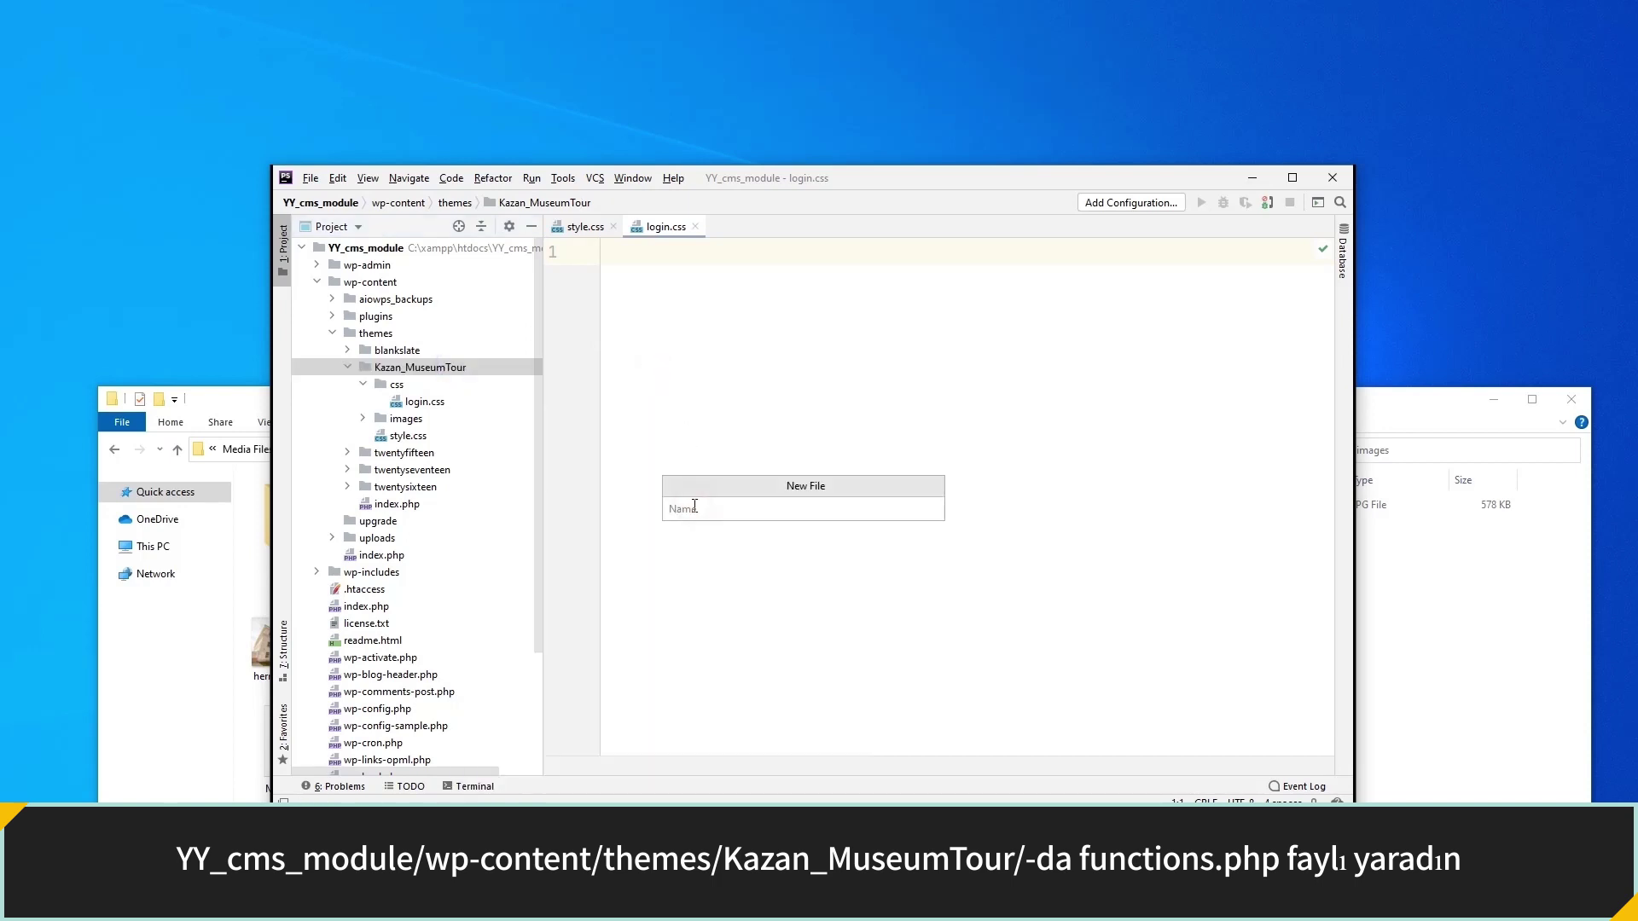
{"action": "type", "text": "function"}
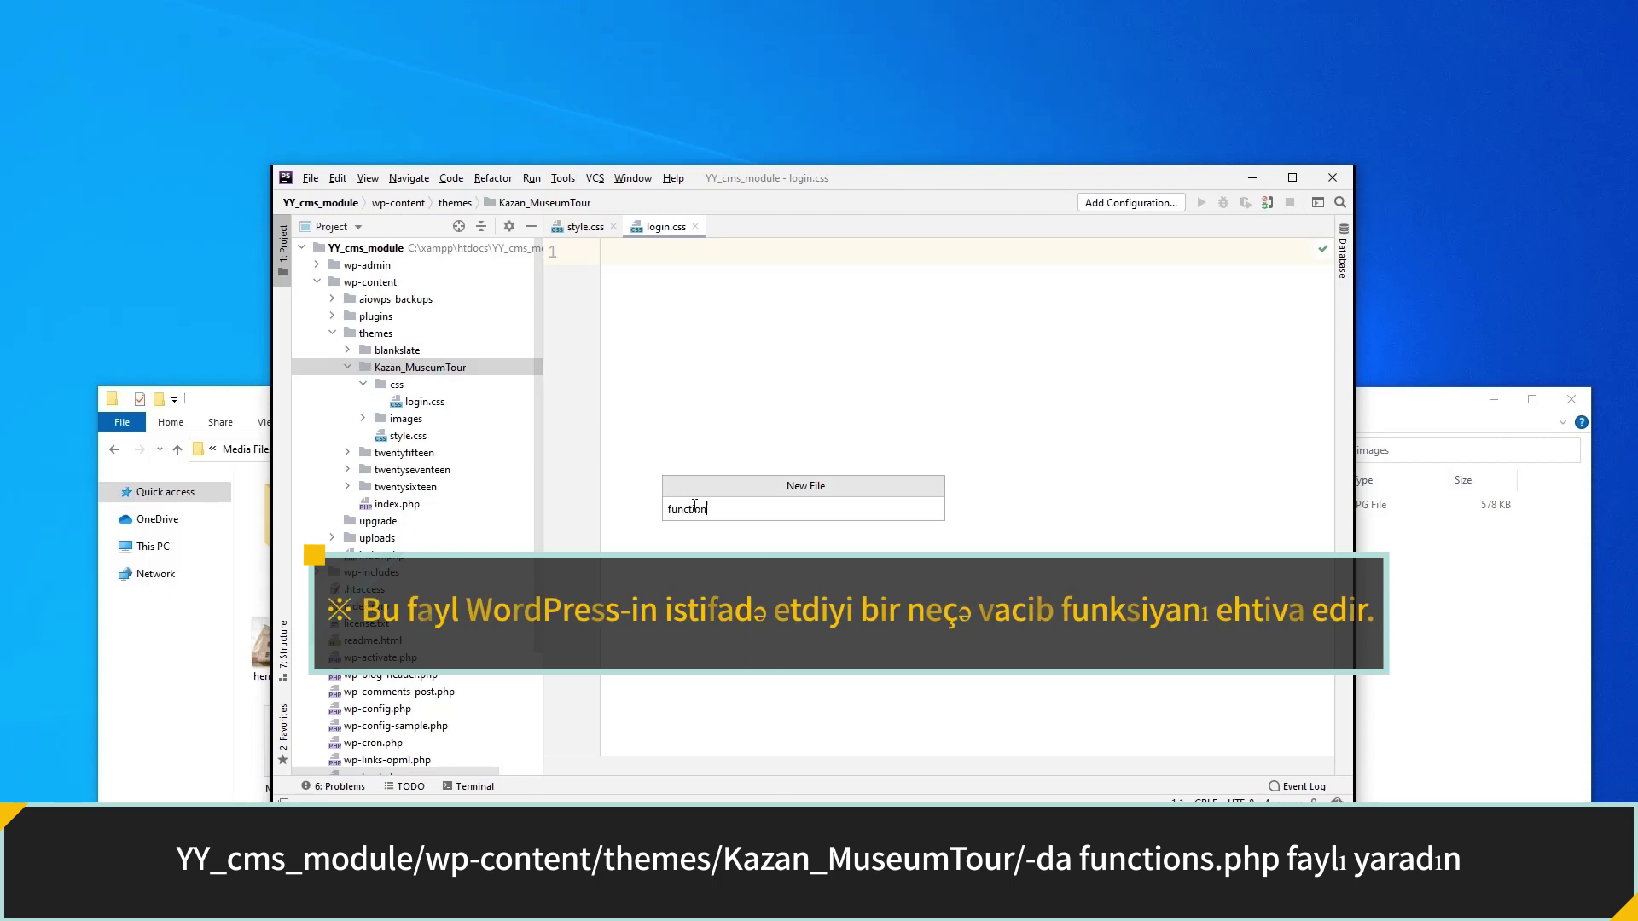
{"action": "type", "text": "s.php"}
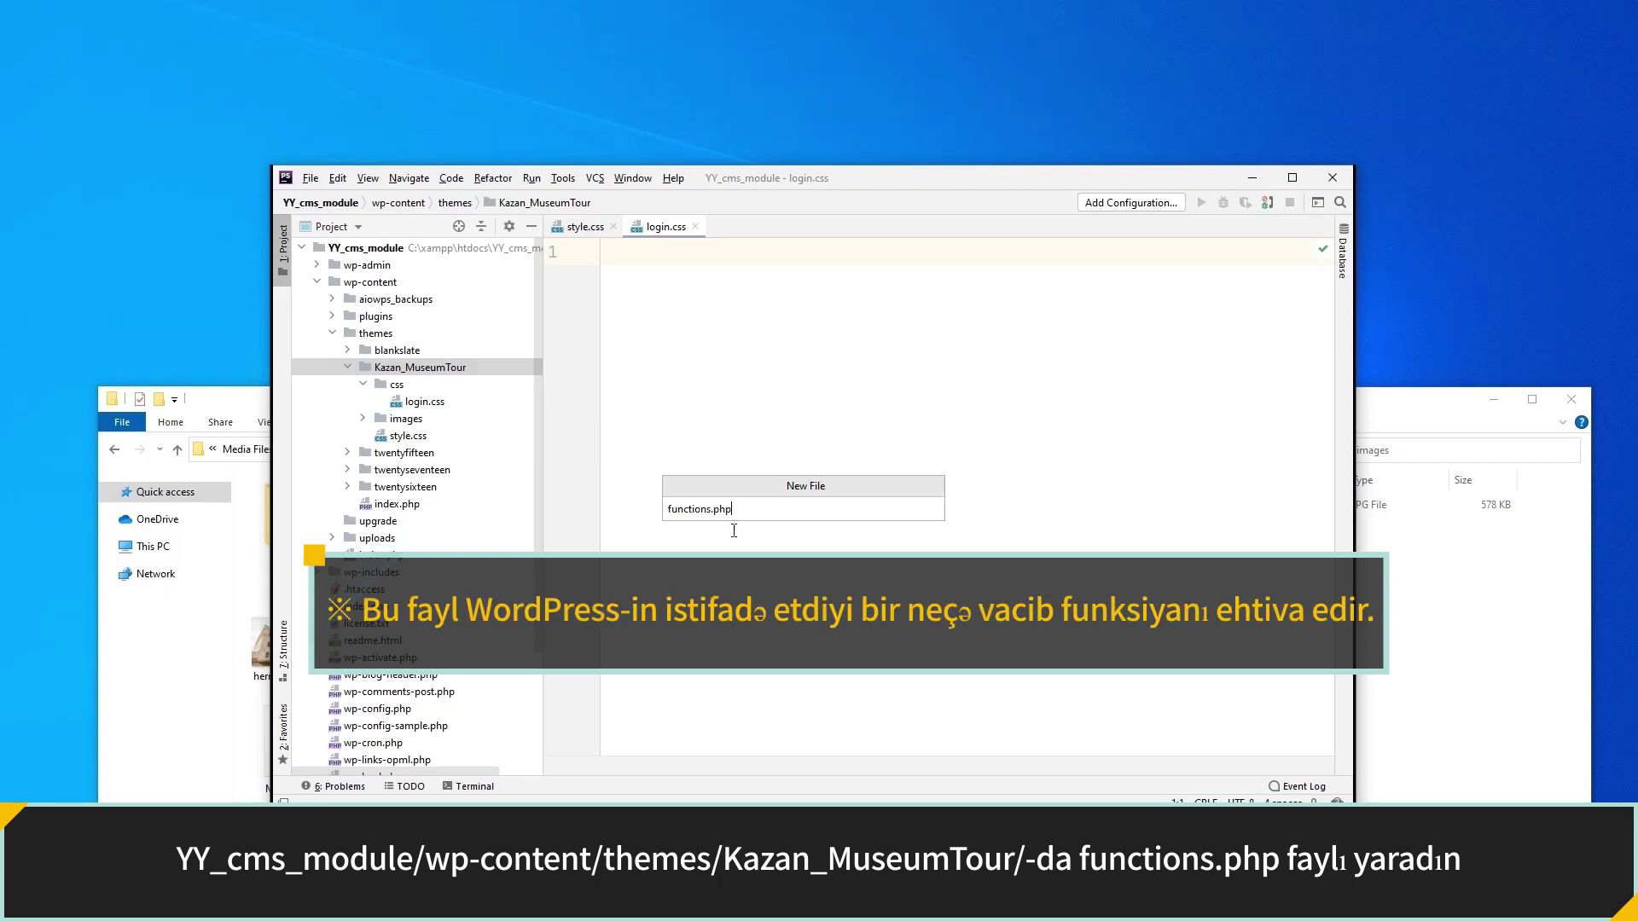
{"action": "key", "text": "Return"}
Start functions.php with <?php and an add_action('login_enqueue_scripts', function() {}) hook.
{"action": "type", "text": "<?php"}
{"action": "key", "text": "Return"}
{"action": "key", "text": "Return"}
{"action": "type", "text": "add_ac"}
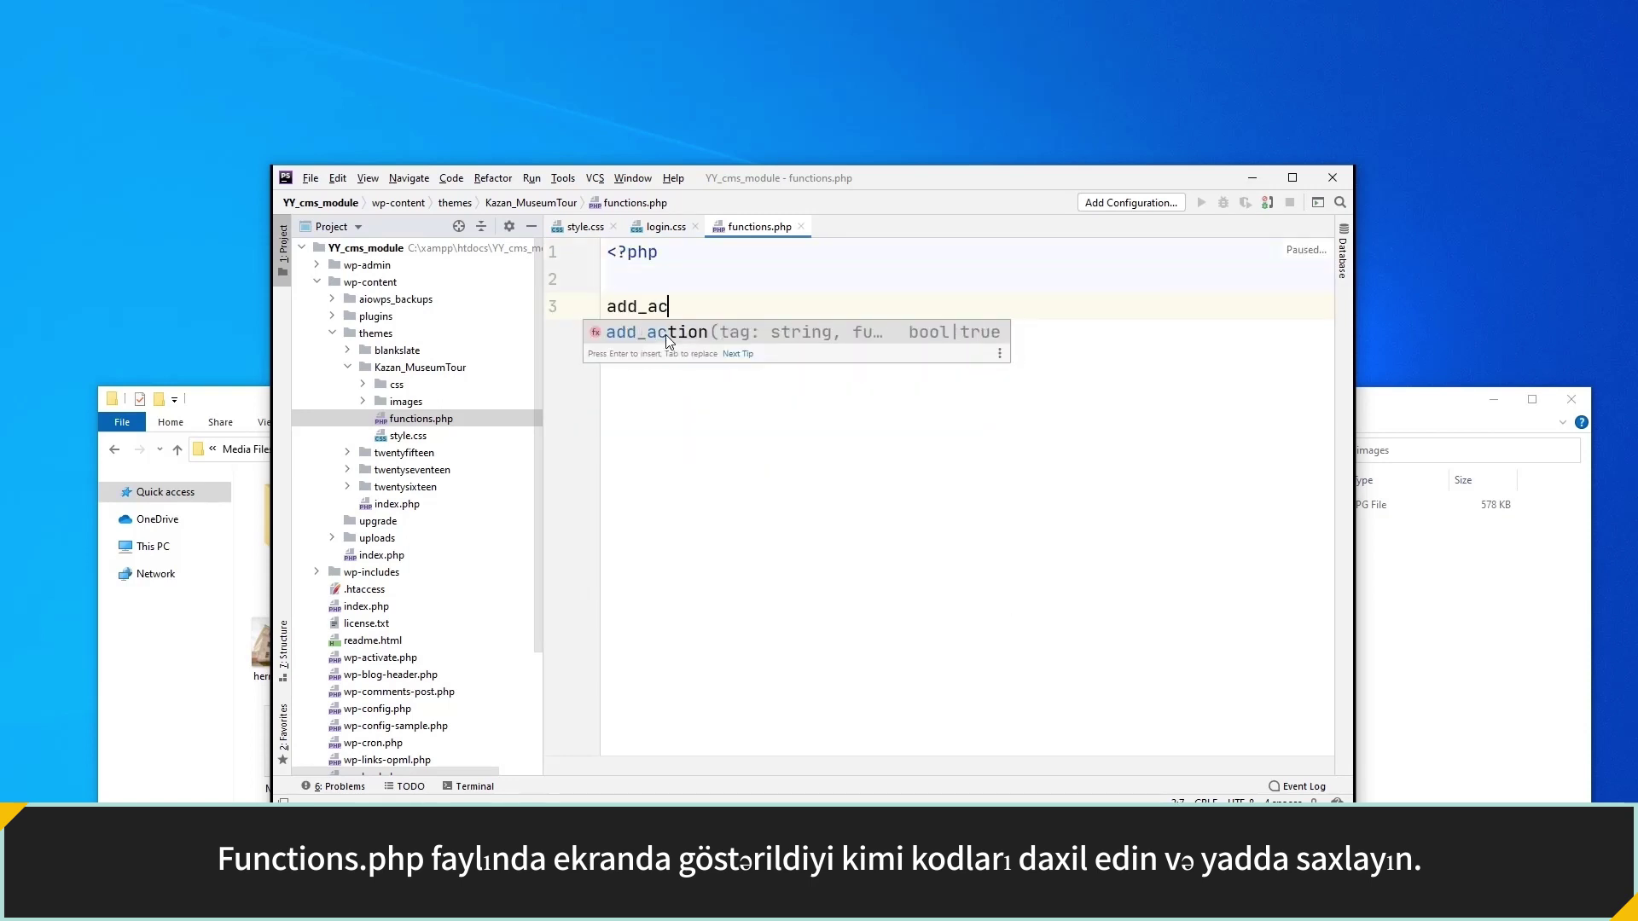
{"action": "type", "text": "tion('login_enqueu"}
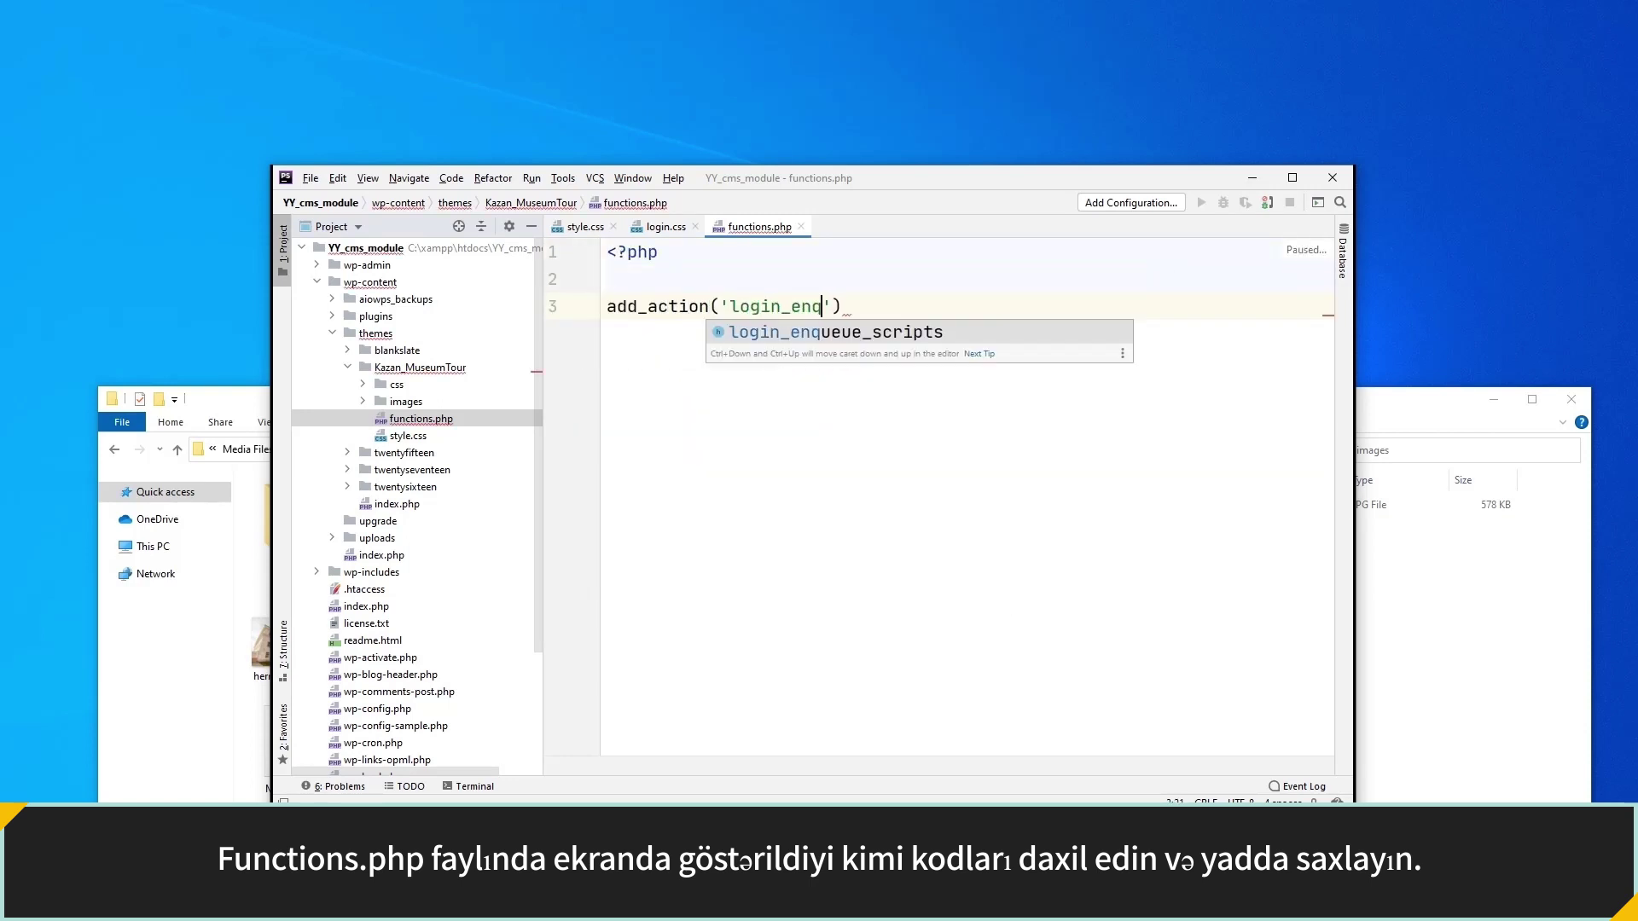
{"action": "type", "text": "e_scripts', fu"}
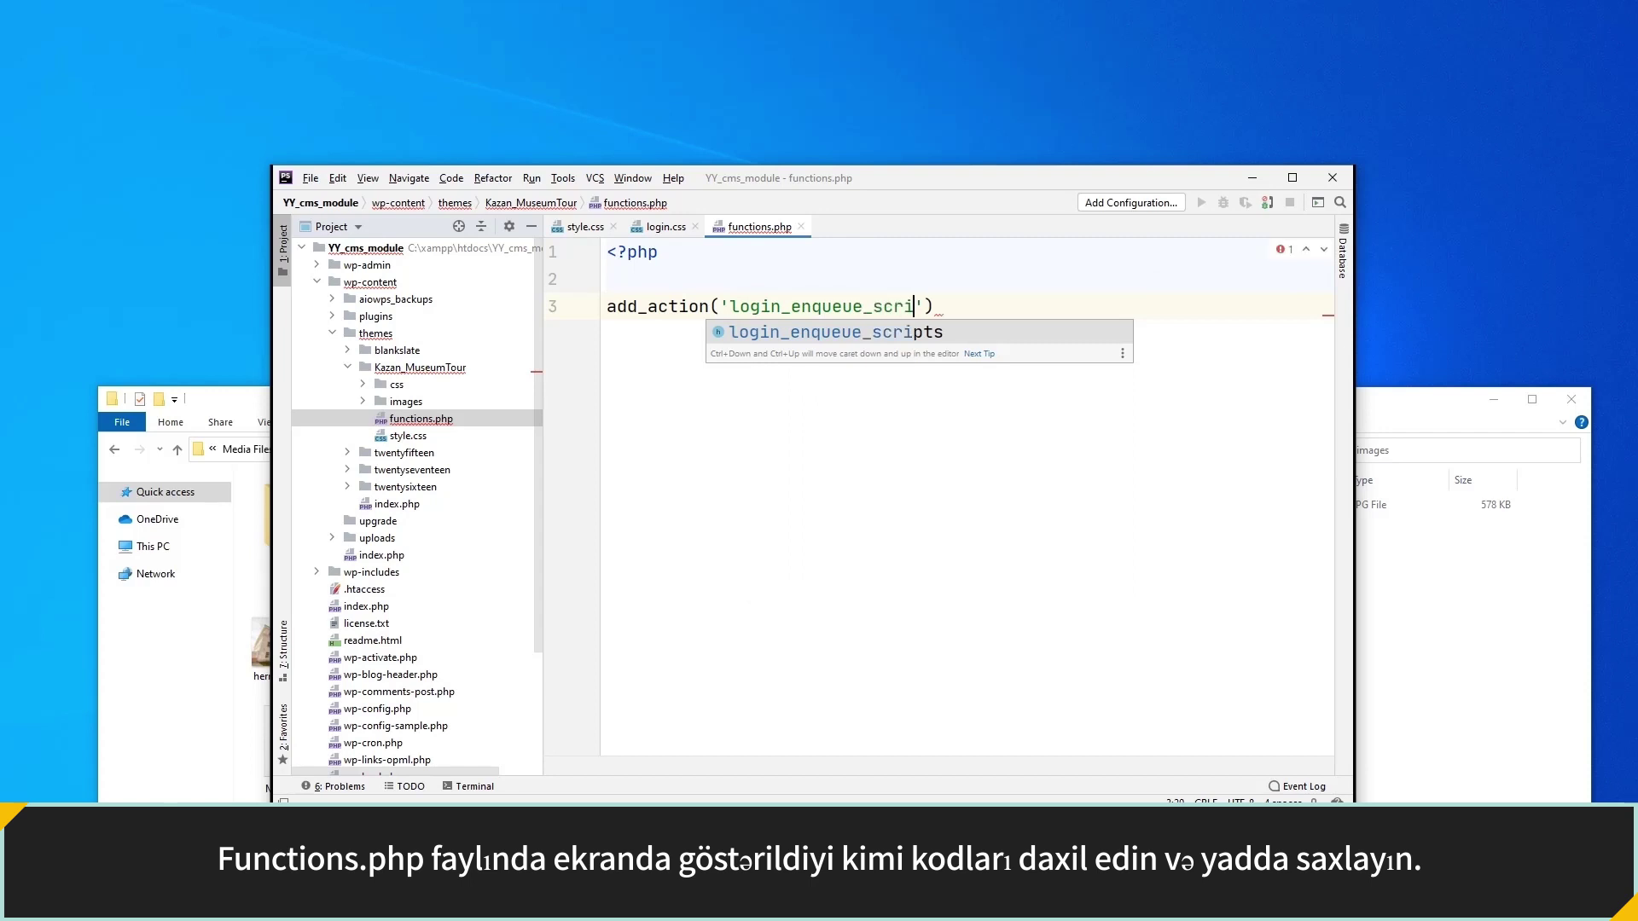
{"action": "type", "text": "nction() {})"}
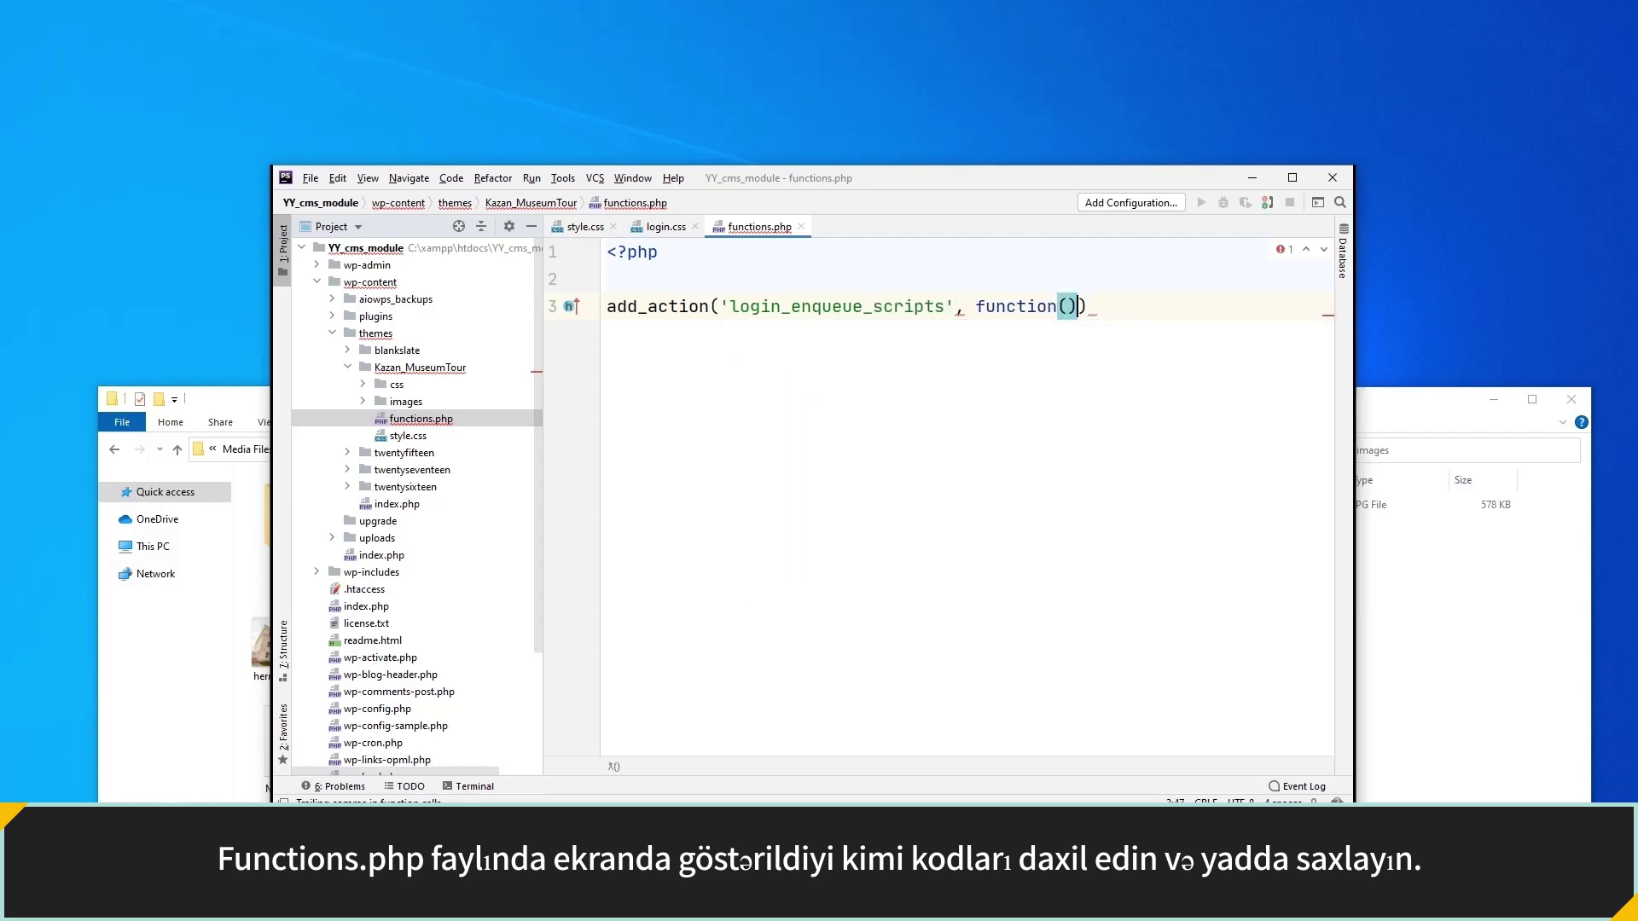
{"action": "key", "text": "Left"}
{"action": "key", "text": "Left"}
{"action": "key", "text": "Return"}
In the hook, enqueue 'login-custom-style' from get_stylesheet_directory_uri() . '/css/login.css'.
{"action": "type", "text": "wp_enqueue_s"}
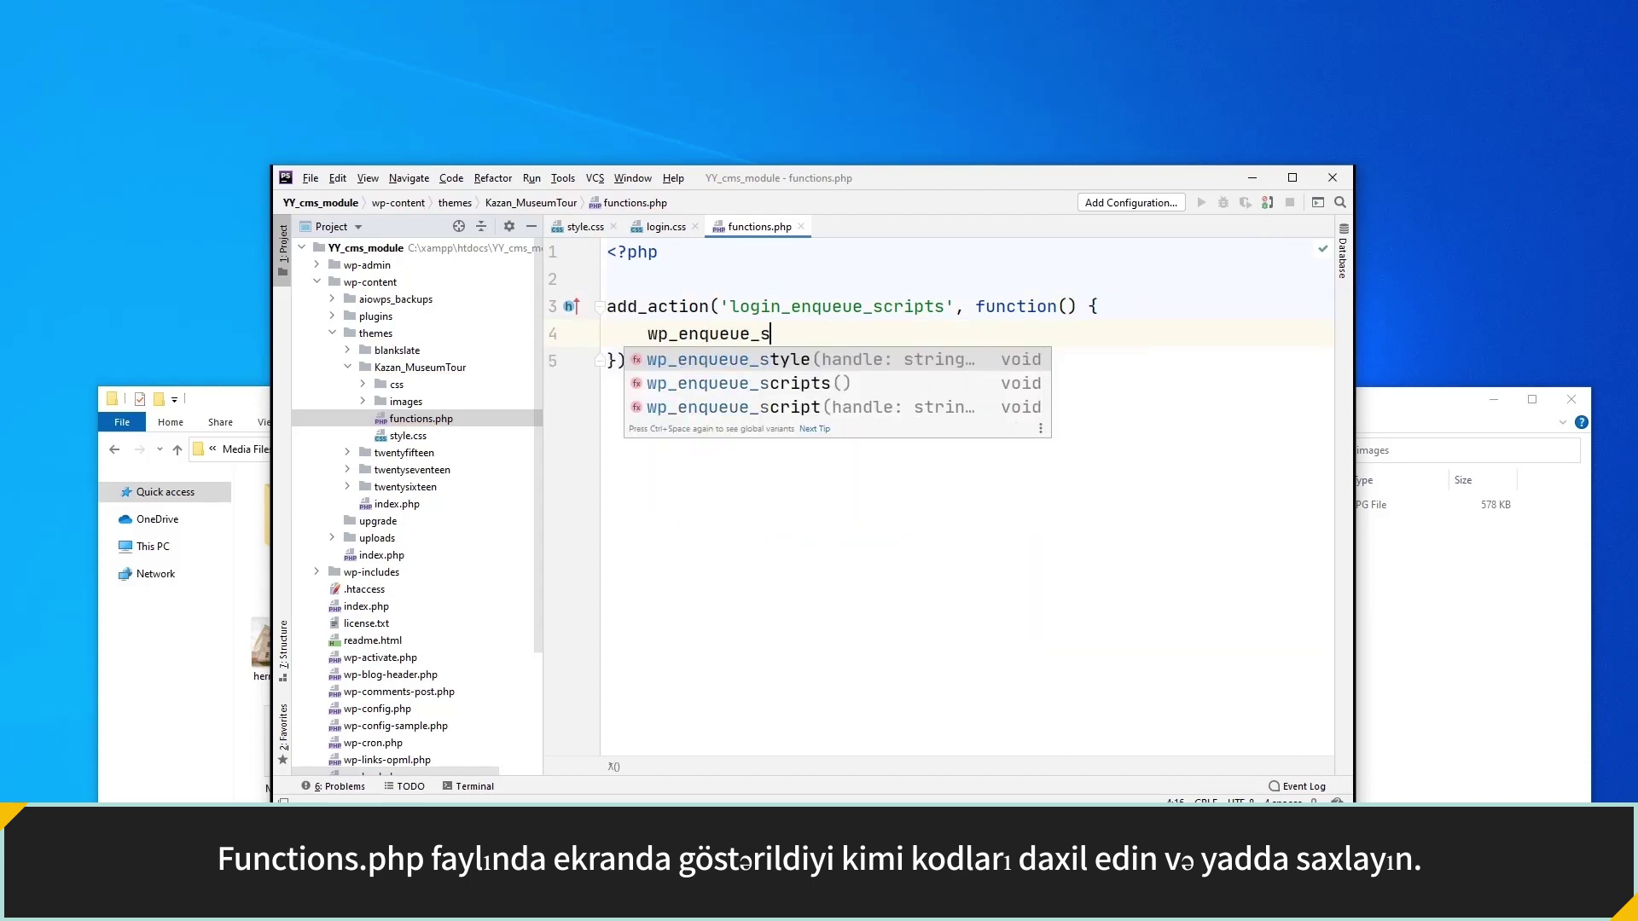
{"action": "key", "text": "Return"}
{"action": "type", "text": "'"}
{"action": "type", "text": "login"}
{"action": "type", "text": "-custom-style'"}
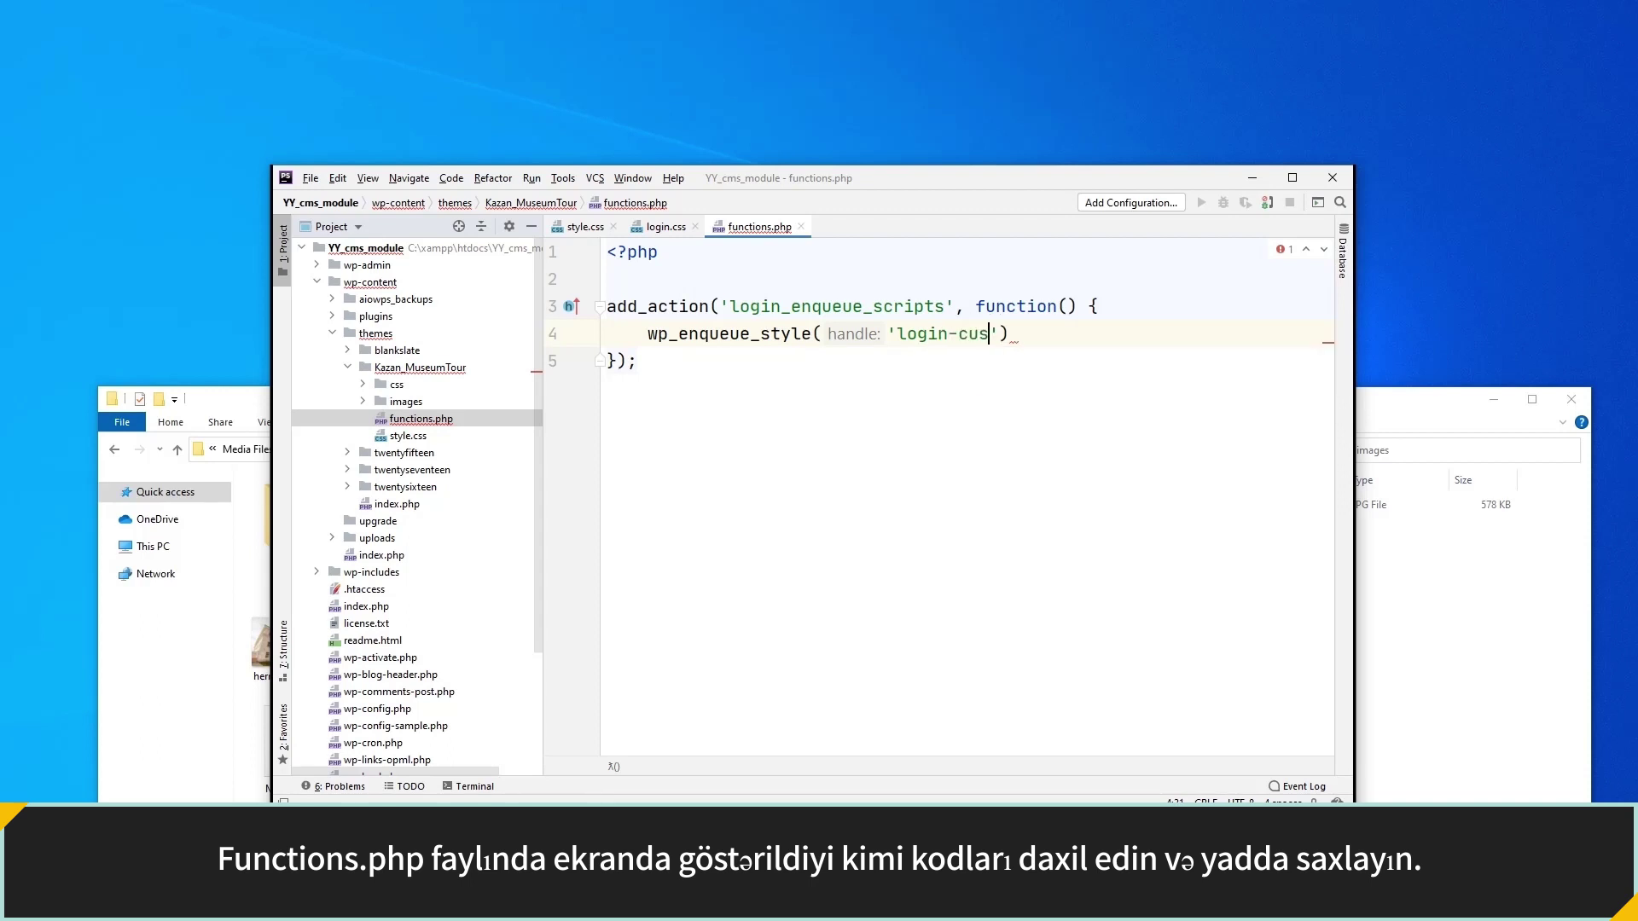
{"action": "type", "text": ","}
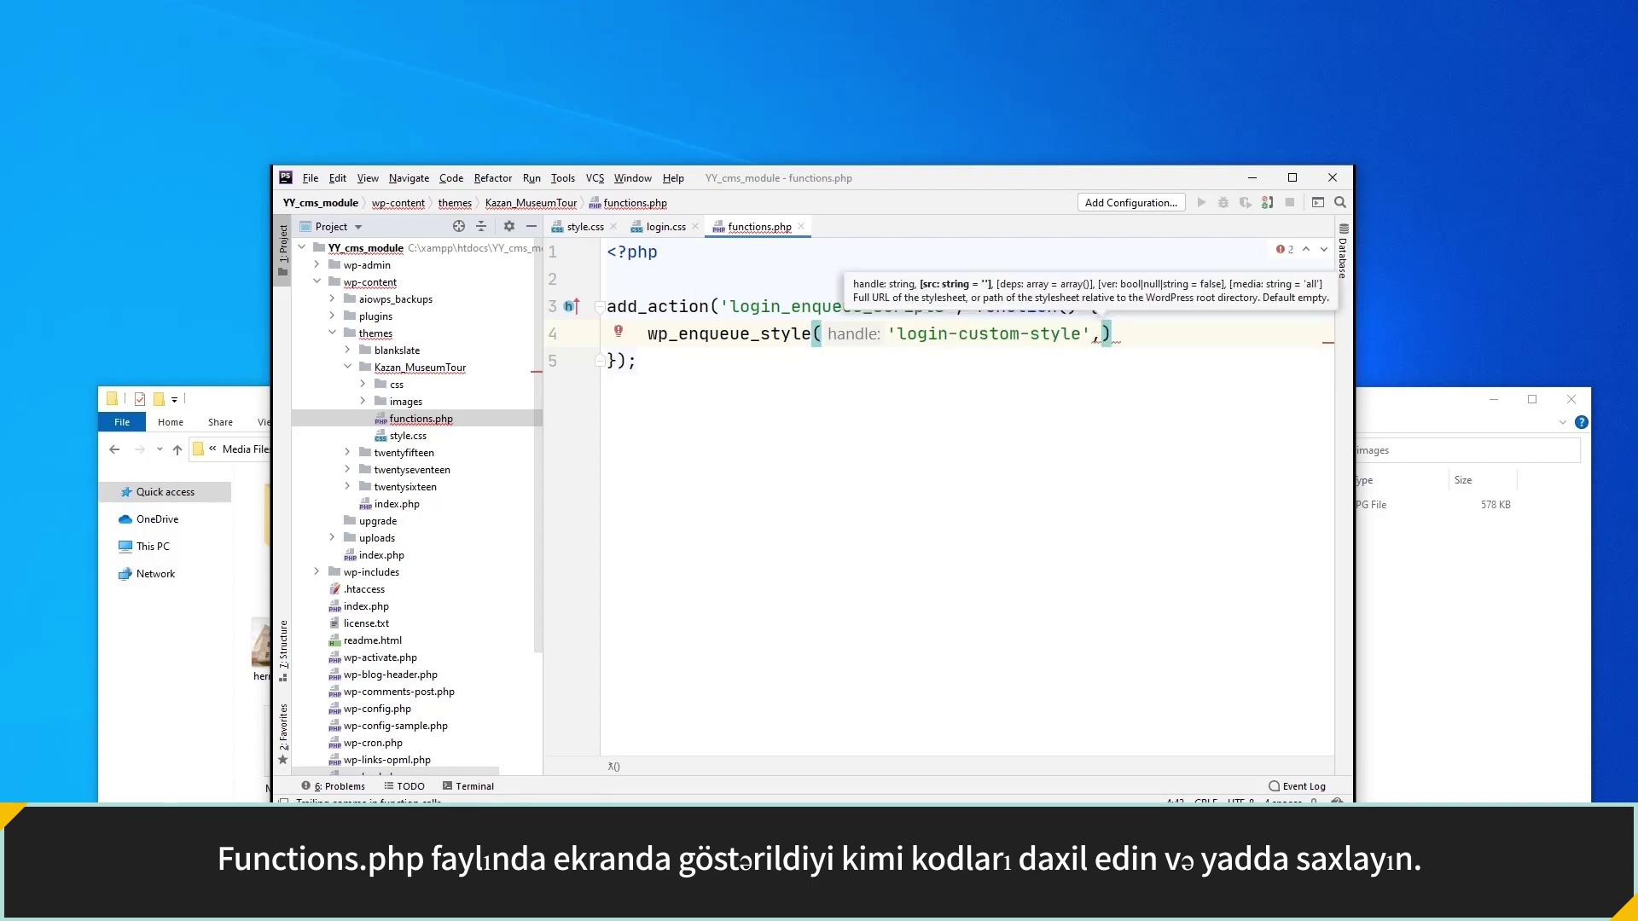
{"action": "type", "text": " get_style"}
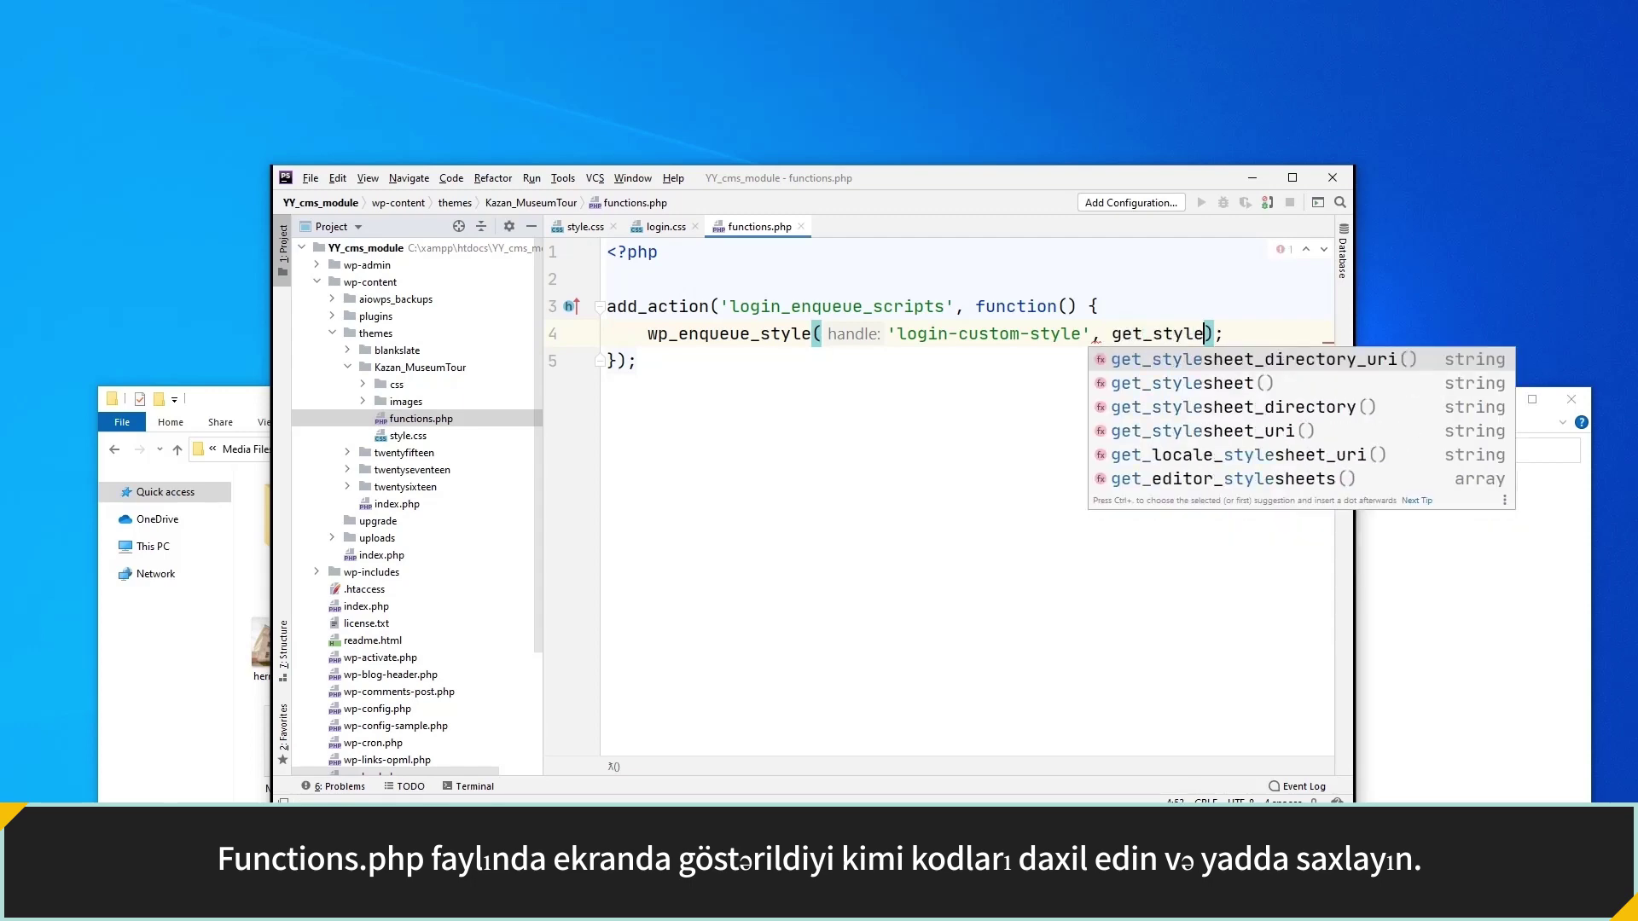
{"action": "key", "text": "Return"}
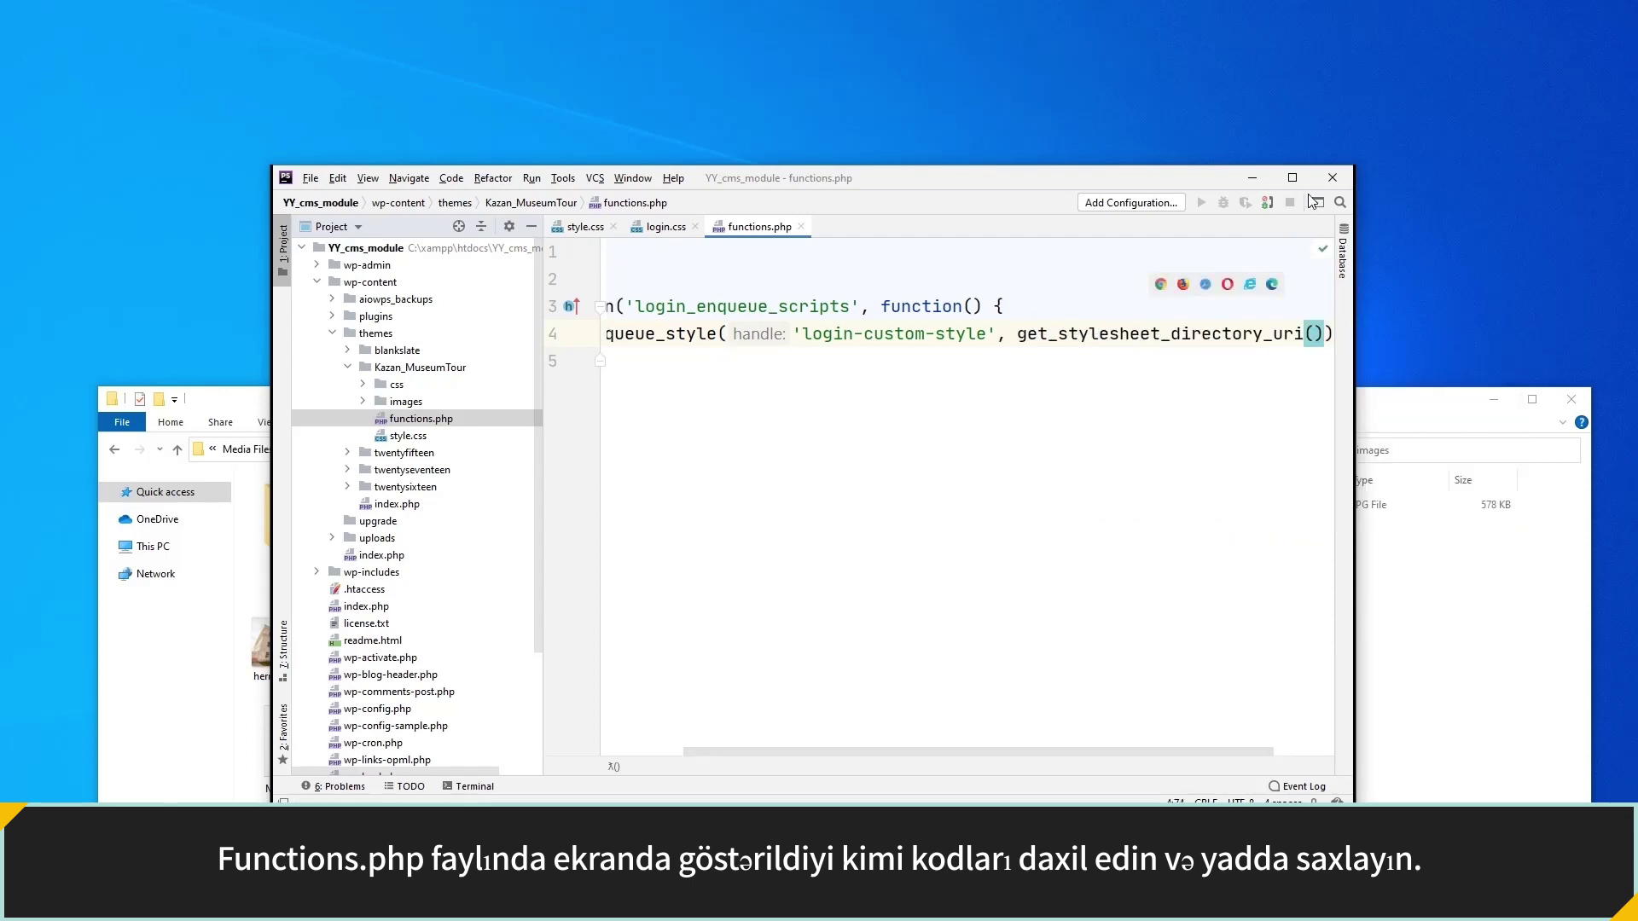
{"action": "left_click", "coordinate": [1292, 177]}
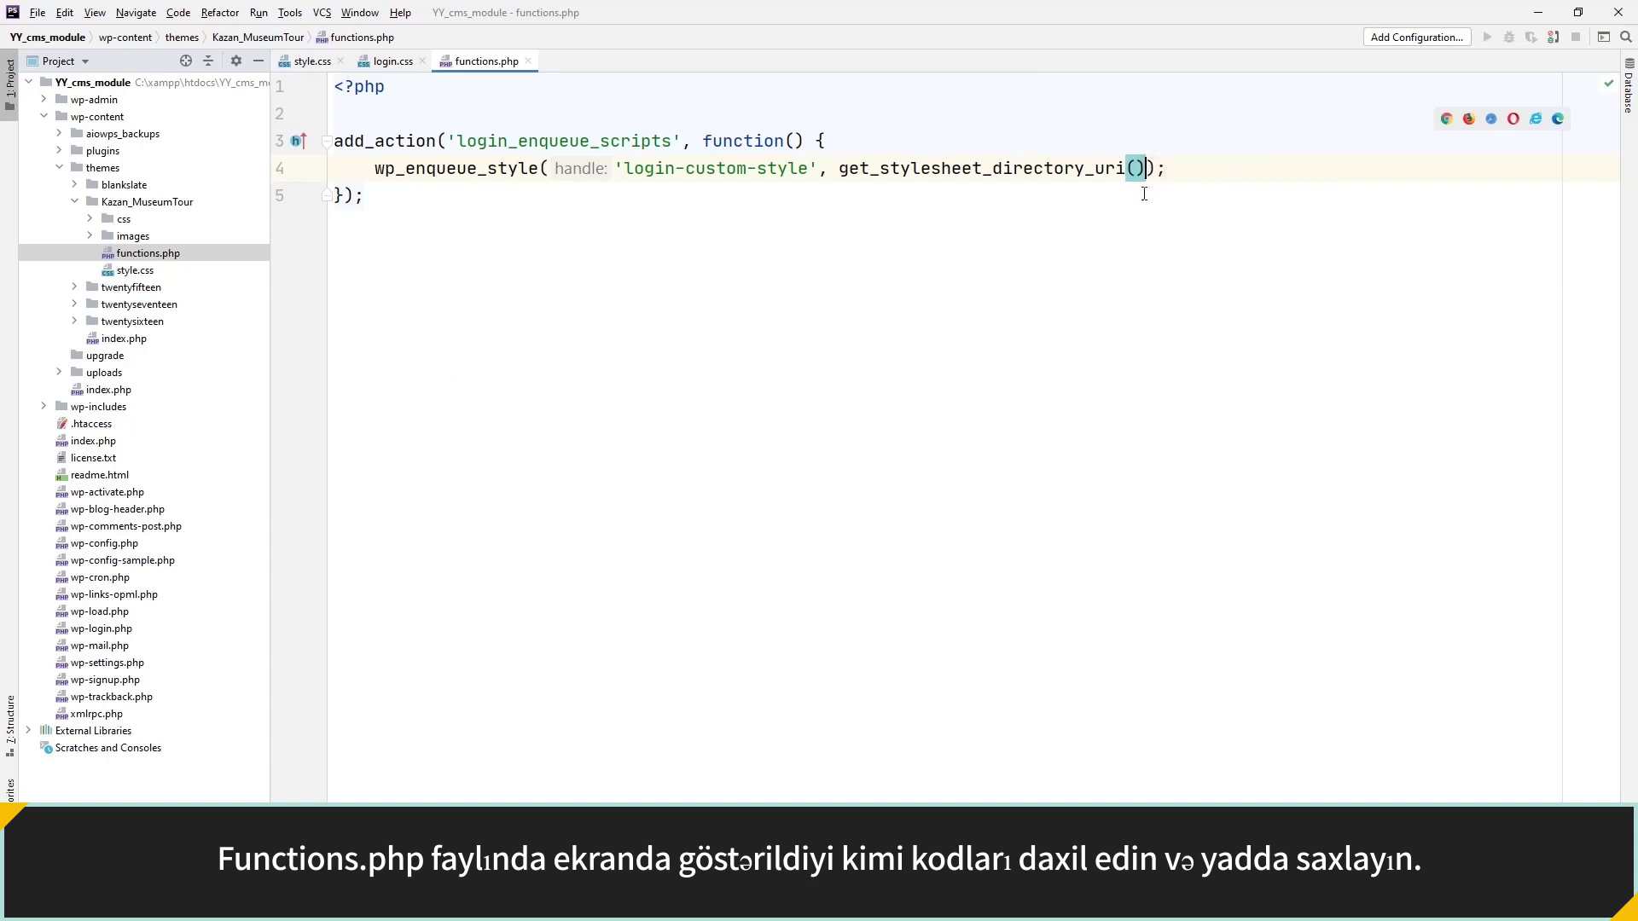
{"action": "type", "text": ". '/css/"}
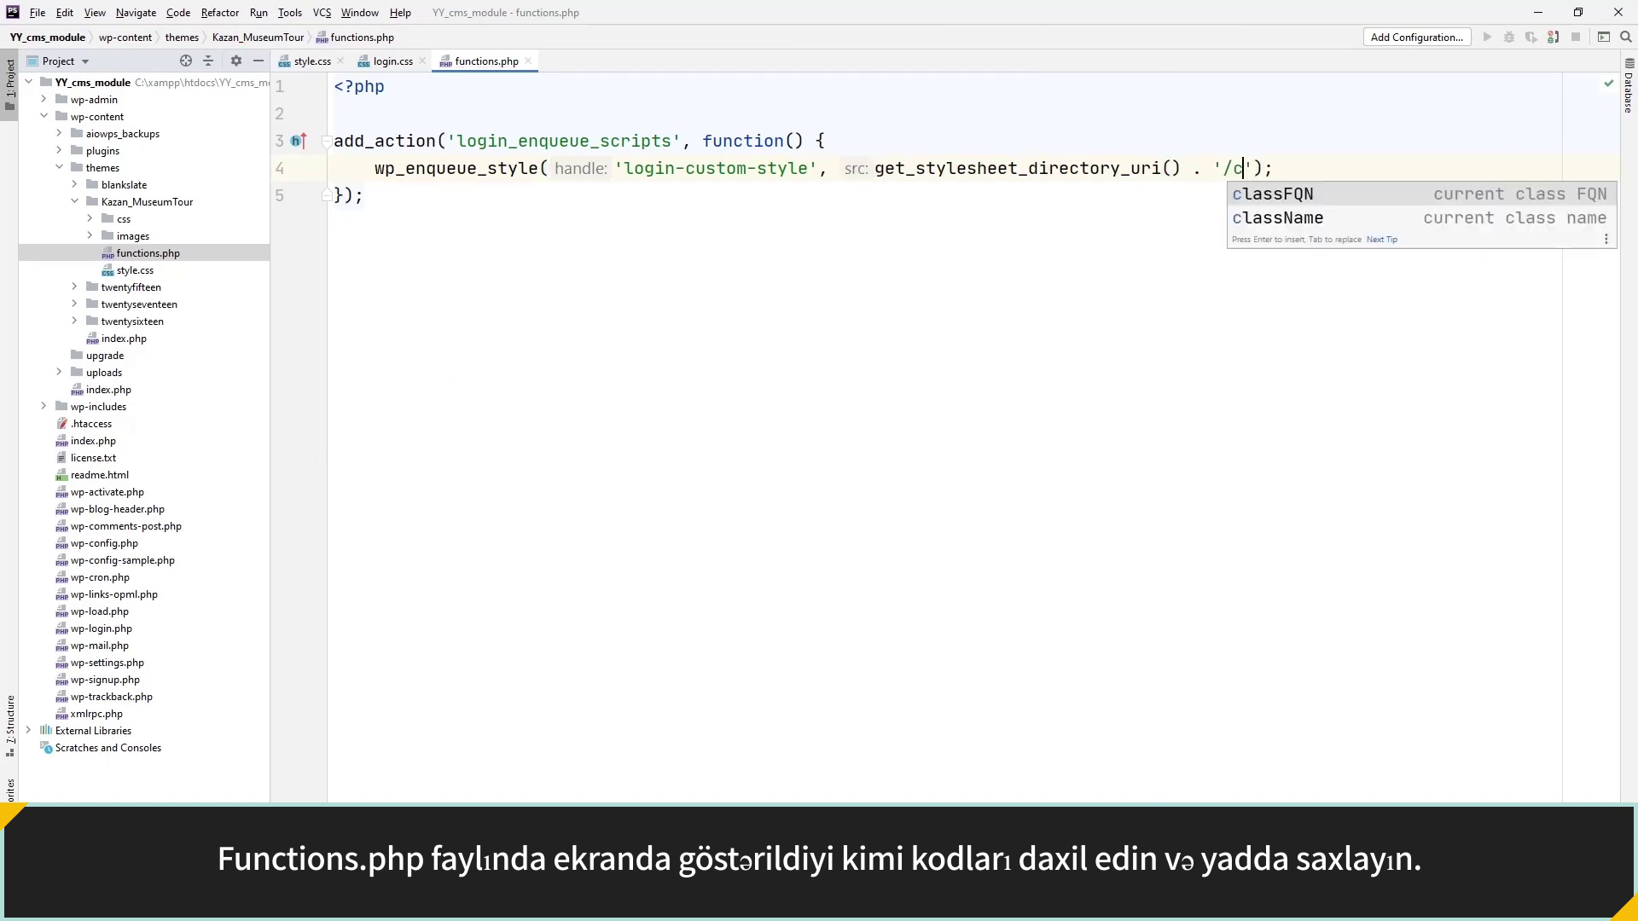
{"action": "type", "text": "login.css'"}
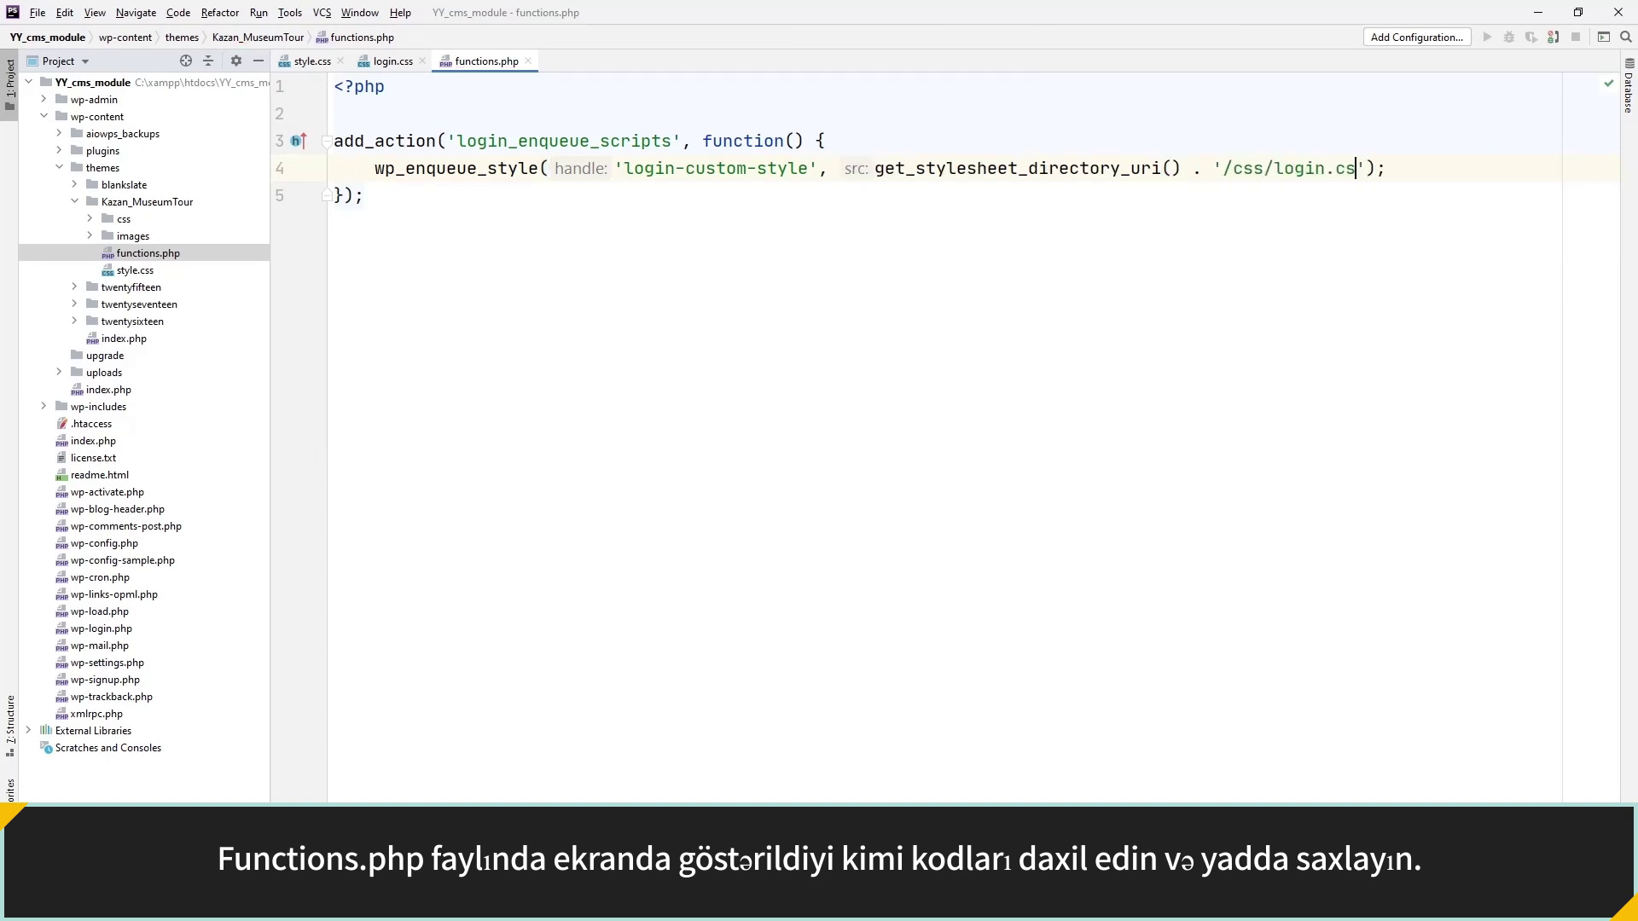
{"action": "key", "text": "End"}
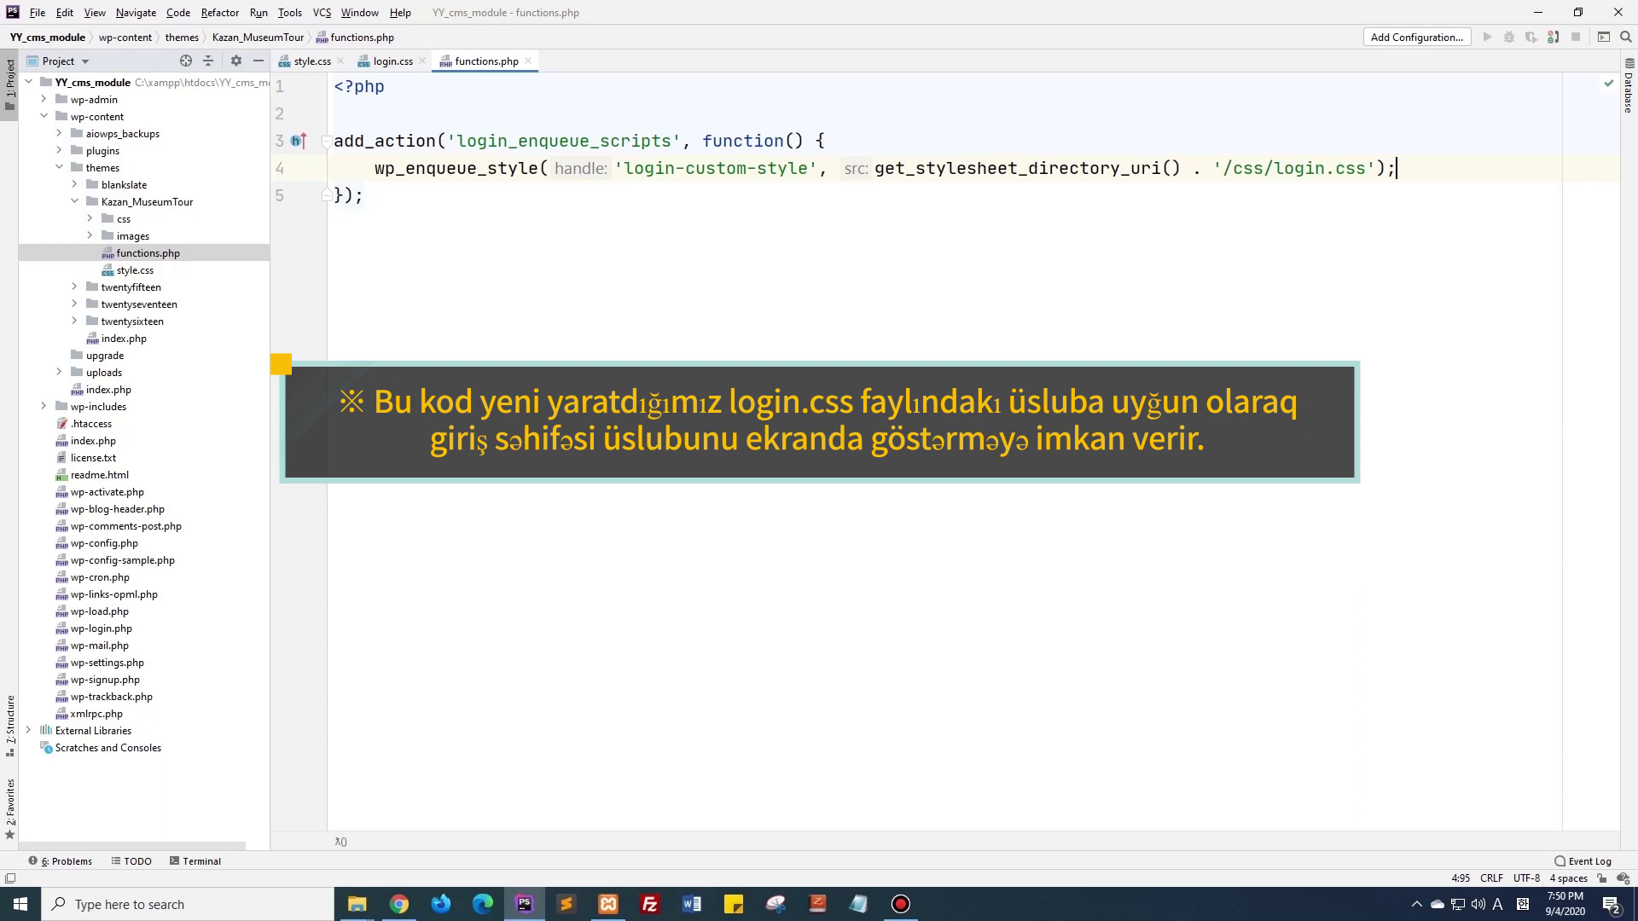
{"action": "double_click", "coordinate": [144, 222]}
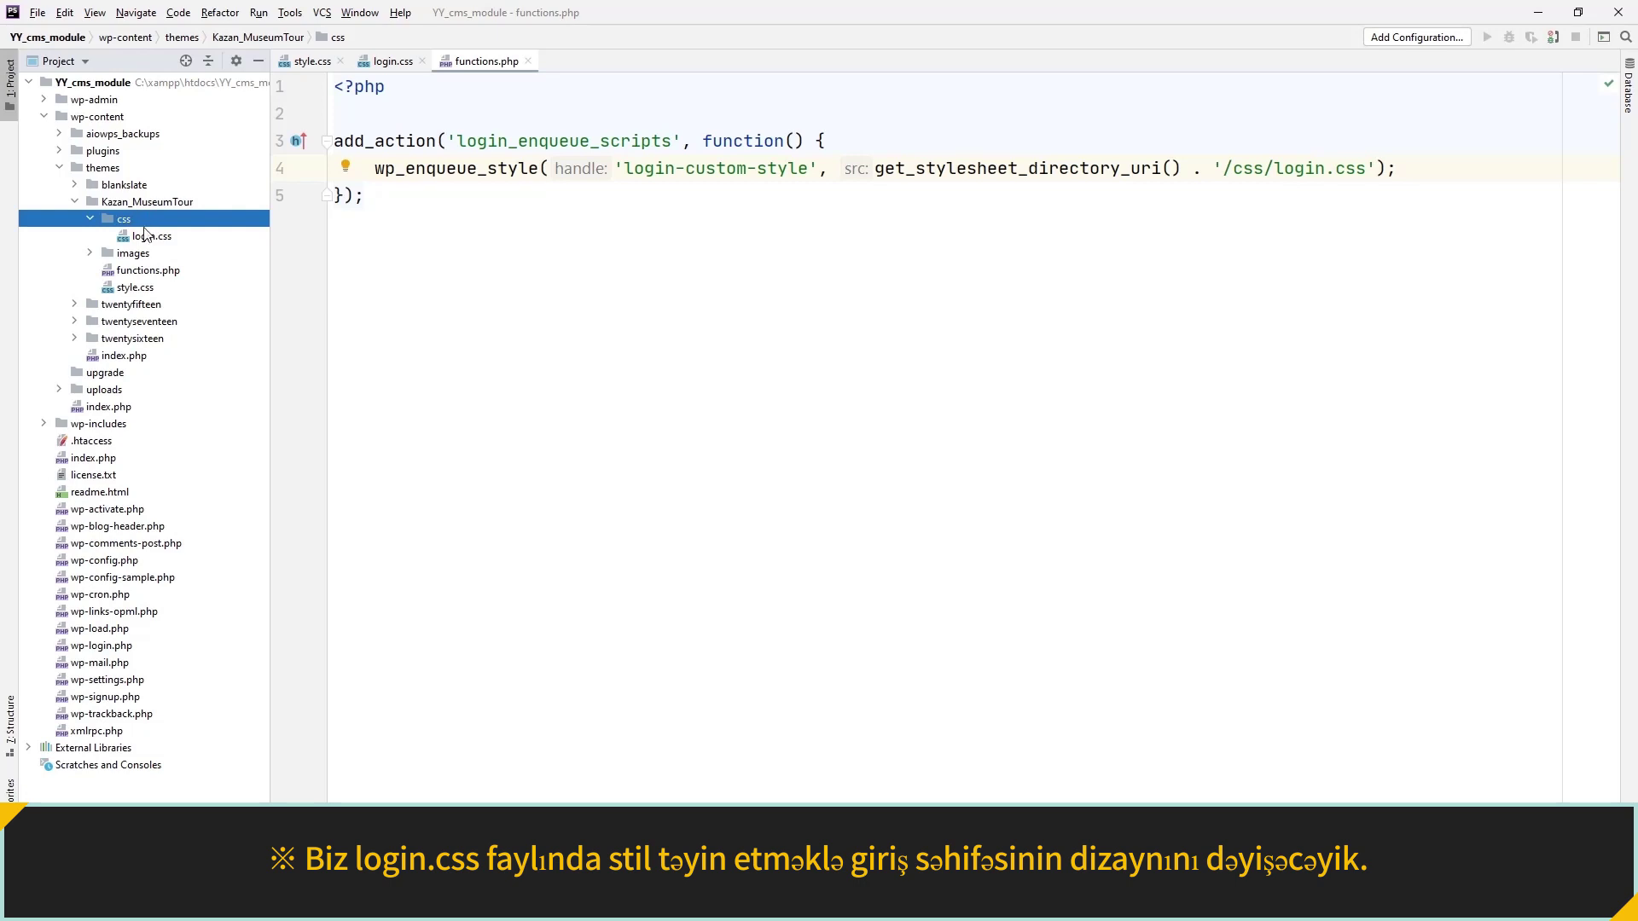
Add a body rule to login.css with background:url('../images/login.jpg') no-repeat.
{"action": "left_click", "coordinate": [147, 238]}
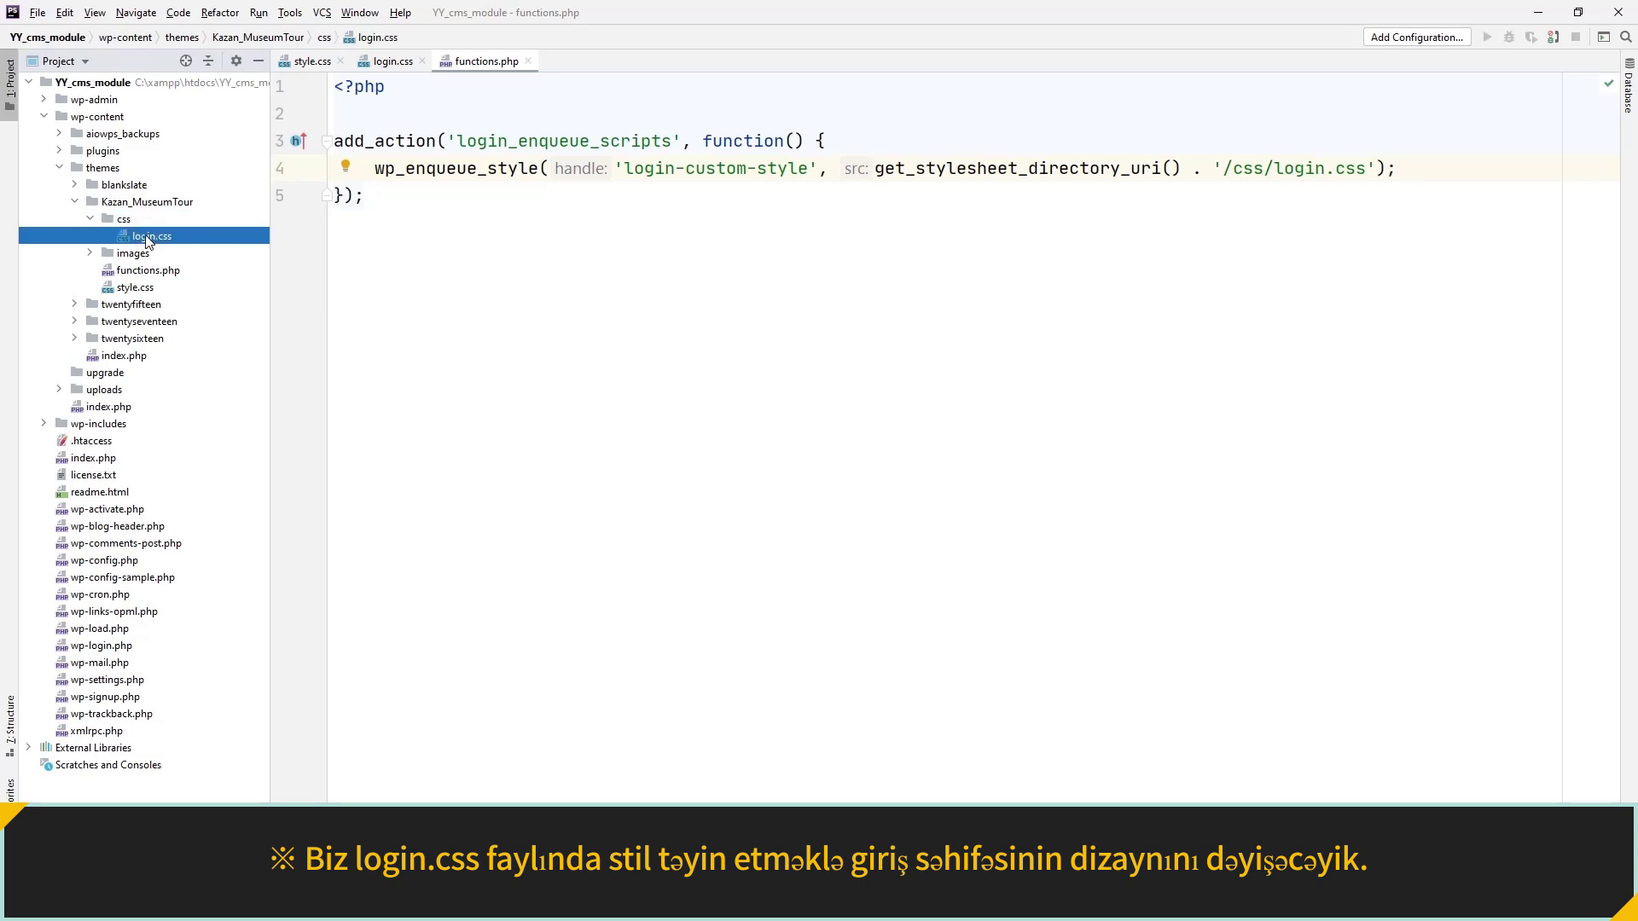
{"action": "double_click", "coordinate": [147, 238]}
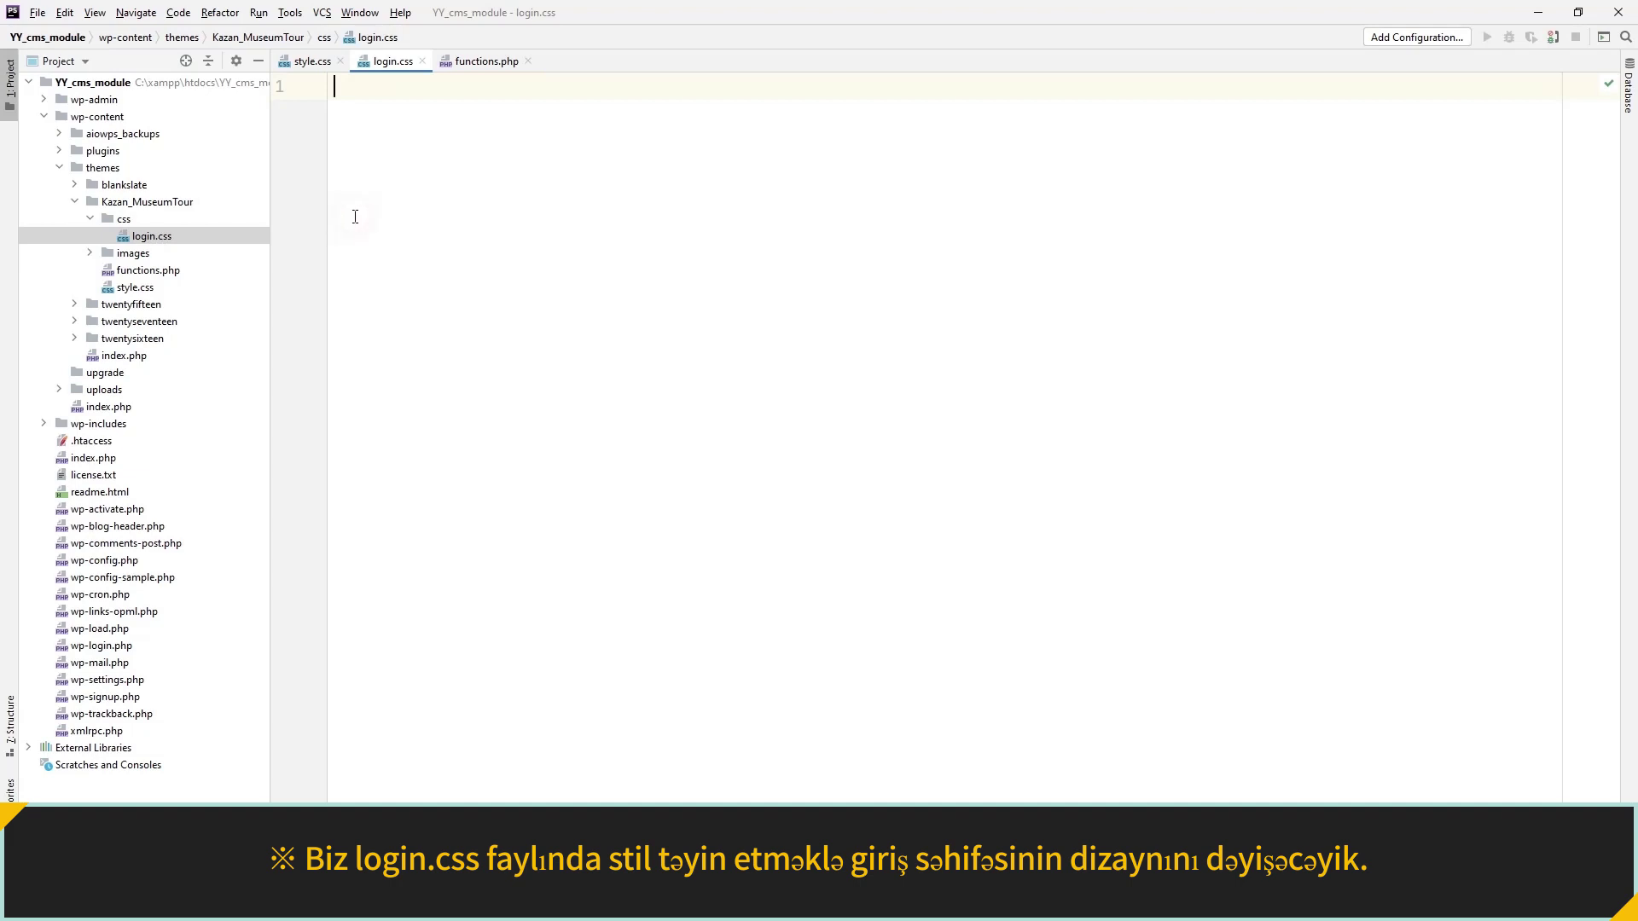
{"action": "type", "text": "body {"}
{"action": "key", "text": "Return"}
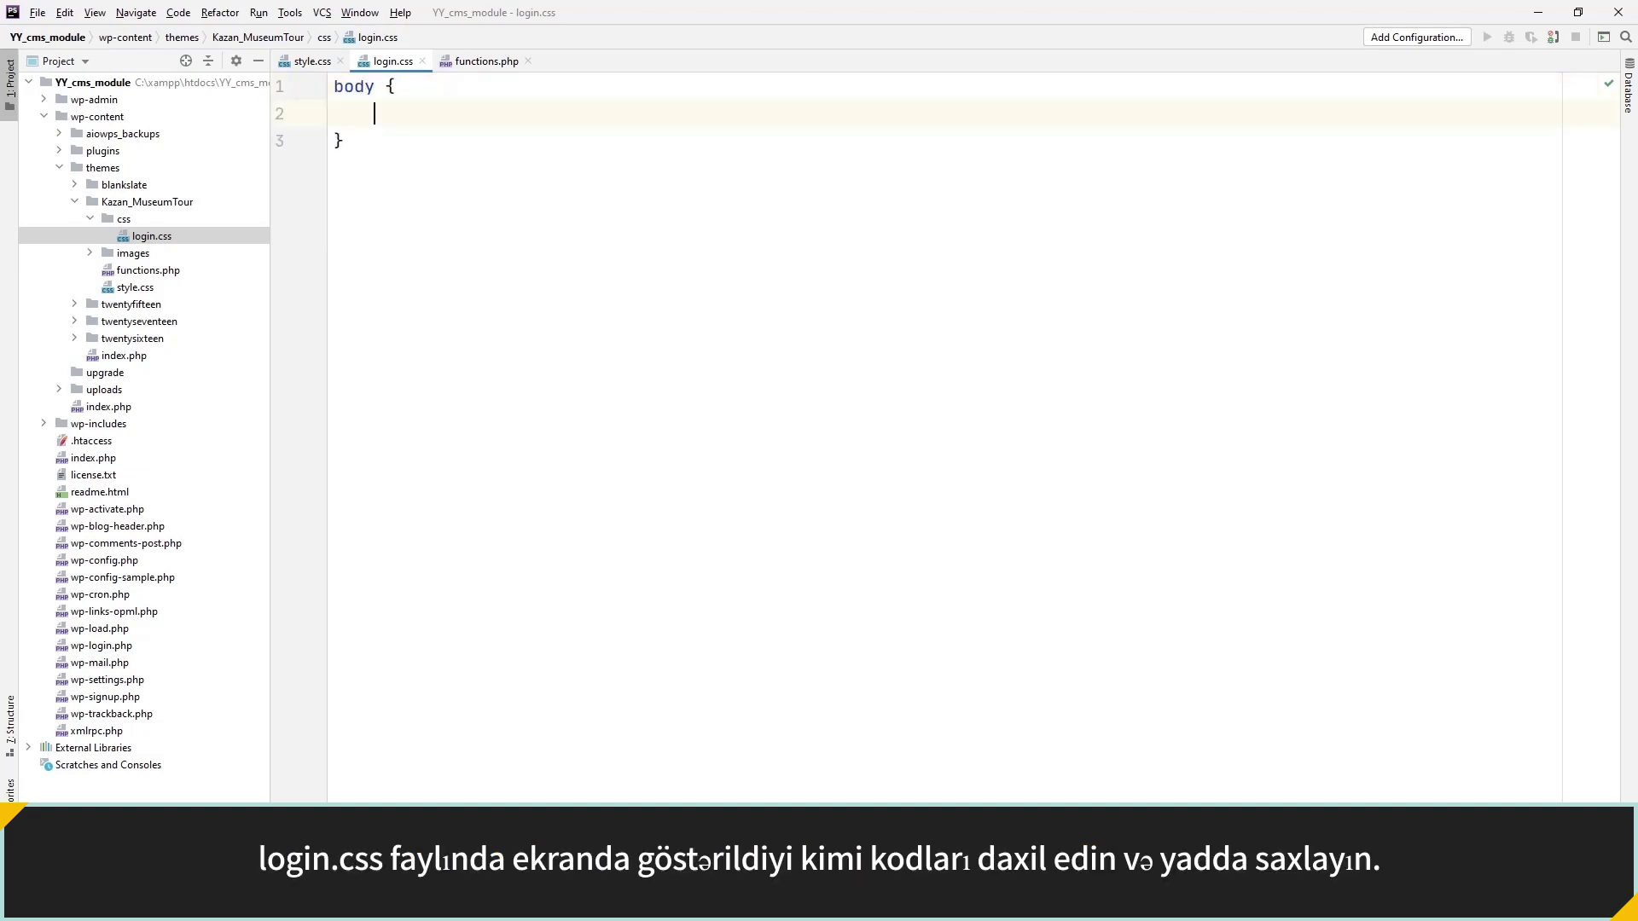
{"action": "type", "text": "backgroun"}
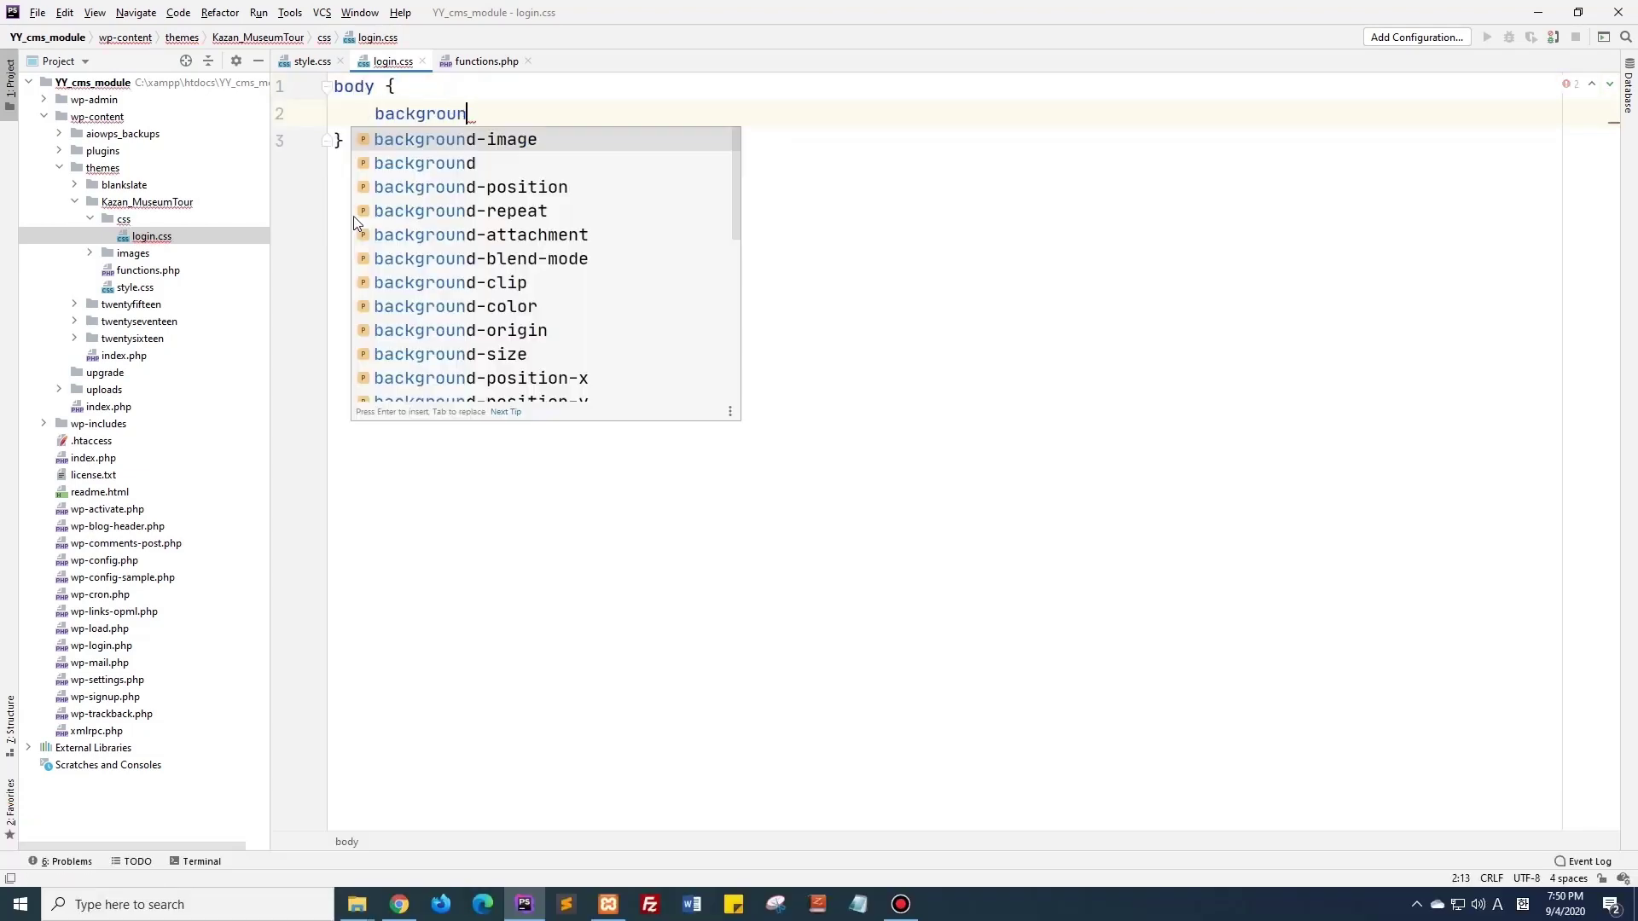
{"action": "type", "text": "d:url('"}
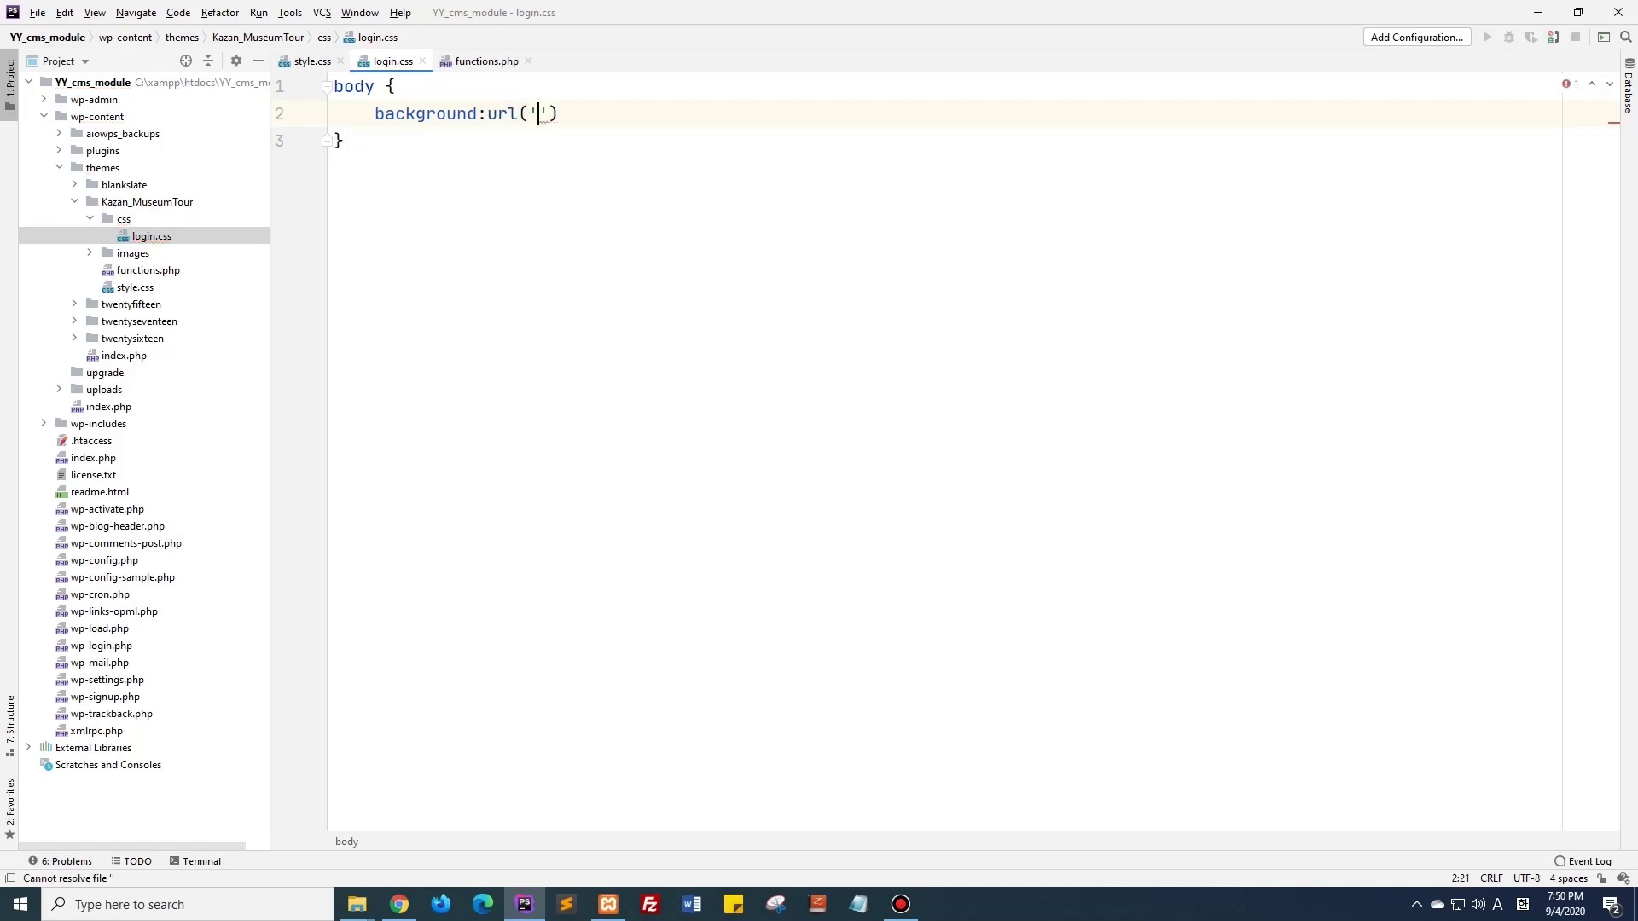
{"action": "type", "text": "../images/login.jpg') no"}
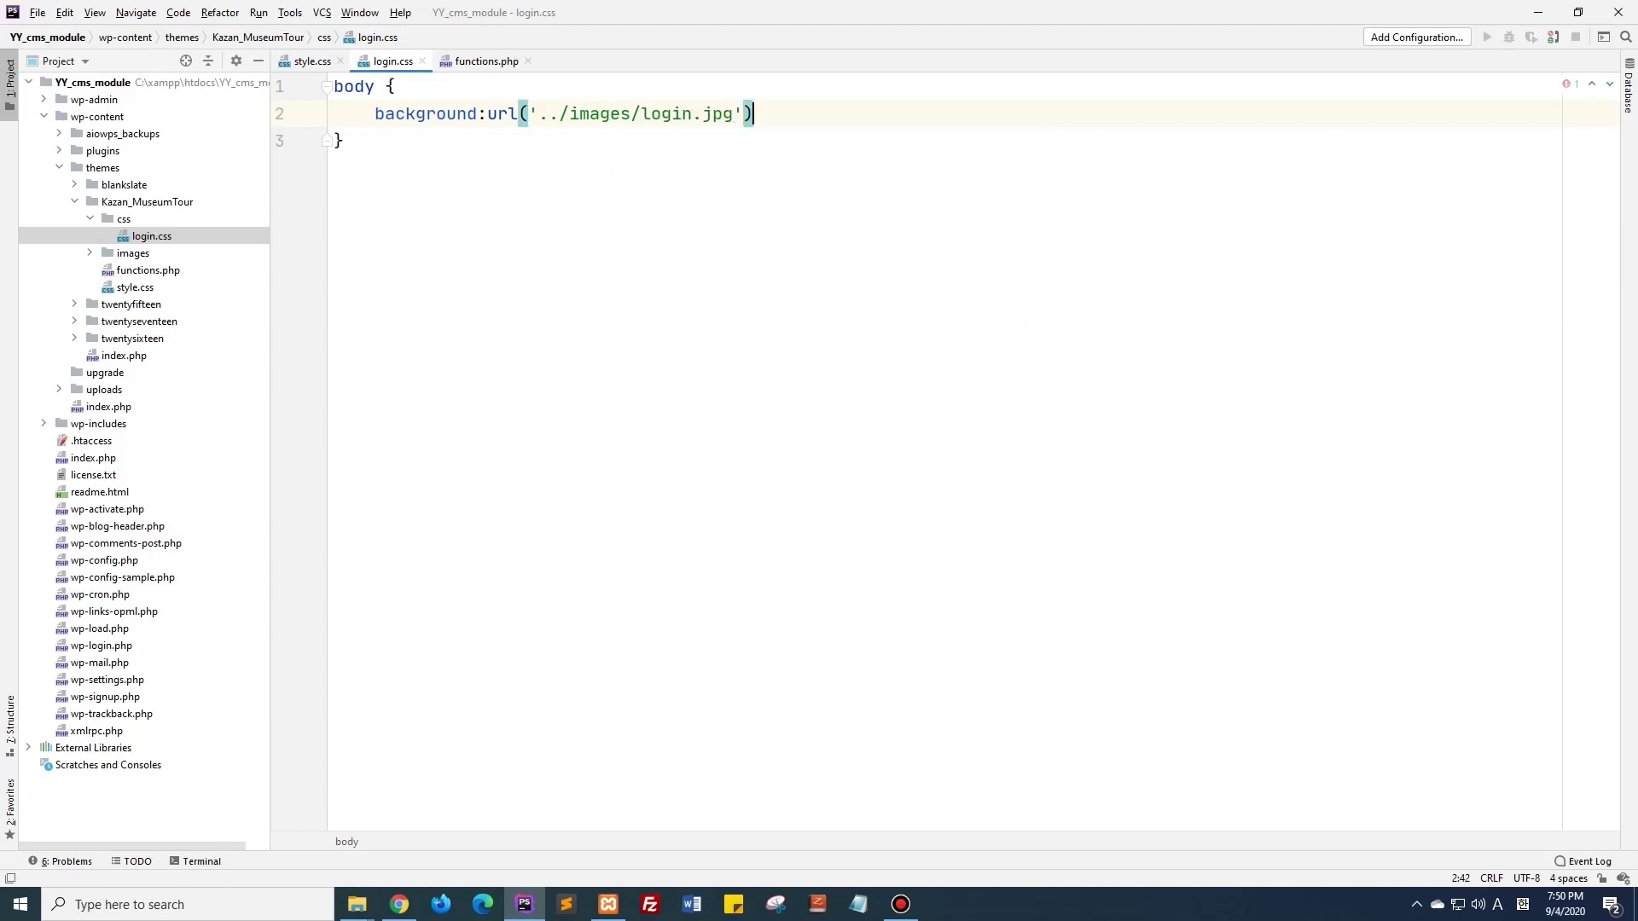
{"action": "type", "text": "-repeat "}
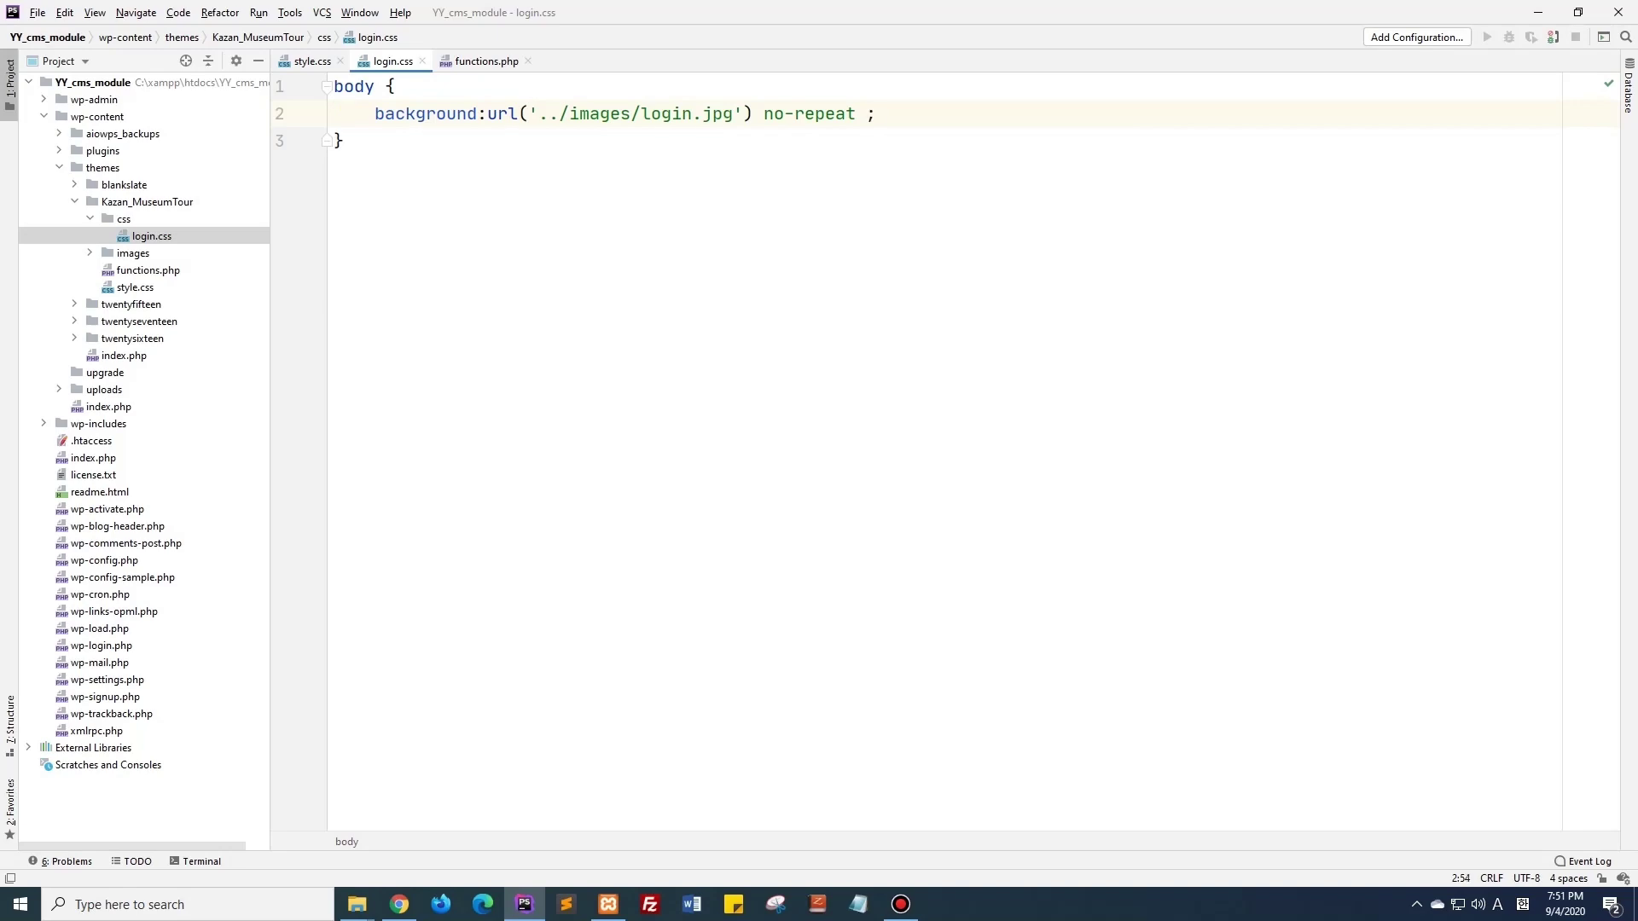
{"action": "type", "text": ";"}
Log out of the WordPress admin to view the login page's new background.
{"action": "mouse_move", "coordinate": [399, 904]}
{"action": "left_click", "coordinate": [411, 854]}
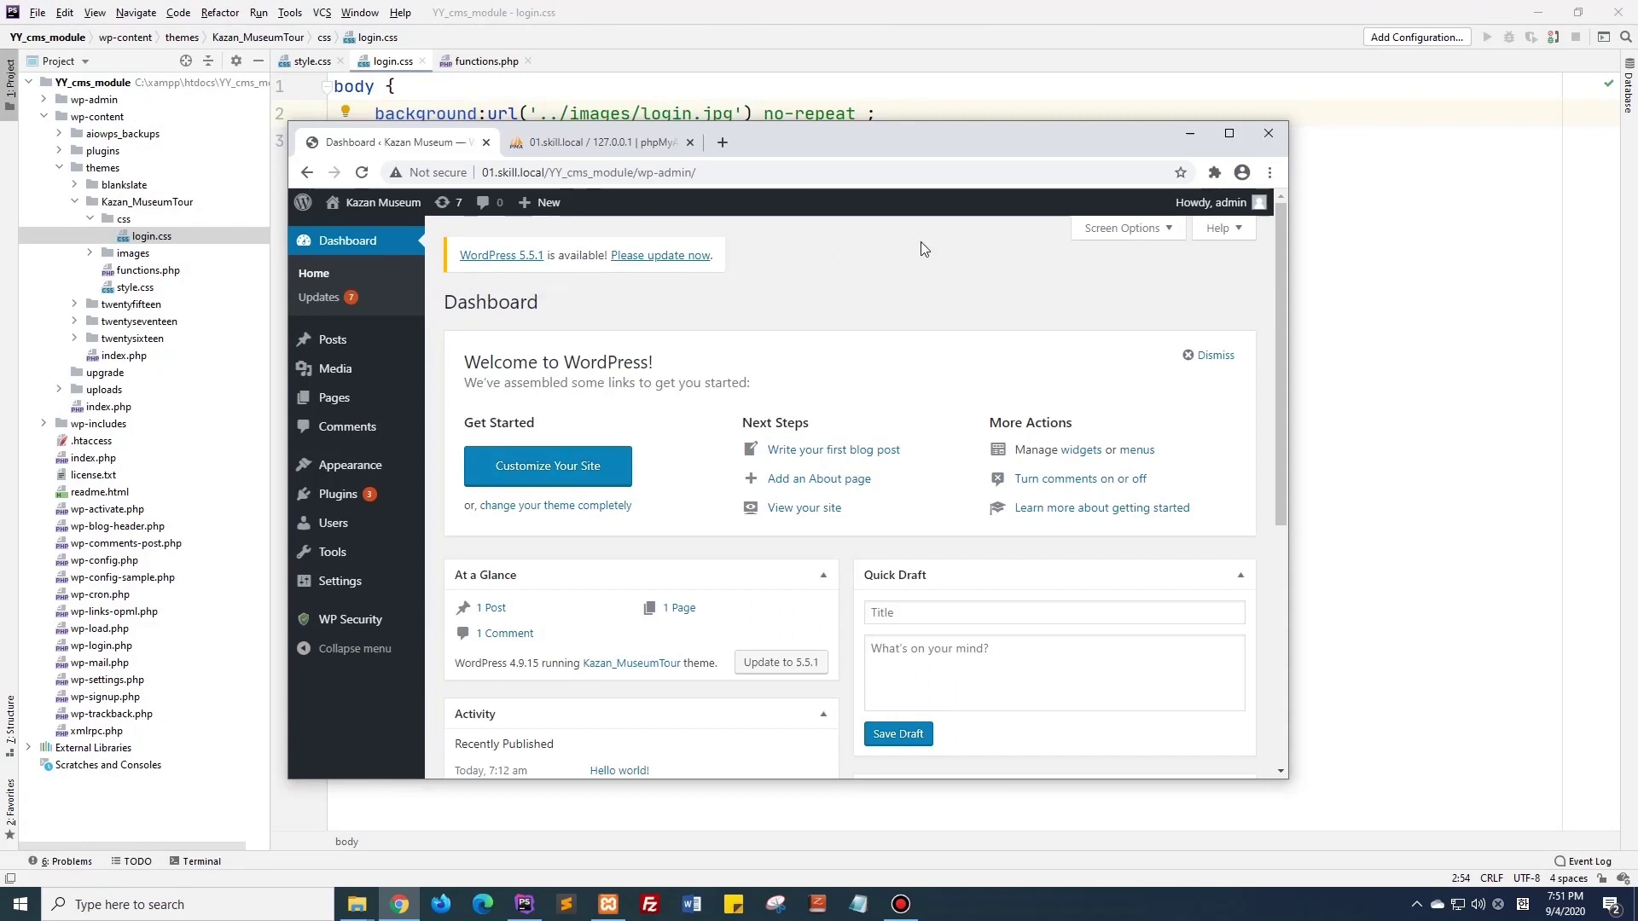
{"action": "mouse_move", "coordinate": [1207, 222]}
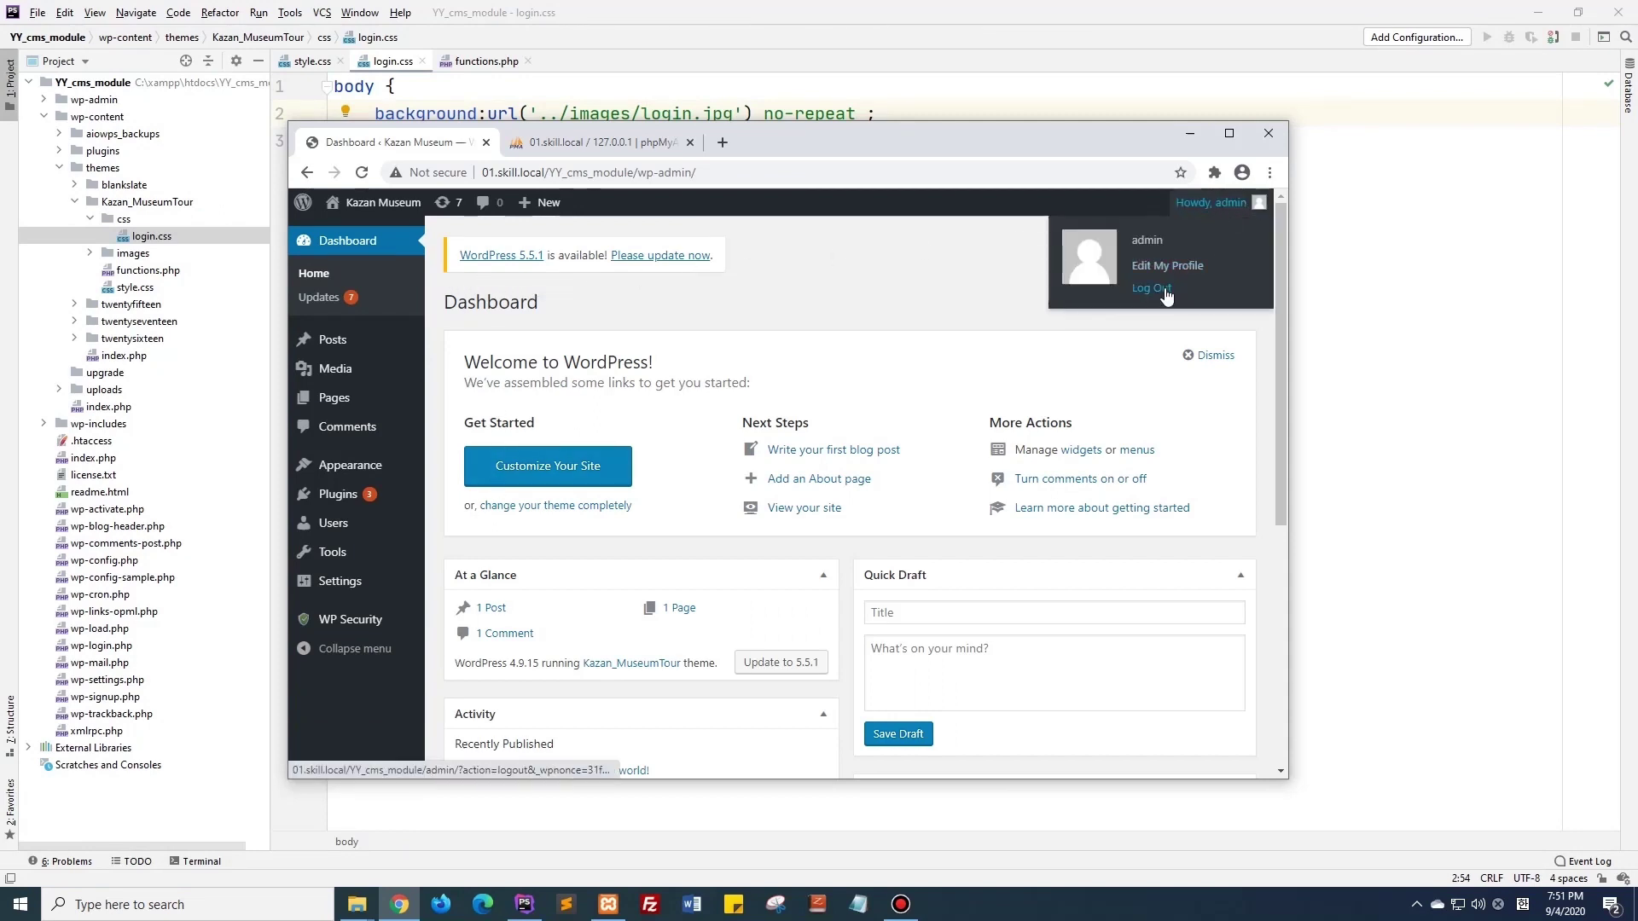
{"action": "left_click", "coordinate": [1164, 289]}
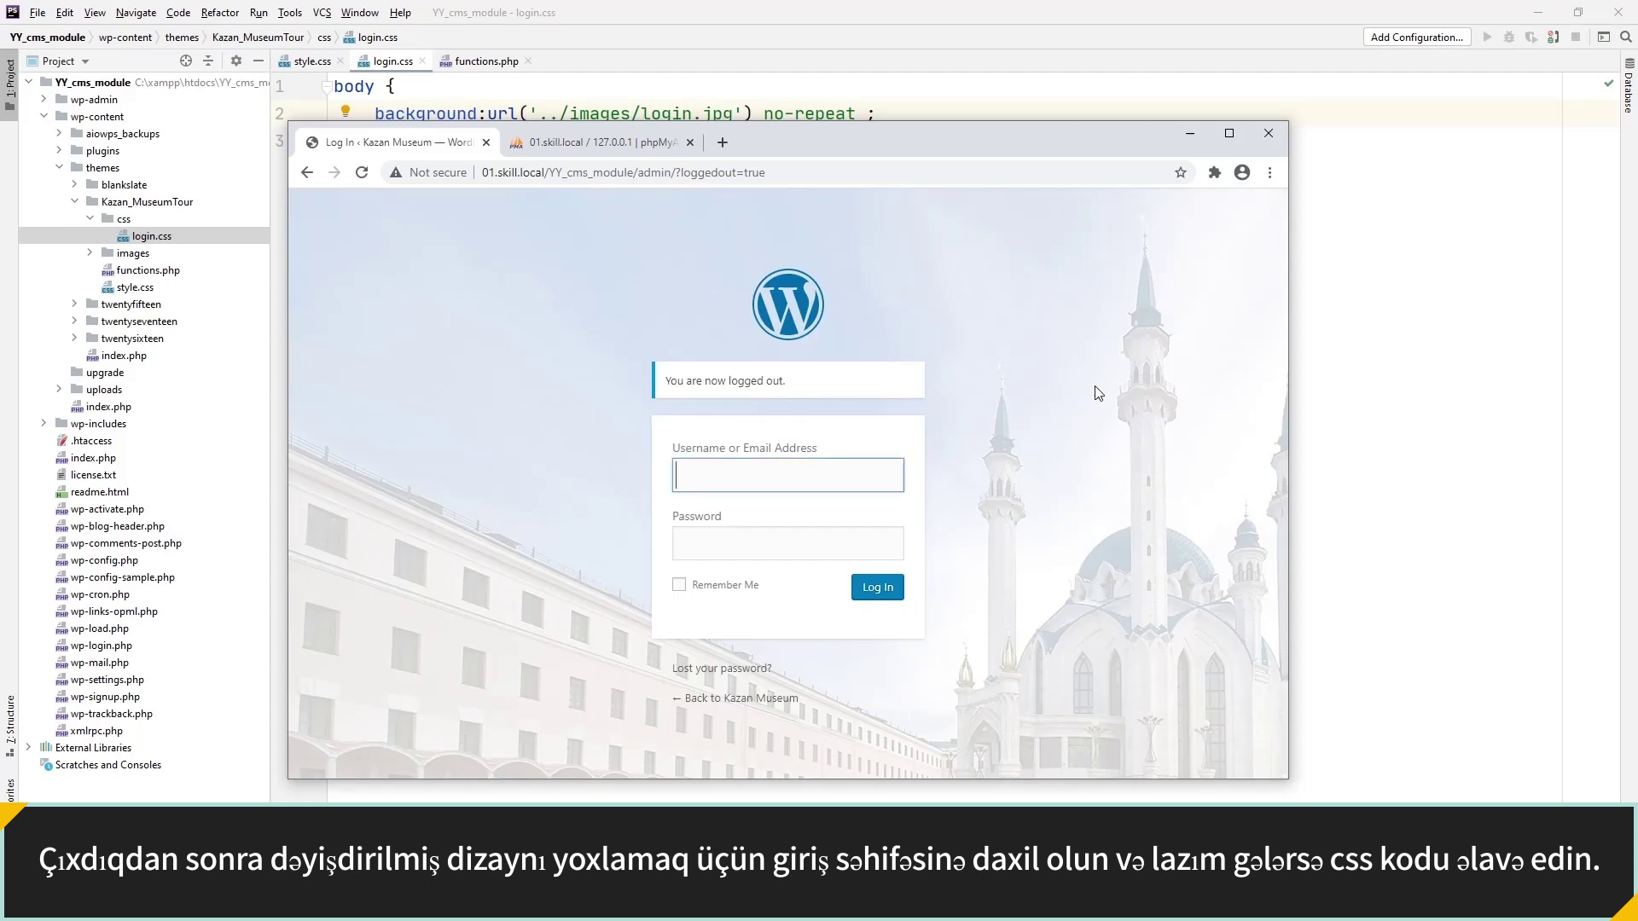
Add an h1 rule with display: none; to login.css.
{"action": "left_click", "coordinate": [1304, 321]}
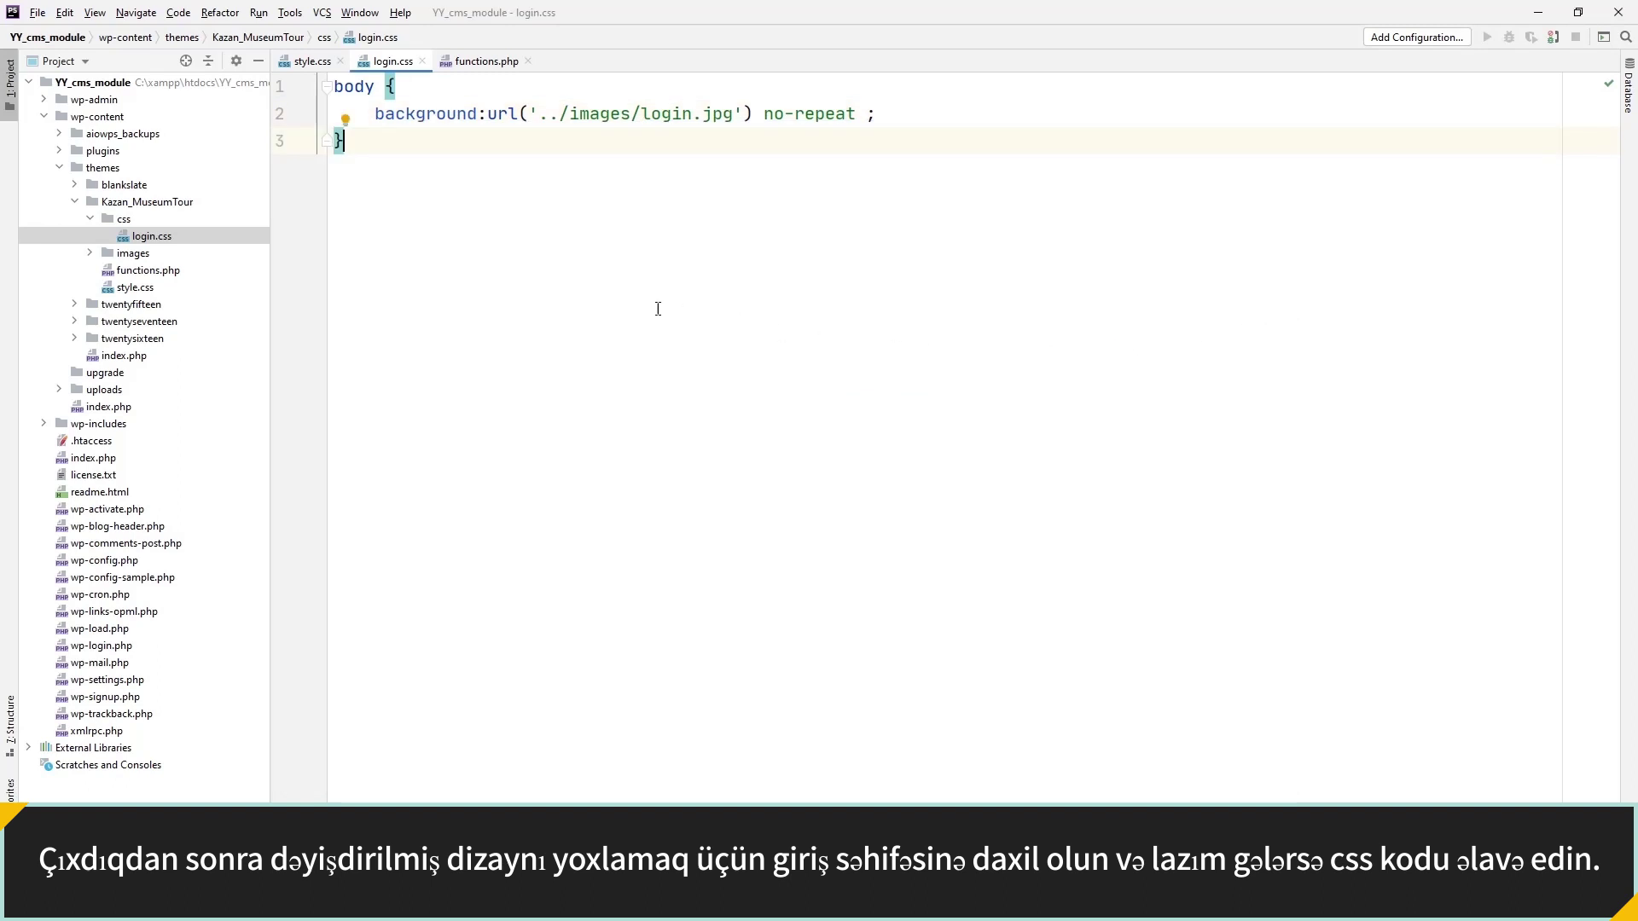
{"action": "key", "text": "Return"}
{"action": "key", "text": "Return"}
{"action": "type", "text": "h1 {"}
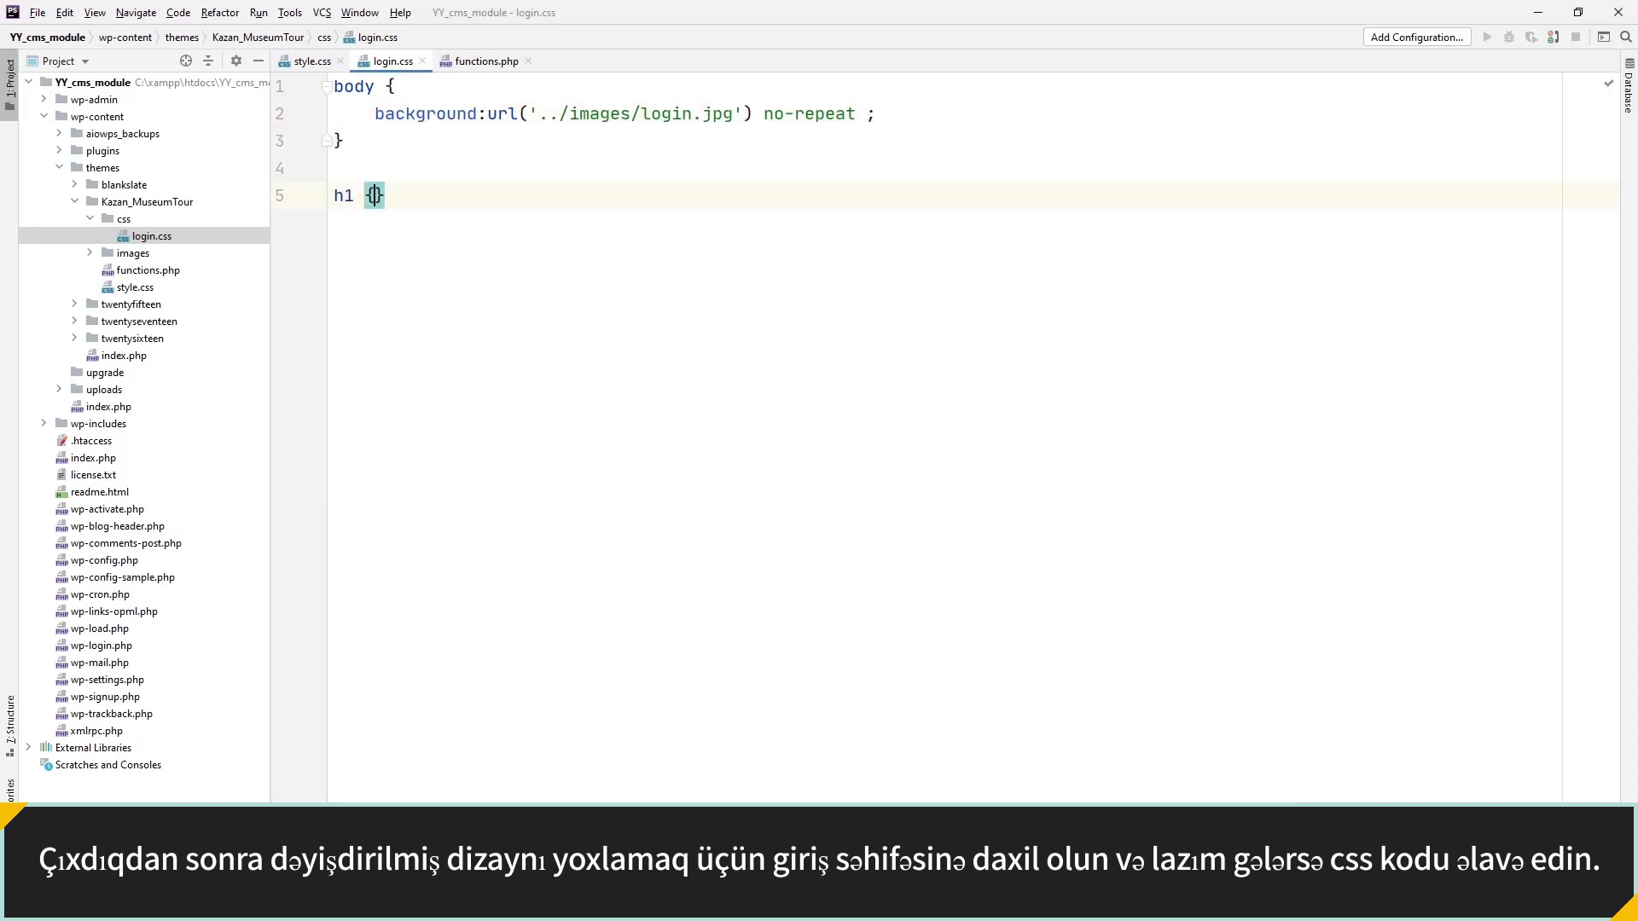
{"action": "key", "text": "Return"}
{"action": "type", "text": "display: none;"}
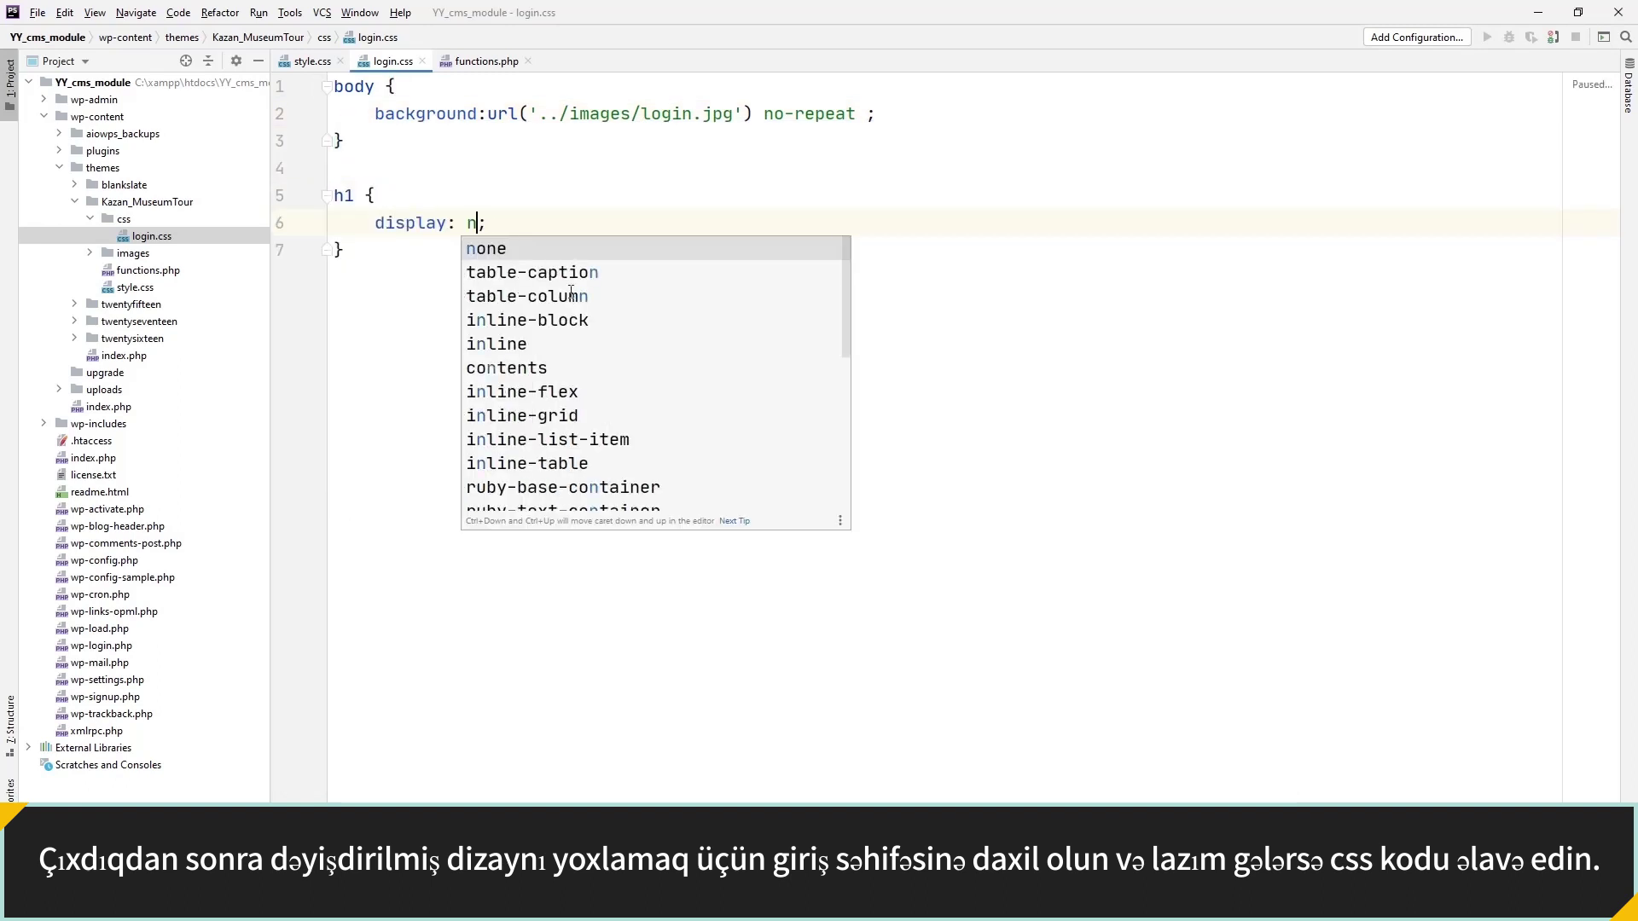
Reload the WordPress login page to see the new styling and maximize the browser.
{"action": "key", "text": "alt+Tab"}
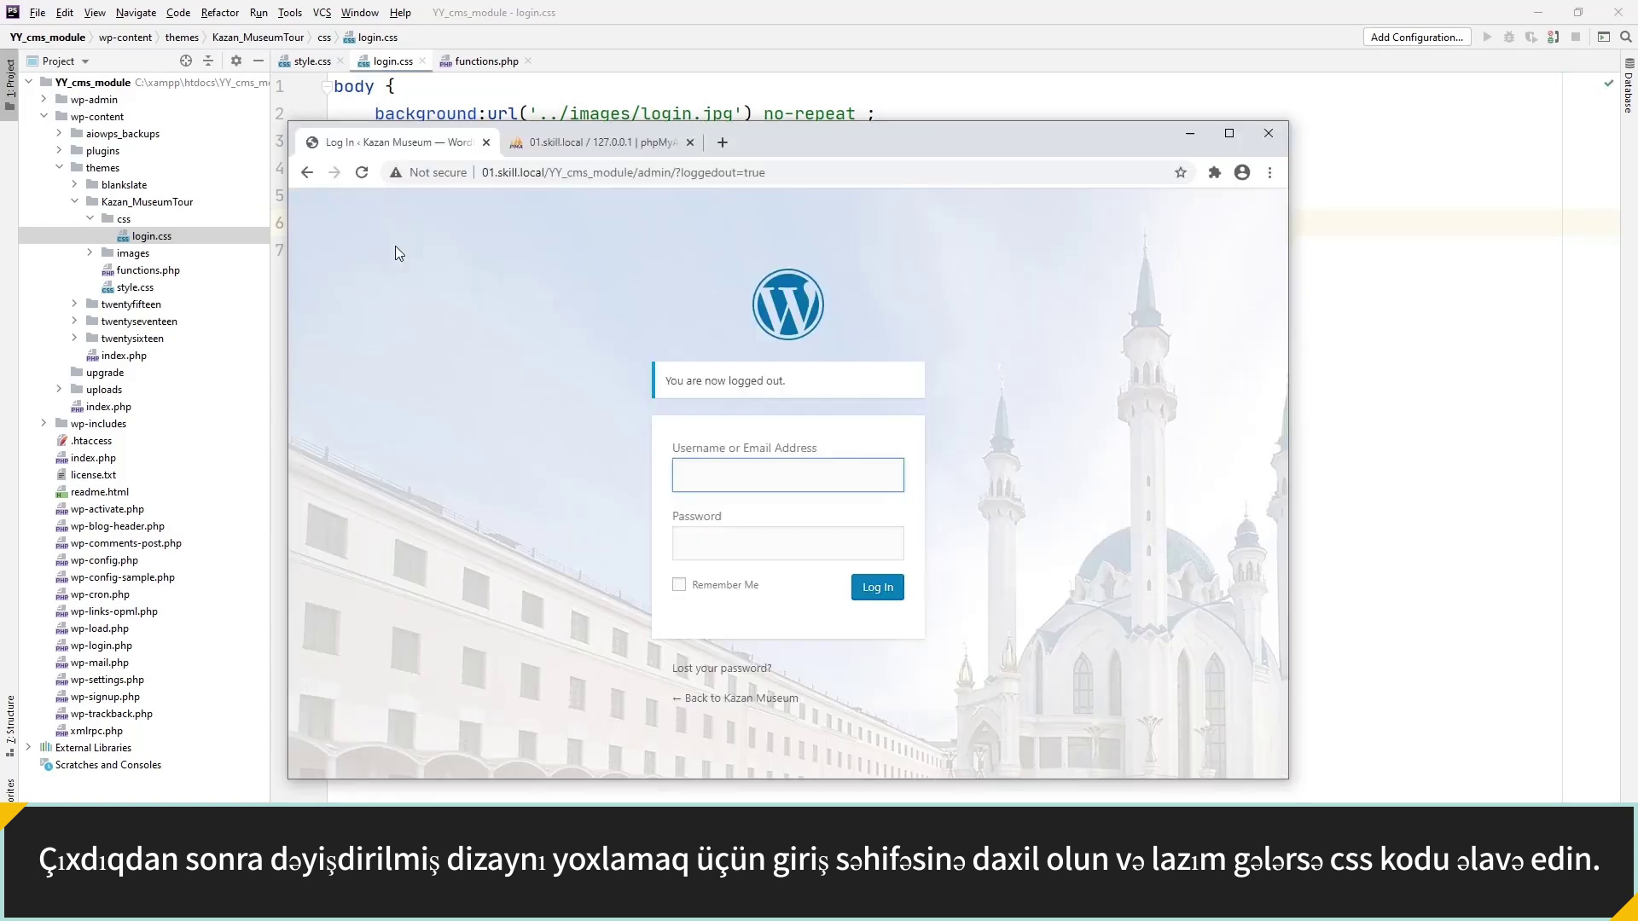
{"action": "left_click", "coordinate": [360, 176]}
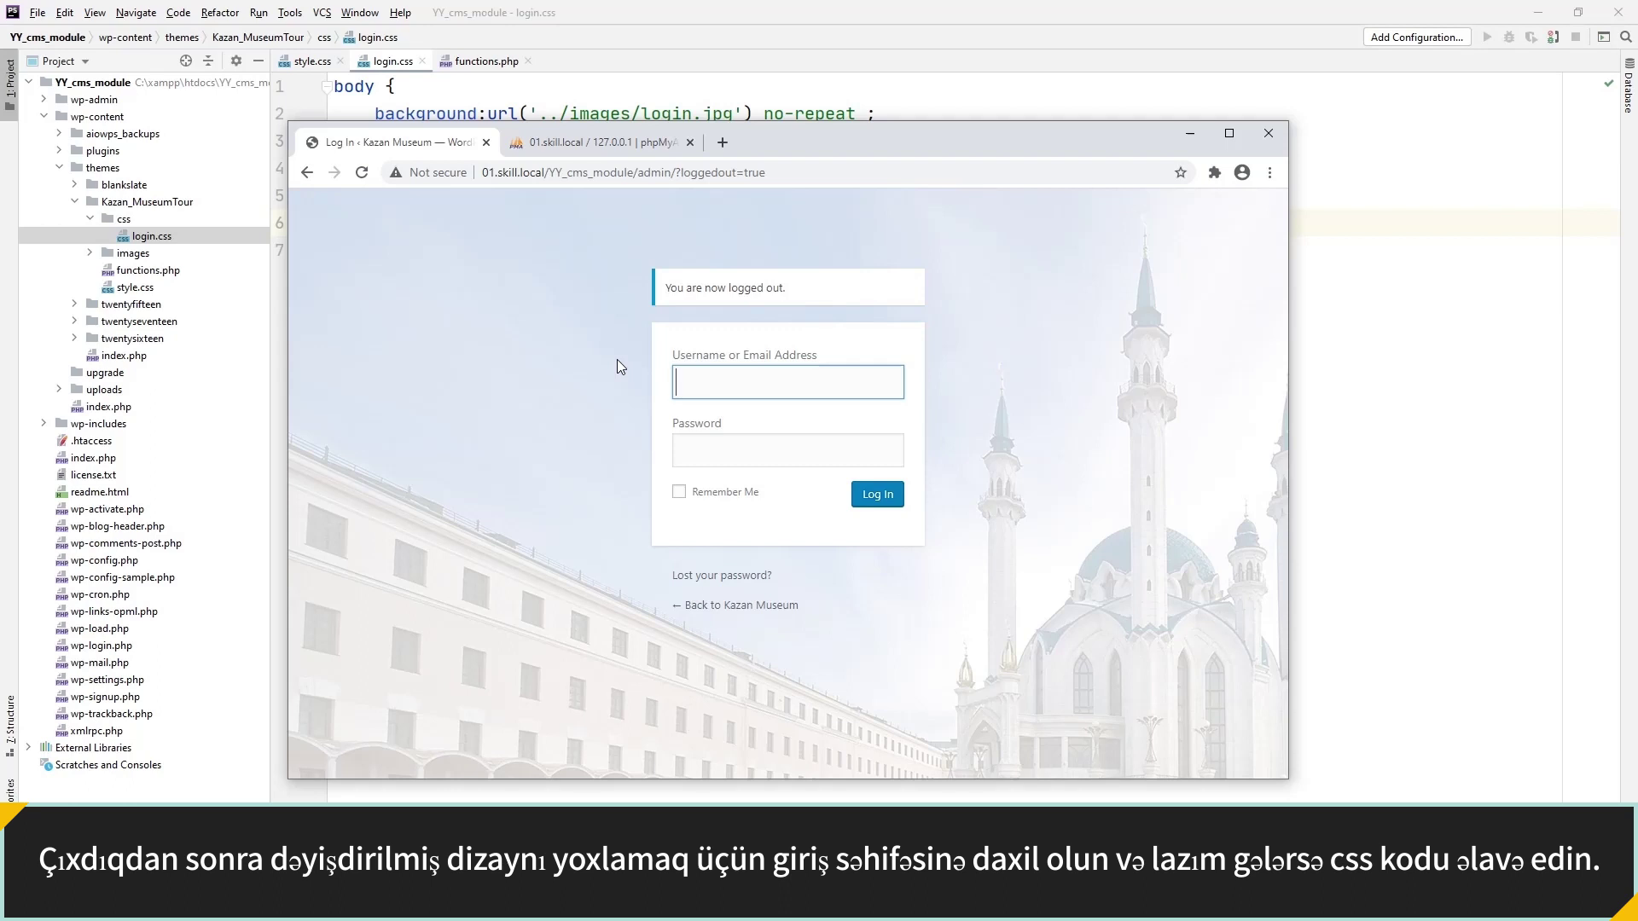
{"action": "double_click", "coordinate": [795, 145]}
Log in with the administrator username and password.
{"action": "left_click", "coordinate": [796, 299]}
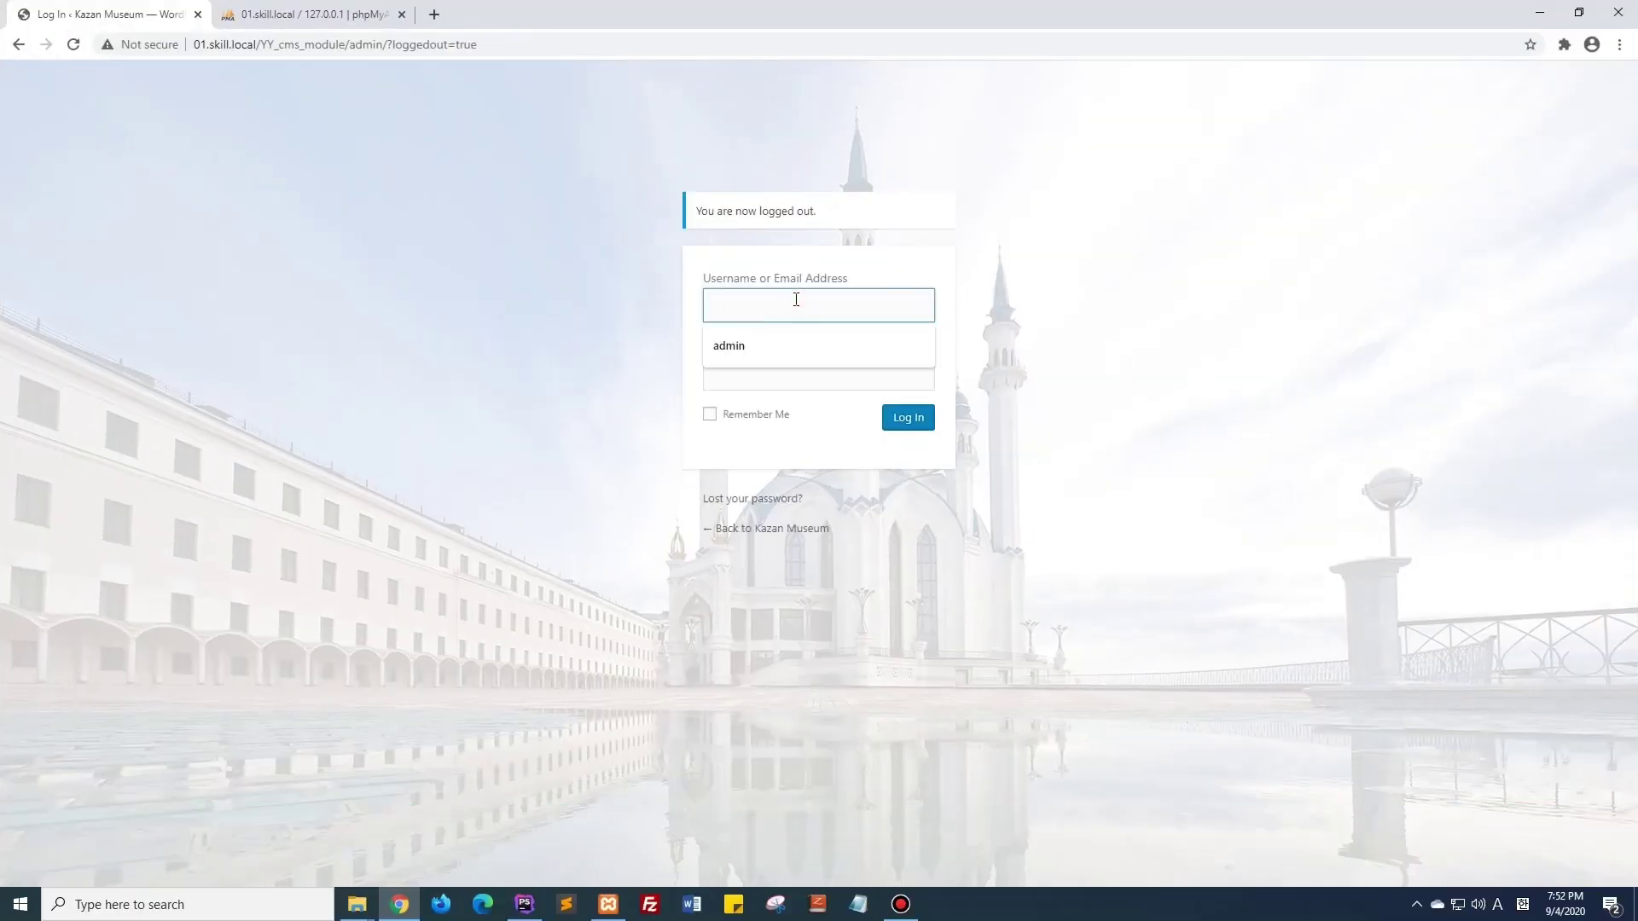
{"action": "type", "text": "admin"}
{"action": "key", "text": "Tab"}
{"action": "type", "text": "admin"}
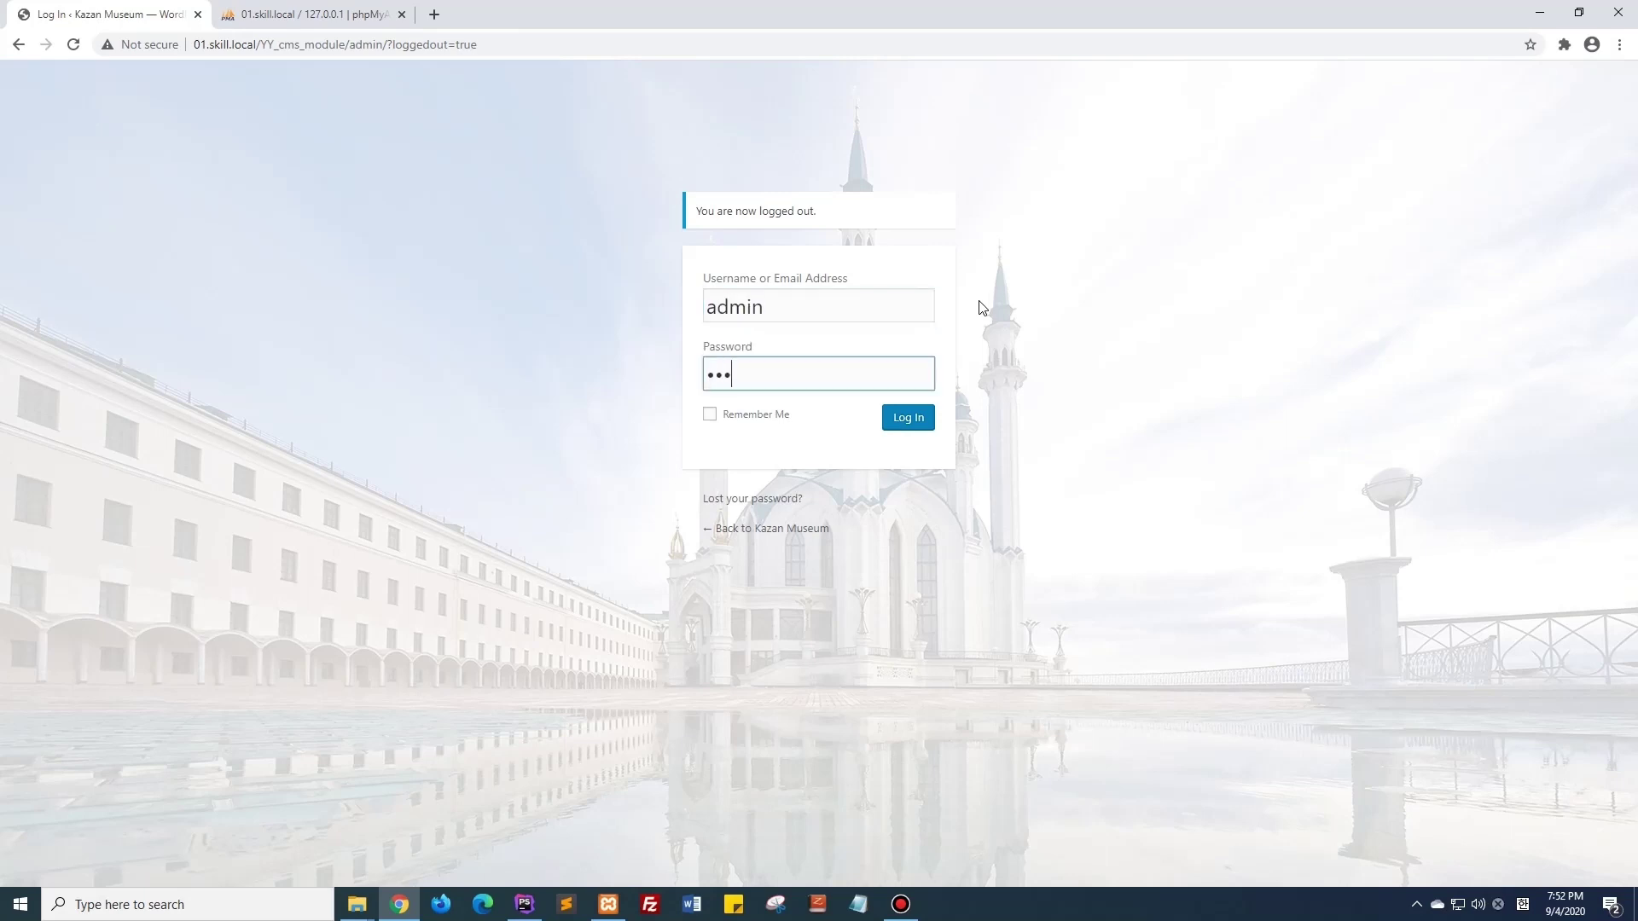
{"action": "left_click", "coordinate": [920, 419]}
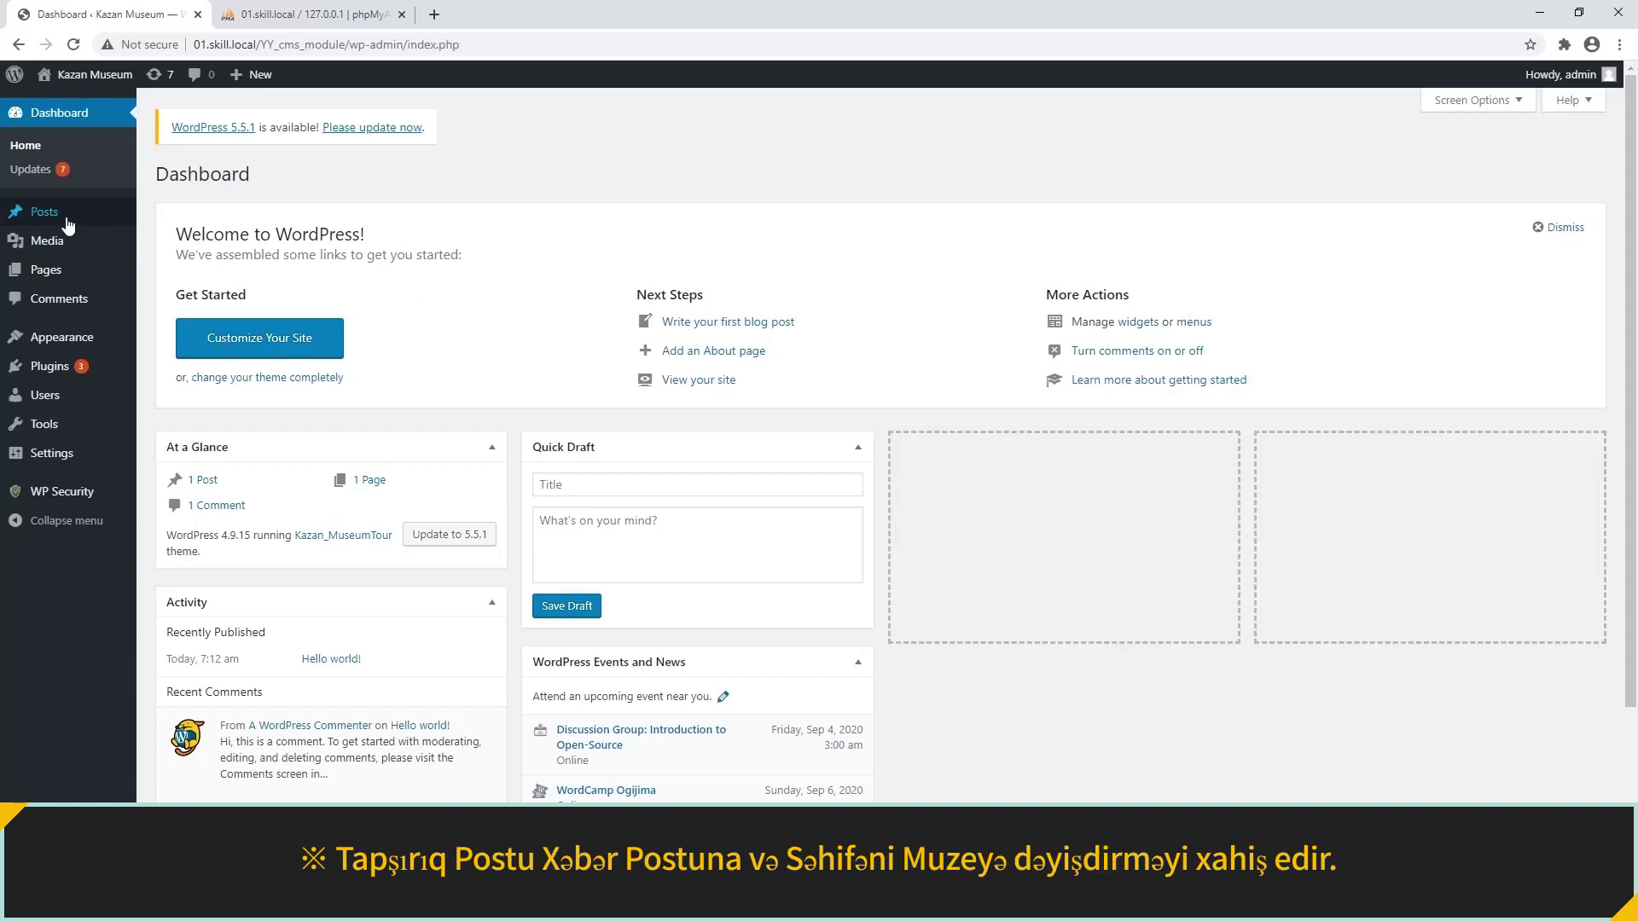
Show the Posts list with only 'Hello world!', highlighting its Posts heading, then return to PhpStorm.
{"action": "left_click", "coordinate": [69, 224]}
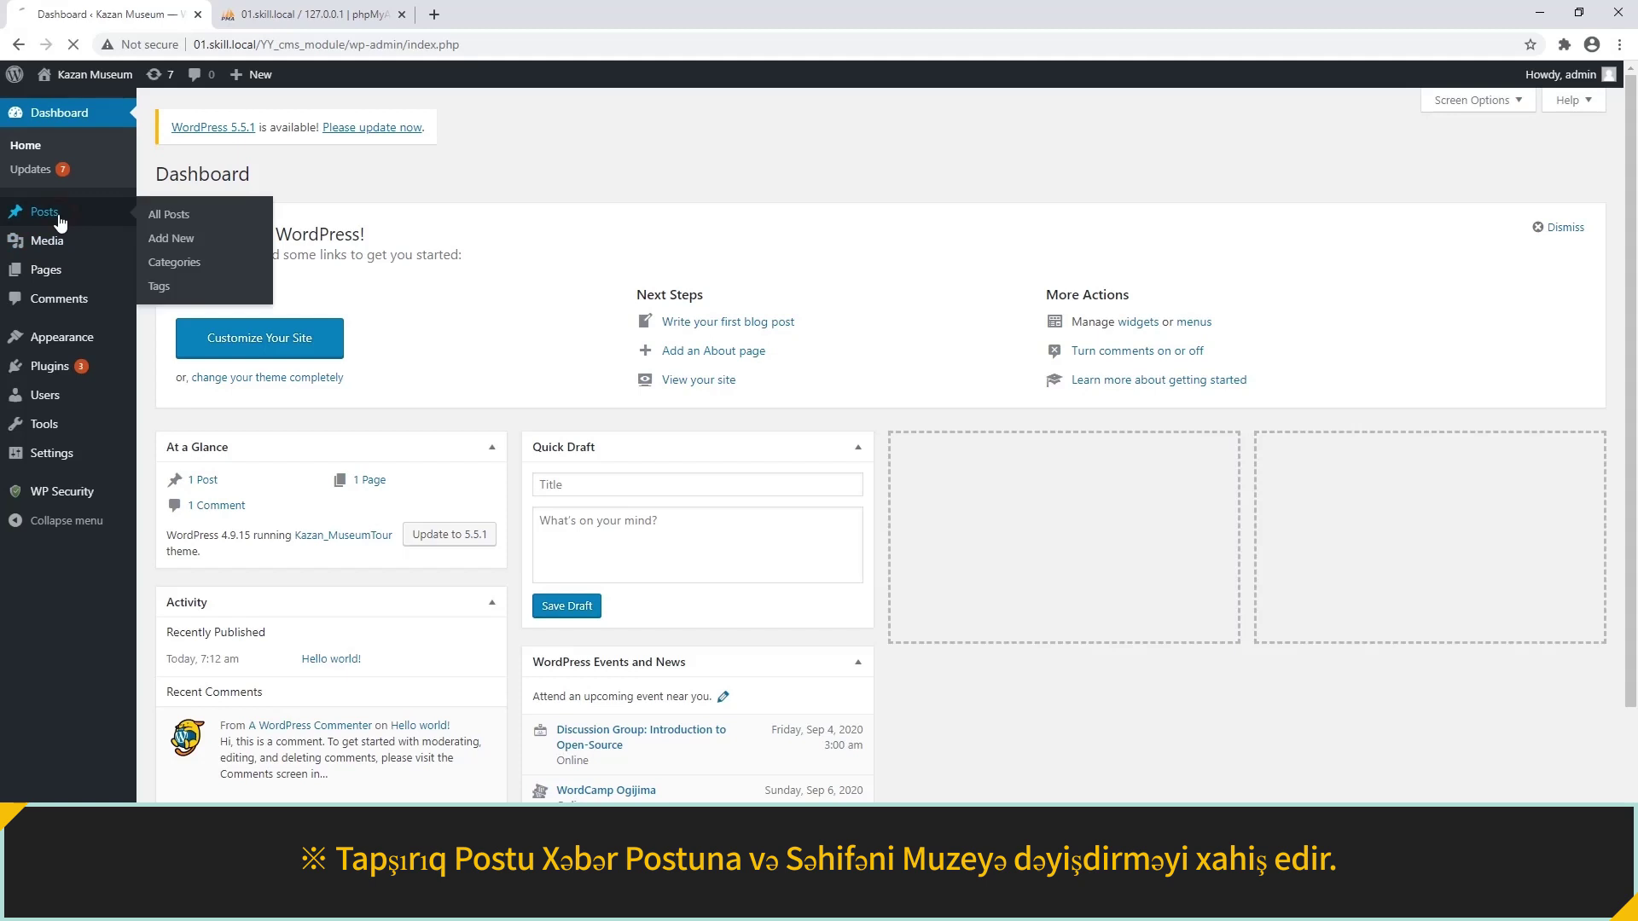
{"action": "left_click_drag", "start_coordinate": [155, 174], "coordinate": [255, 183]}
{"action": "left_click", "coordinate": [285, 175]}
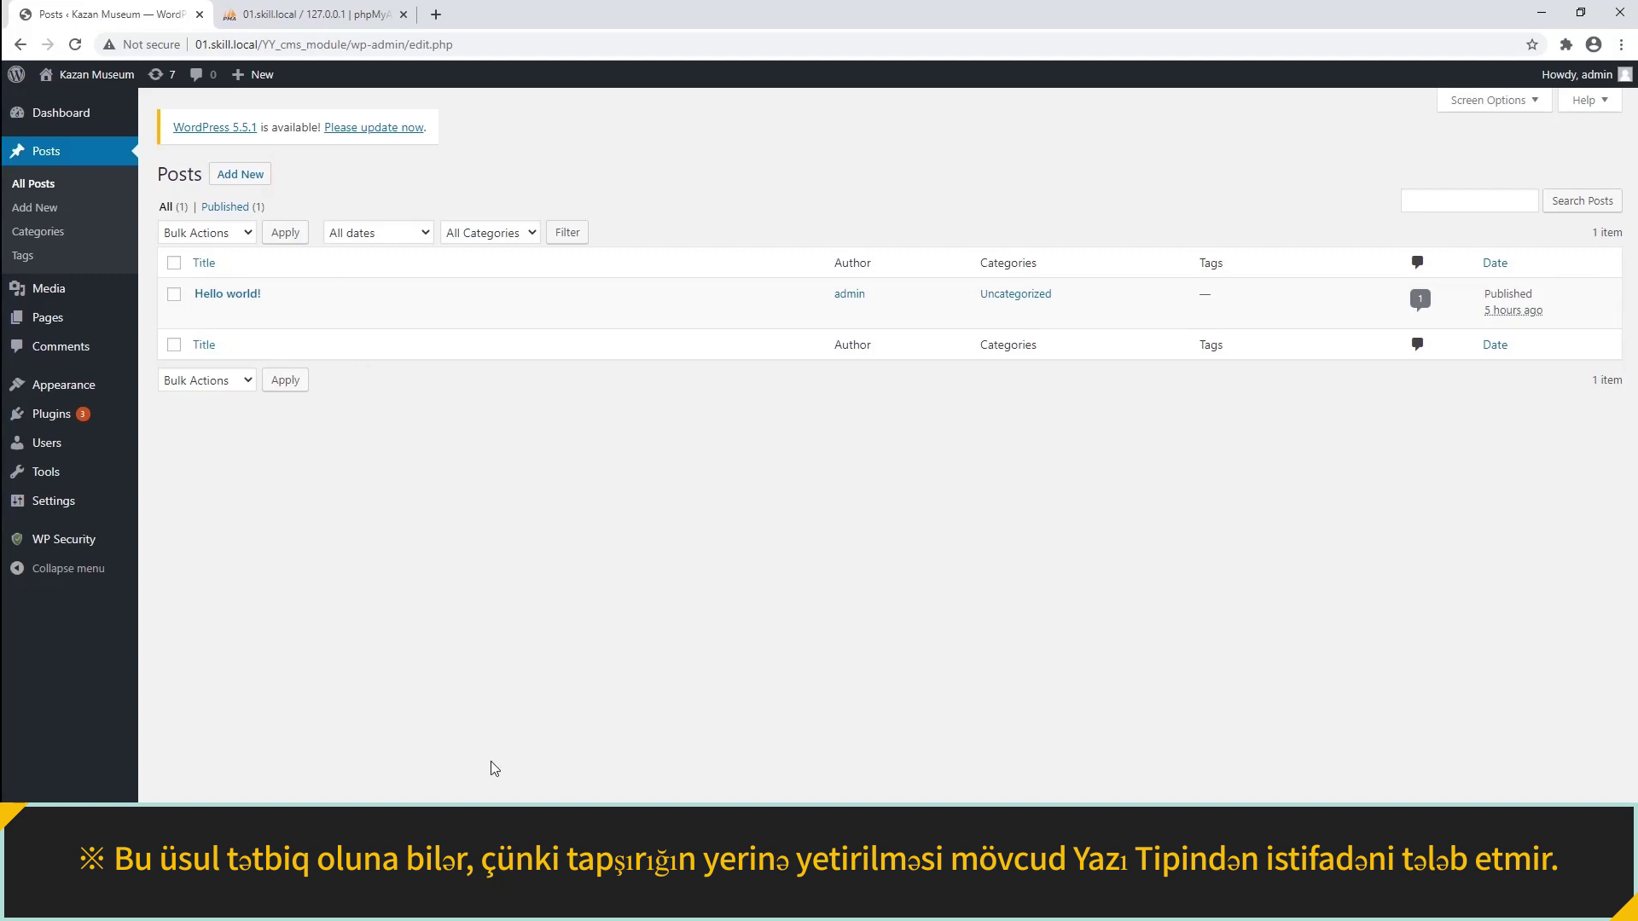
{"action": "left_click", "coordinate": [524, 904]}
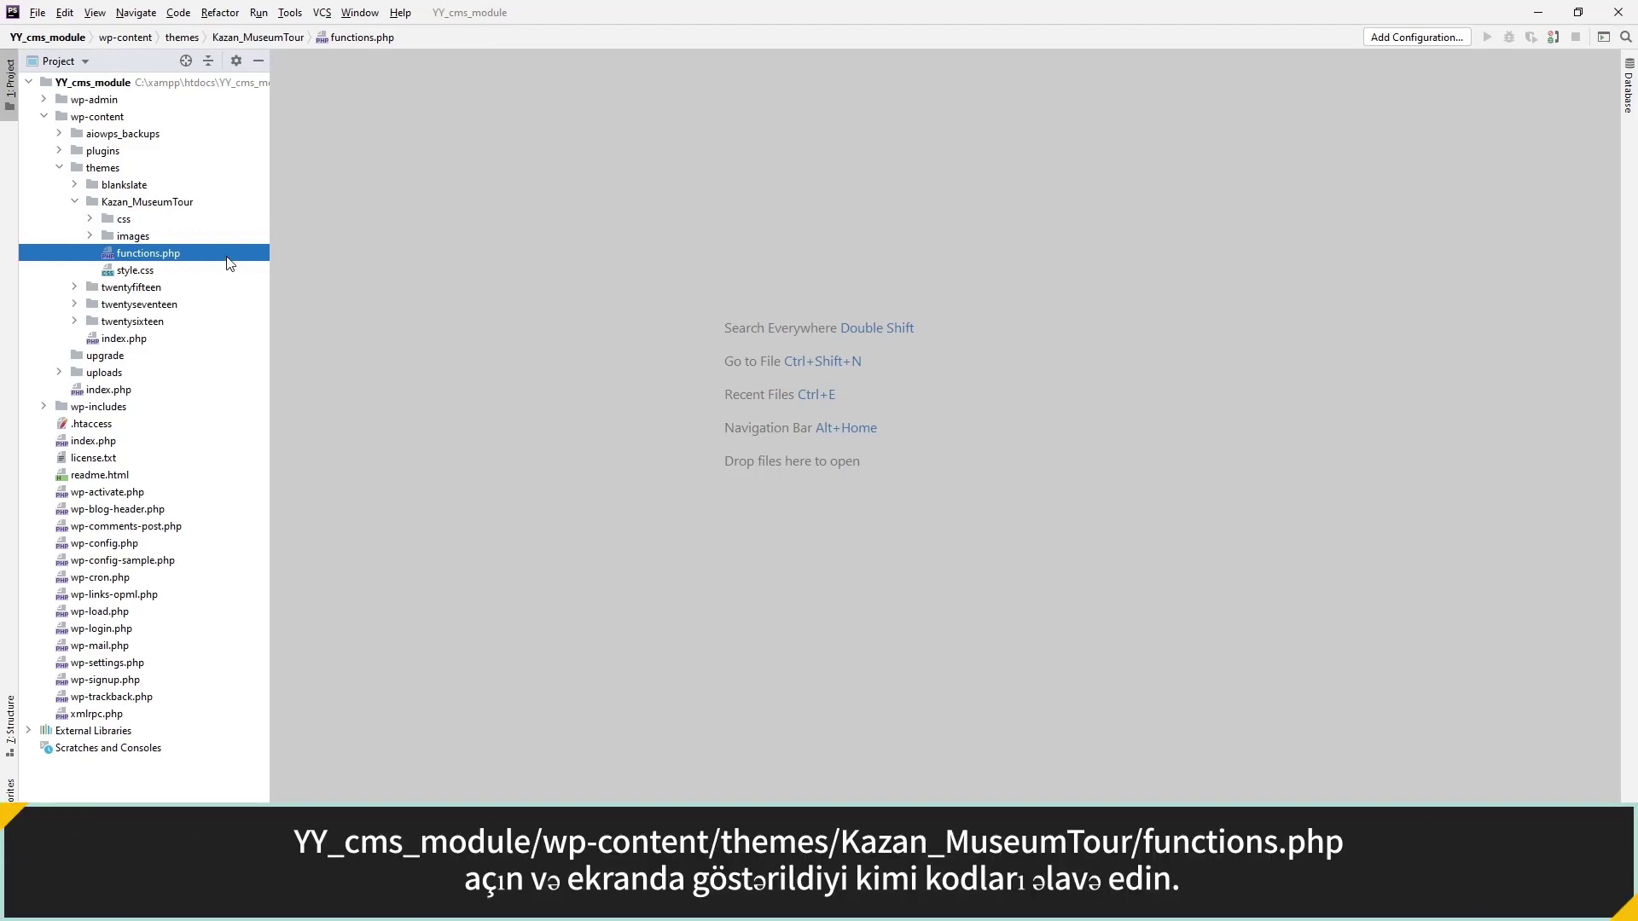
Review functions.php's init hook renaming Posts to 'News Post' and Pages to 'Museum'.
{"action": "double_click", "coordinate": [227, 254]}
{"action": "left_click", "coordinate": [439, 290]}
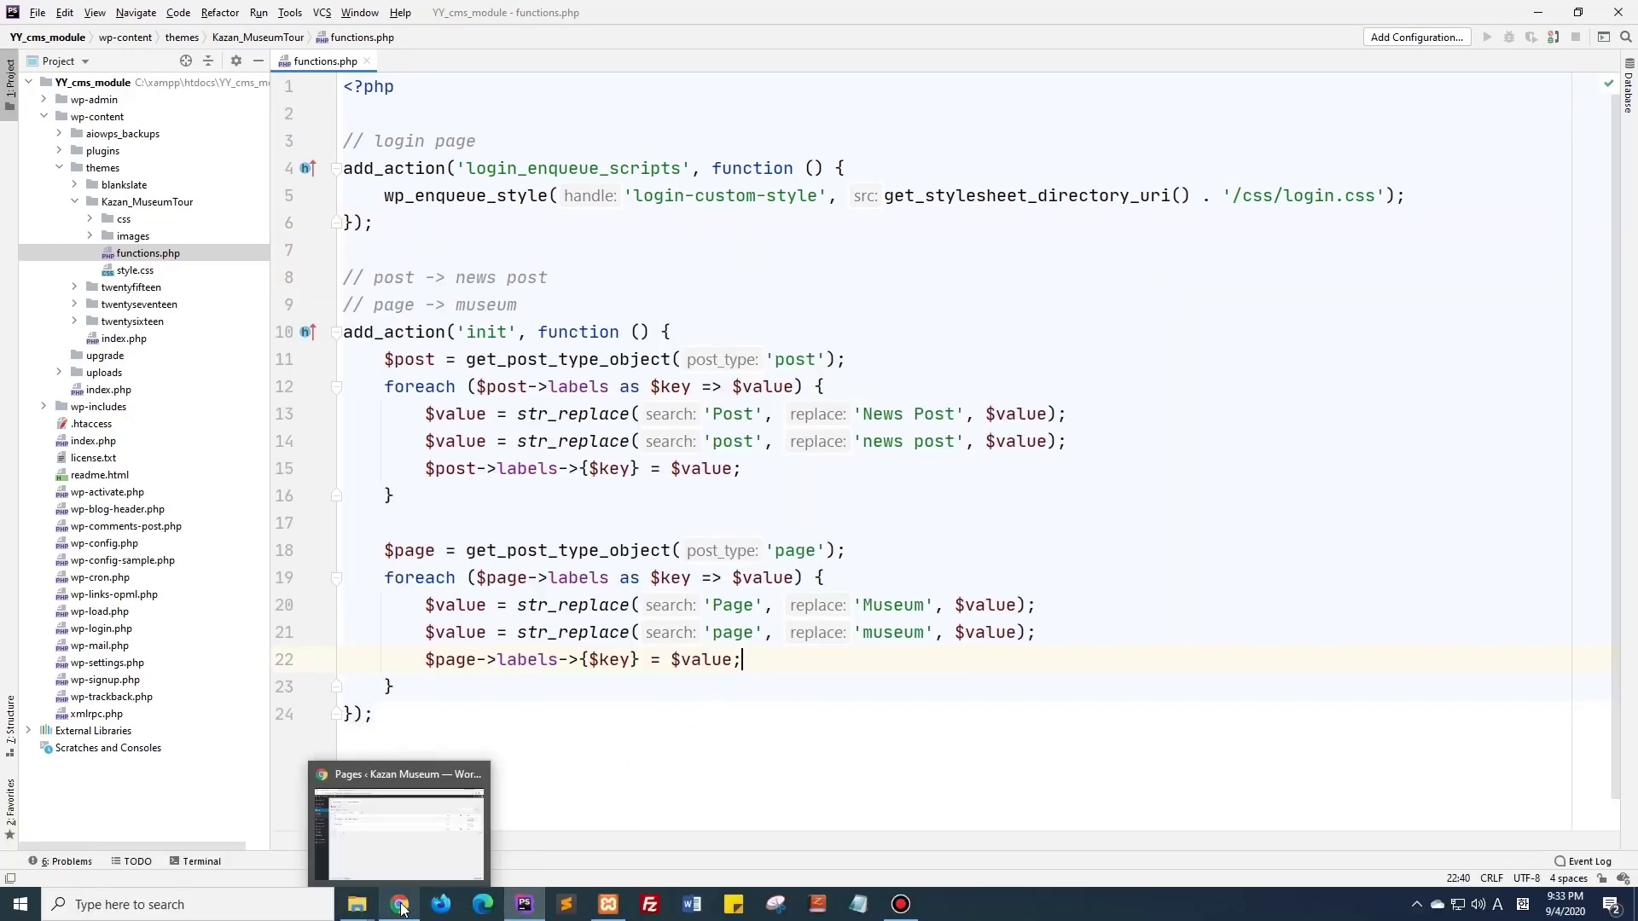
{"action": "left_click", "coordinate": [413, 795]}
Reload the Pages screen to reveal the renamed Museums heading.
{"action": "left_click", "coordinate": [74, 44]}
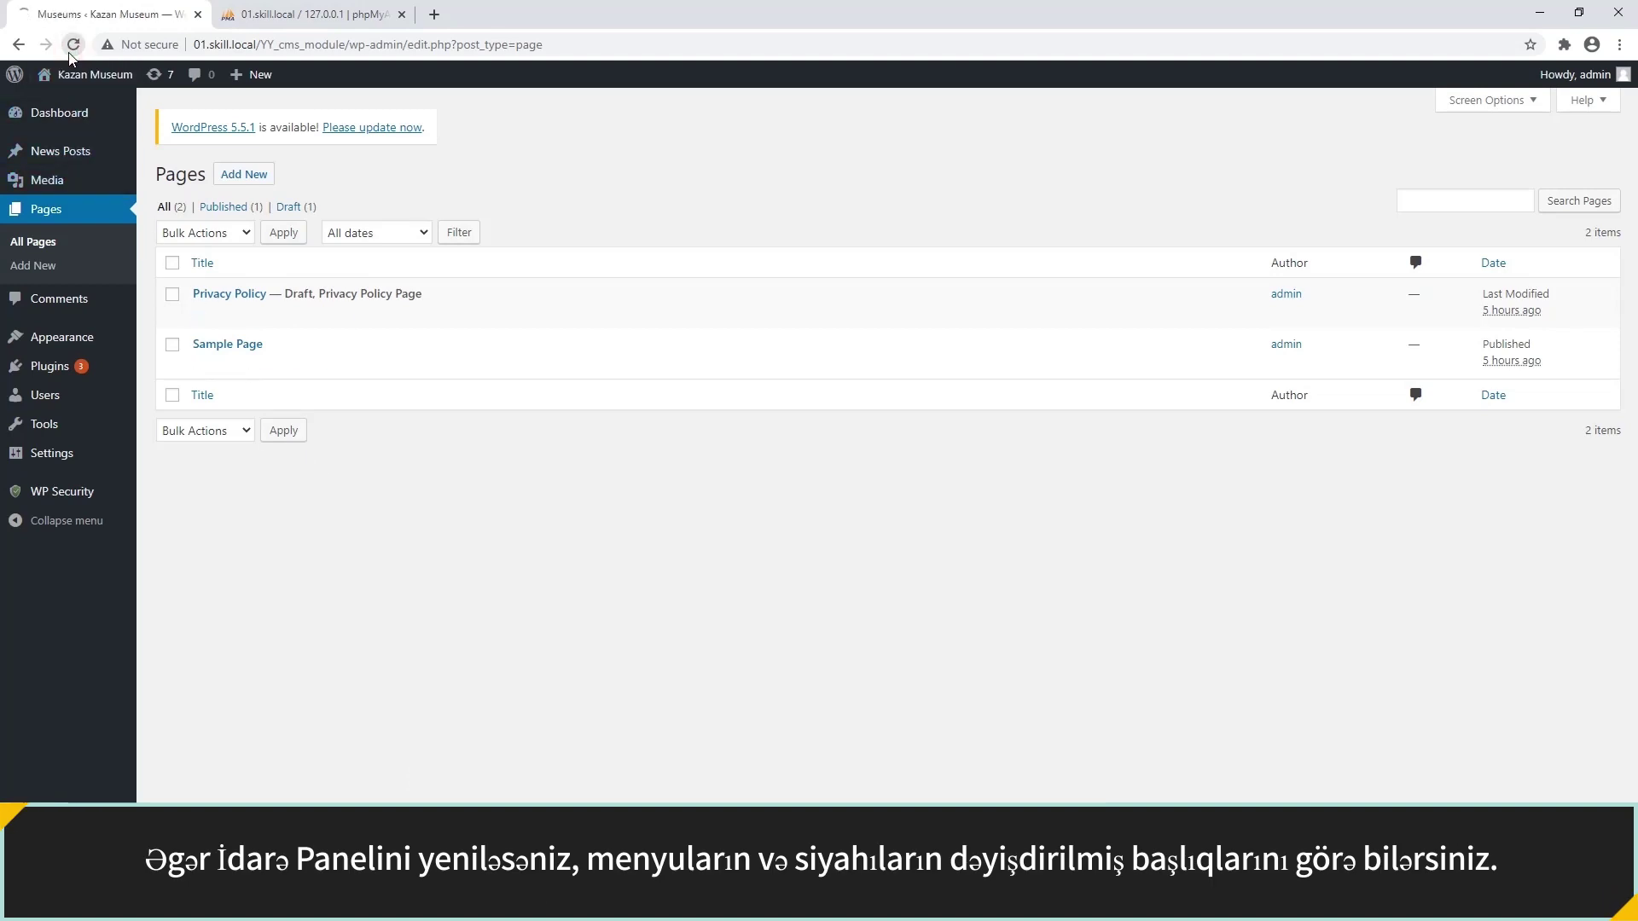
{"action": "left_click_drag", "start_coordinate": [156, 174], "coordinate": [240, 175]}
{"action": "left_click", "coordinate": [343, 197]}
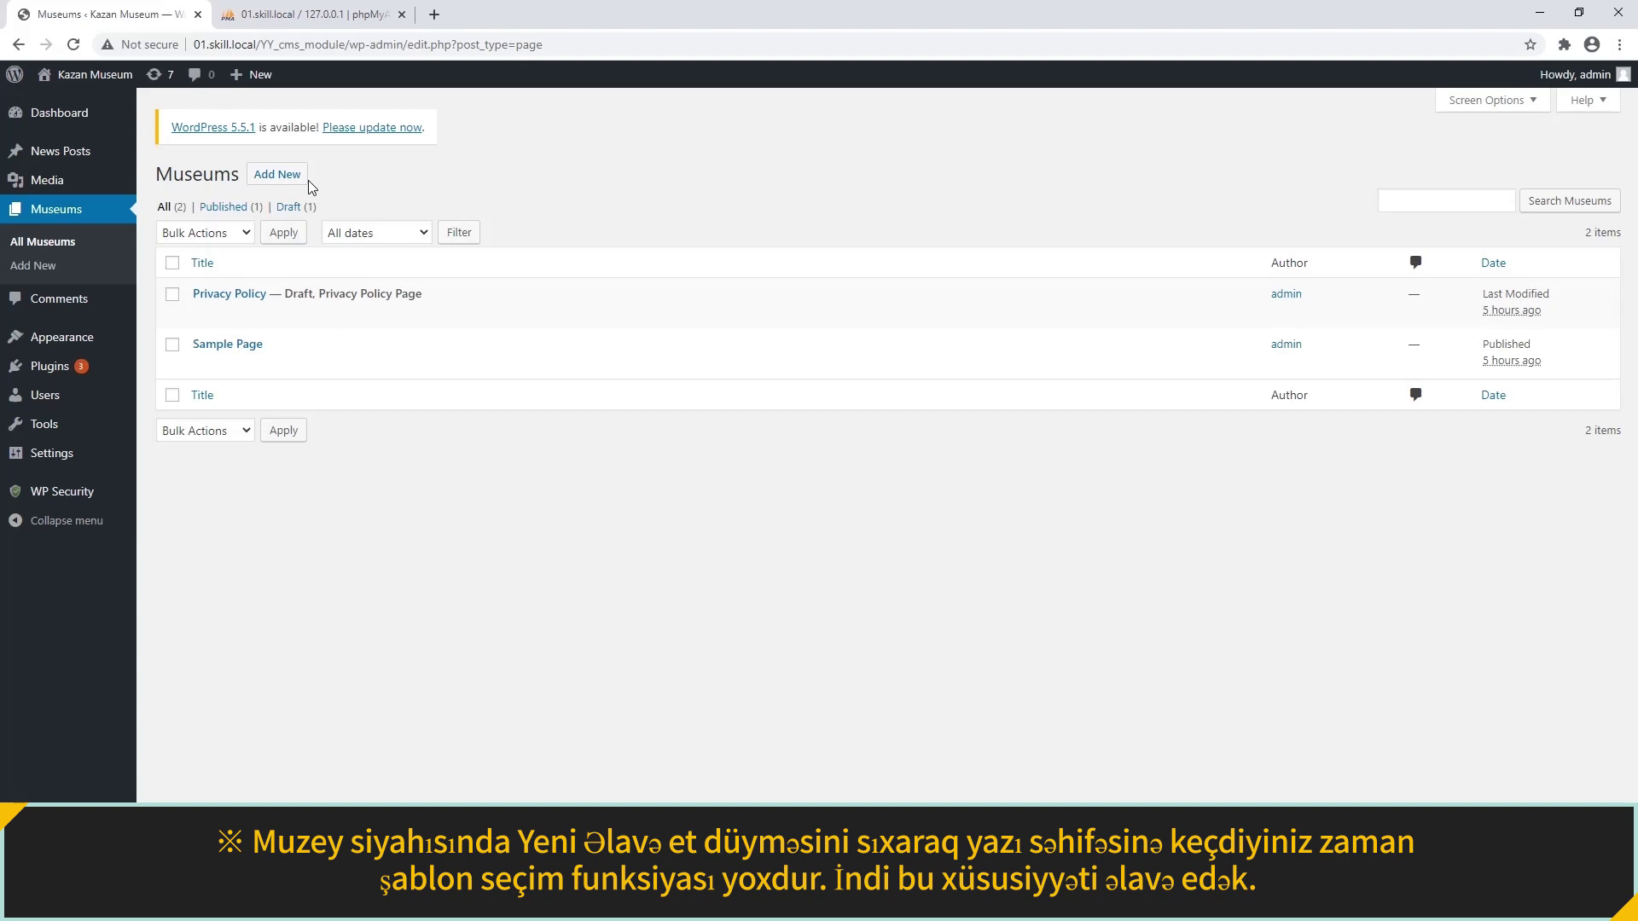
Open Add New Museum, which shows no template choice, then return to PhpStorm.
{"action": "left_click", "coordinate": [295, 175]}
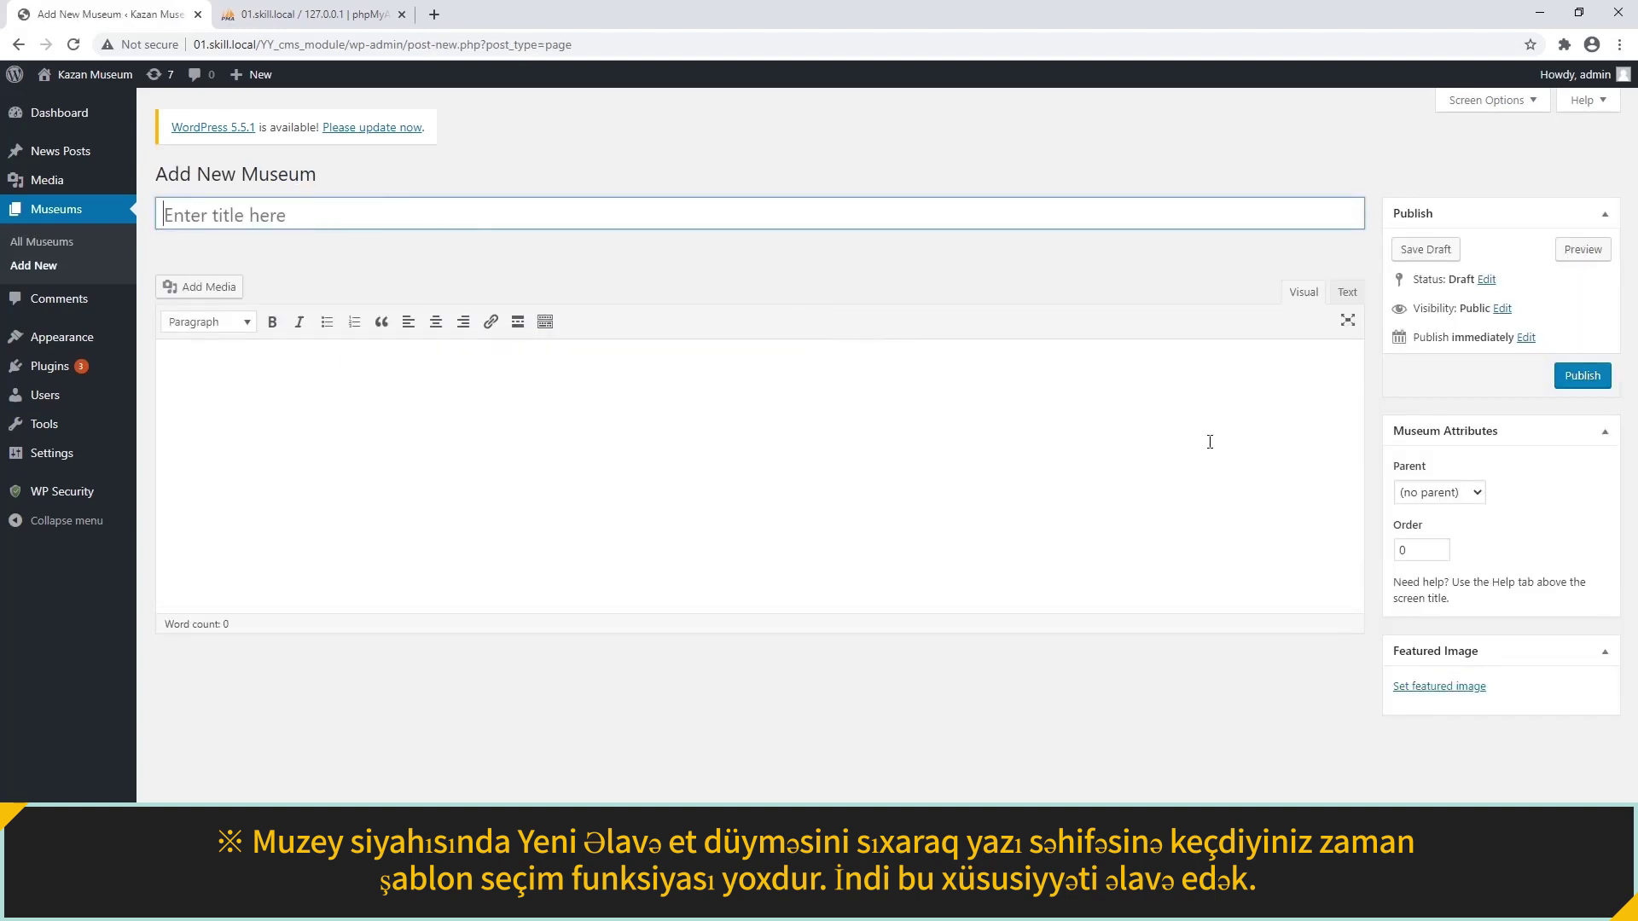
{"action": "left_click", "coordinate": [1446, 536]}
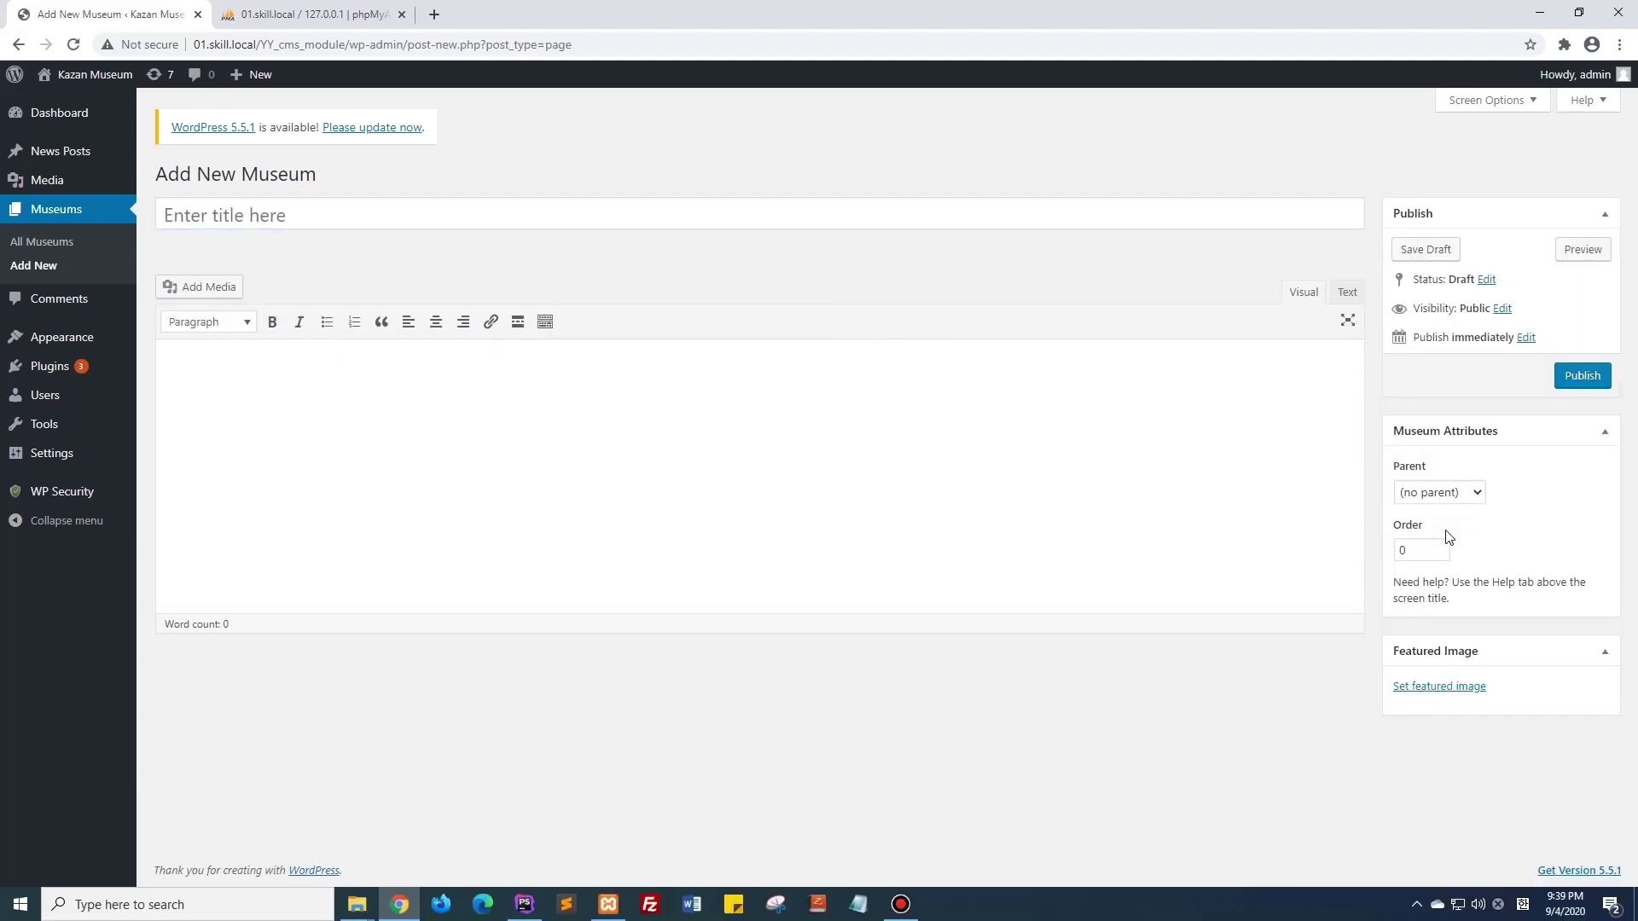
{"action": "left_click", "coordinate": [520, 869]}
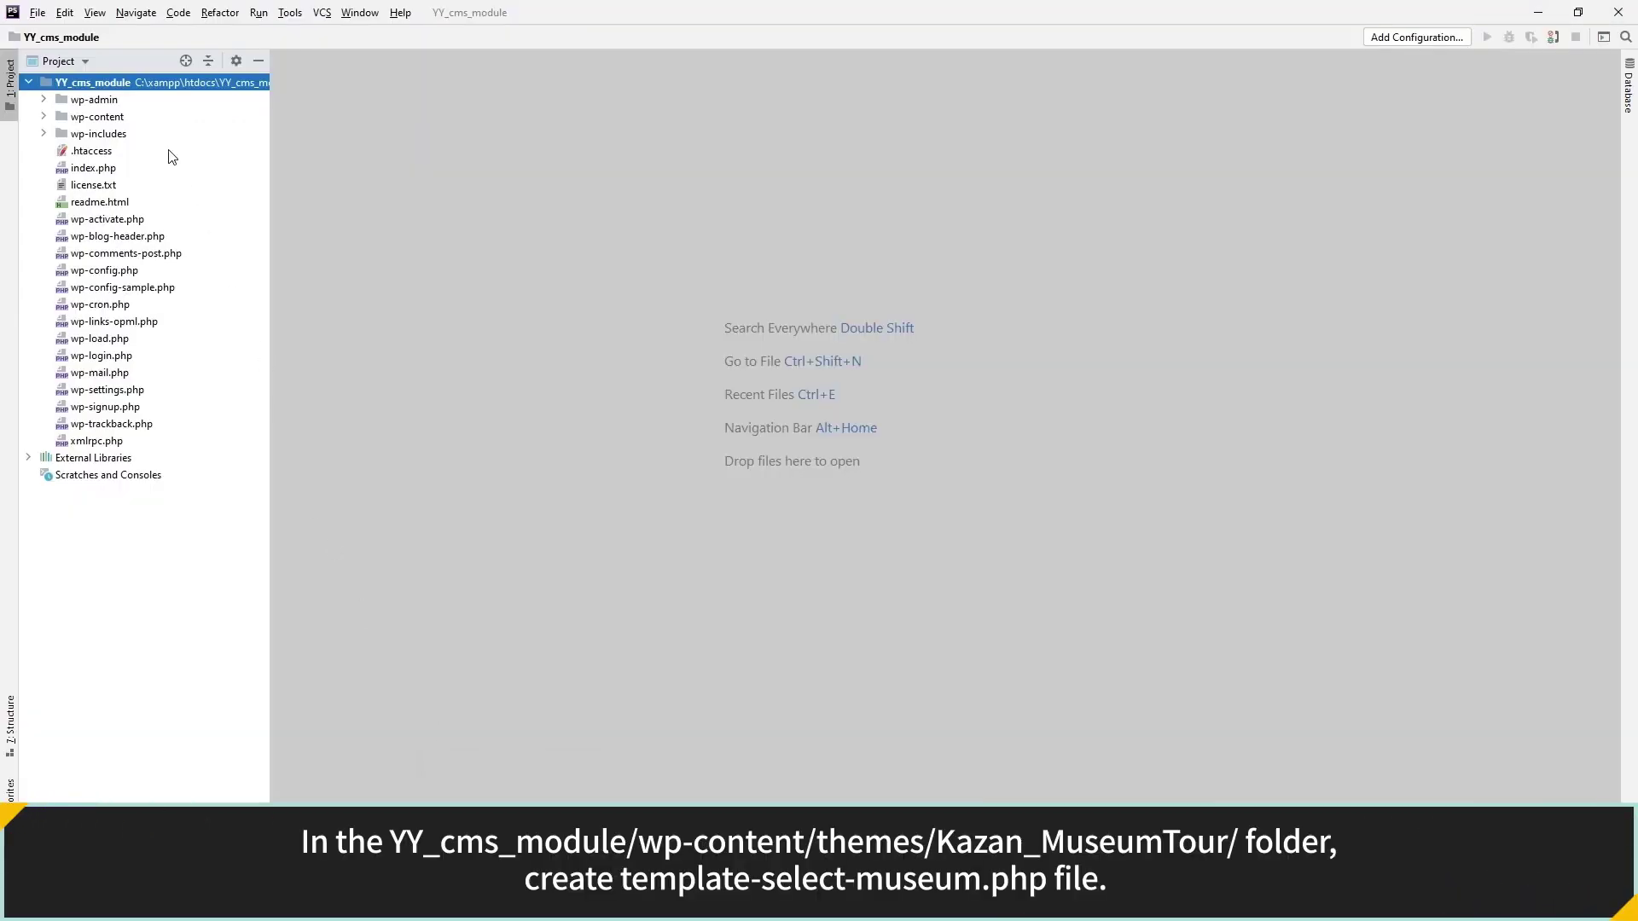
Create template-selected-museum.php inside wp-content/themes/Kazan_MuseumTour.
{"action": "double_click", "coordinate": [156, 121]}
{"action": "double_click", "coordinate": [152, 169]}
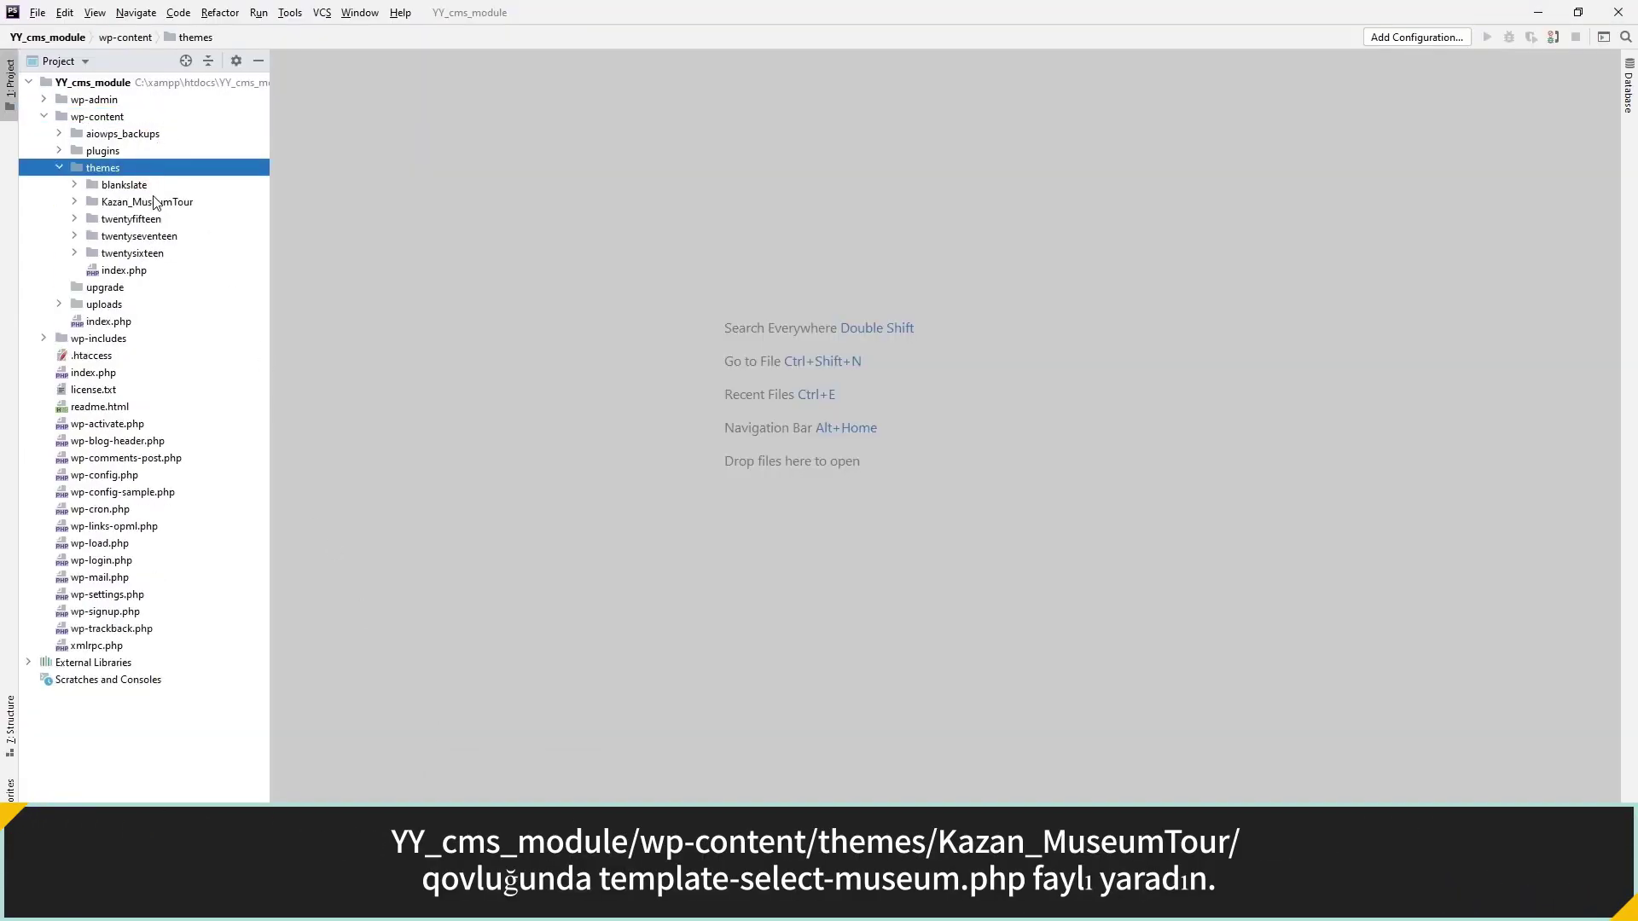
{"action": "double_click", "coordinate": [154, 201]}
{"action": "right_click", "coordinate": [154, 203]}
{"action": "mouse_move", "coordinate": [395, 220]}
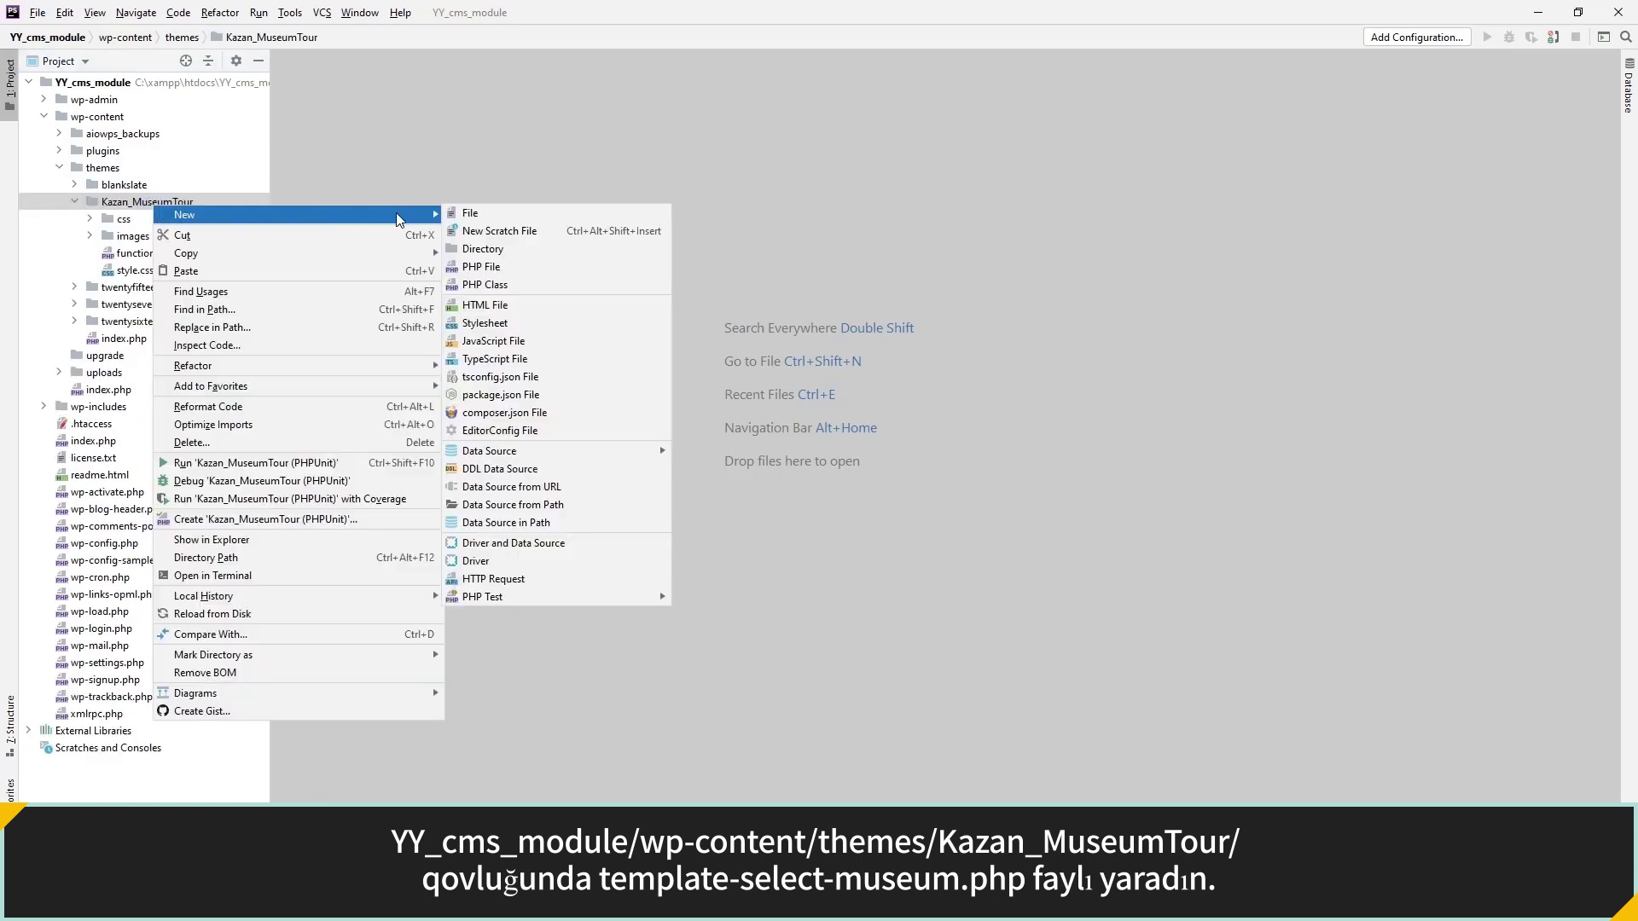
{"action": "left_click", "coordinate": [478, 213]}
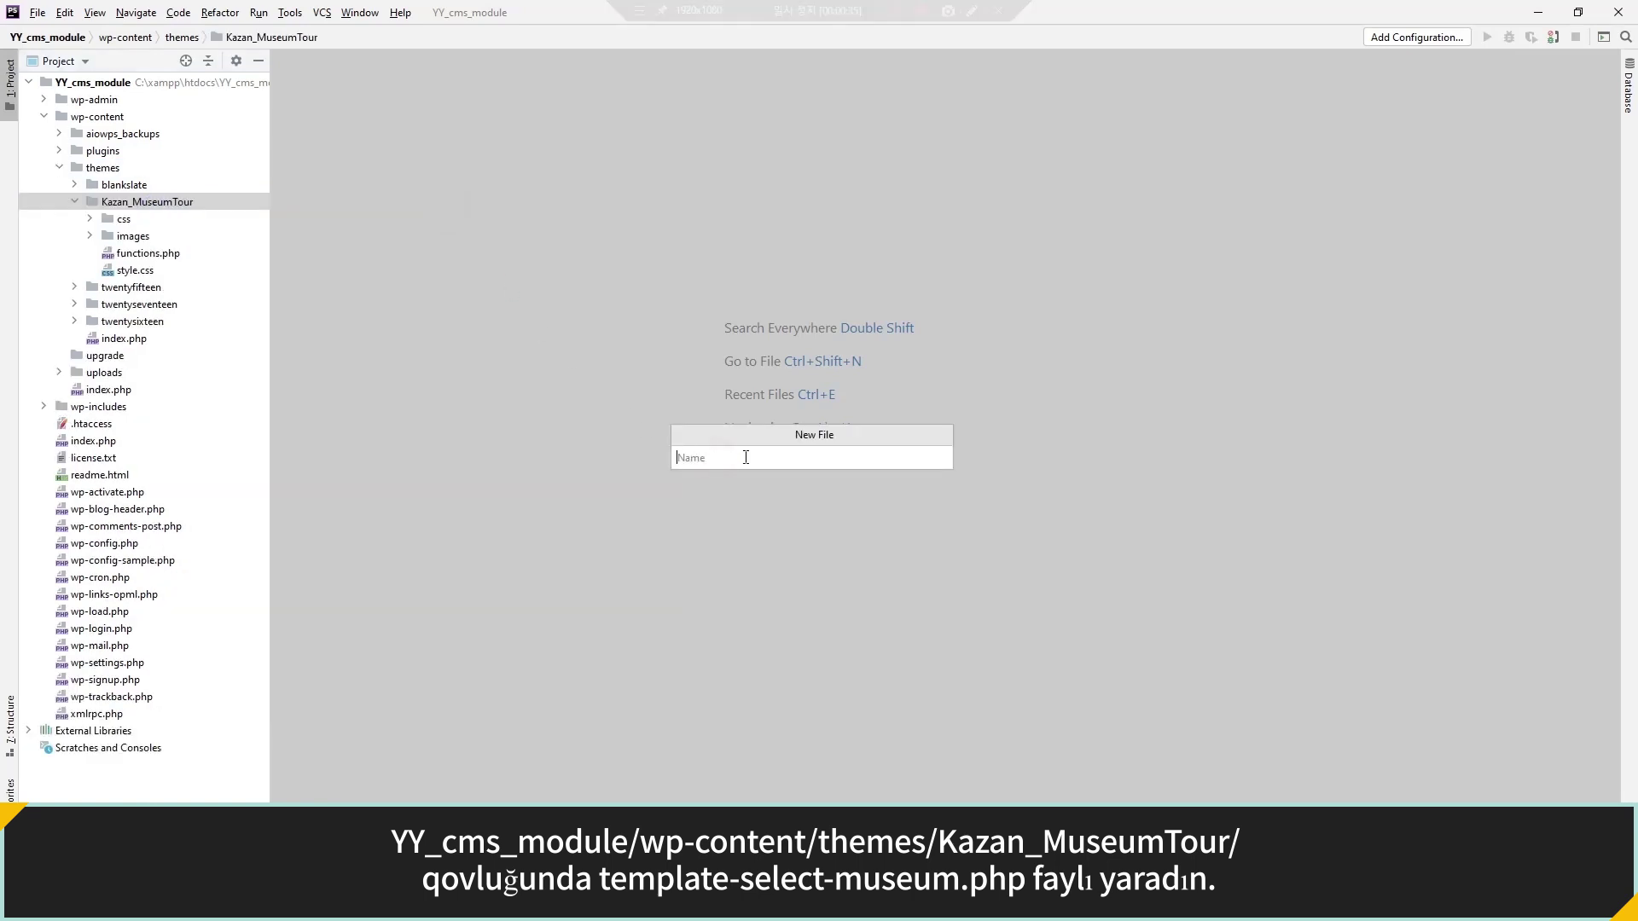
{"action": "type", "text": "template"}
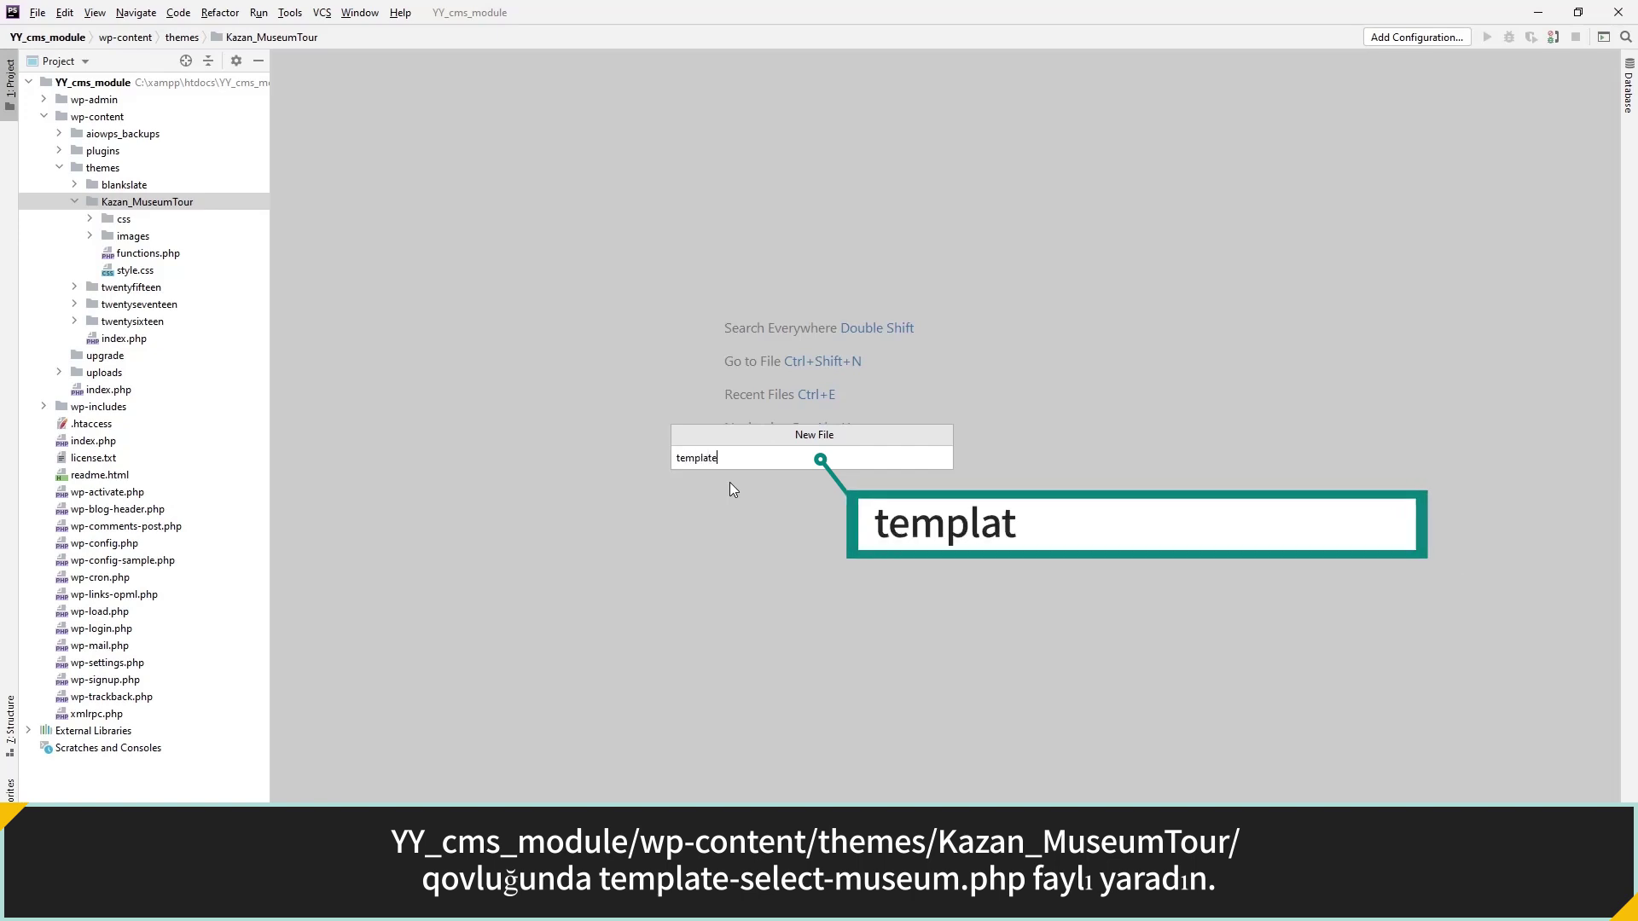
{"action": "type", "text": "-selected-museum.php"}
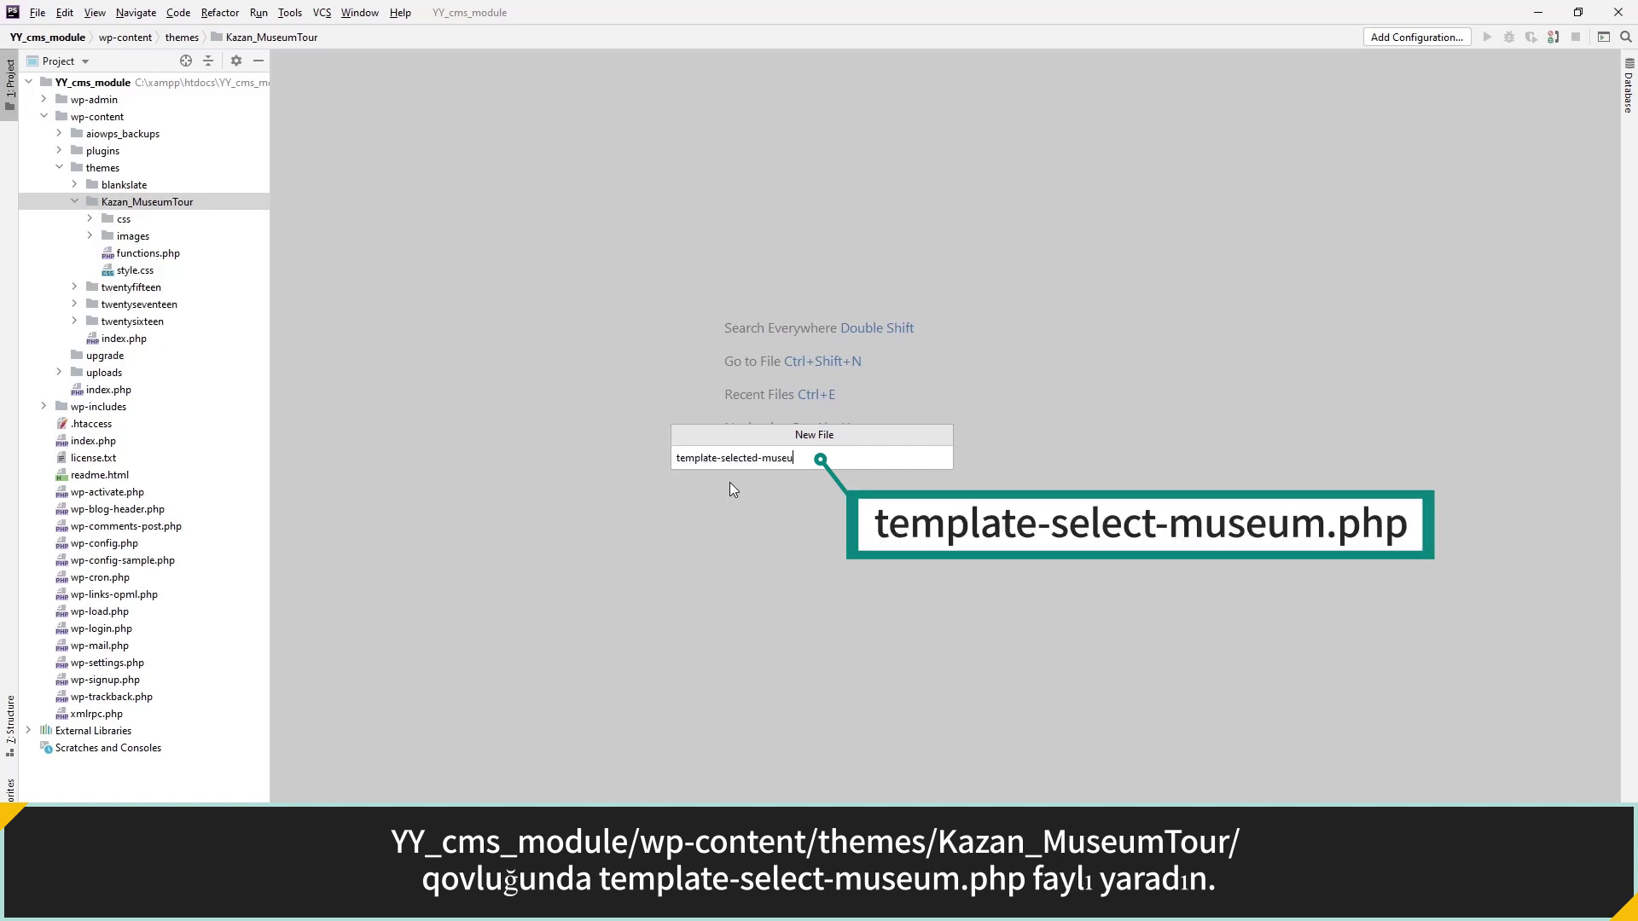
{"action": "key", "text": "Return"}
Write a <?php tag and a /* Template Name: Selected Museum comment header.
{"action": "type", "text": "<?php"}
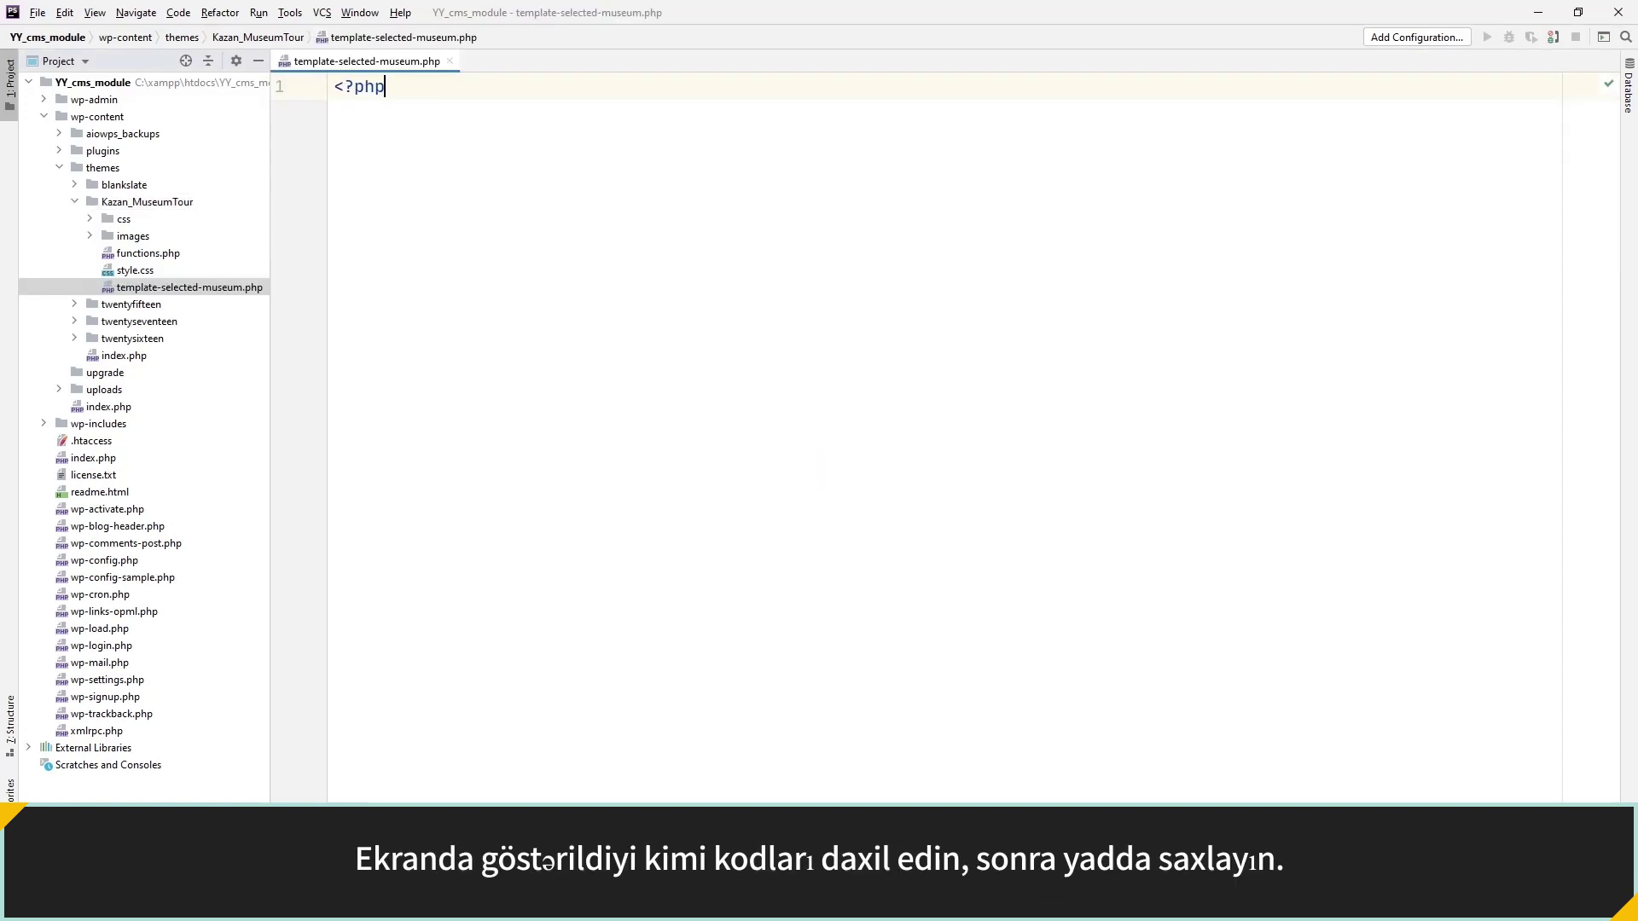
{"action": "key", "text": "Return"}
{"action": "type", "text": "/*"}
{"action": "key", "text": "Return"}
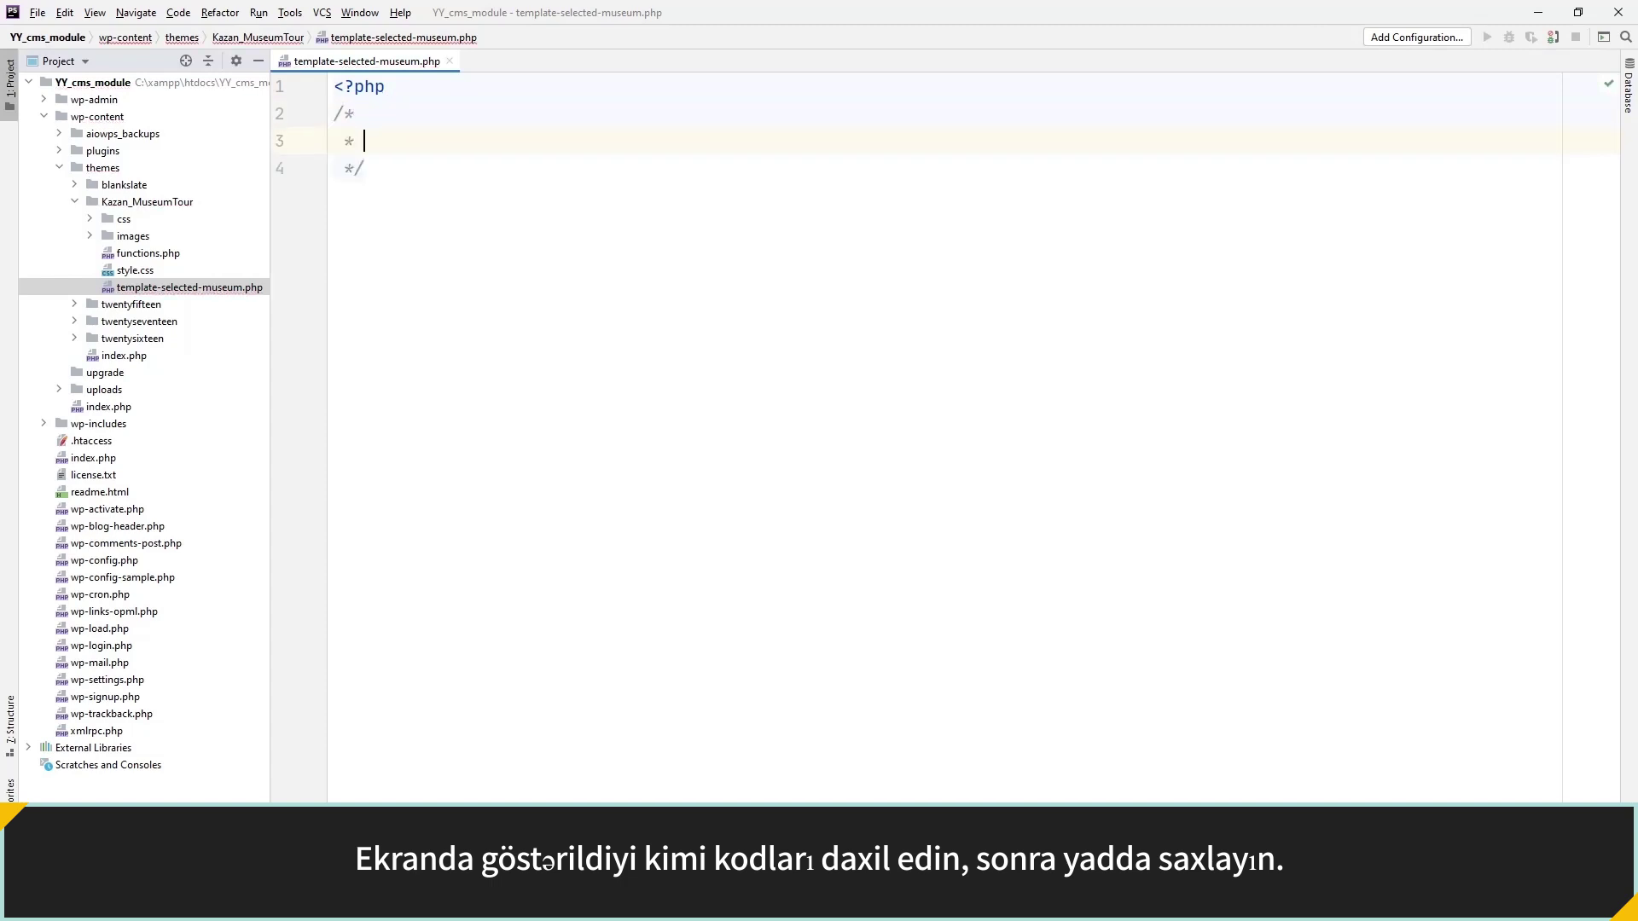
{"action": "type", "text": "Template"}
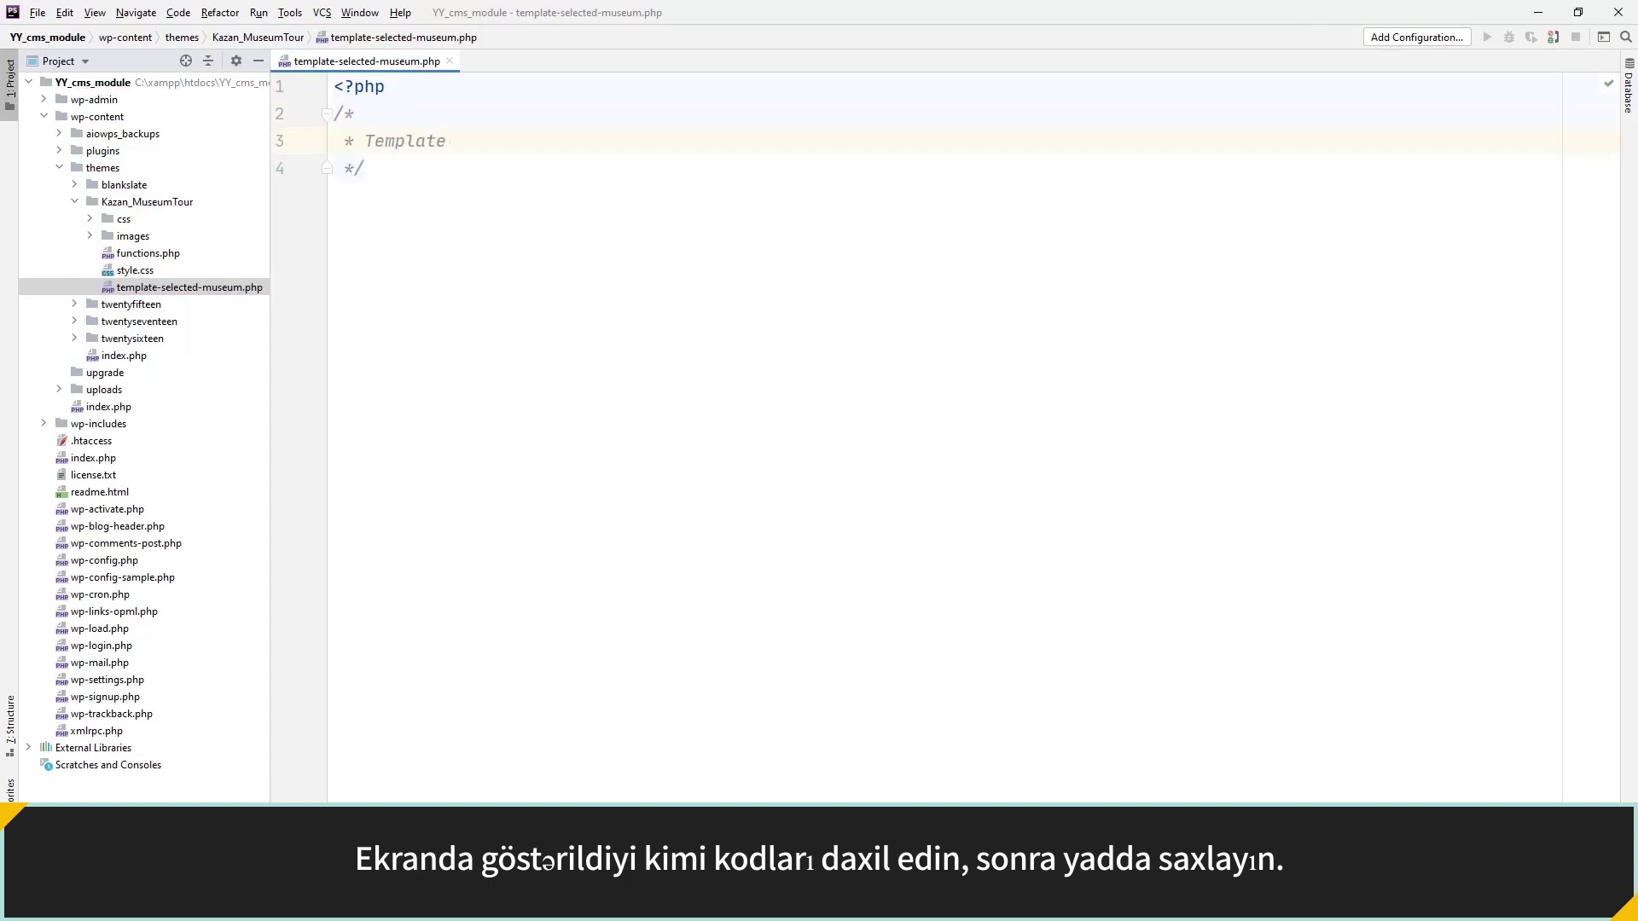
{"action": "type", "text": " Name: Selected Museum"}
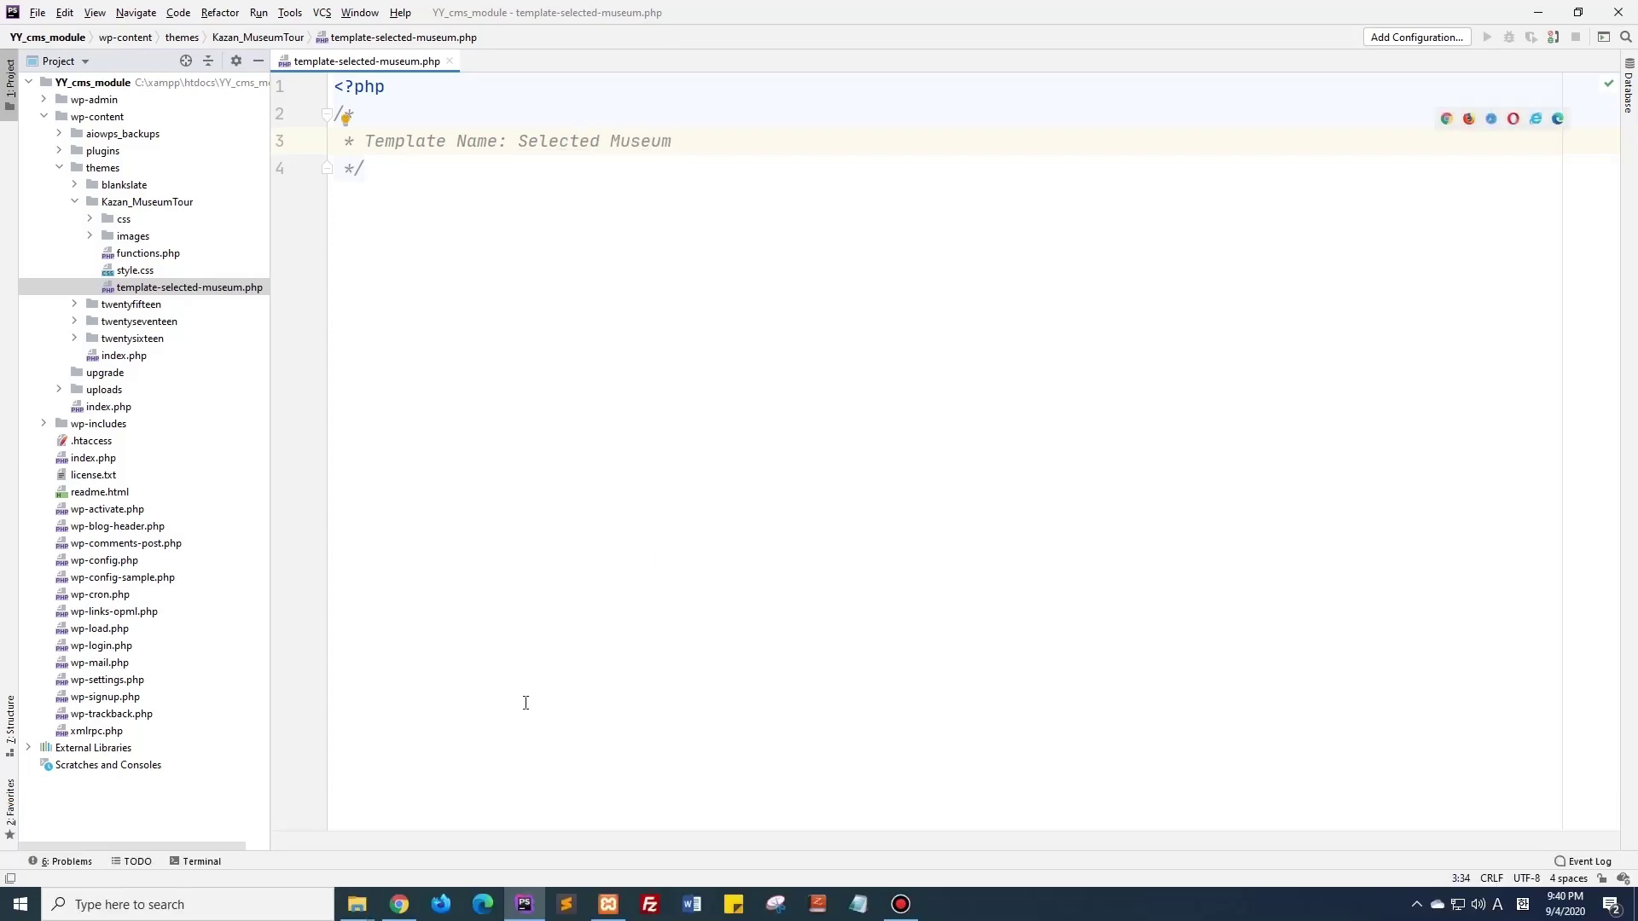
Confirm Selected Museum appears in the Template list, revert to Default, and trash Privacy Policy.
{"action": "mouse_move", "coordinate": [401, 897]}
{"action": "left_click", "coordinate": [413, 848]}
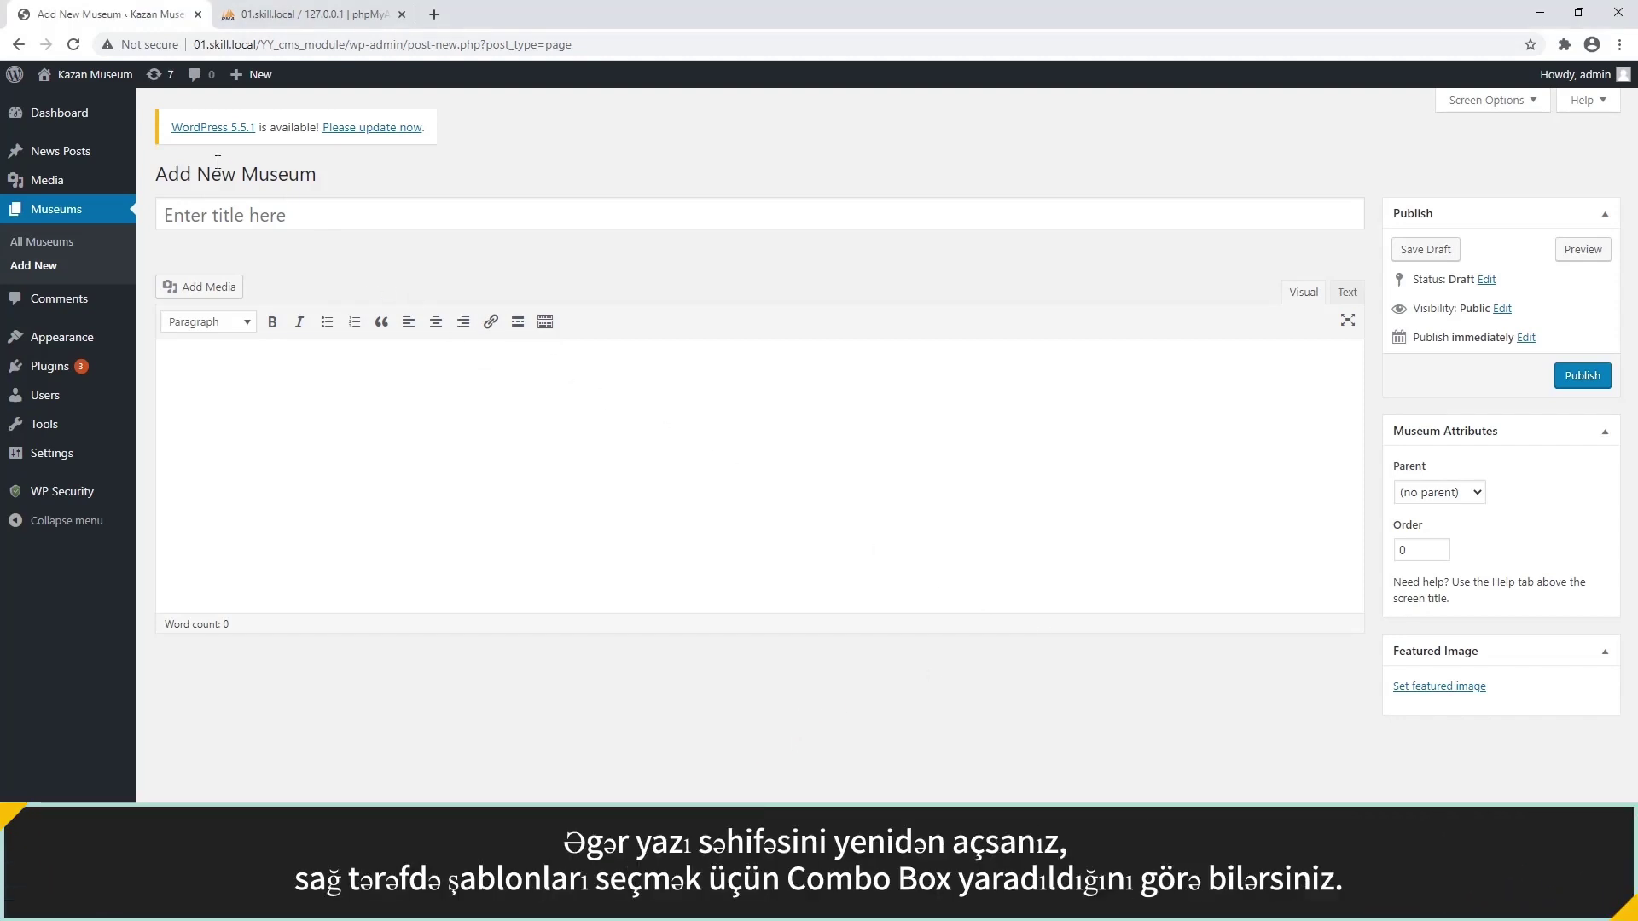
{"action": "left_click", "coordinate": [77, 47]}
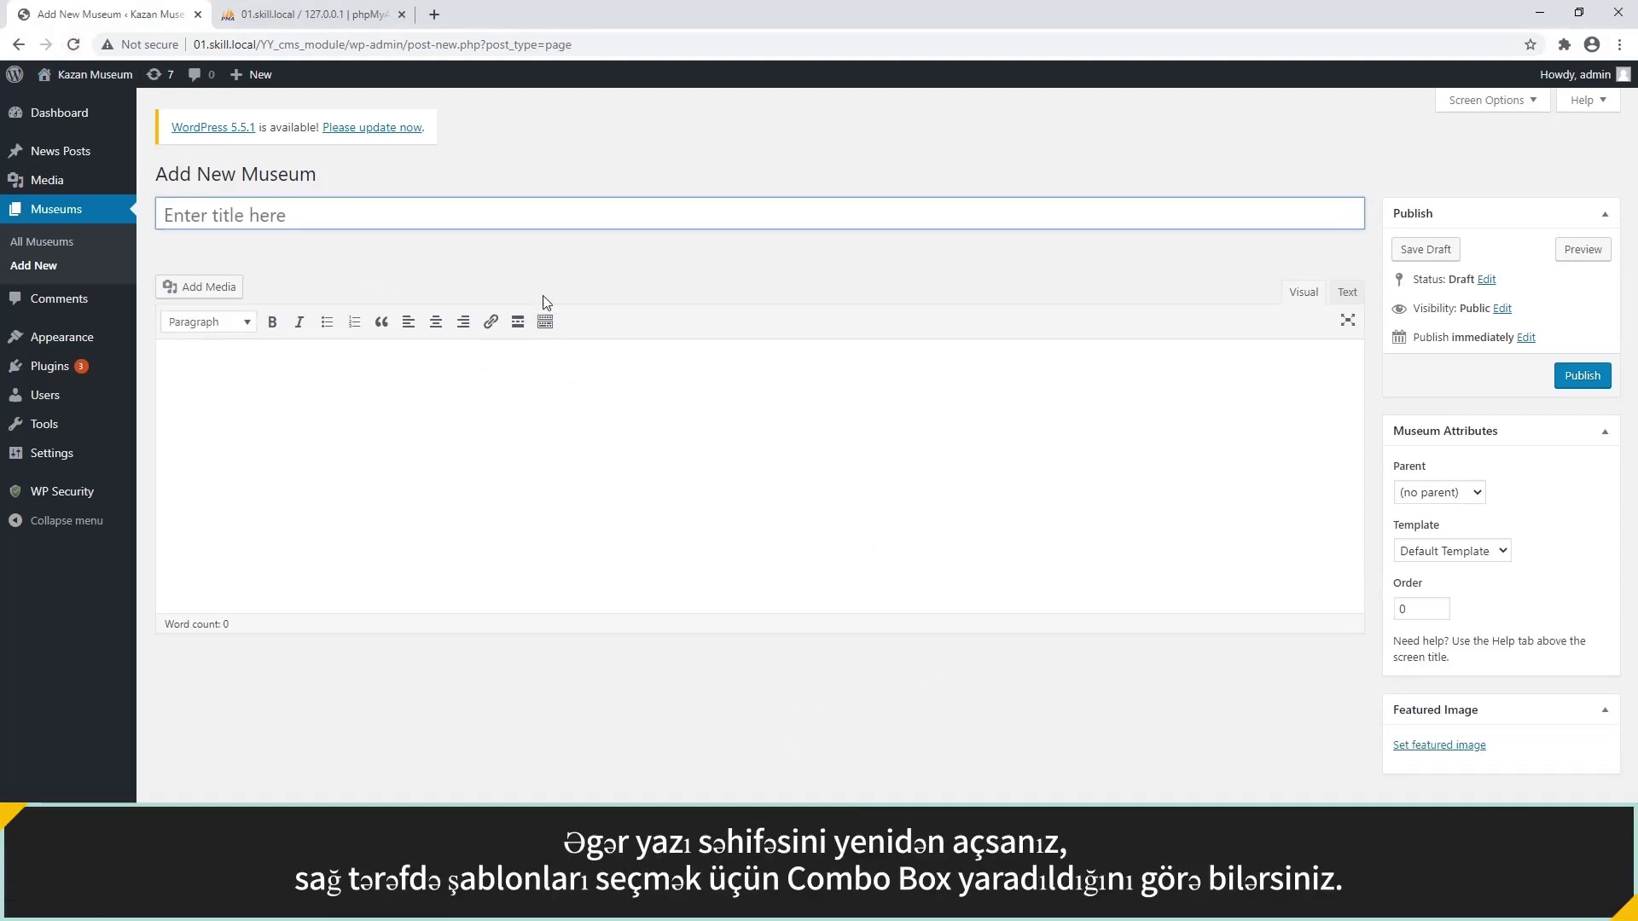
{"action": "left_click", "coordinate": [1468, 553]}
{"action": "left_click", "coordinate": [1464, 587]}
{"action": "left_click", "coordinate": [1462, 551]}
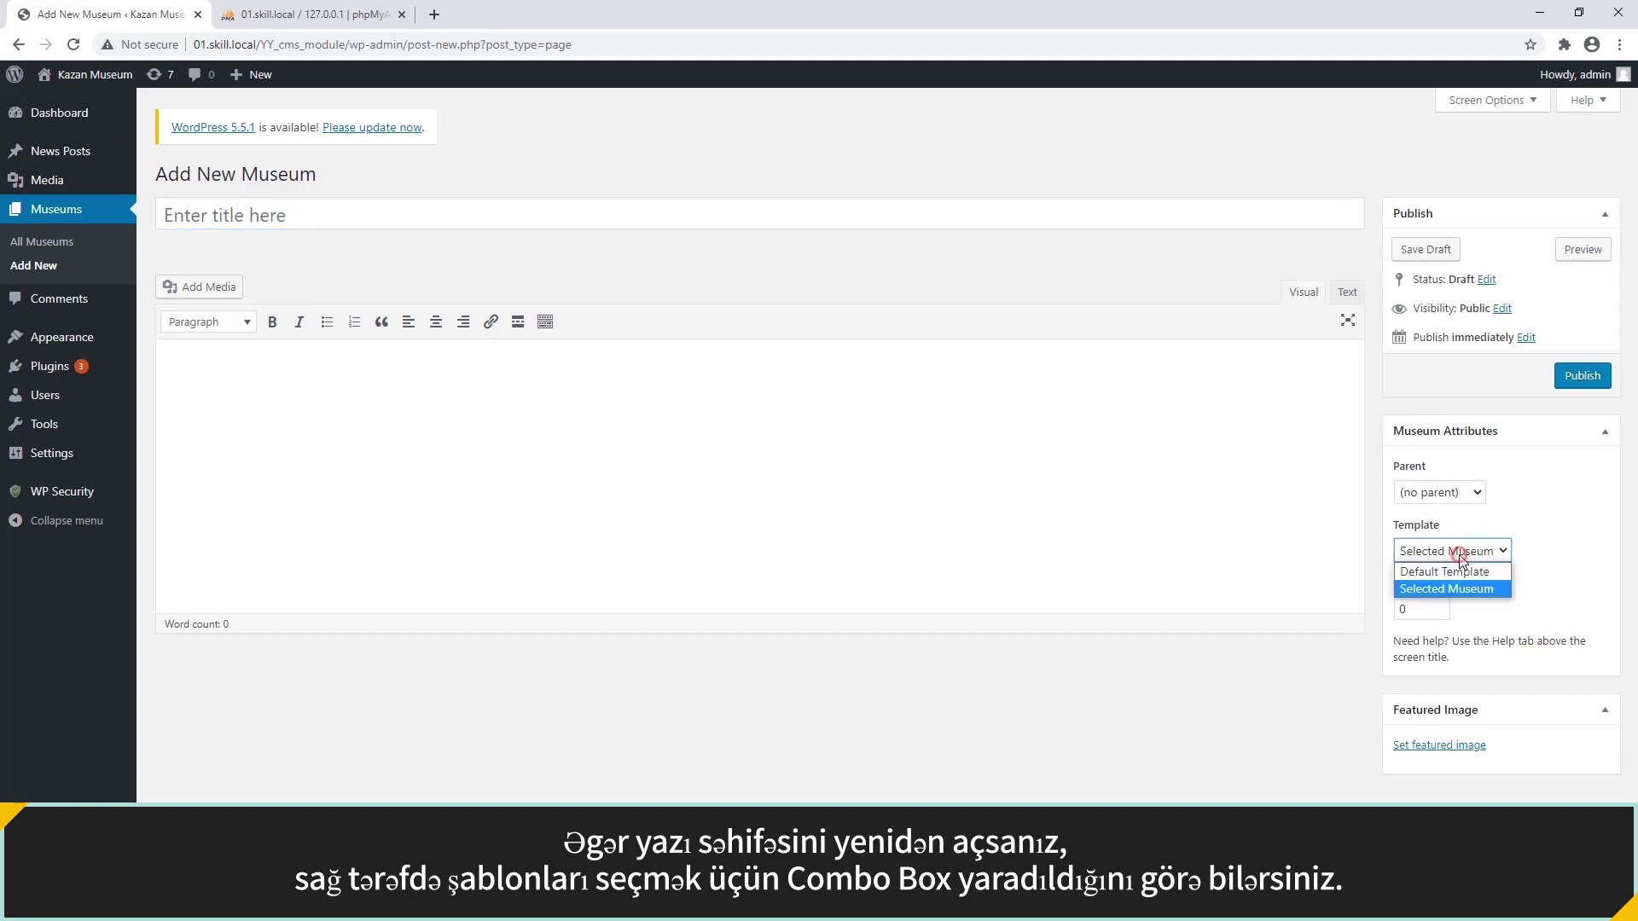
{"action": "left_click", "coordinate": [1458, 573]}
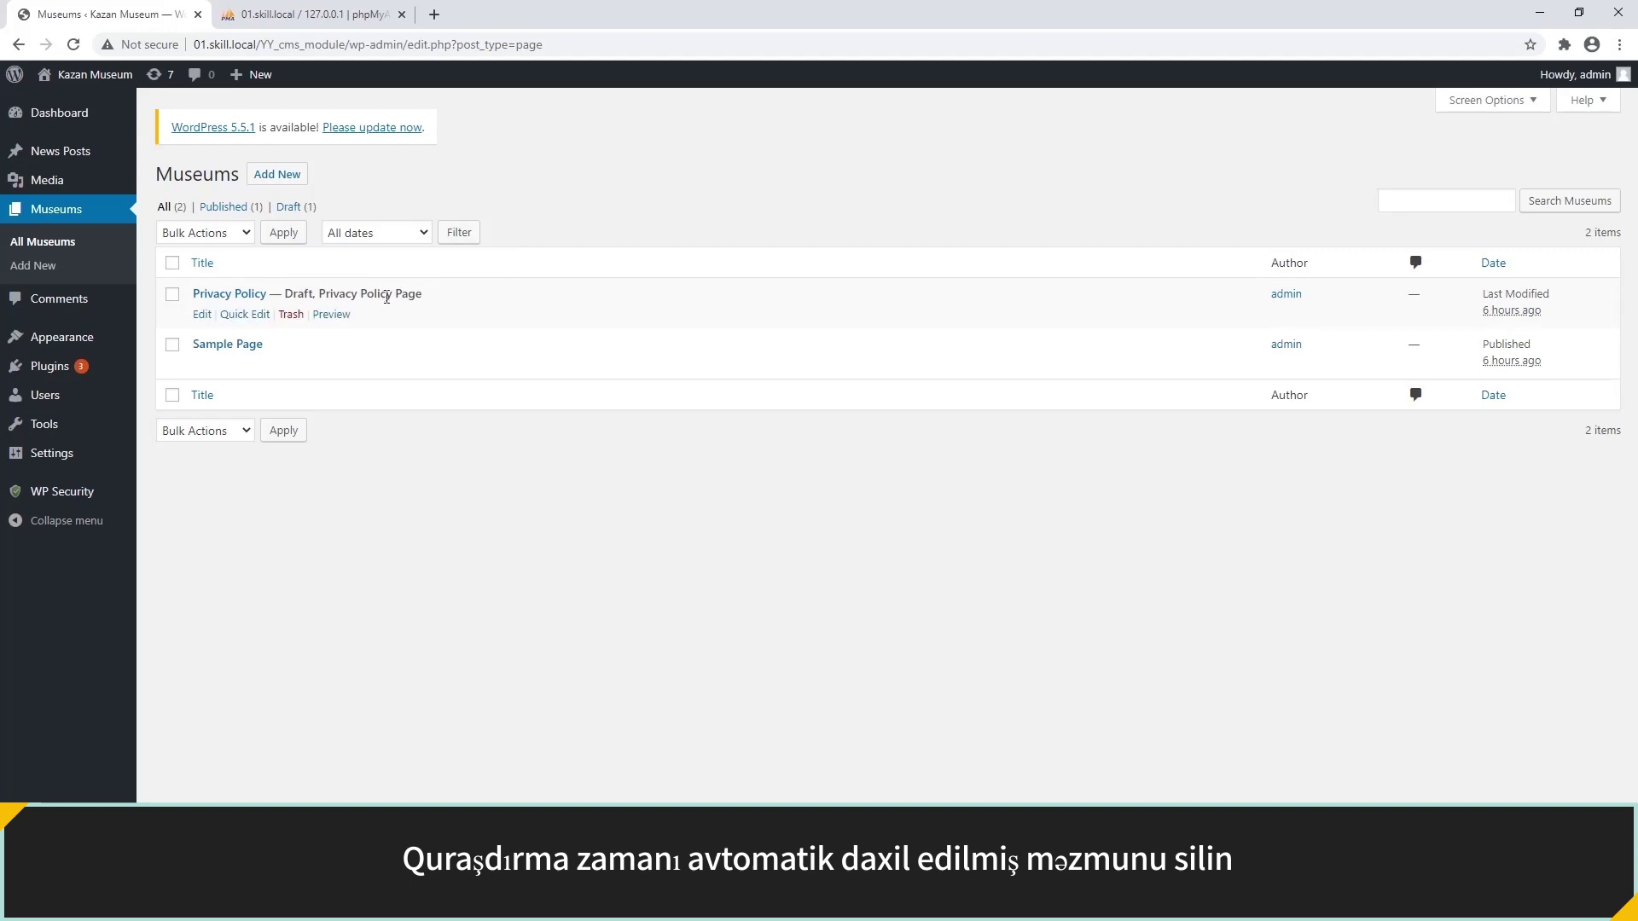
{"action": "left_click", "coordinate": [295, 314]}
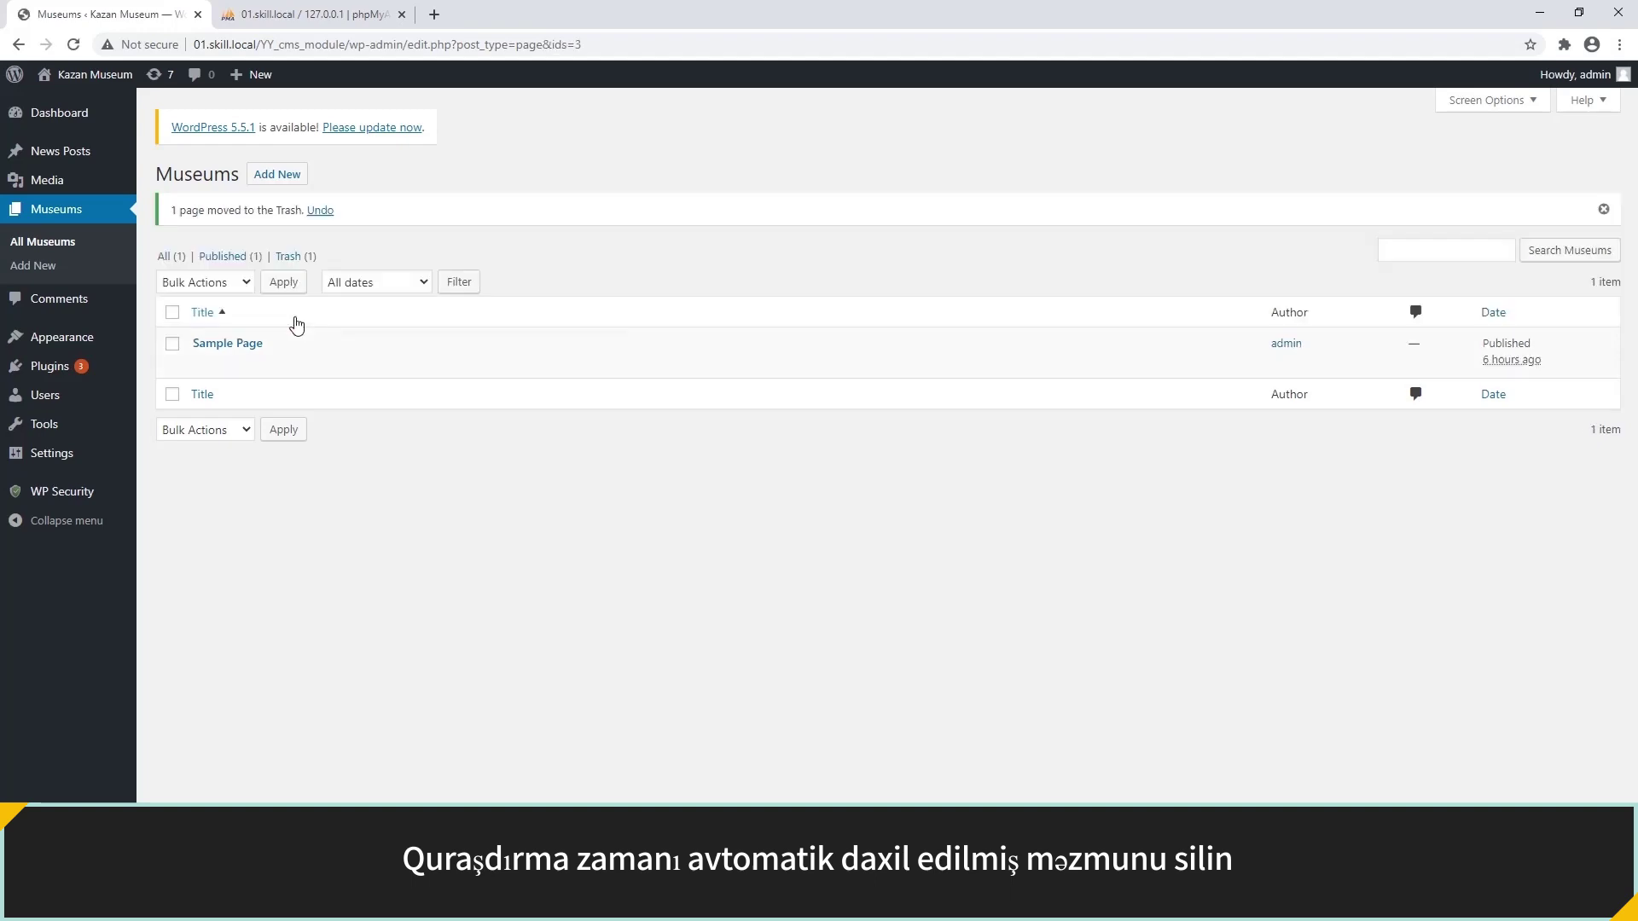
{"action": "left_click", "coordinate": [411, 518]}
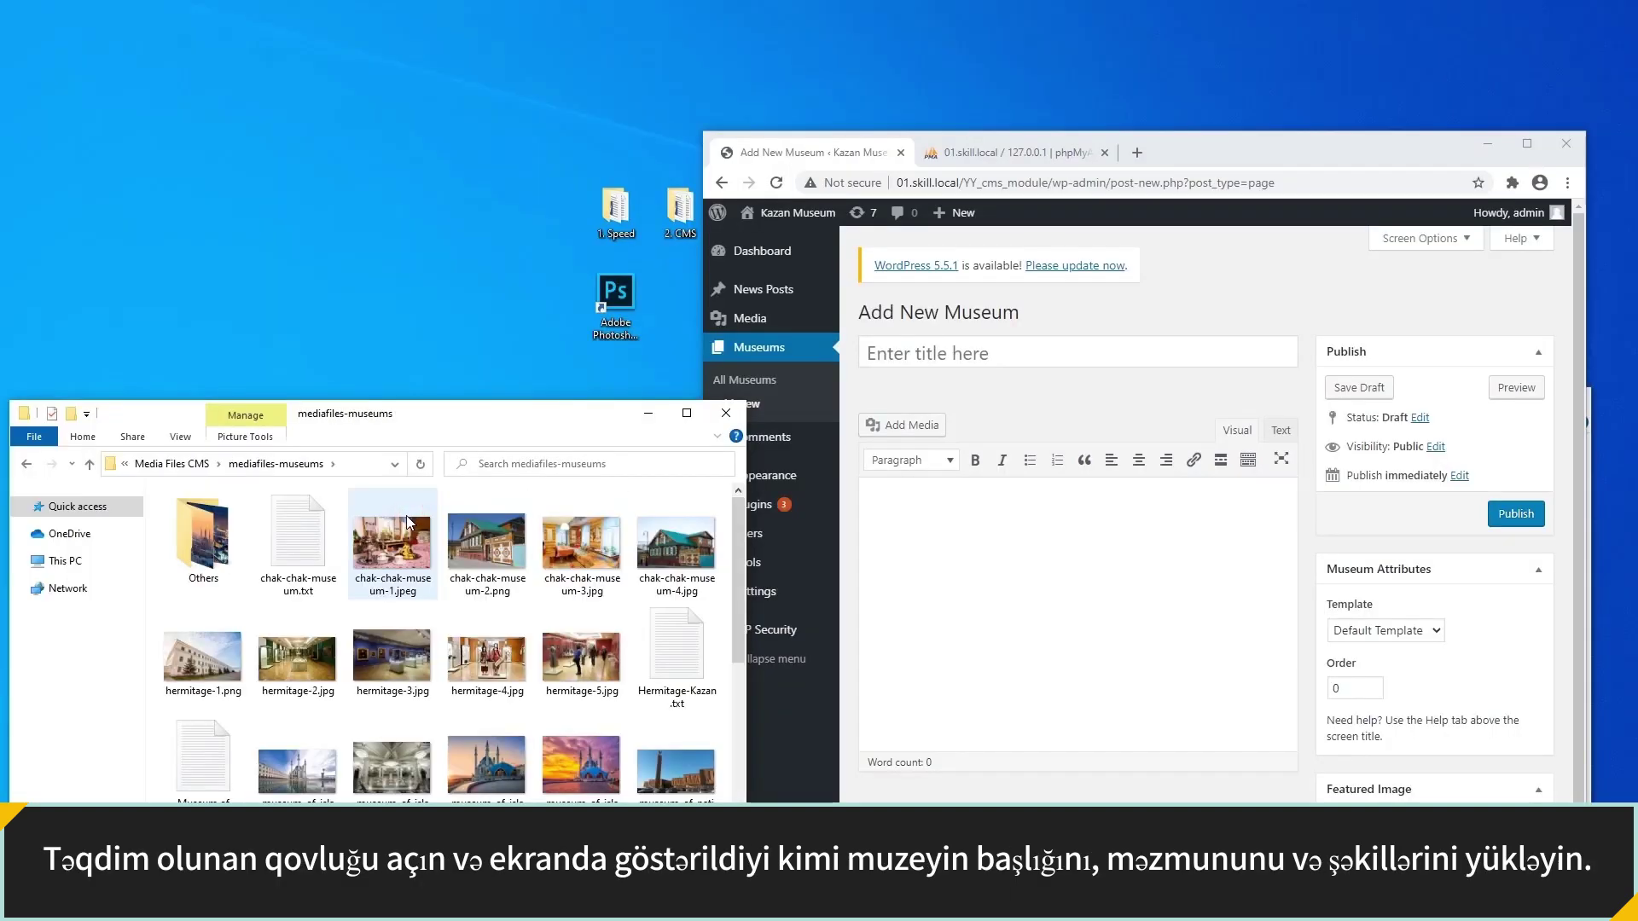
Copy 'chak-chak-museum' from the Notepad file into the new museum's title.
{"action": "double_click", "coordinate": [311, 538]}
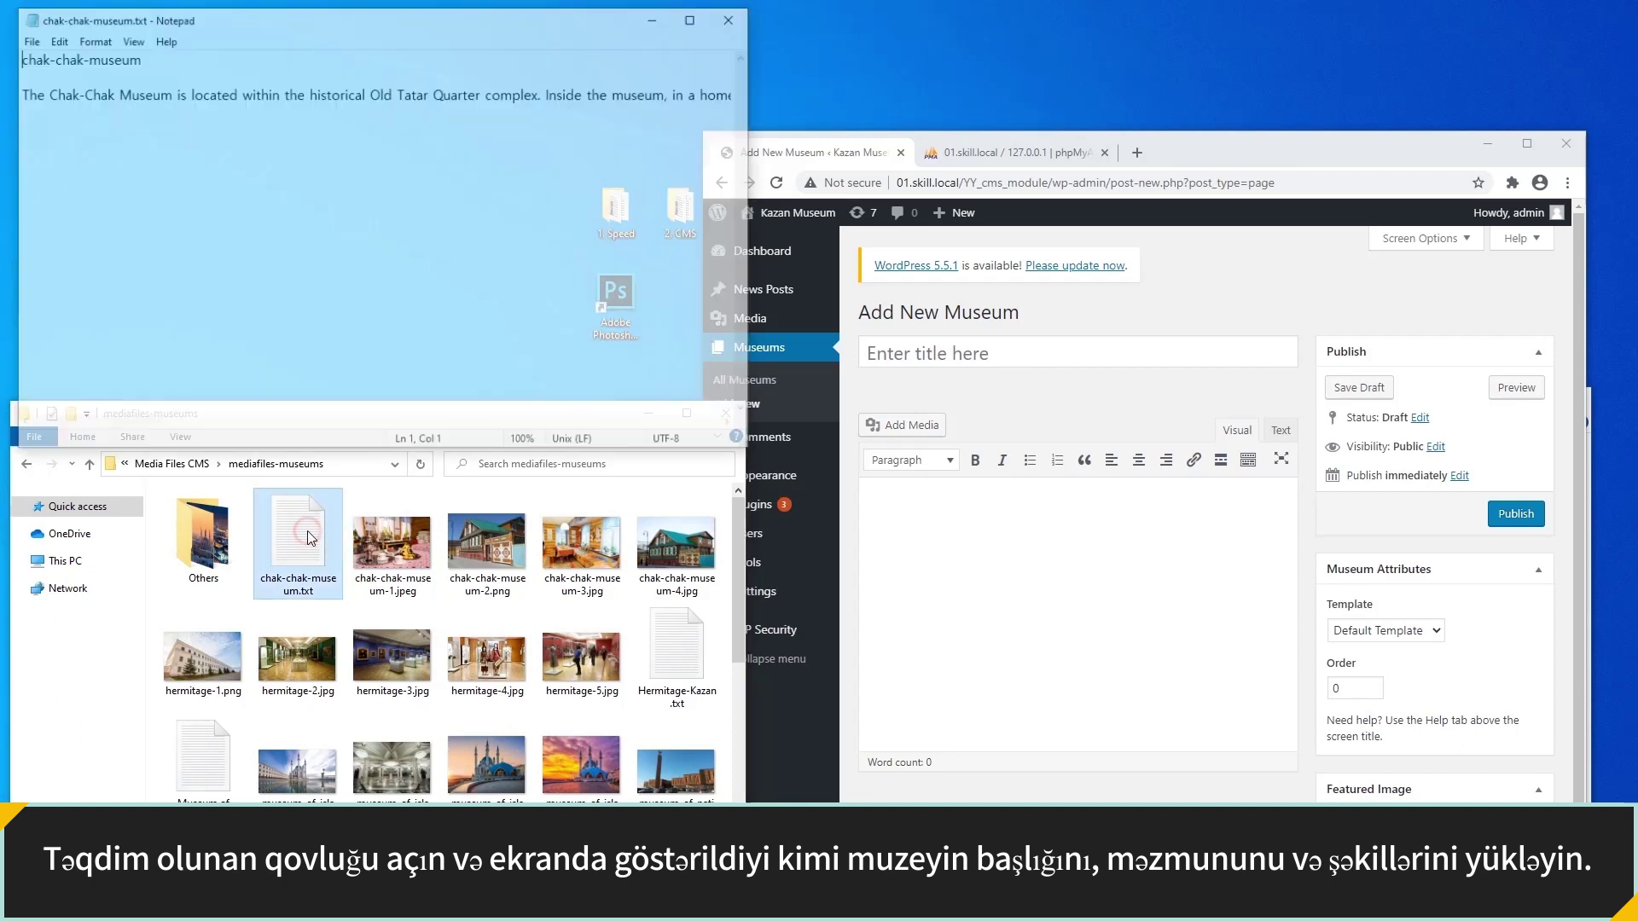
{"action": "left_click", "coordinate": [194, 57]}
{"action": "left_click_drag", "start_coordinate": [193, 57], "coordinate": [16, 57]}
{"action": "right_click", "coordinate": [53, 56]}
{"action": "left_click", "coordinate": [94, 109]}
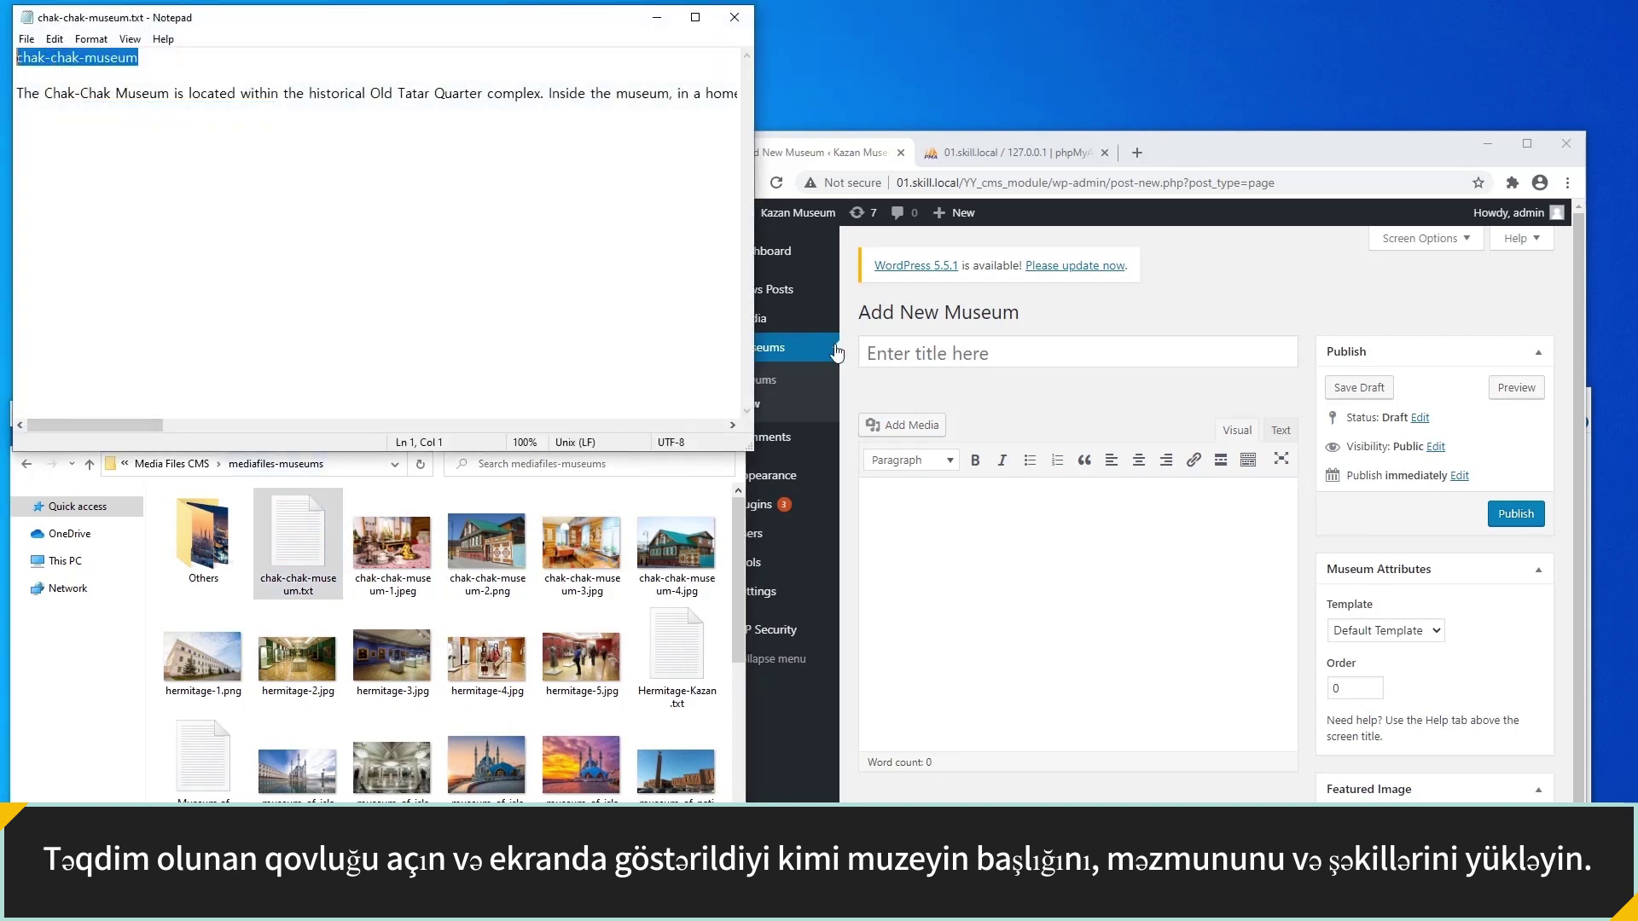
{"action": "left_click", "coordinate": [895, 352]}
{"action": "right_click", "coordinate": [896, 353]}
{"action": "left_click", "coordinate": [948, 479]}
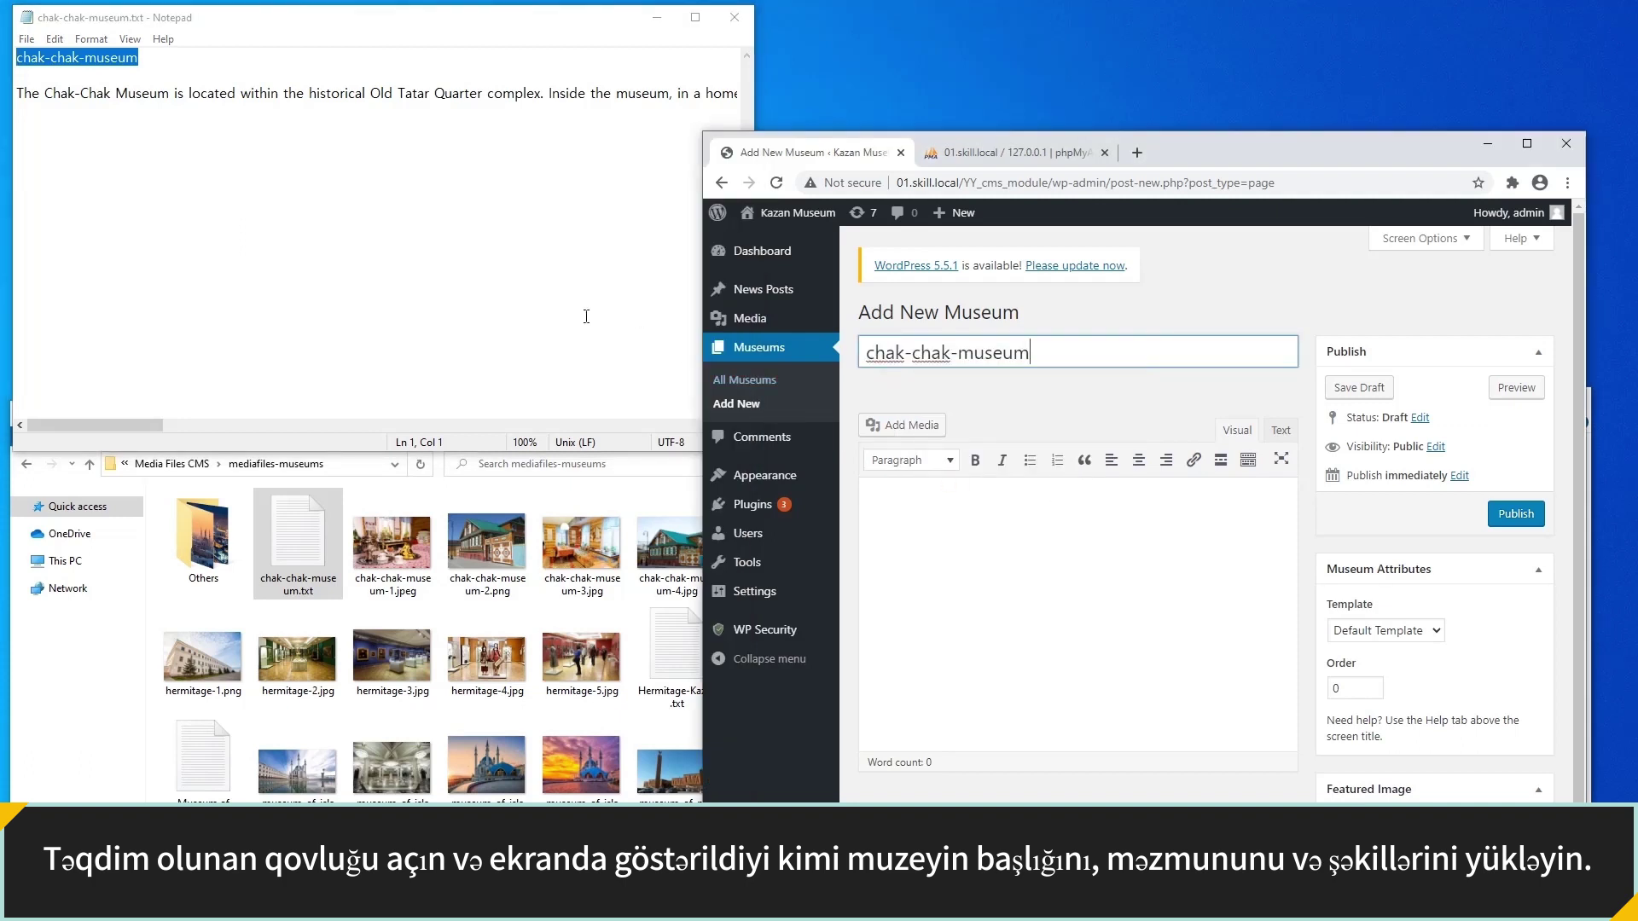
Paste the museum description from Notepad into the page body.
{"action": "left_click_drag", "start_coordinate": [17, 97], "coordinate": [165, 105]}
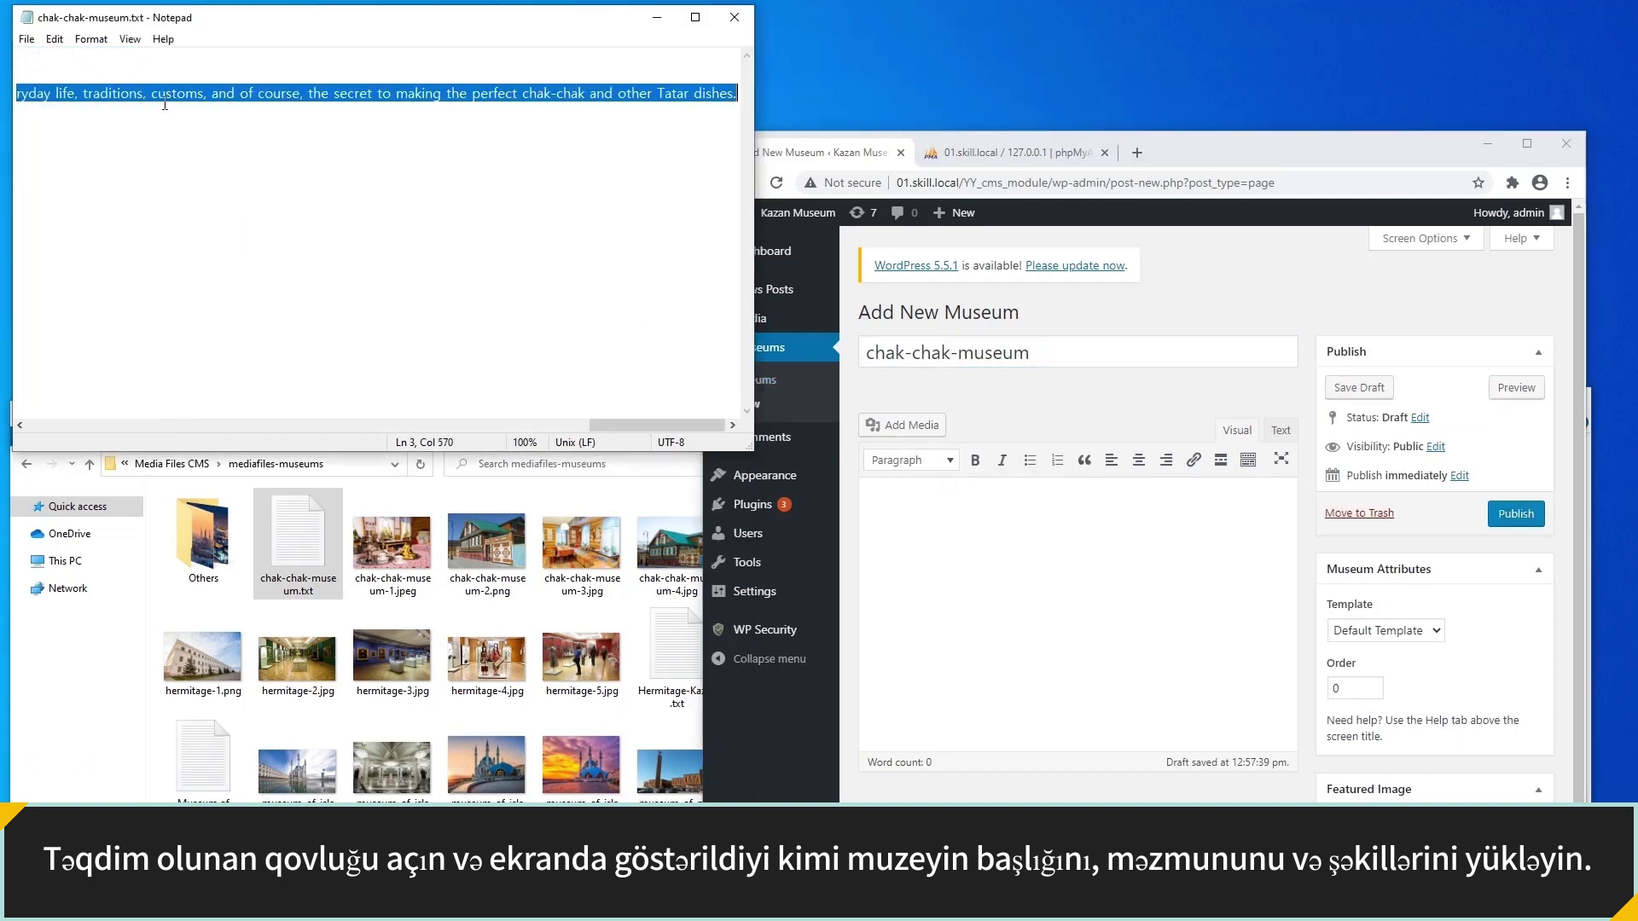
{"action": "right_click", "coordinate": [173, 98]}
{"action": "left_click", "coordinate": [204, 153]}
{"action": "left_click", "coordinate": [881, 544]}
{"action": "right_click", "coordinate": [872, 509]}
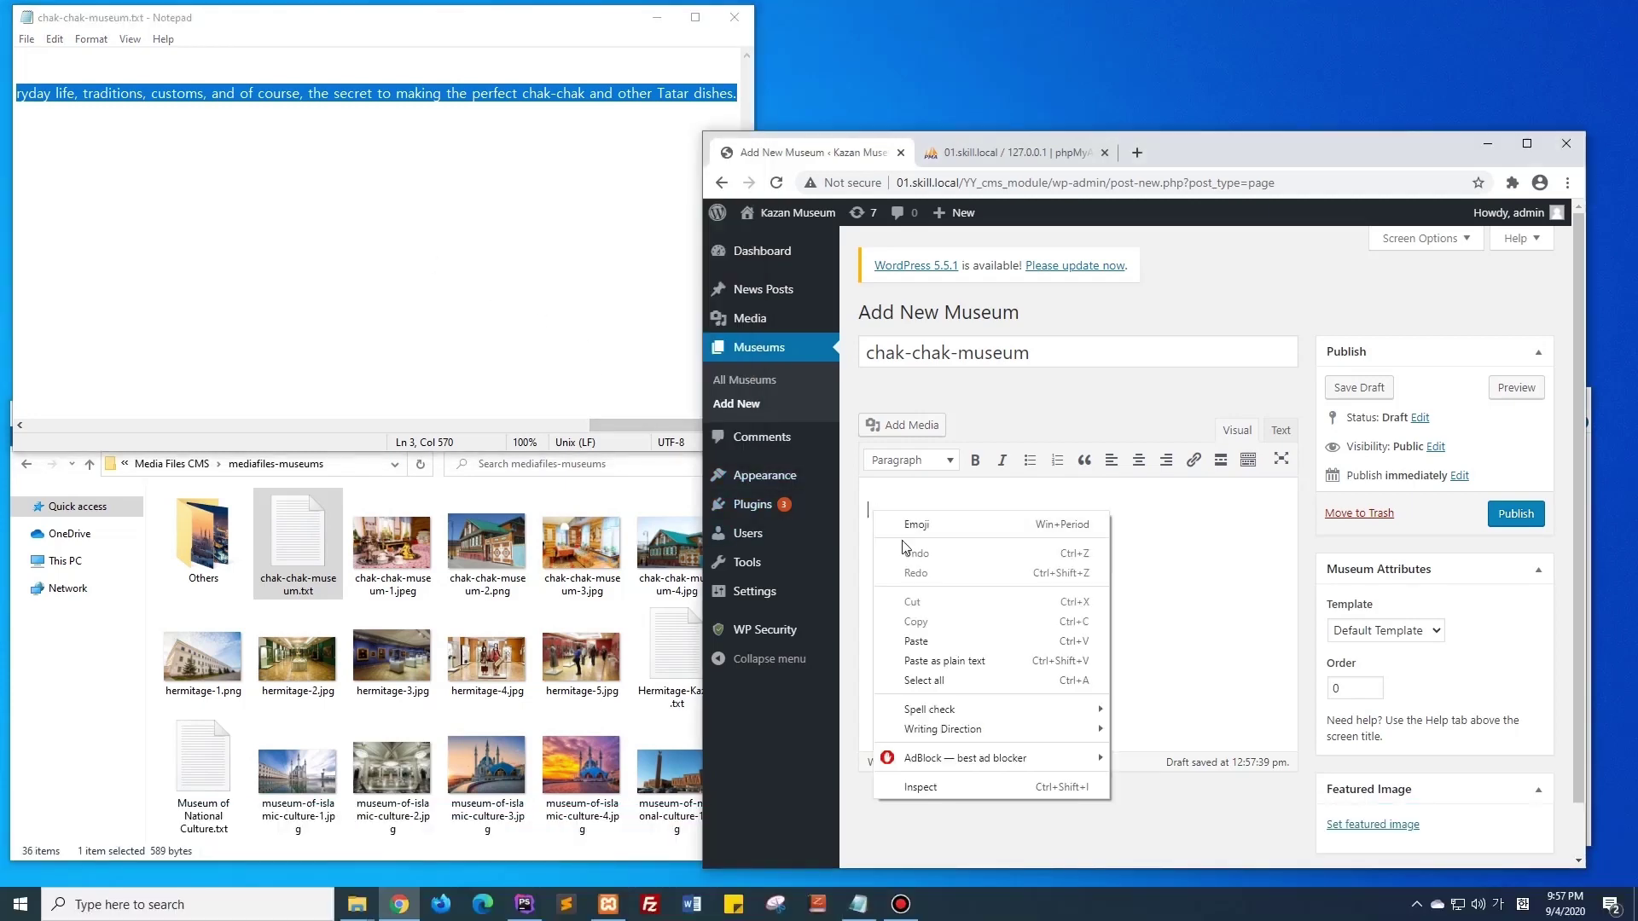
{"action": "left_click", "coordinate": [989, 633]}
Choose the Selected Museum template, upload chak-chak-museum-2.png as featured image, and publish.
{"action": "left_click", "coordinate": [1338, 638]}
{"action": "left_click", "coordinate": [1349, 662]}
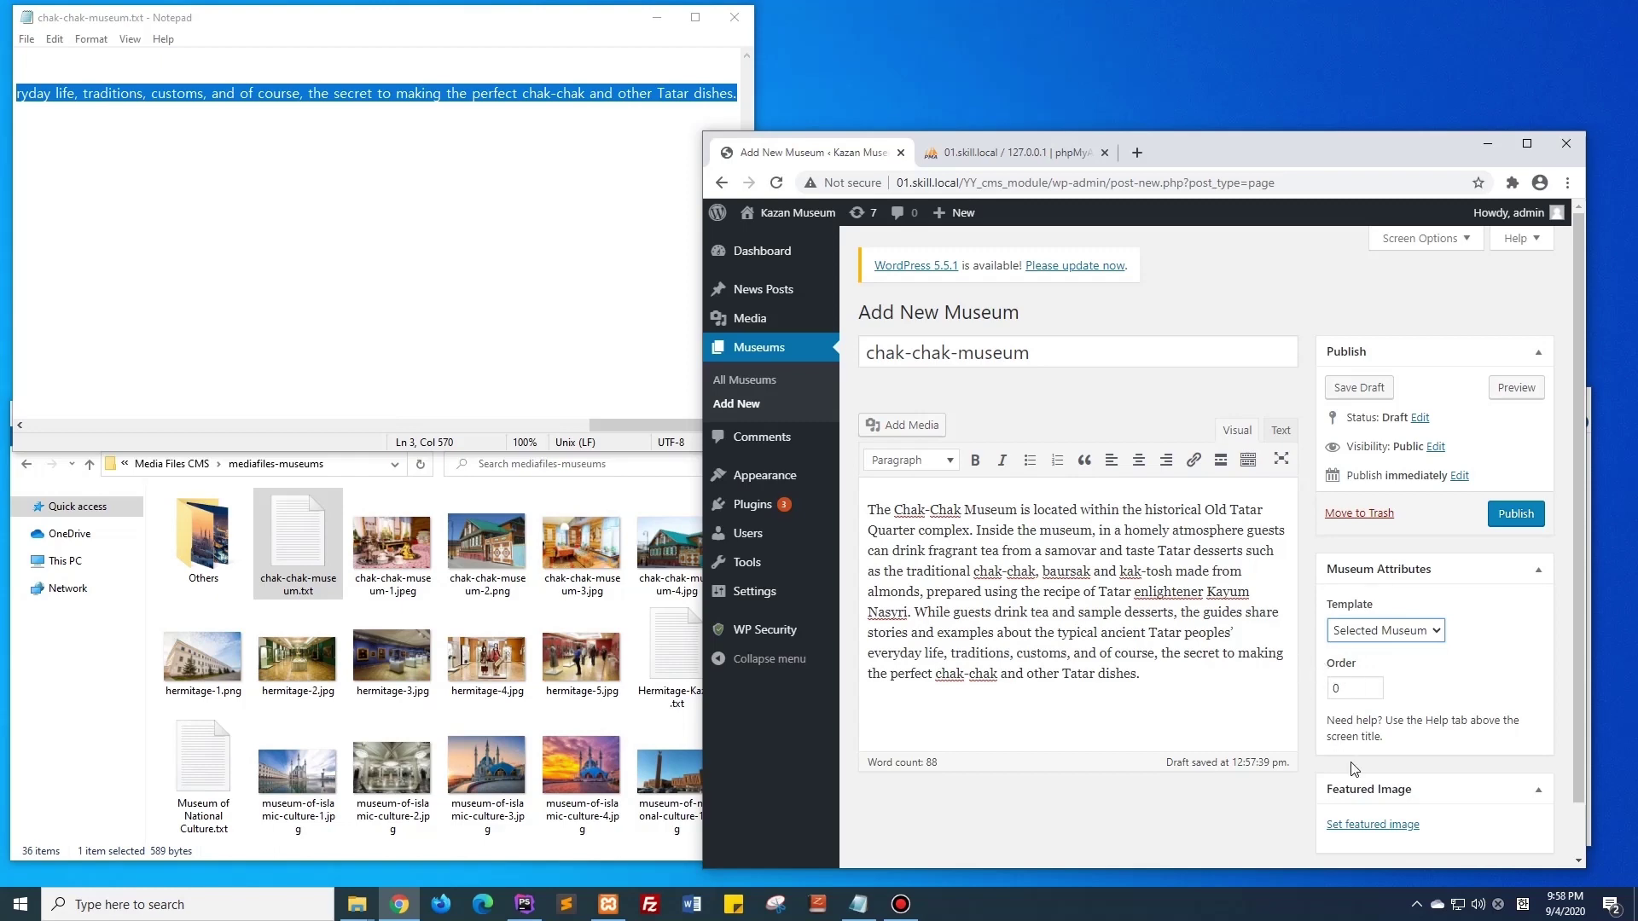
{"action": "left_click", "coordinate": [1395, 825]}
{"action": "left_click_drag", "start_coordinate": [479, 584], "coordinate": [891, 618]}
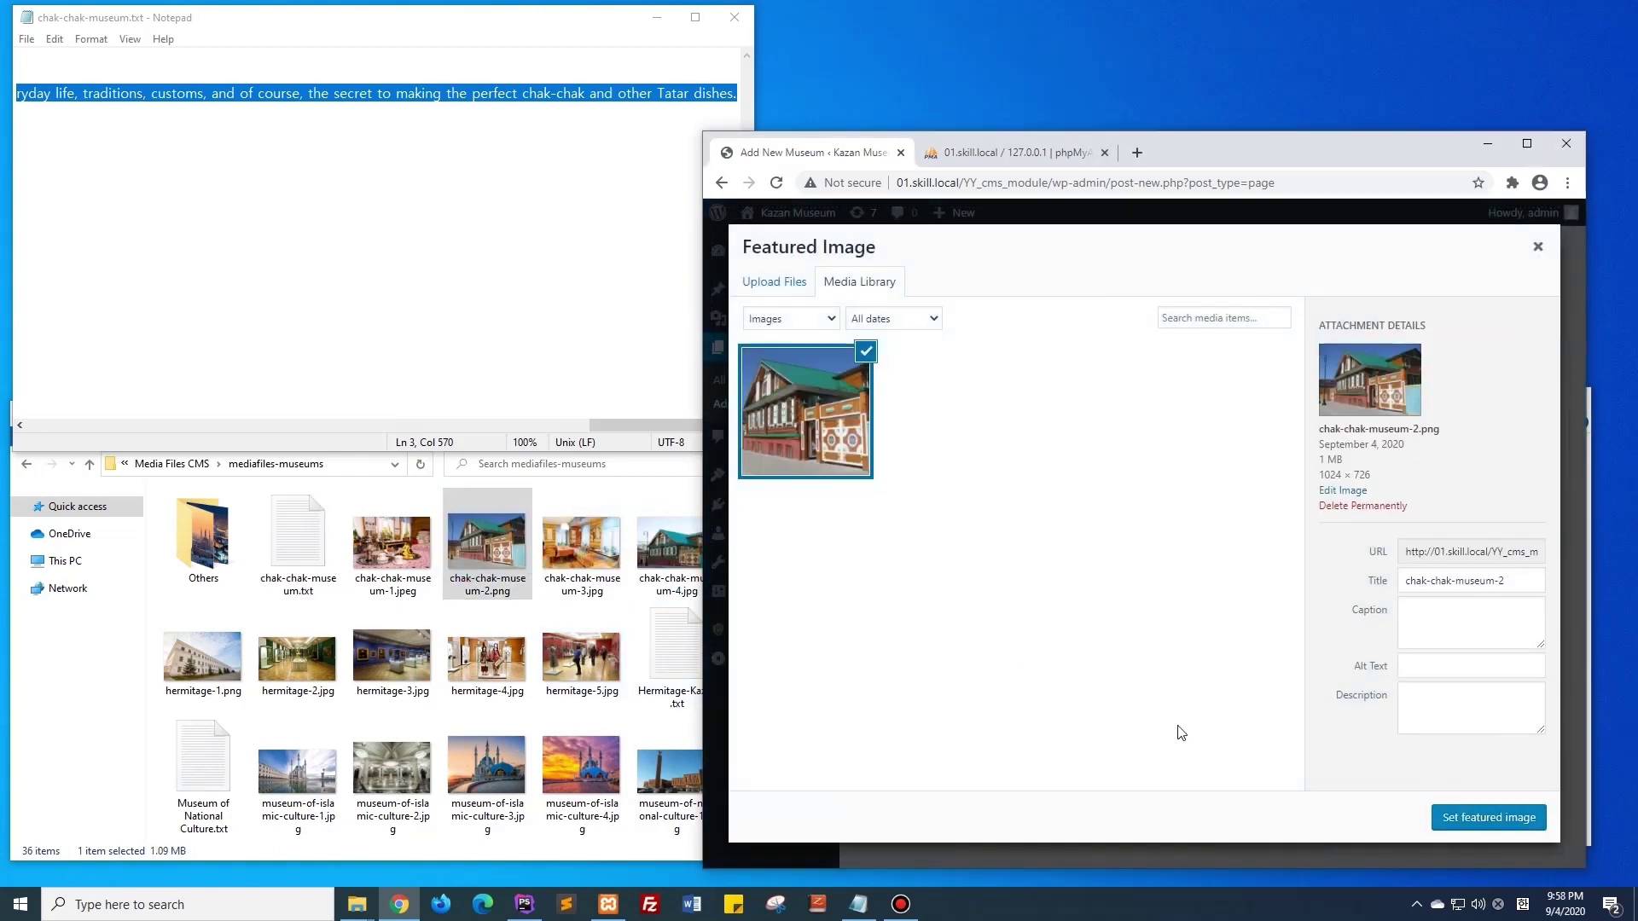
{"action": "left_click", "coordinate": [1445, 820]}
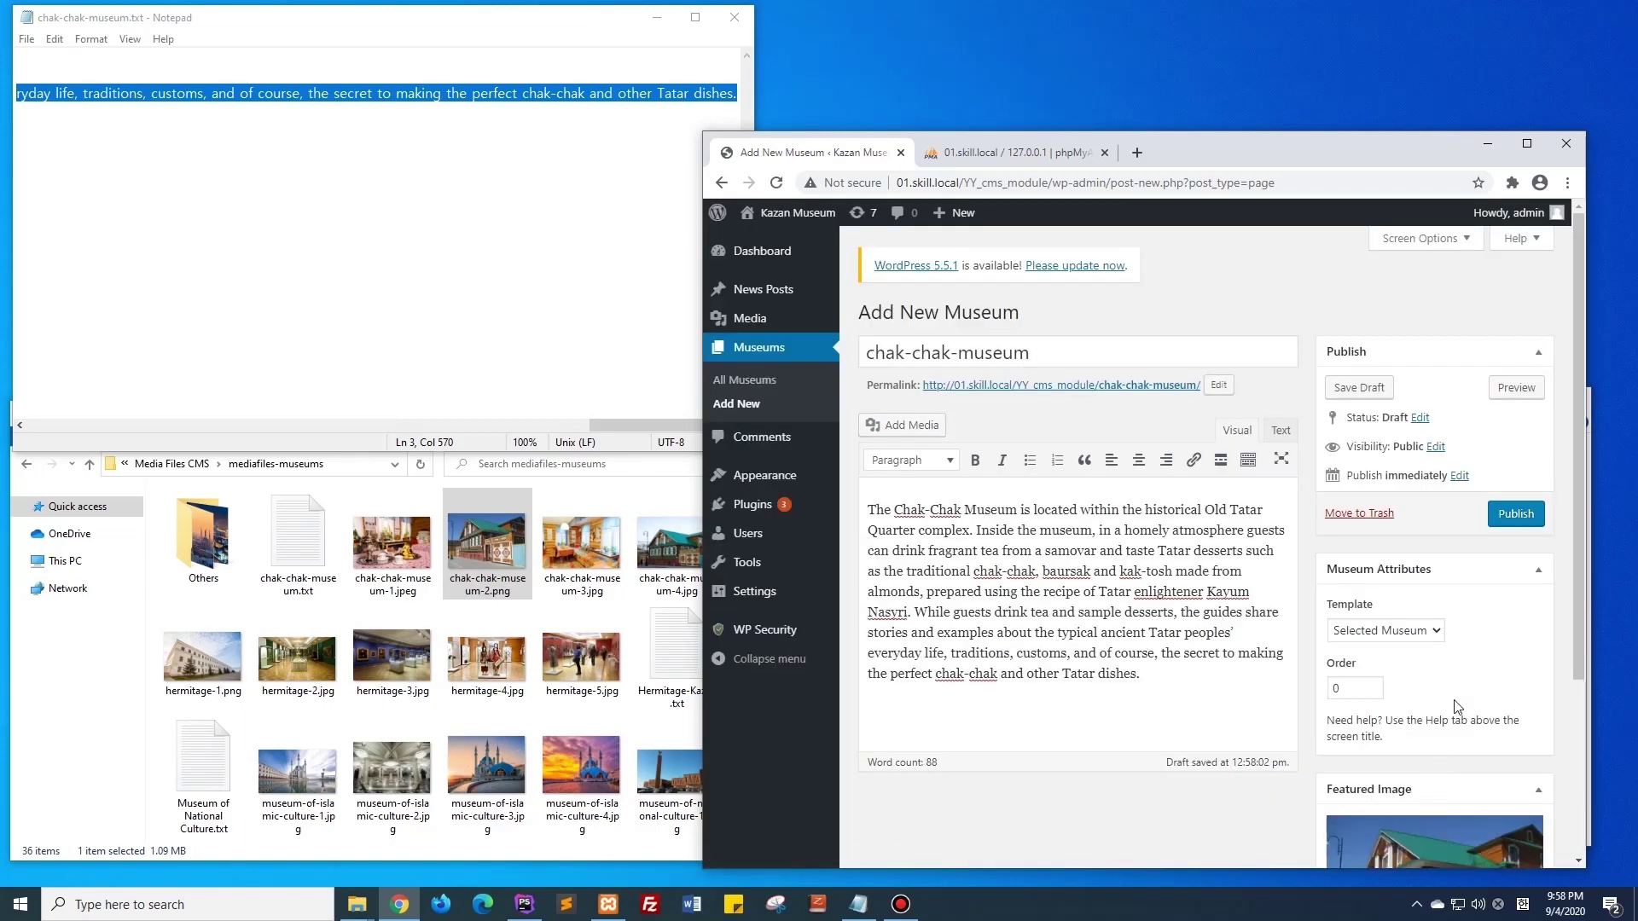
{"action": "left_click", "coordinate": [1516, 513]}
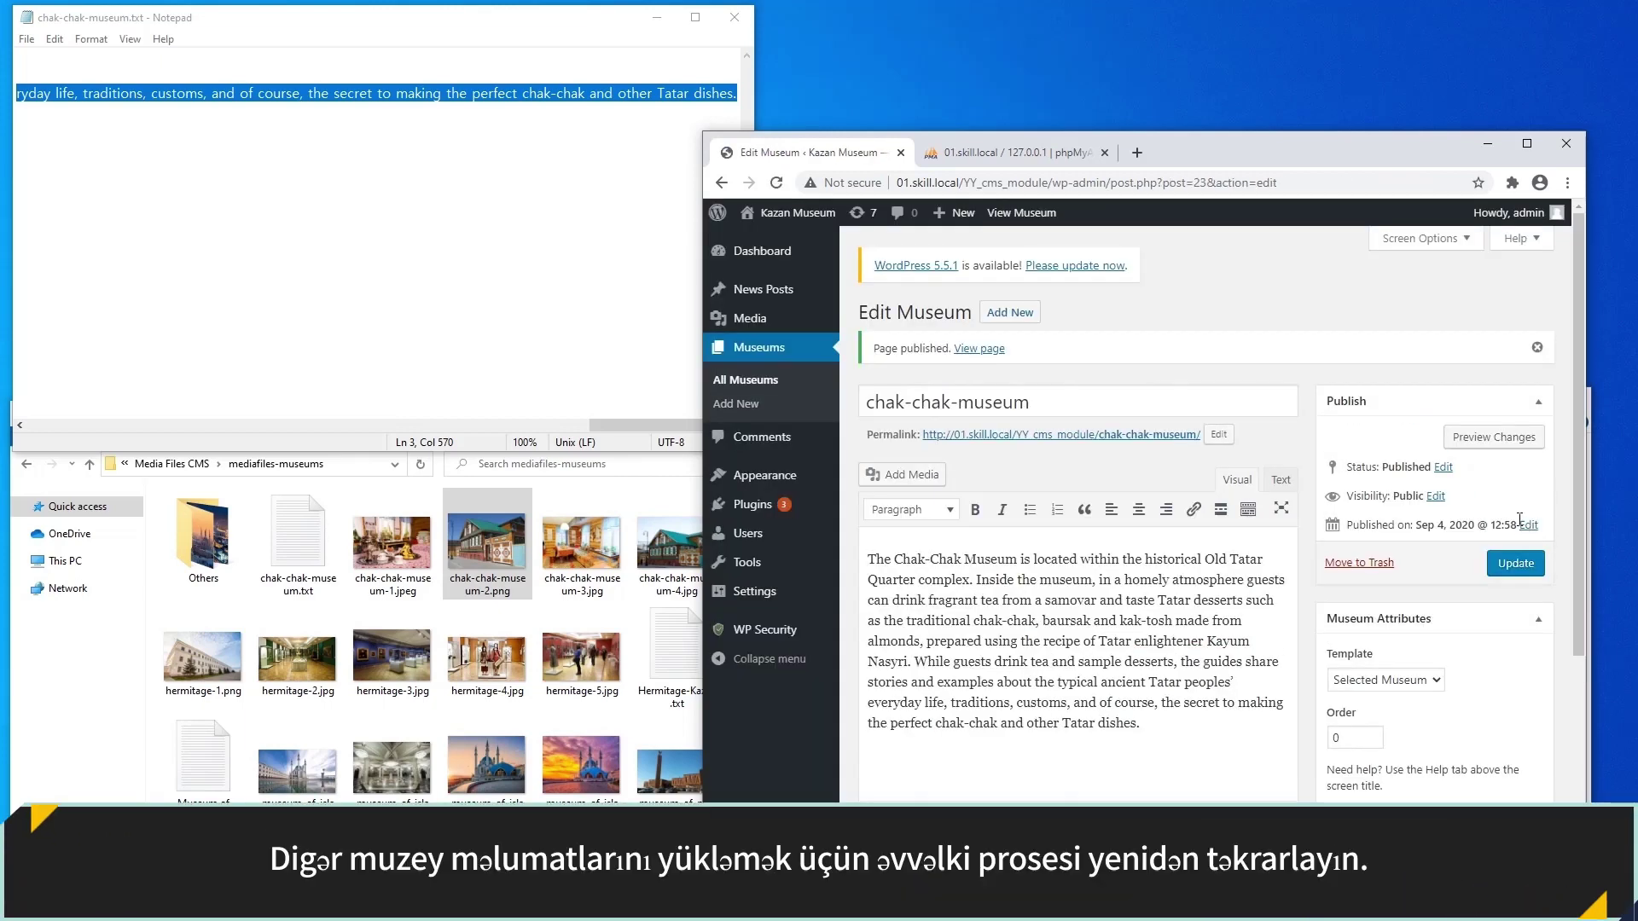
Quick-edit the chak-chak-museum title to read 'Chak-Chak Museum'.
{"action": "left_click", "coordinate": [1004, 314]}
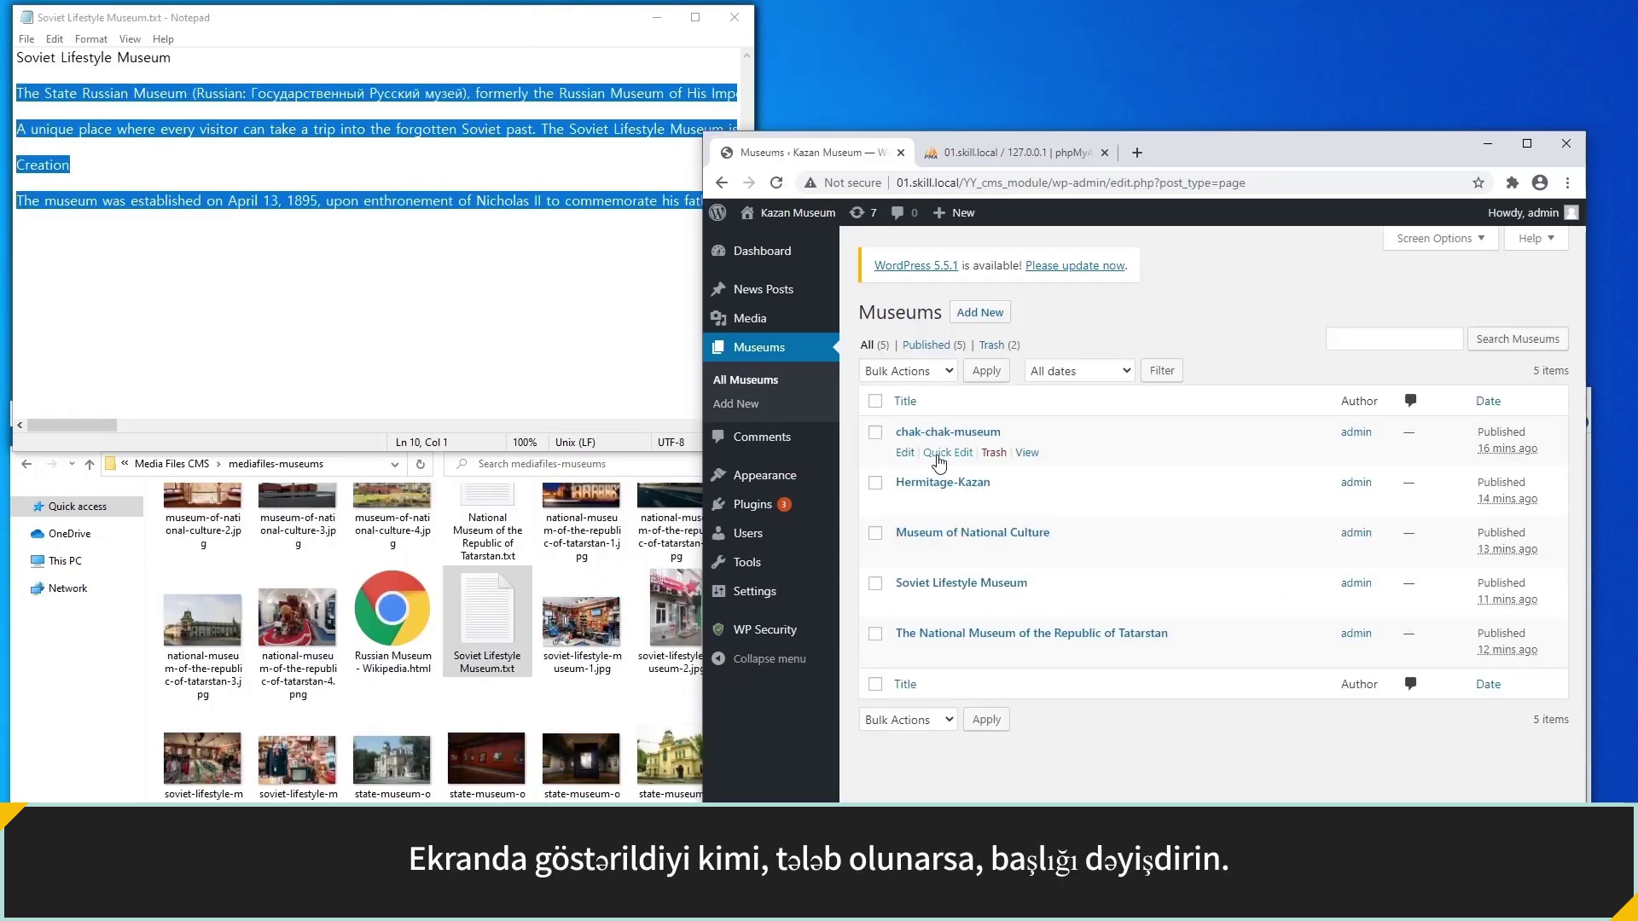
{"action": "left_click", "coordinate": [938, 450]}
{"action": "type", "text": "Chak-chak-museum"}
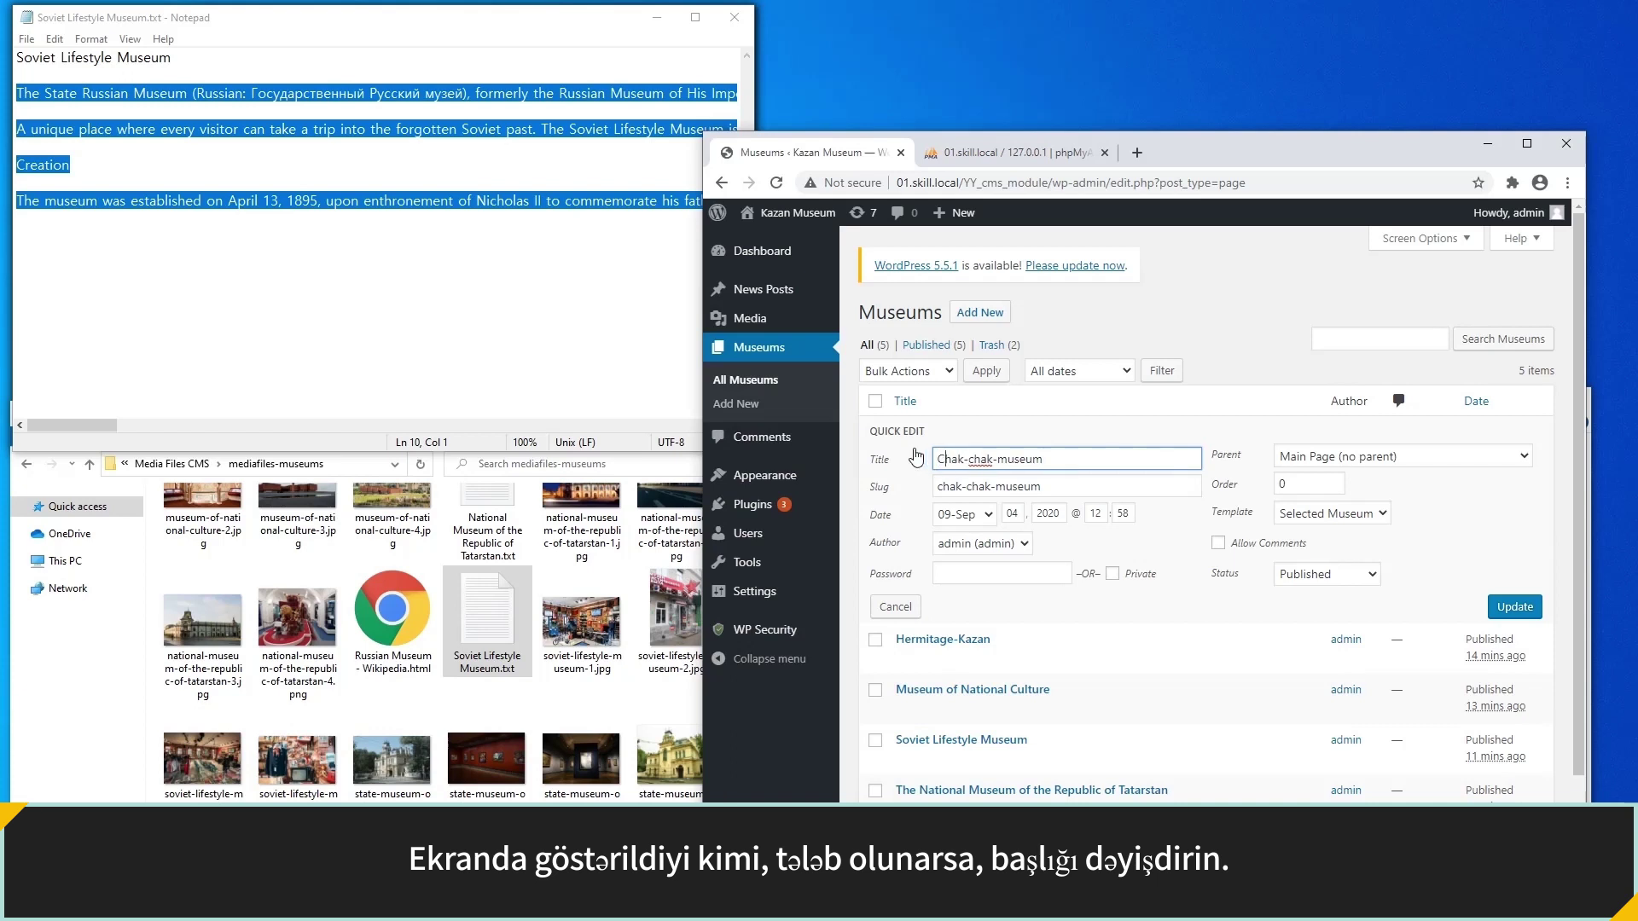
{"action": "type", "text": "C"}
{"action": "key", "text": "Right"}
{"action": "key", "text": "Right"}
{"action": "key", "text": "Right"}
{"action": "key", "text": "Delete"}
{"action": "key", "text": "Delete"}
{"action": "type", "text": "M"}
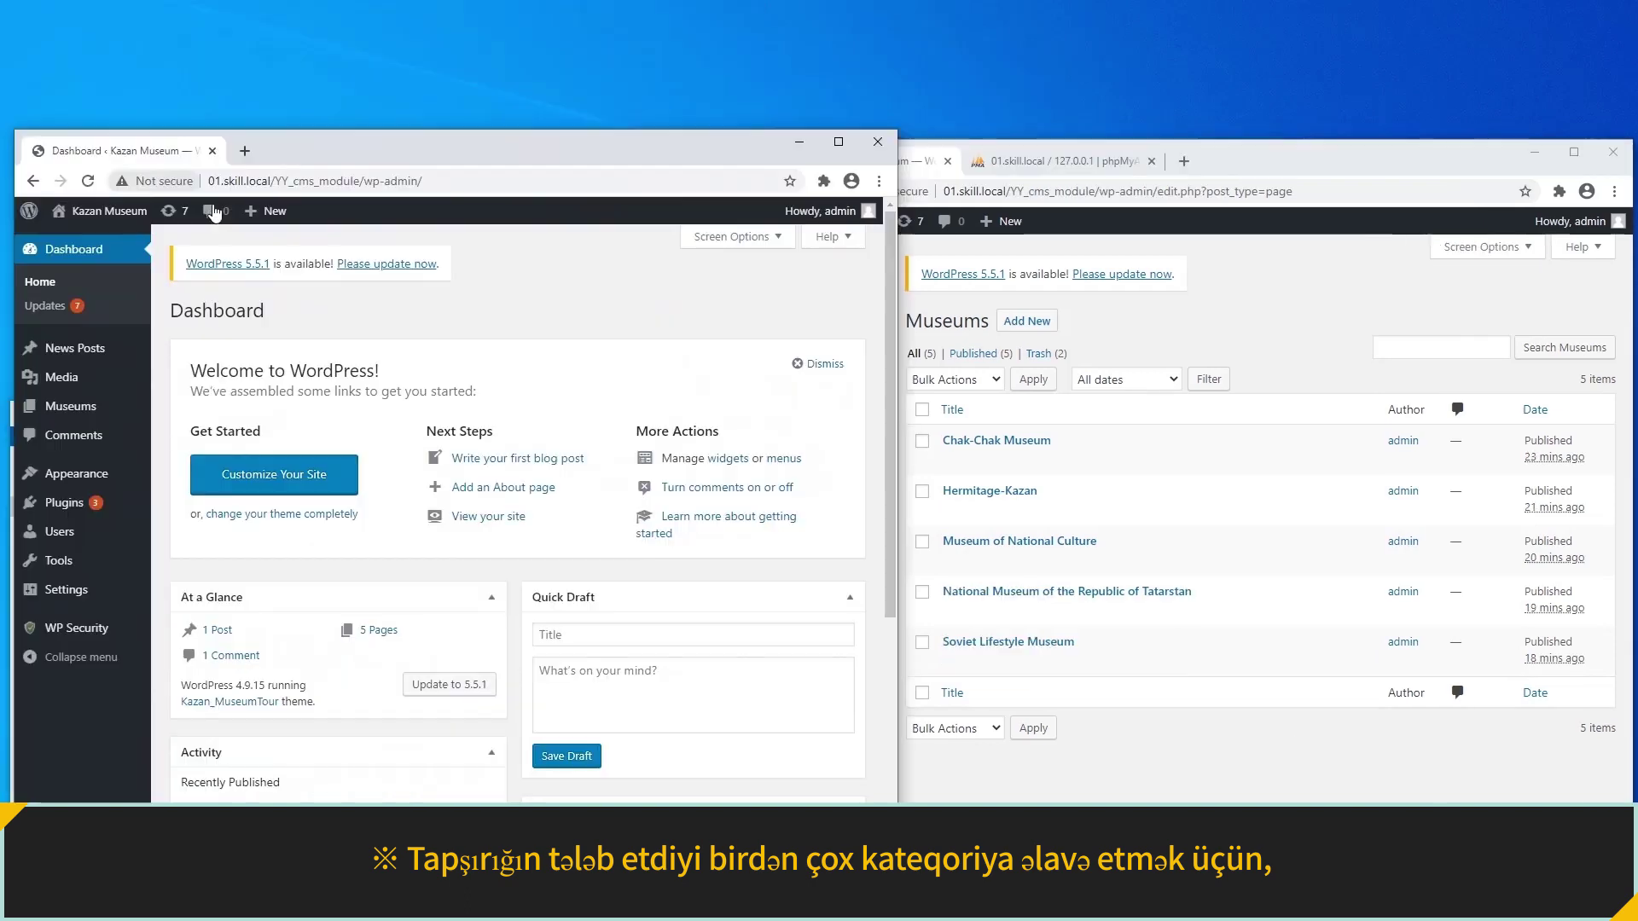
Rename the Uncategorized category to News with the slug news.
{"action": "mouse_move", "coordinate": [125, 357]}
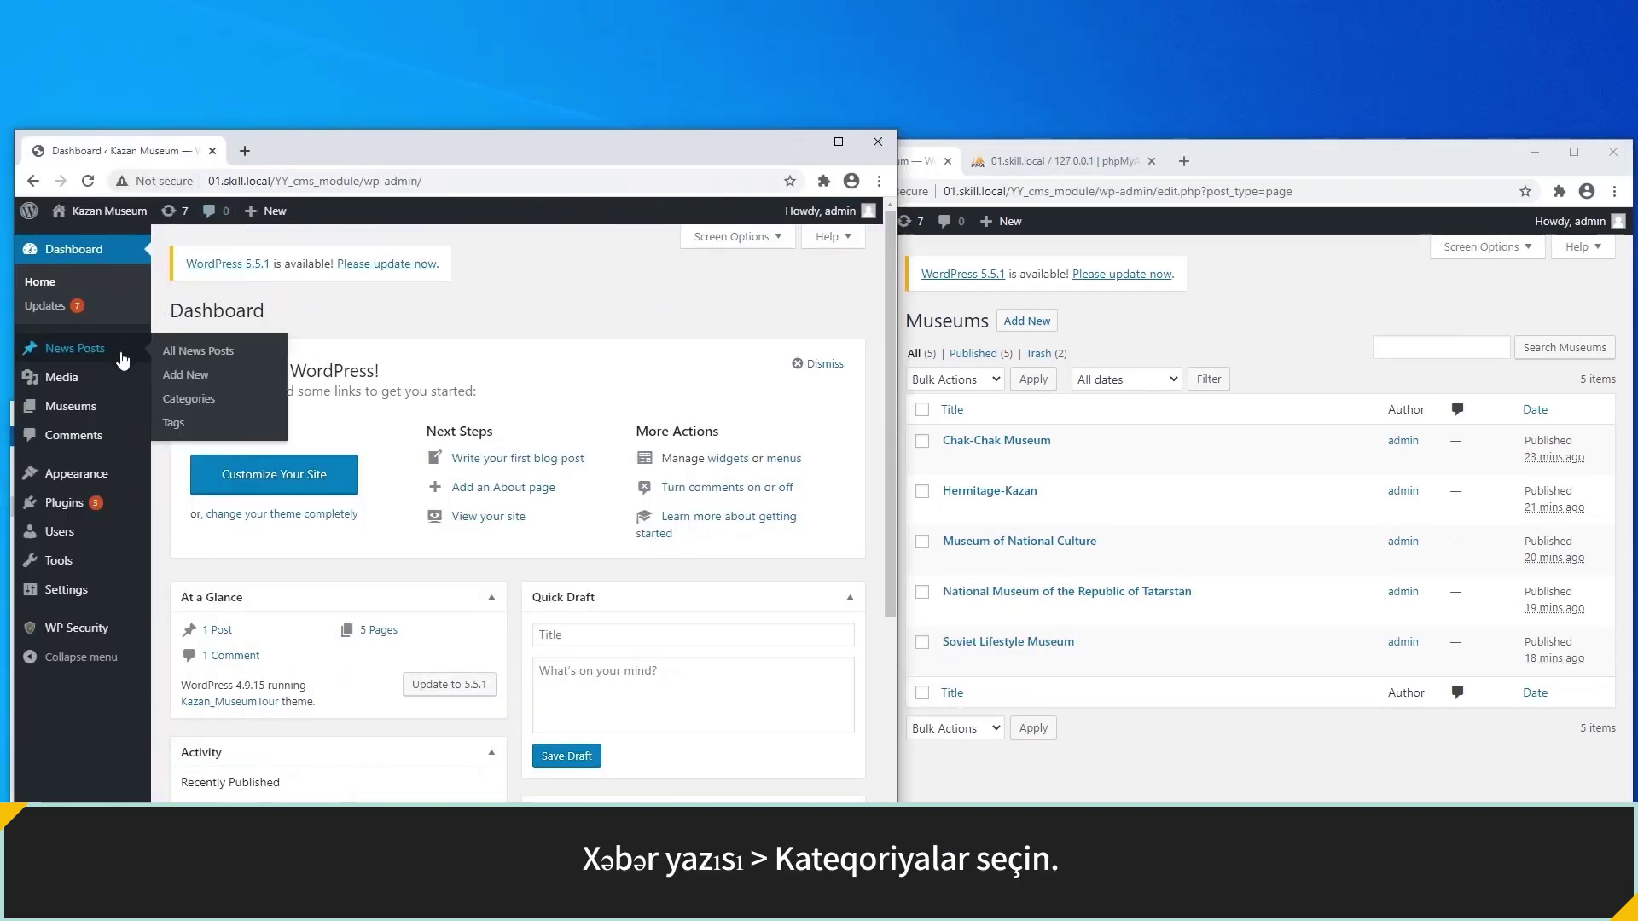
{"action": "left_click", "coordinate": [202, 401]}
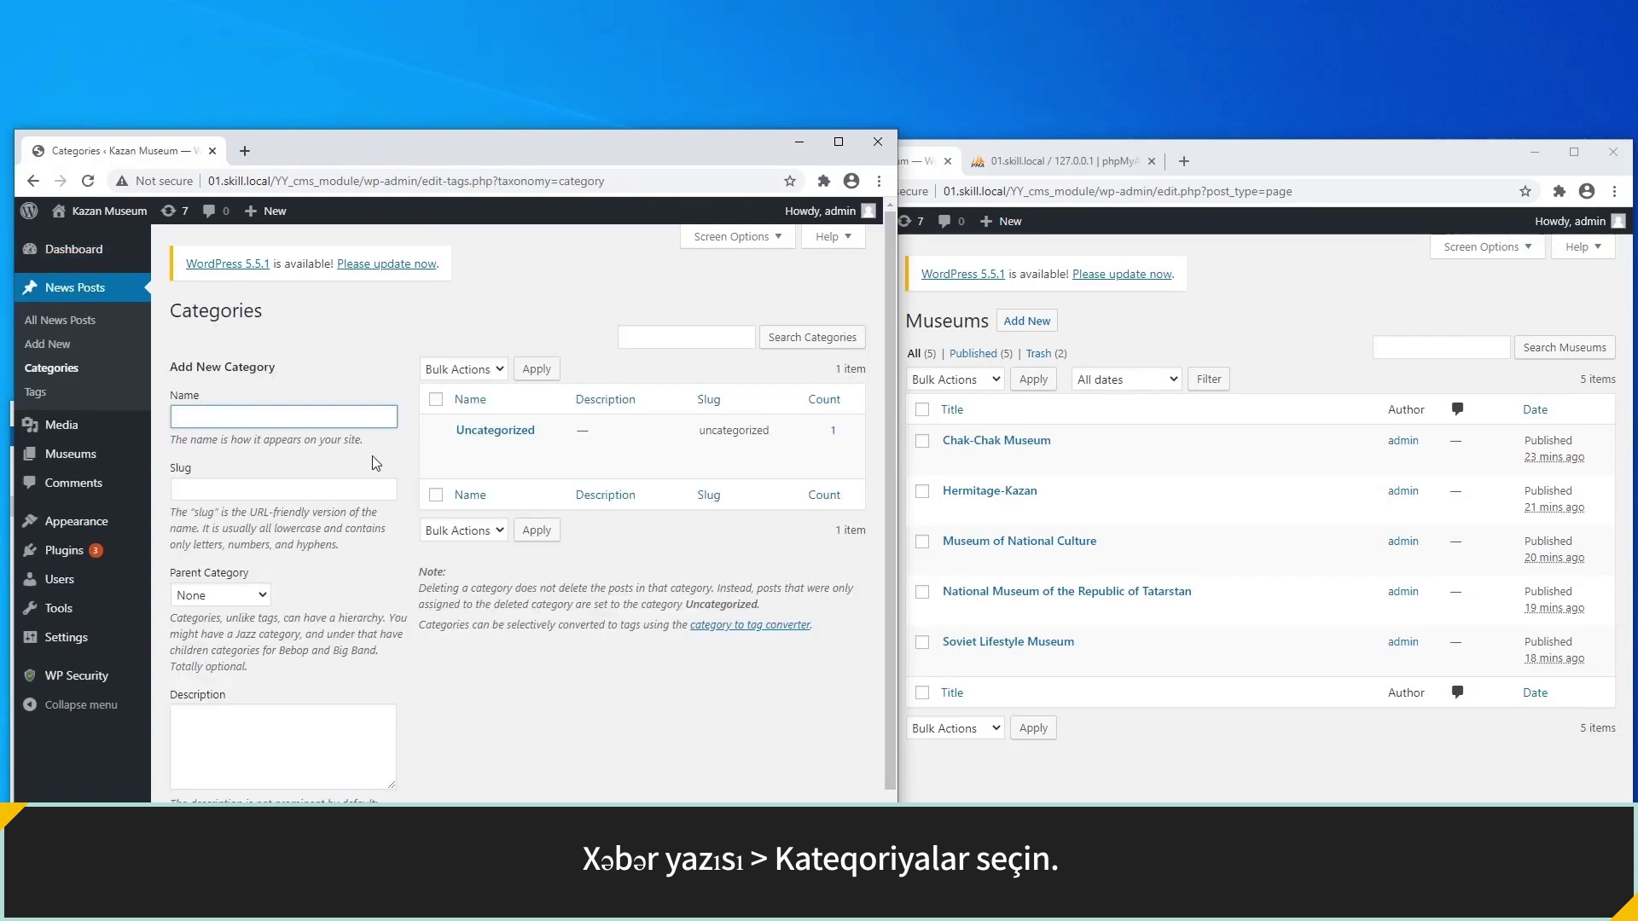
{"action": "left_click", "coordinate": [509, 448]}
{"action": "left_click_drag", "start_coordinate": [580, 457], "coordinate": [486, 473]}
{"action": "type", "text": "Ne"}
{"action": "double_click", "coordinate": [532, 485]}
{"action": "type", "text": "news"}
{"action": "left_click", "coordinate": [775, 521]}
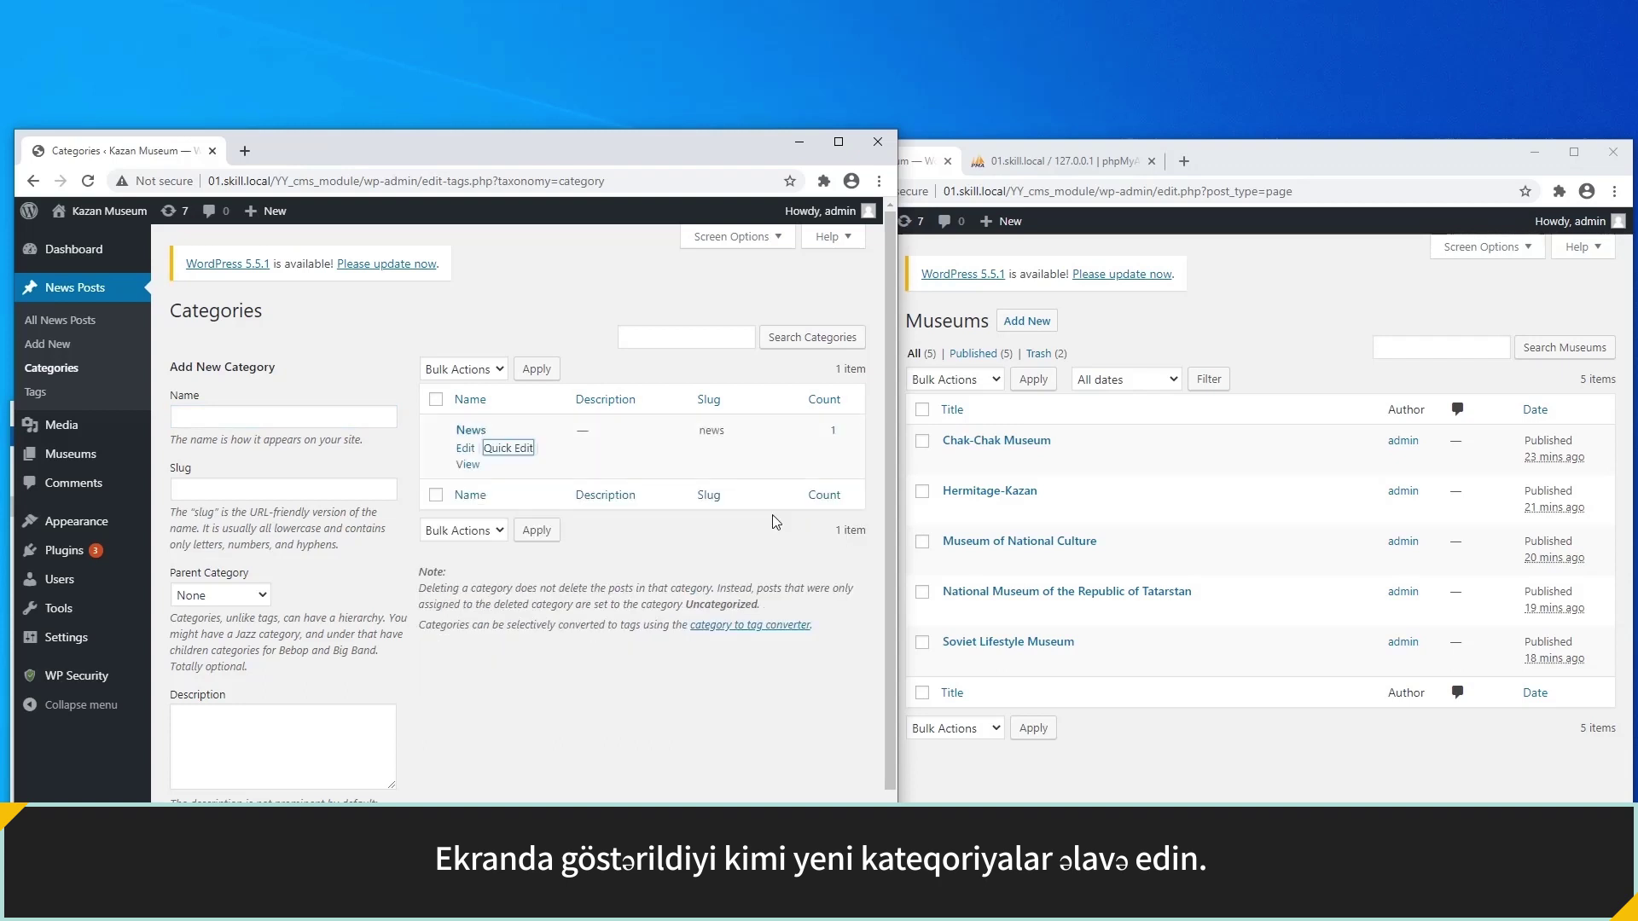
Add Site Updates and Seasonal Events categories with News as the parent.
{"action": "left_click", "coordinate": [339, 418]}
{"action": "type", "text": "Site Update"}
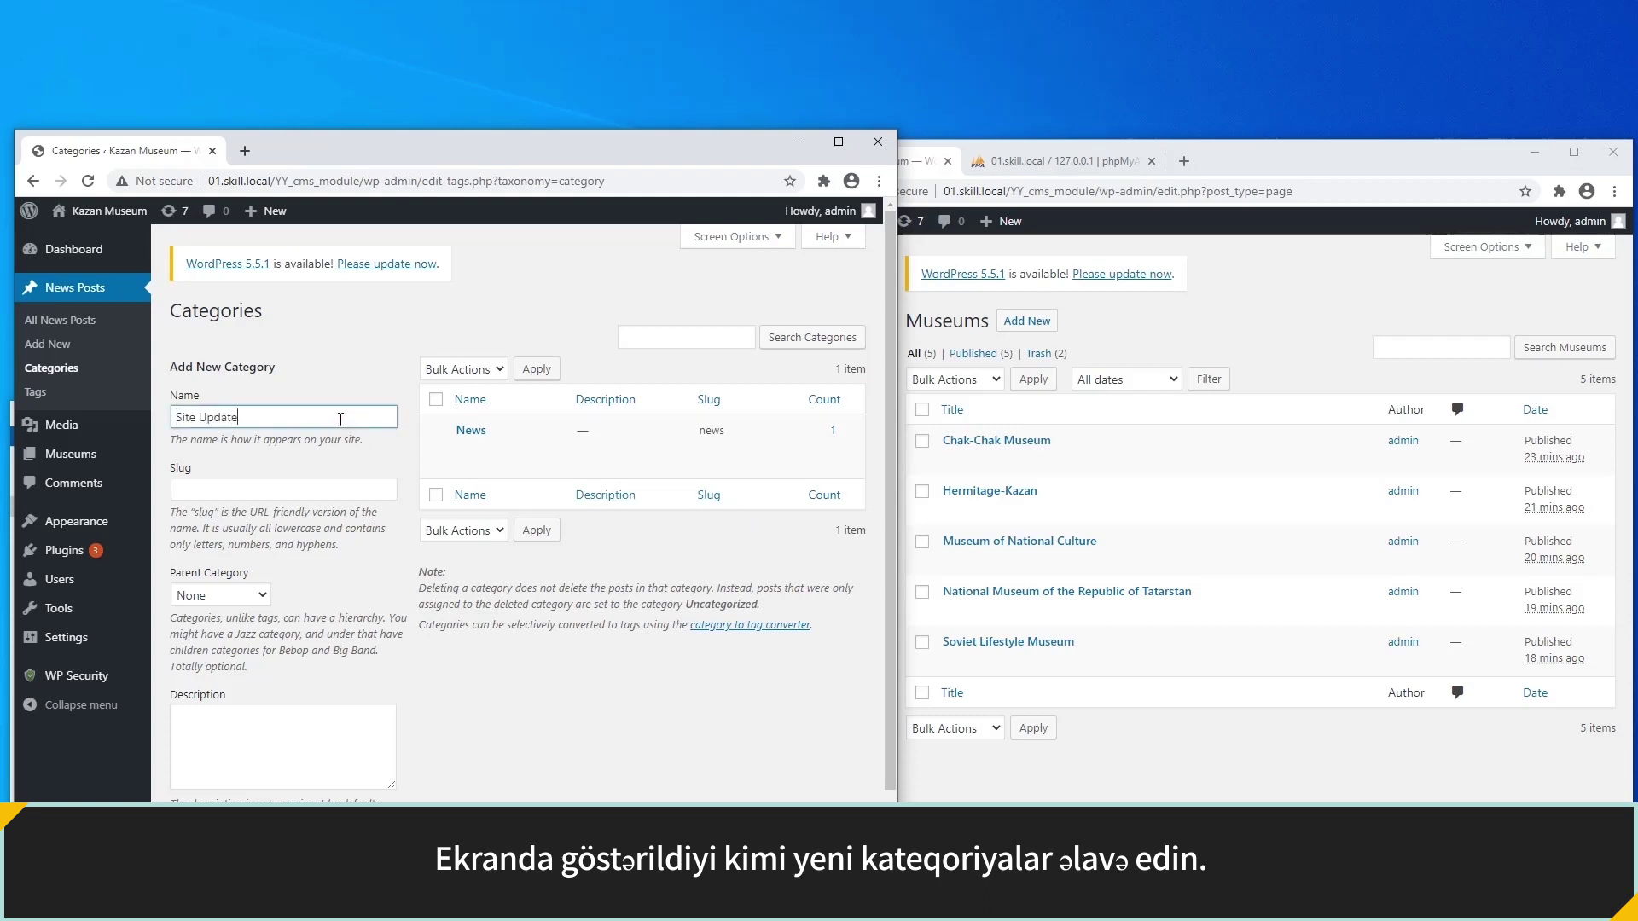
{"action": "left_click", "coordinate": [256, 595]}
{"action": "left_click", "coordinate": [194, 634]}
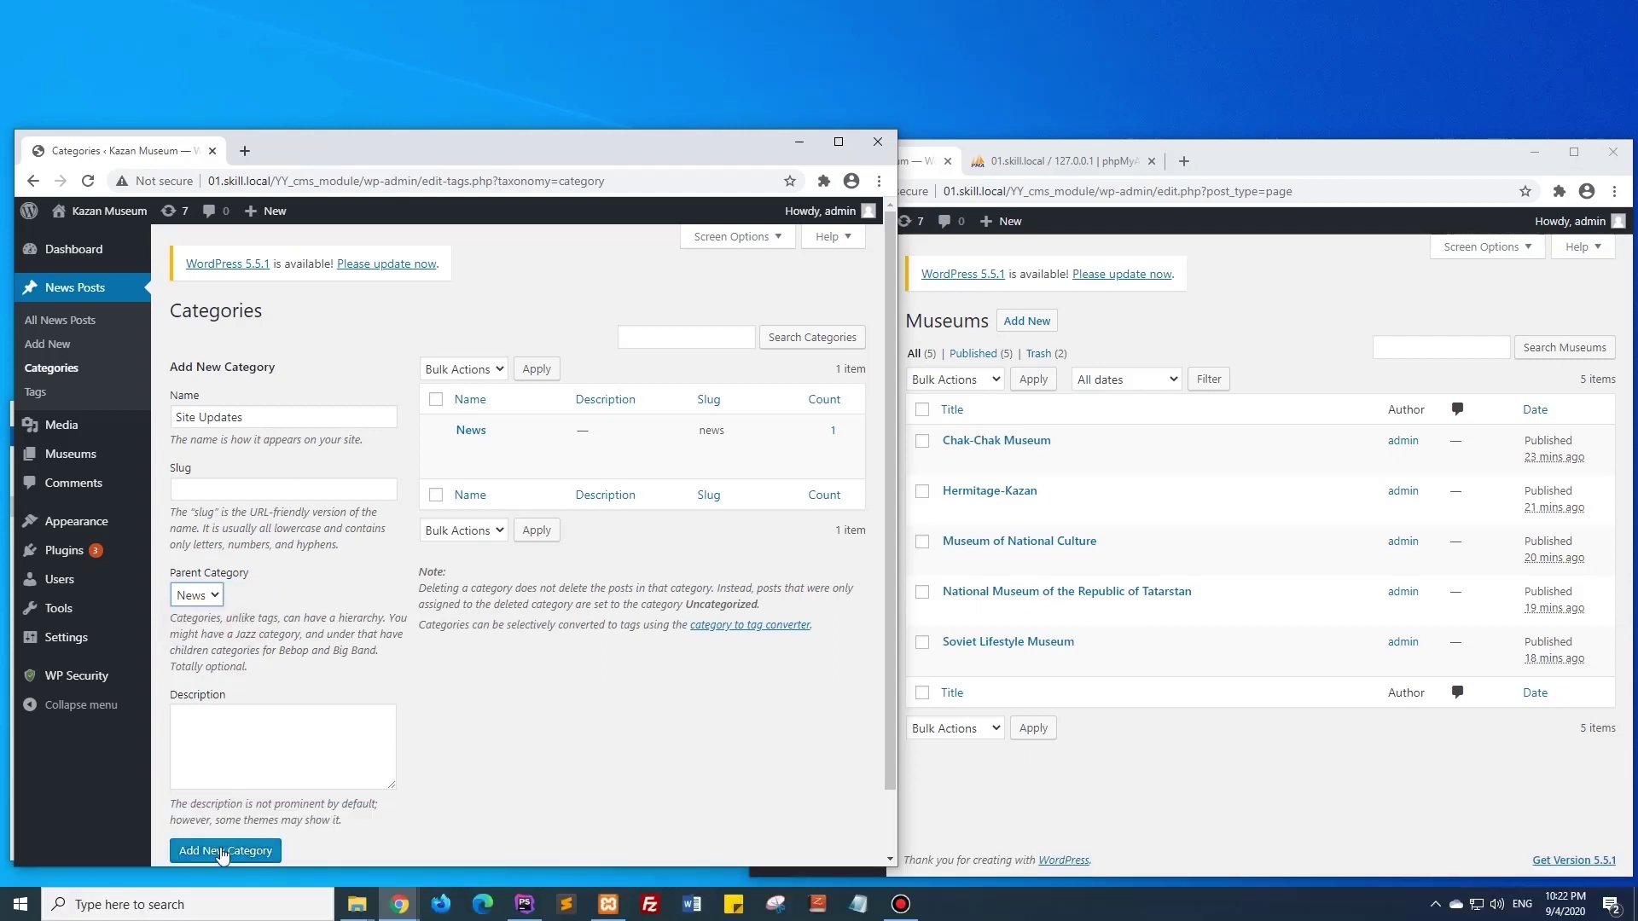
{"action": "left_click", "coordinate": [222, 850]}
{"action": "left_click", "coordinate": [229, 420]}
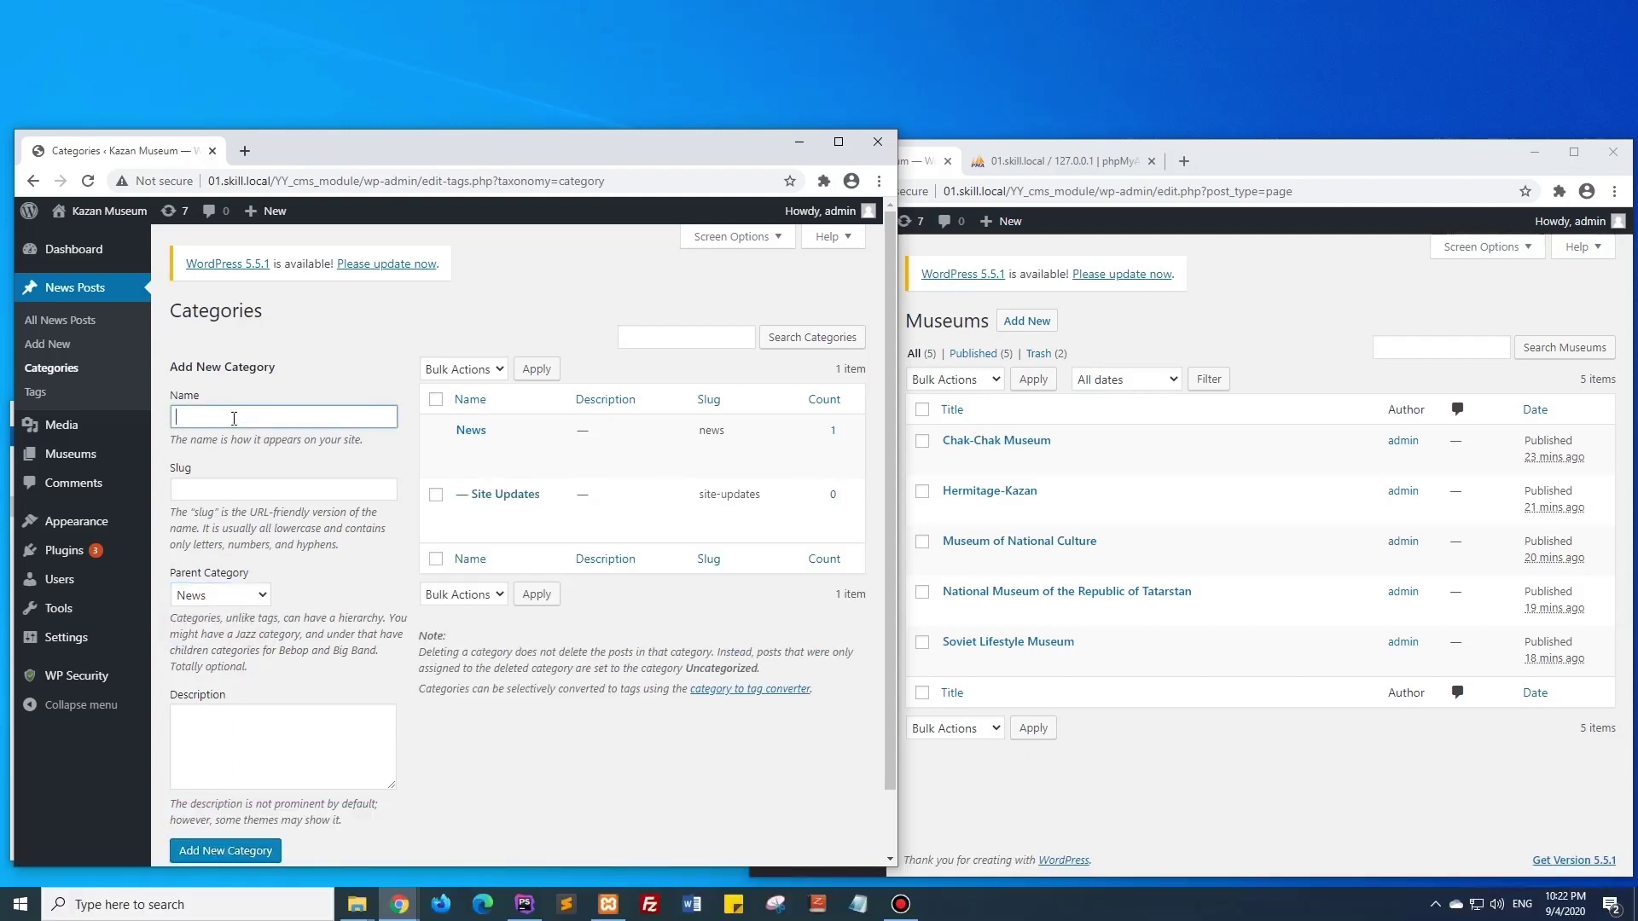
{"action": "type", "text": "Seasonal Event"}
{"action": "left_click", "coordinate": [230, 850]}
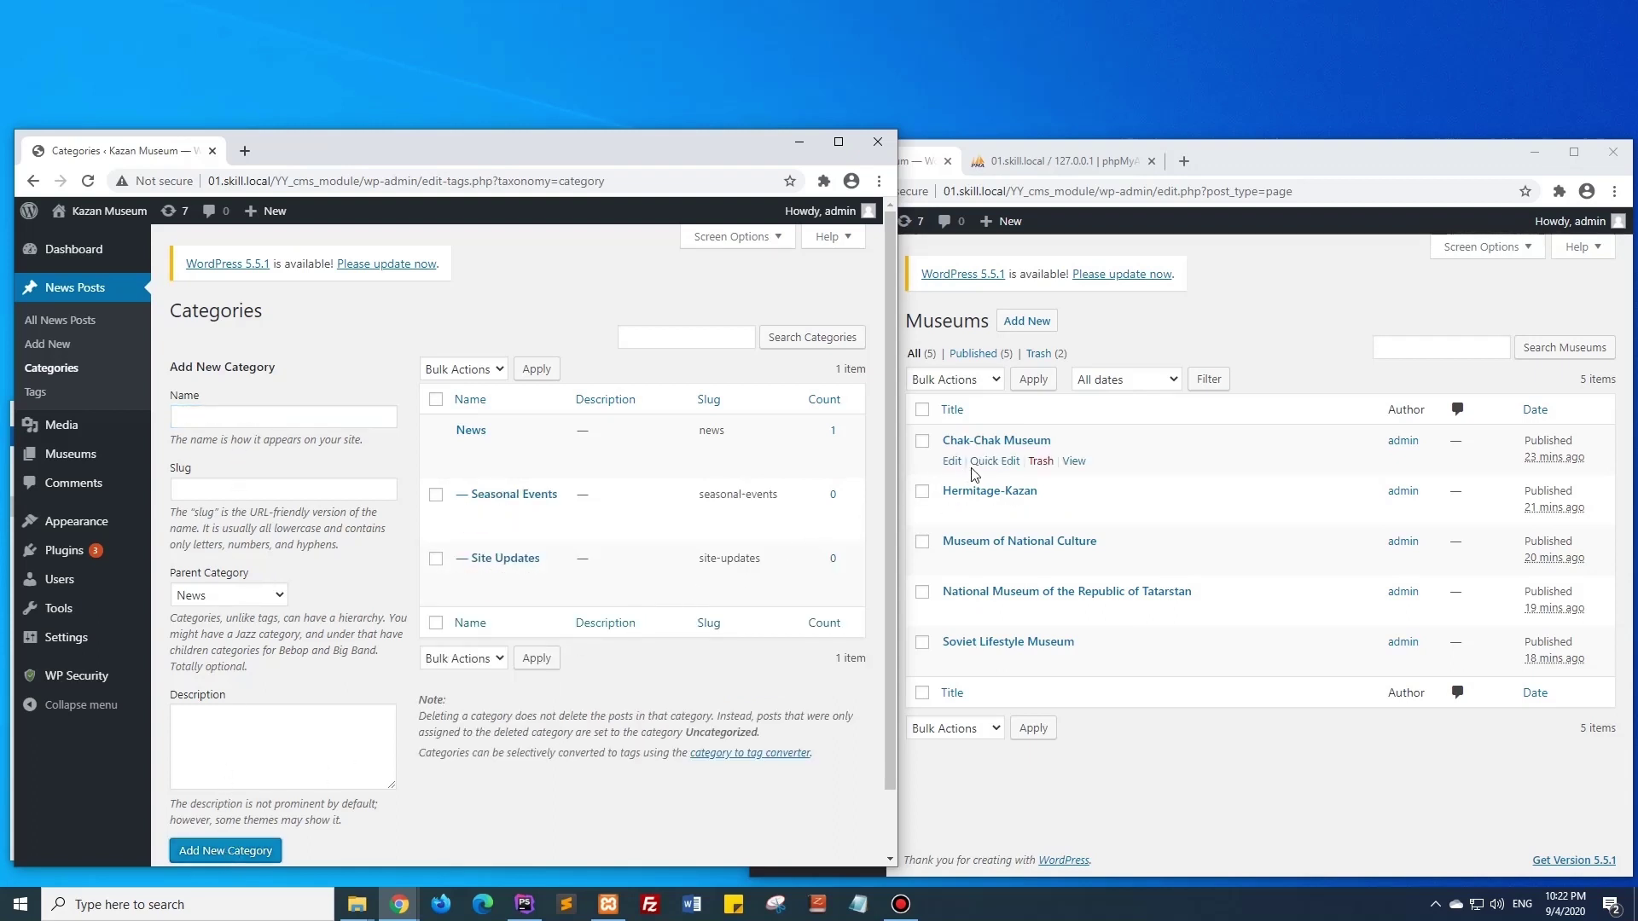
Copy the Chak-Chak Museum page title into the new category name field.
{"action": "left_click", "coordinate": [989, 459]}
{"action": "left_click_drag", "start_coordinate": [1116, 468], "coordinate": [982, 476]}
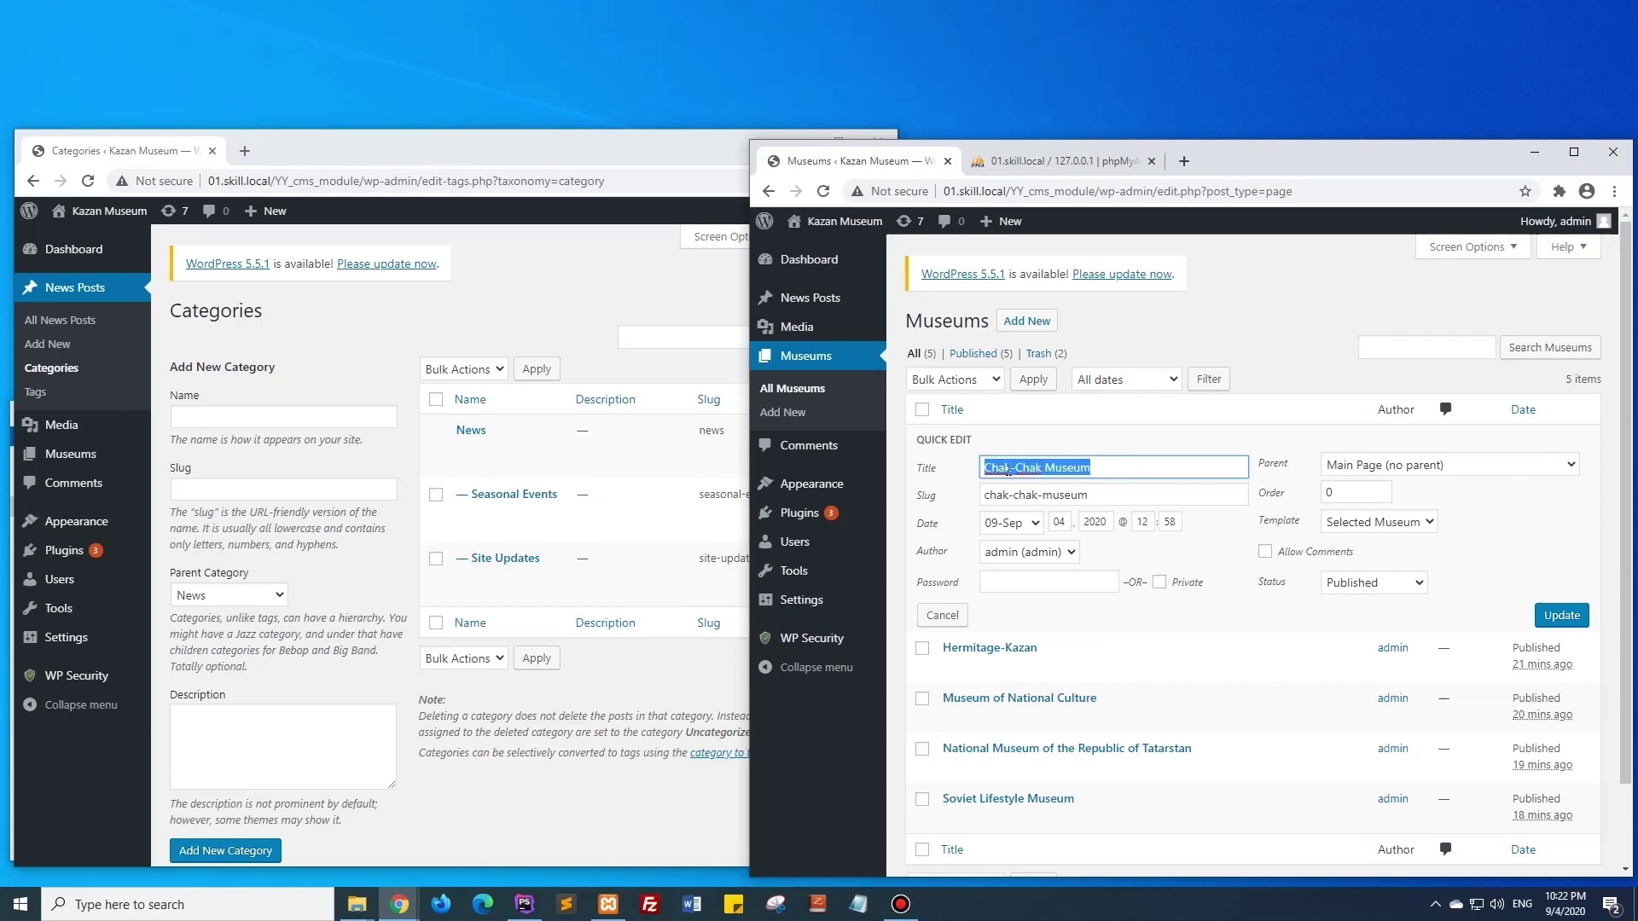
{"action": "right_click", "coordinate": [1008, 471]}
{"action": "right_click", "coordinate": [345, 417]}
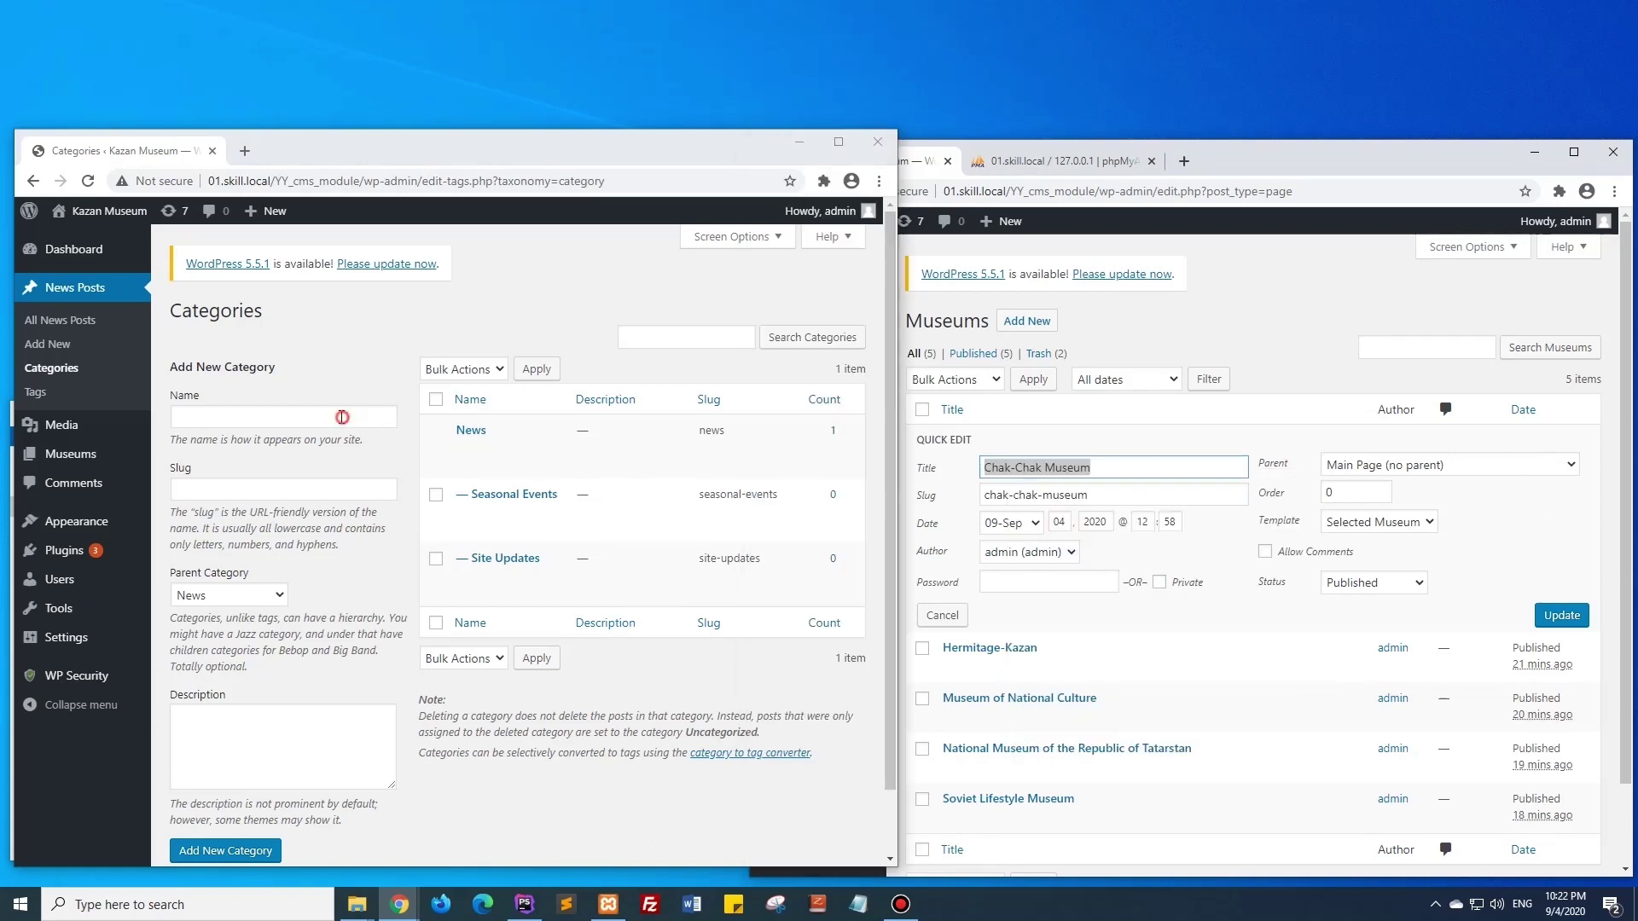
{"action": "left_click", "coordinate": [478, 540]}
Use the page's chak-chak-museum slug as the category slug and add the Chak-Chak Museum category.
{"action": "left_click", "coordinate": [1194, 495]}
{"action": "left_click_drag", "start_coordinate": [1194, 494], "coordinate": [985, 494]}
{"action": "right_click", "coordinate": [1006, 499]}
{"action": "left_click", "coordinate": [1050, 603]}
{"action": "left_click", "coordinate": [329, 489]}
{"action": "right_click", "coordinate": [333, 489]}
{"action": "left_click", "coordinate": [473, 614]}
{"action": "left_click", "coordinate": [239, 853]}
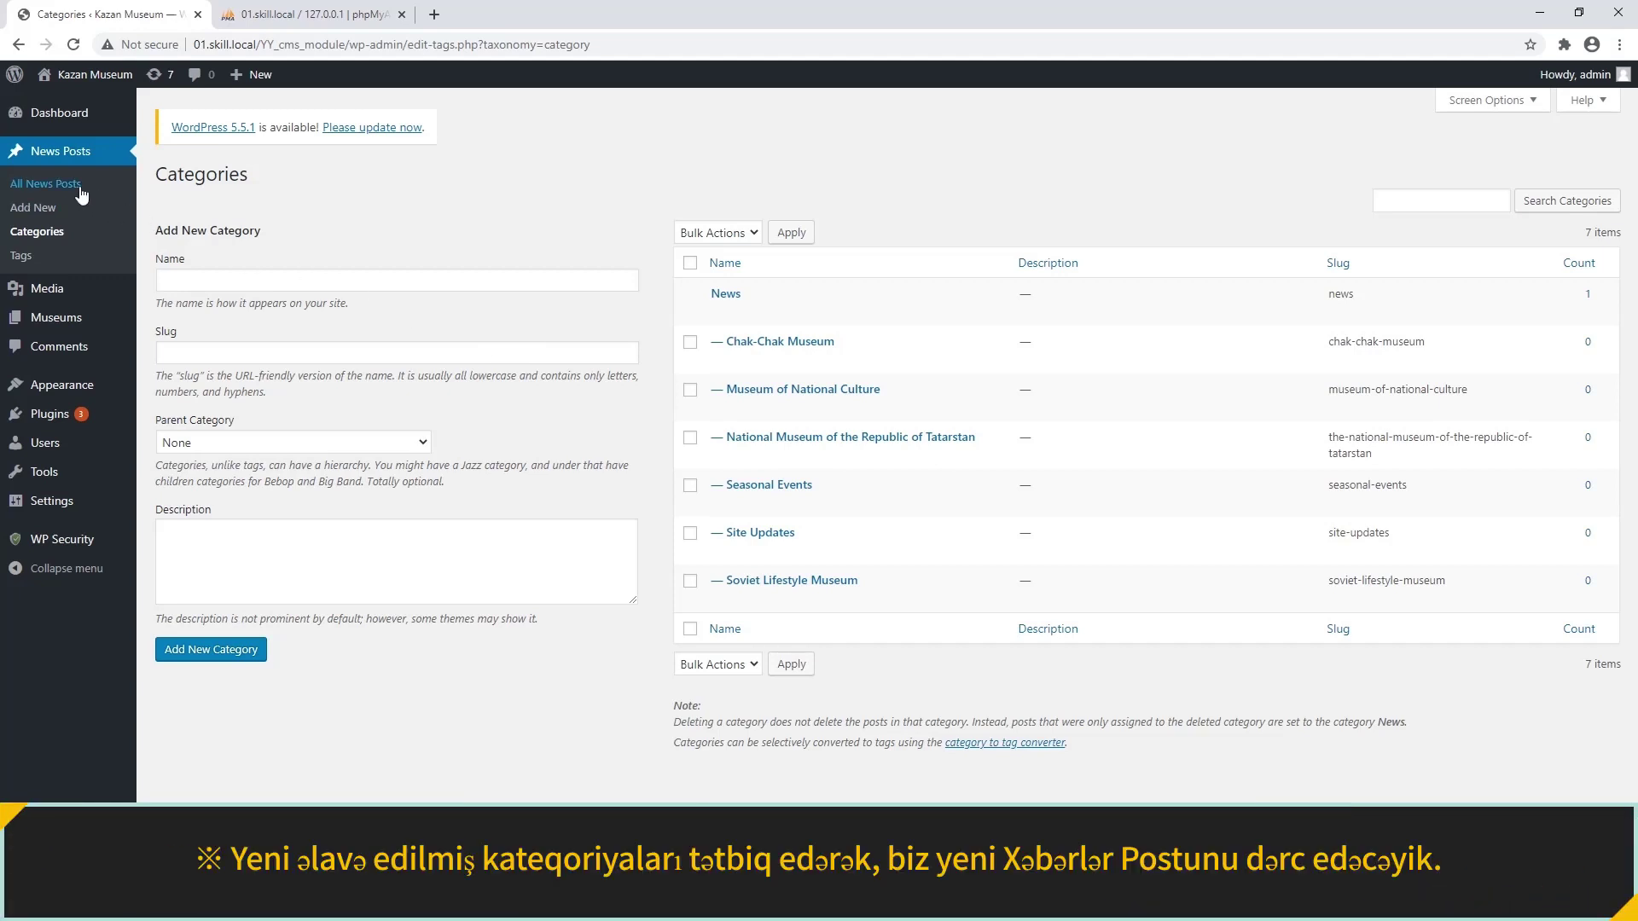
Trash the Hello world! post and start a 'Chak Chak Museum News' post with Lorem ipsum text.
{"action": "left_click", "coordinate": [81, 195]}
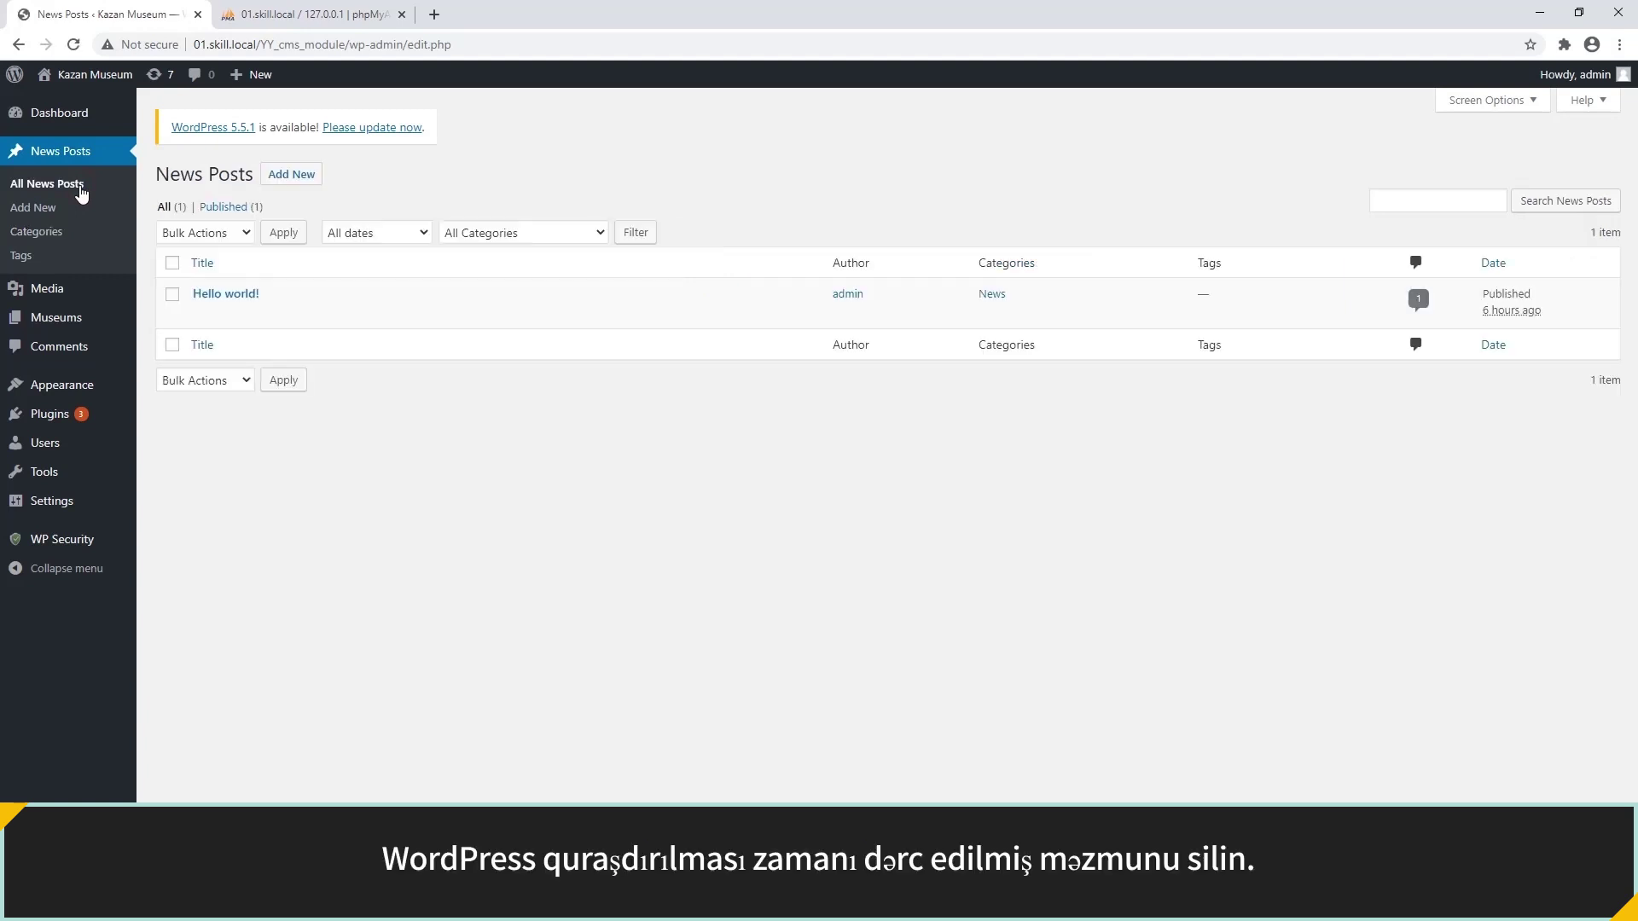
{"action": "left_click", "coordinate": [291, 316]}
{"action": "left_click", "coordinate": [299, 175]}
{"action": "type", "text": "Chak Chak Museum News 1"}
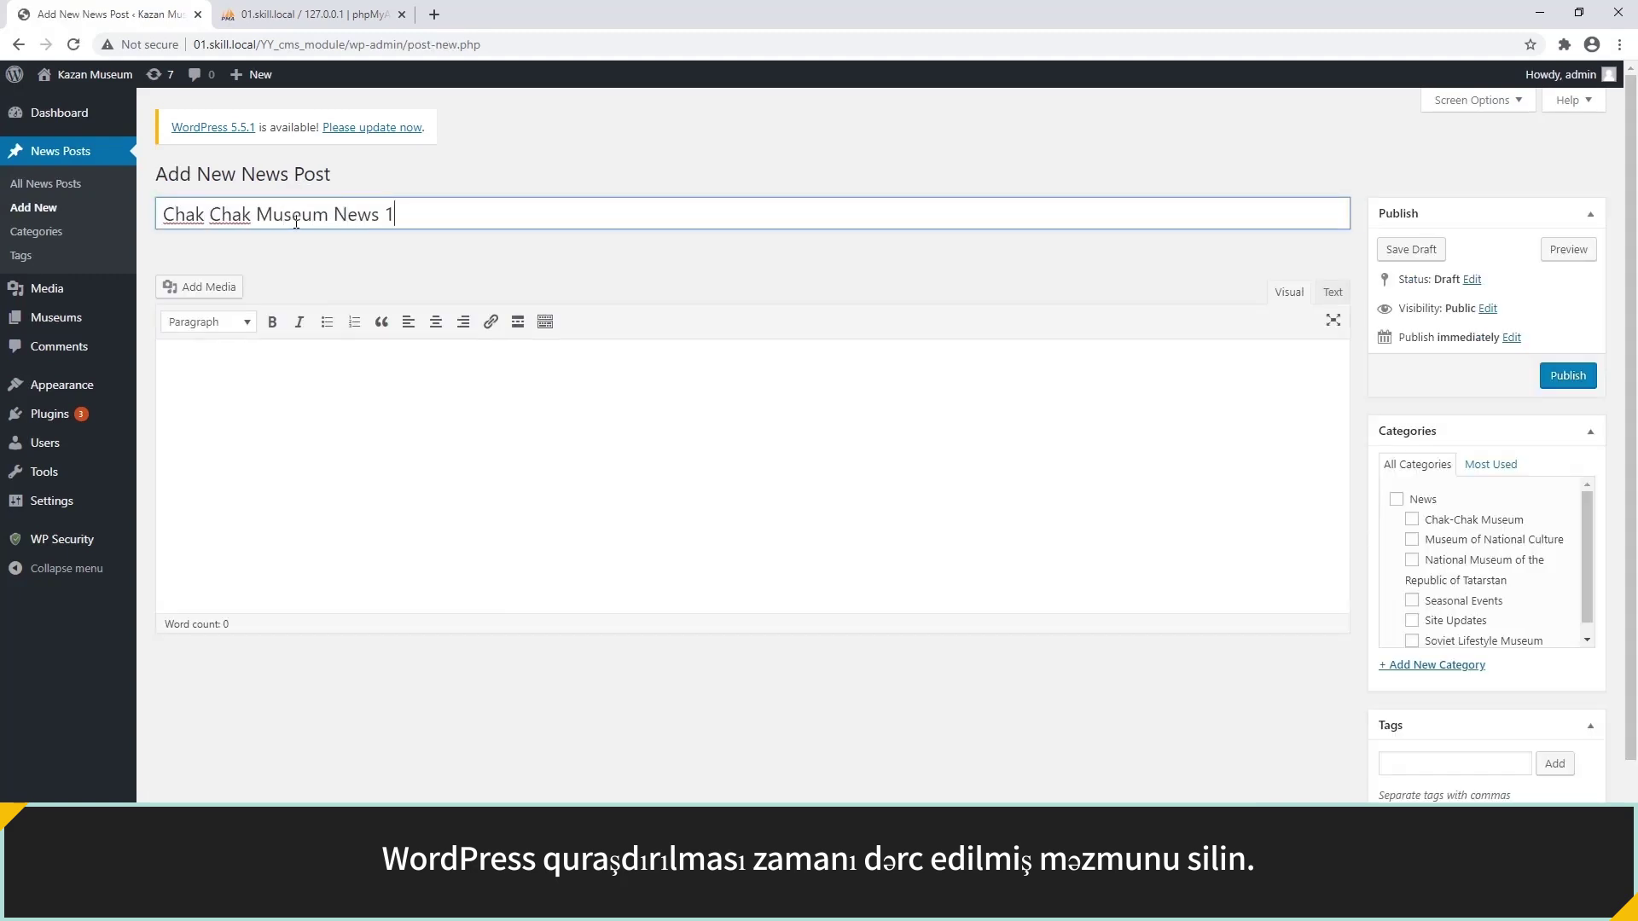
{"action": "left_click", "coordinate": [321, 354]}
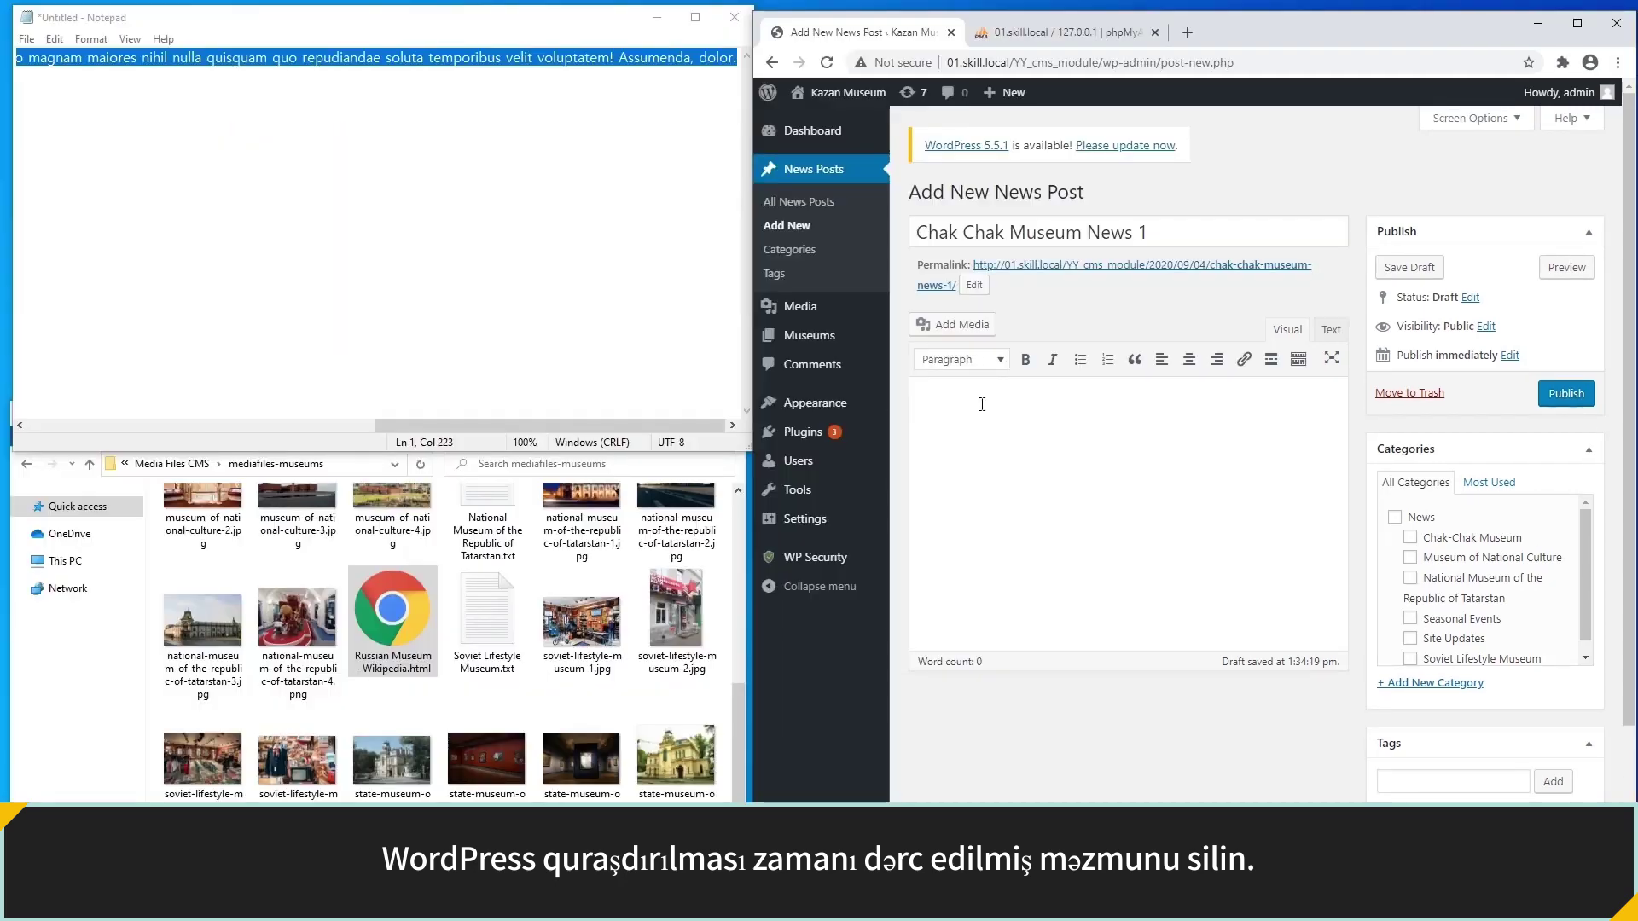
{"action": "right_click", "coordinate": [982, 417]}
{"action": "left_click", "coordinate": [1064, 547]}
File the post under Chak-Chak Museum, give it featured image chak-chak-museum-4.jpg, and publish.
{"action": "left_click", "coordinate": [1409, 538]}
{"action": "scroll", "coordinate": [1353, 550], "scroll_direction": "down", "scroll_amount": 2}
{"action": "left_click", "coordinate": [1428, 772]}
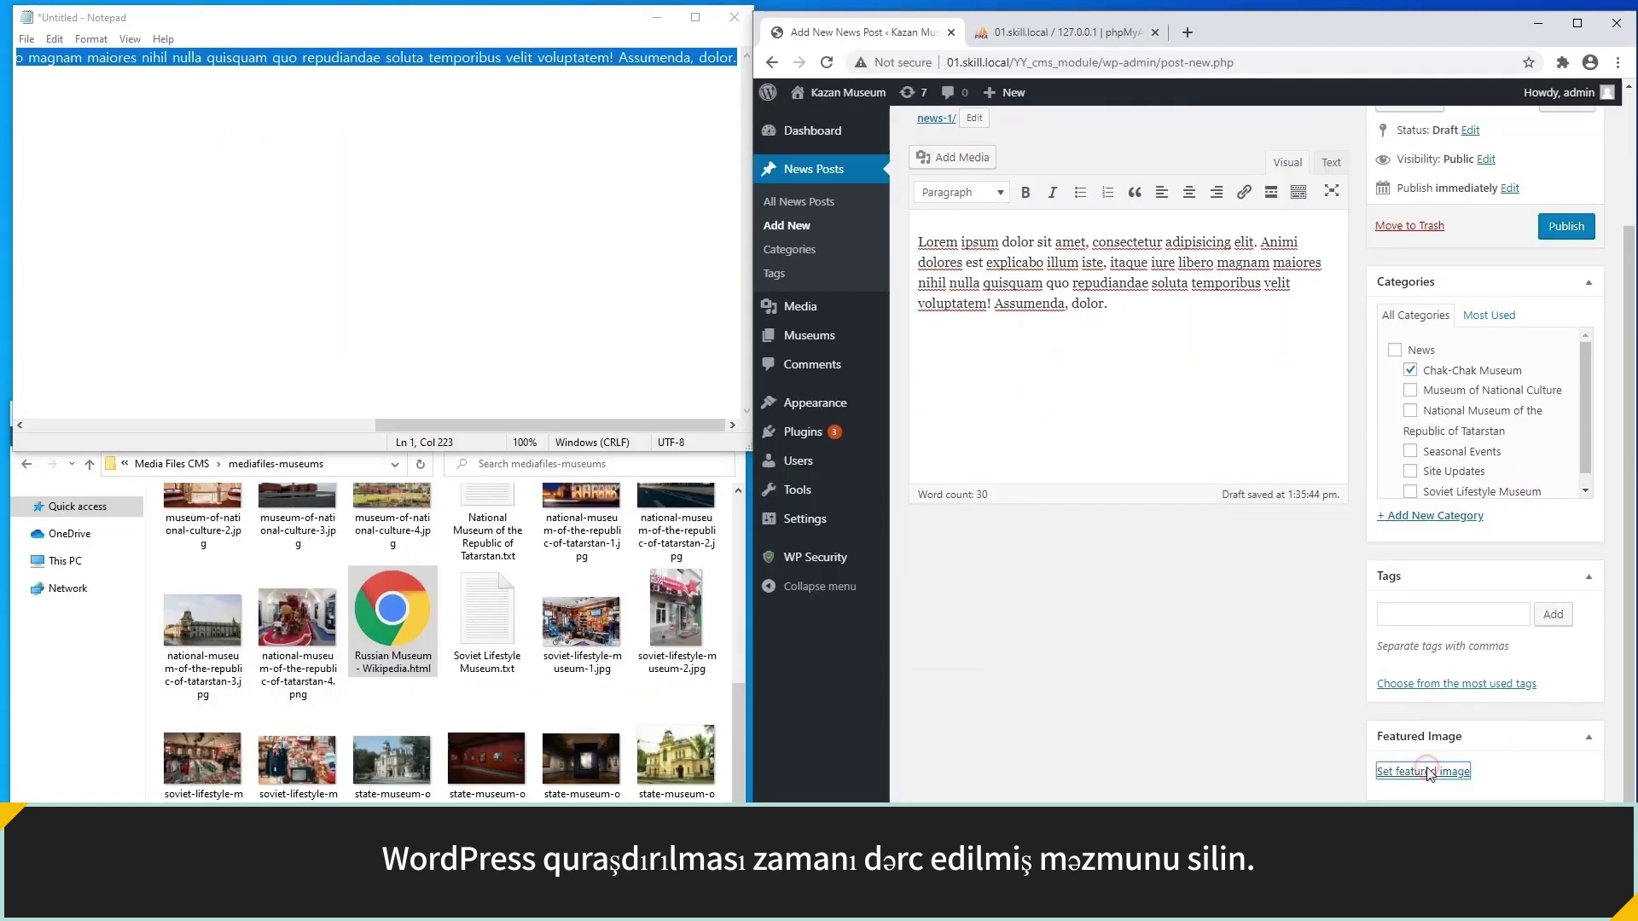
{"action": "scroll", "coordinate": [441, 589], "scroll_direction": "up", "scroll_amount": 5}
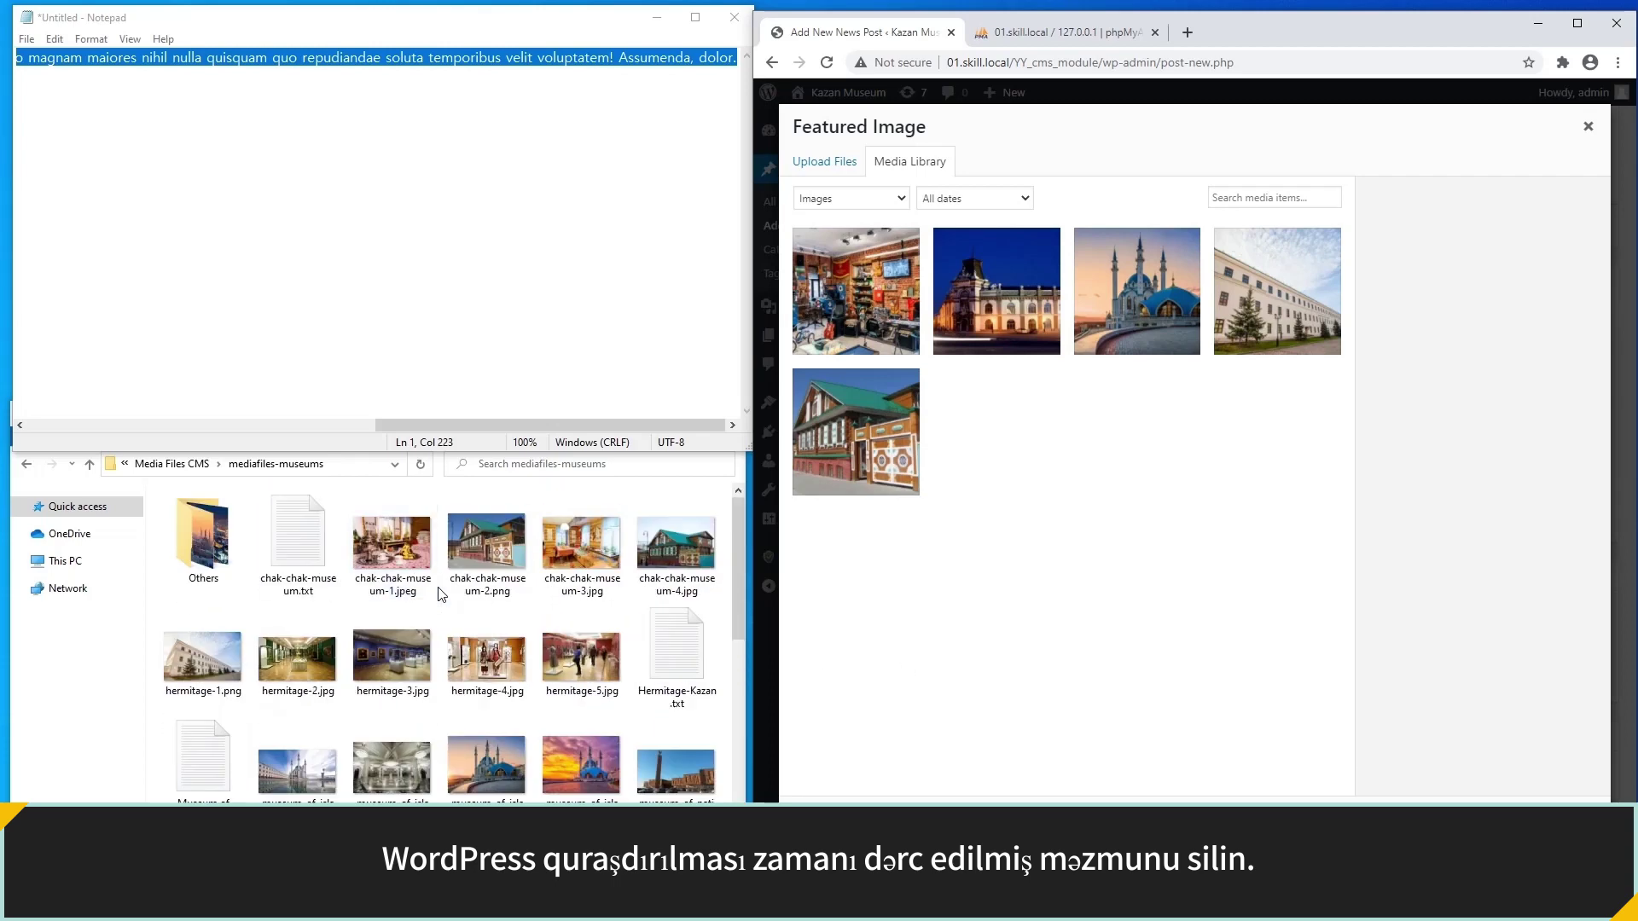
{"action": "left_click_drag", "start_coordinate": [676, 546], "coordinate": [1192, 632]}
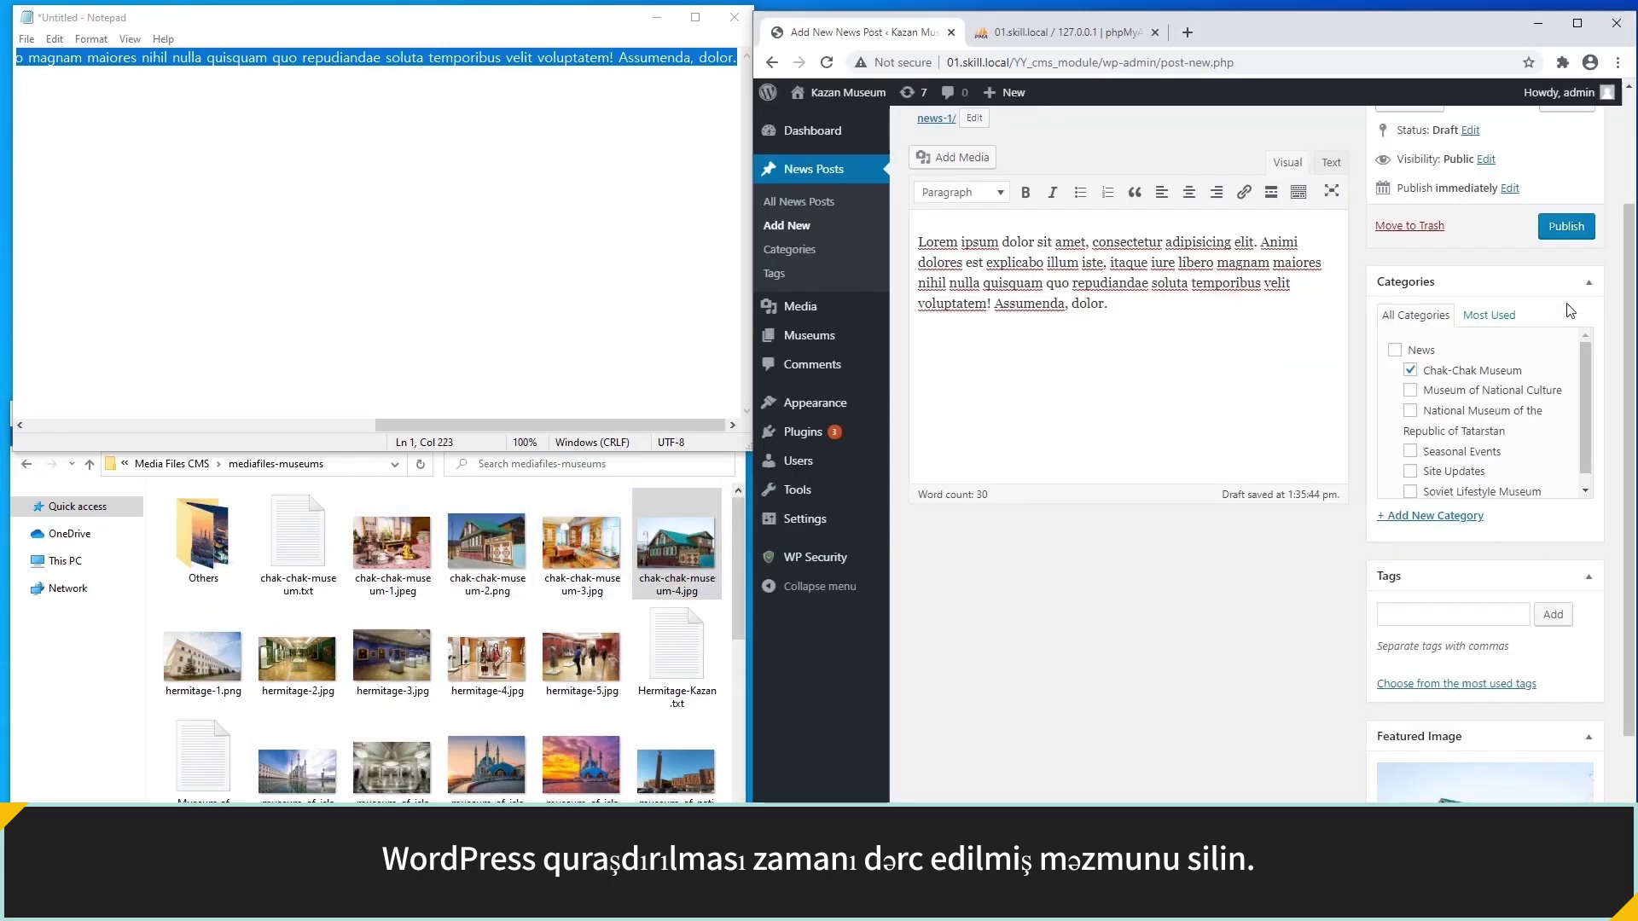
{"action": "left_click", "coordinate": [1566, 226]}
Create a 'Museum of National Culture News 1' post with pasted Lorem ipsum body text.
{"action": "left_click", "coordinate": [1079, 192]}
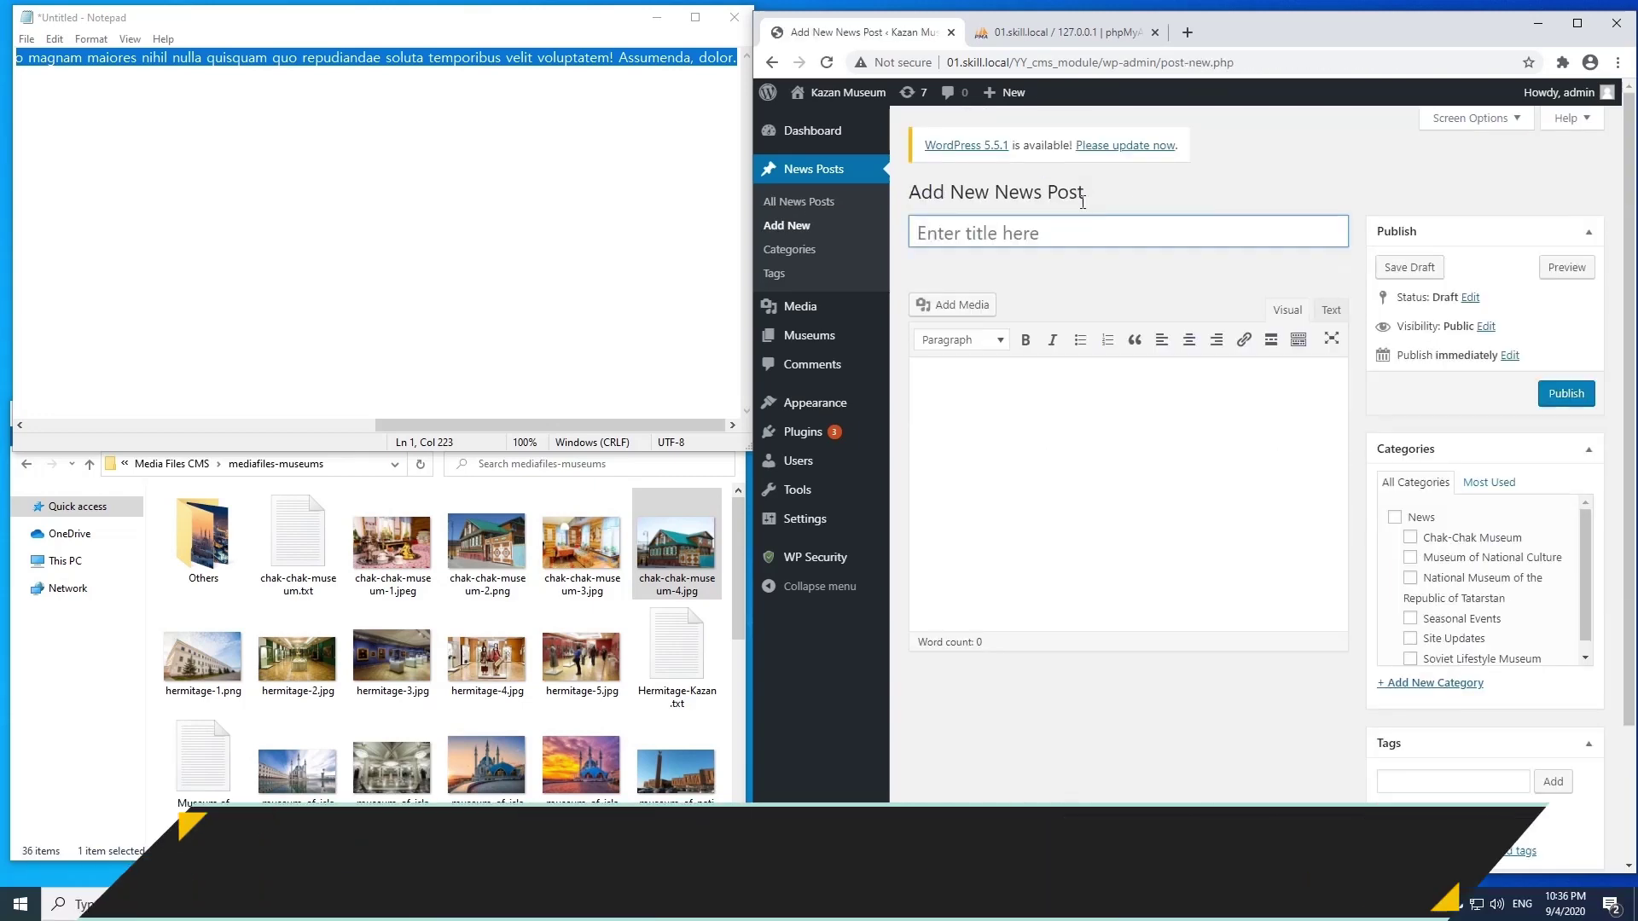
{"action": "left_click", "coordinate": [1091, 230]}
{"action": "type", "text": "Museum of National Culture News 1"}
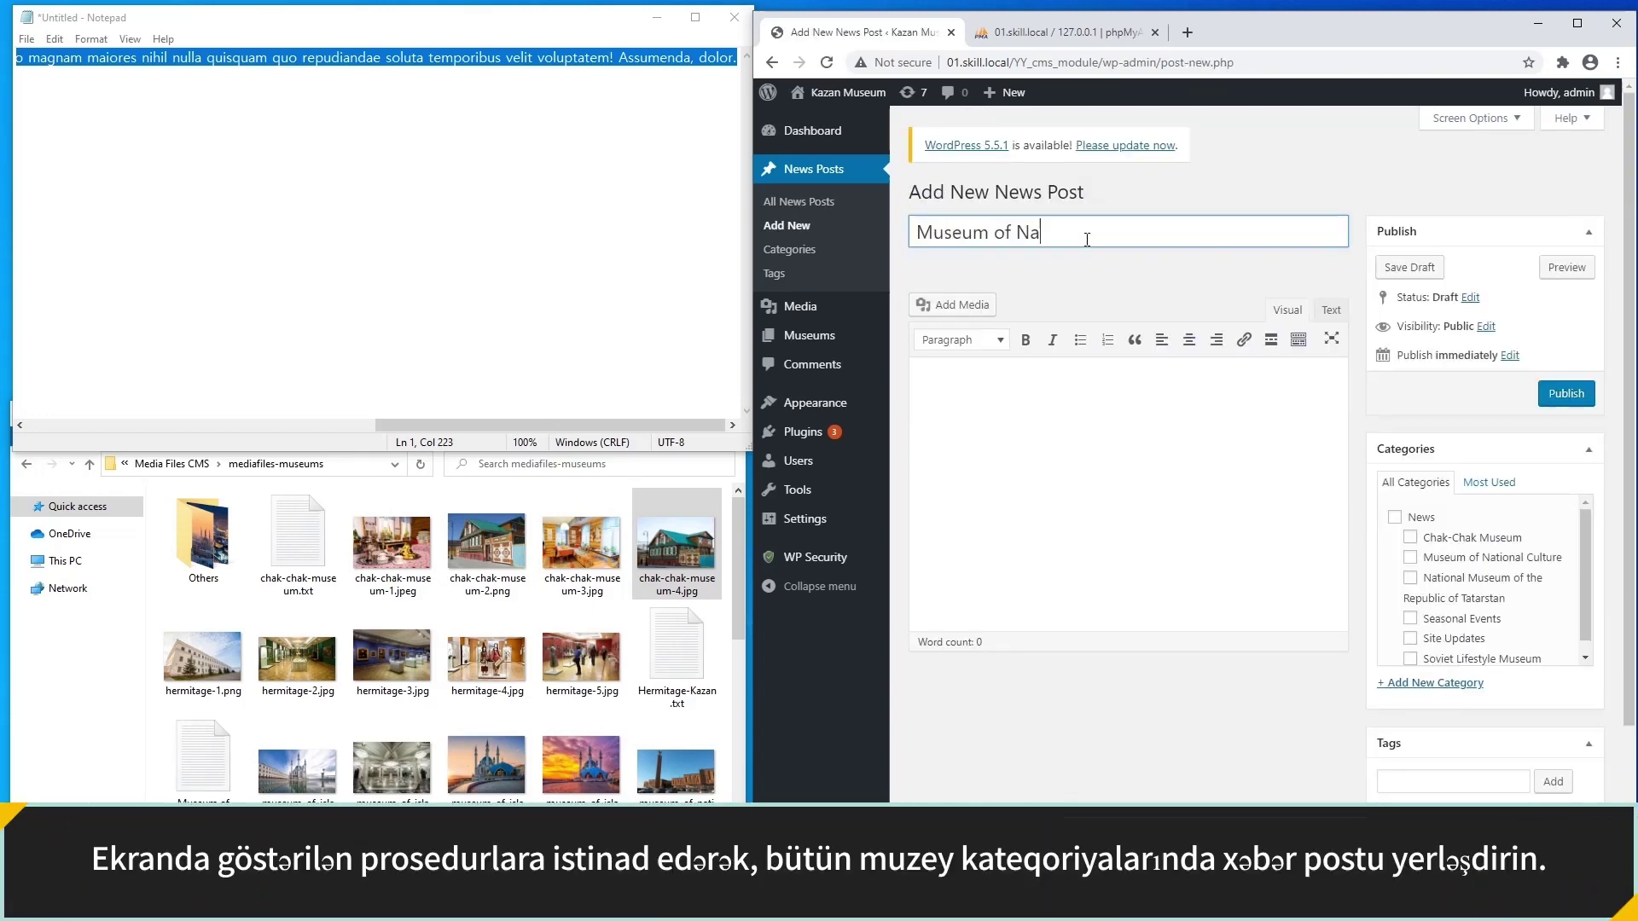
{"action": "left_click", "coordinate": [1058, 391]}
{"action": "right_click", "coordinate": [1054, 388]}
{"action": "left_click", "coordinate": [1139, 521]}
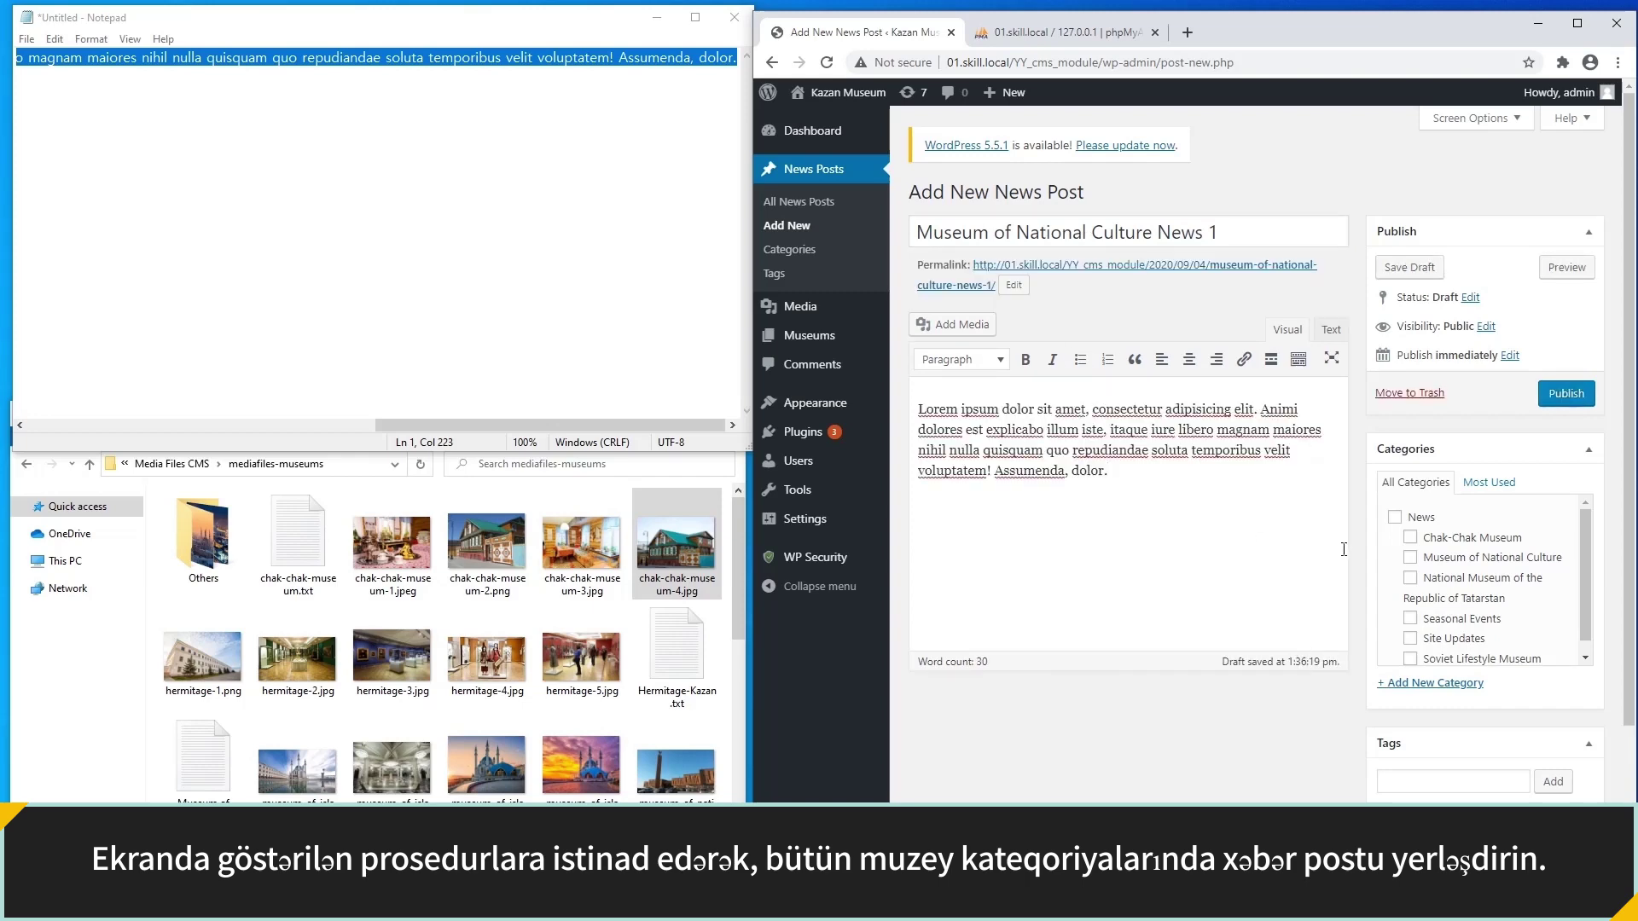
Upload a museum photo as this post's featured image and publish it.
{"action": "scroll", "coordinate": [1422, 563], "scroll_direction": "down", "scroll_amount": 3}
{"action": "left_click", "coordinate": [1420, 766]}
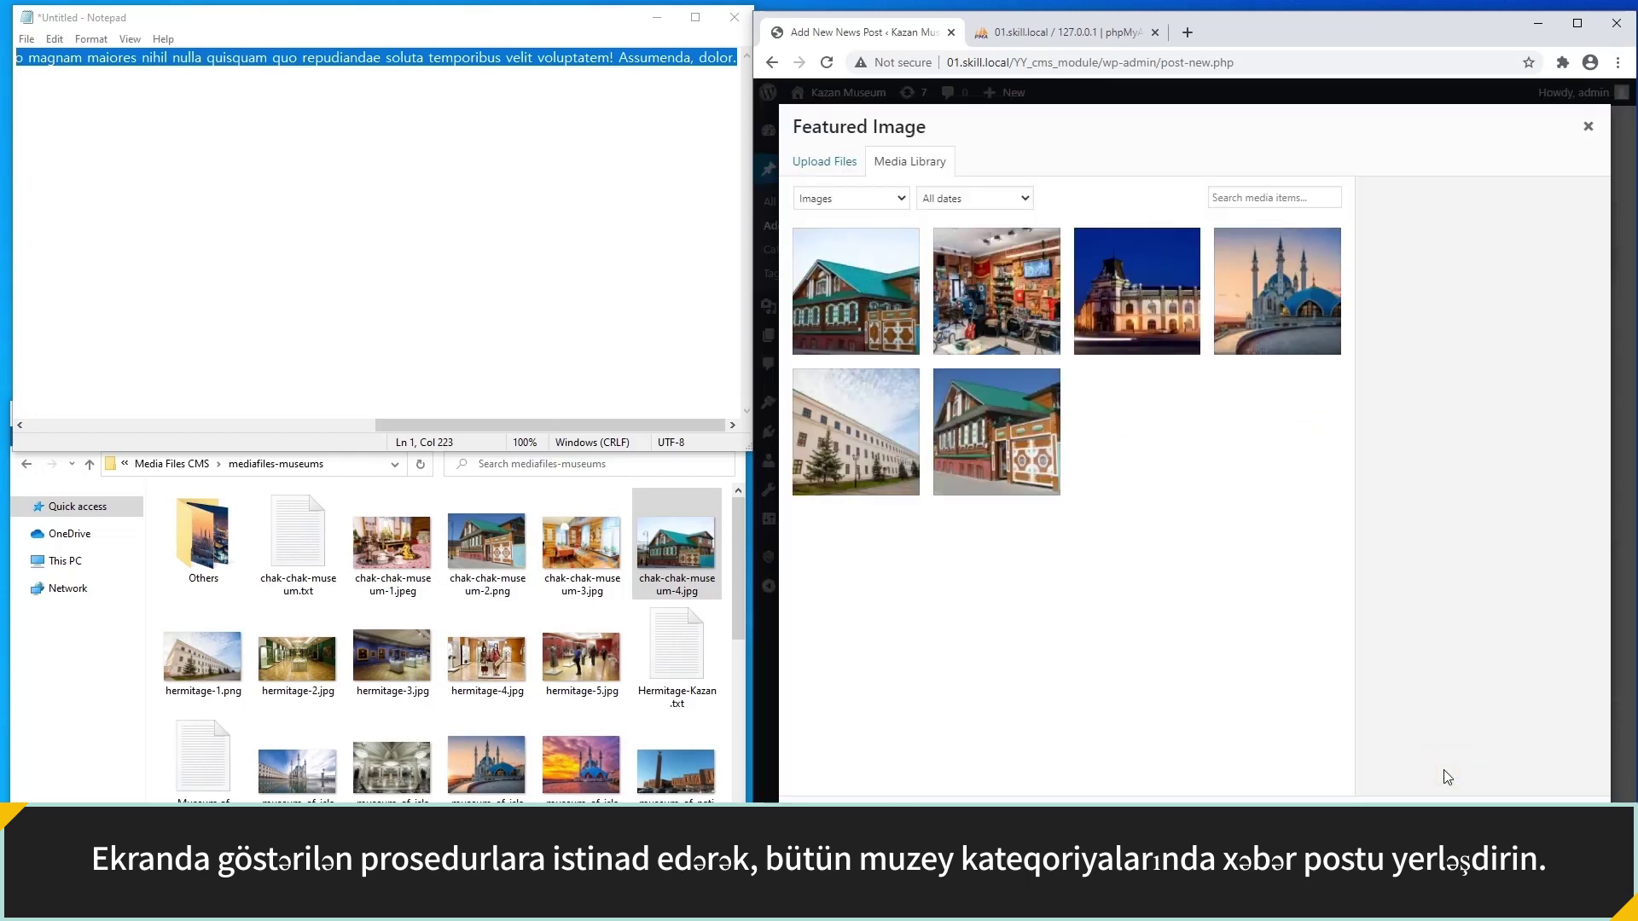
{"action": "left_click_drag", "start_coordinate": [366, 762], "coordinate": [1224, 736]}
{"action": "left_click", "coordinate": [1552, 824]}
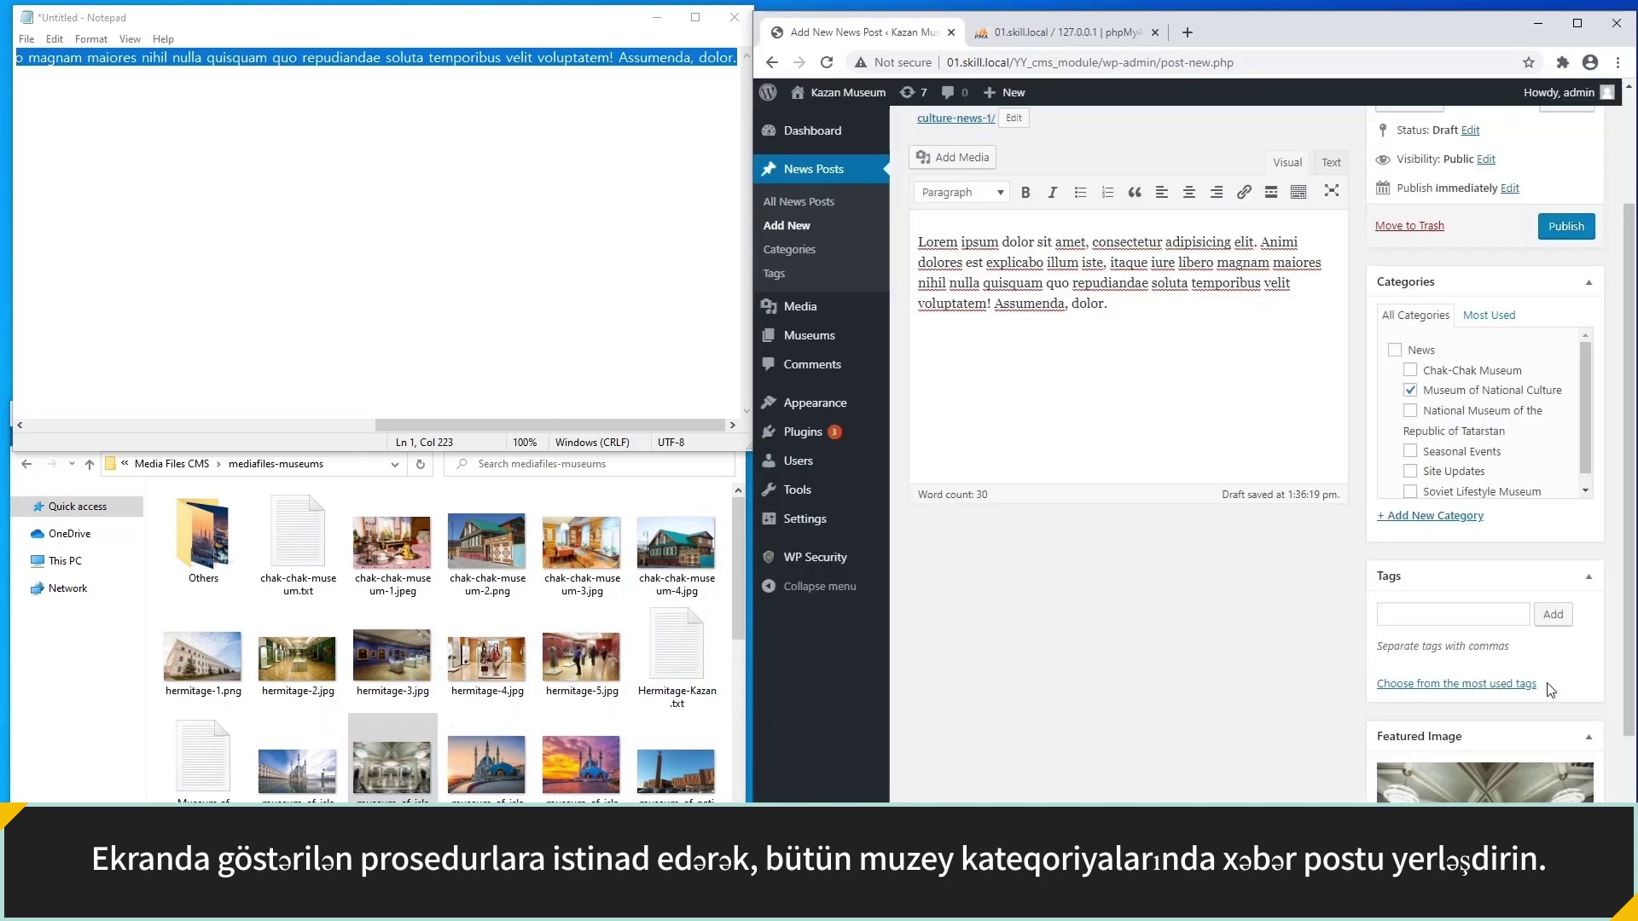
{"action": "left_click", "coordinate": [1566, 226]}
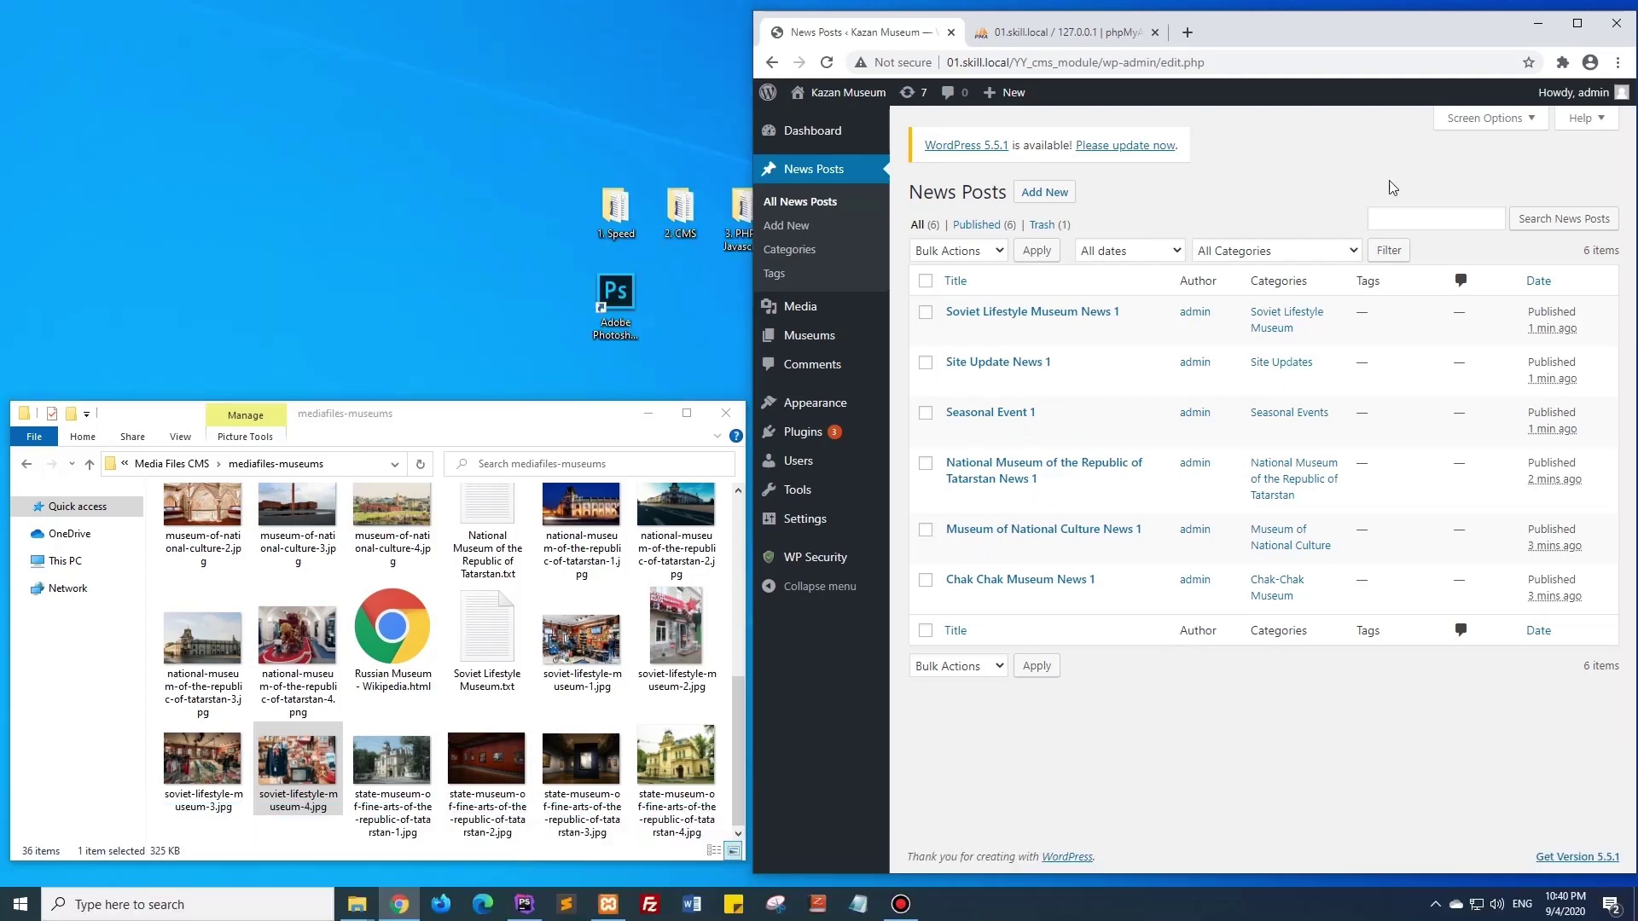
View the Soviet Lifestyle Museum News 1 post, then replace its 2020/09/04 address path with wp-admin/.
{"action": "double_click", "coordinate": [1456, 32]}
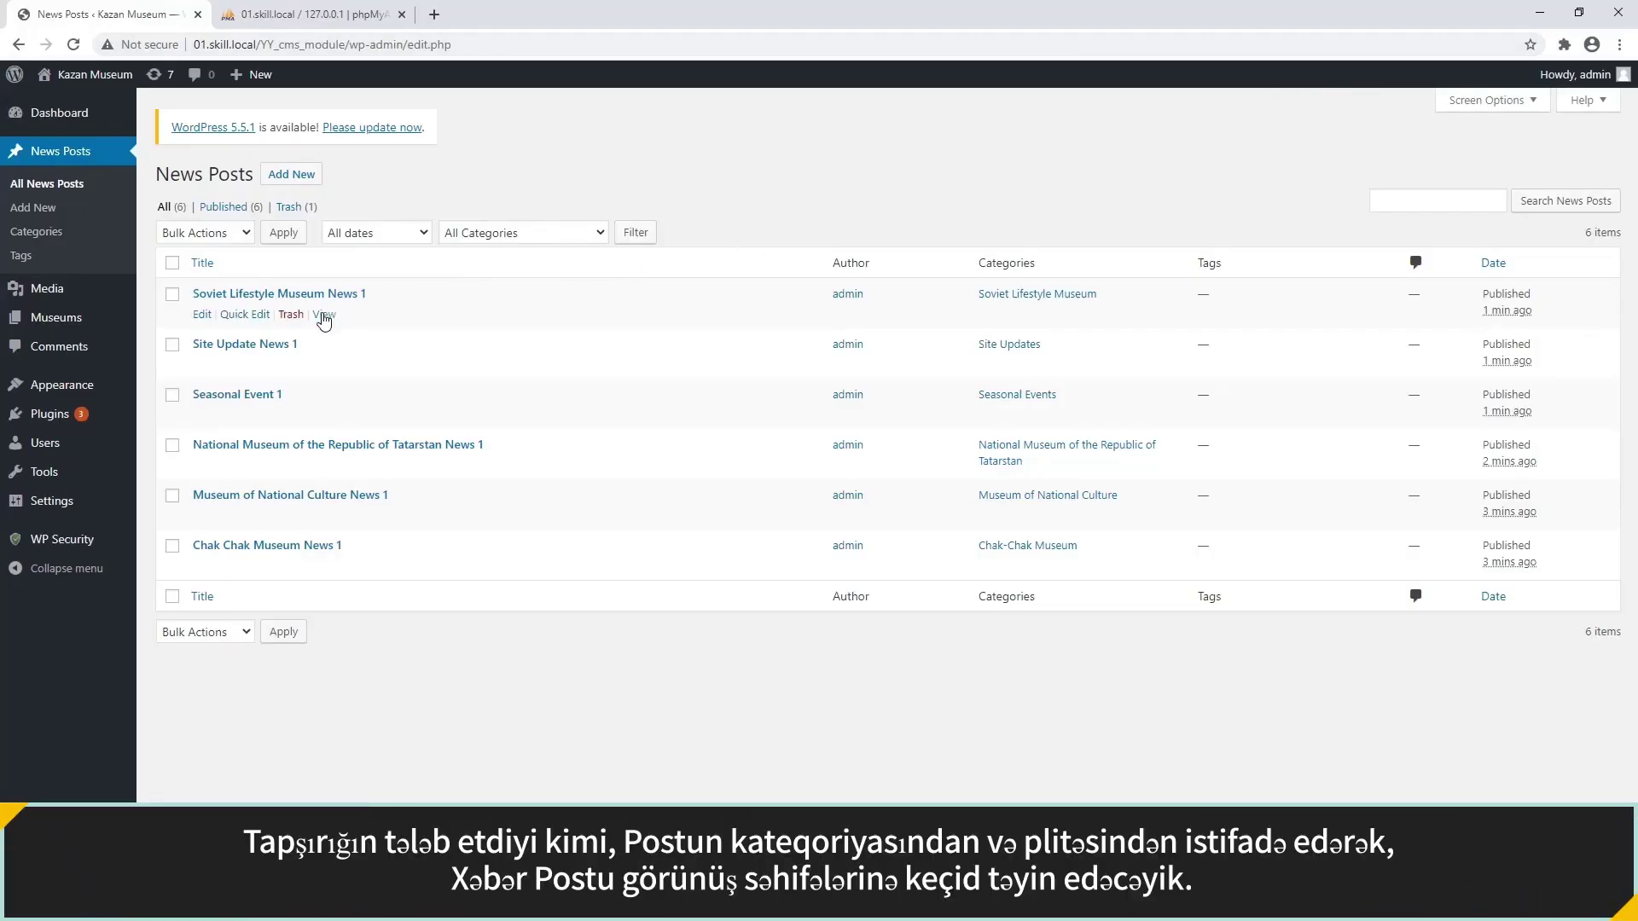
{"action": "left_click", "coordinate": [324, 315]}
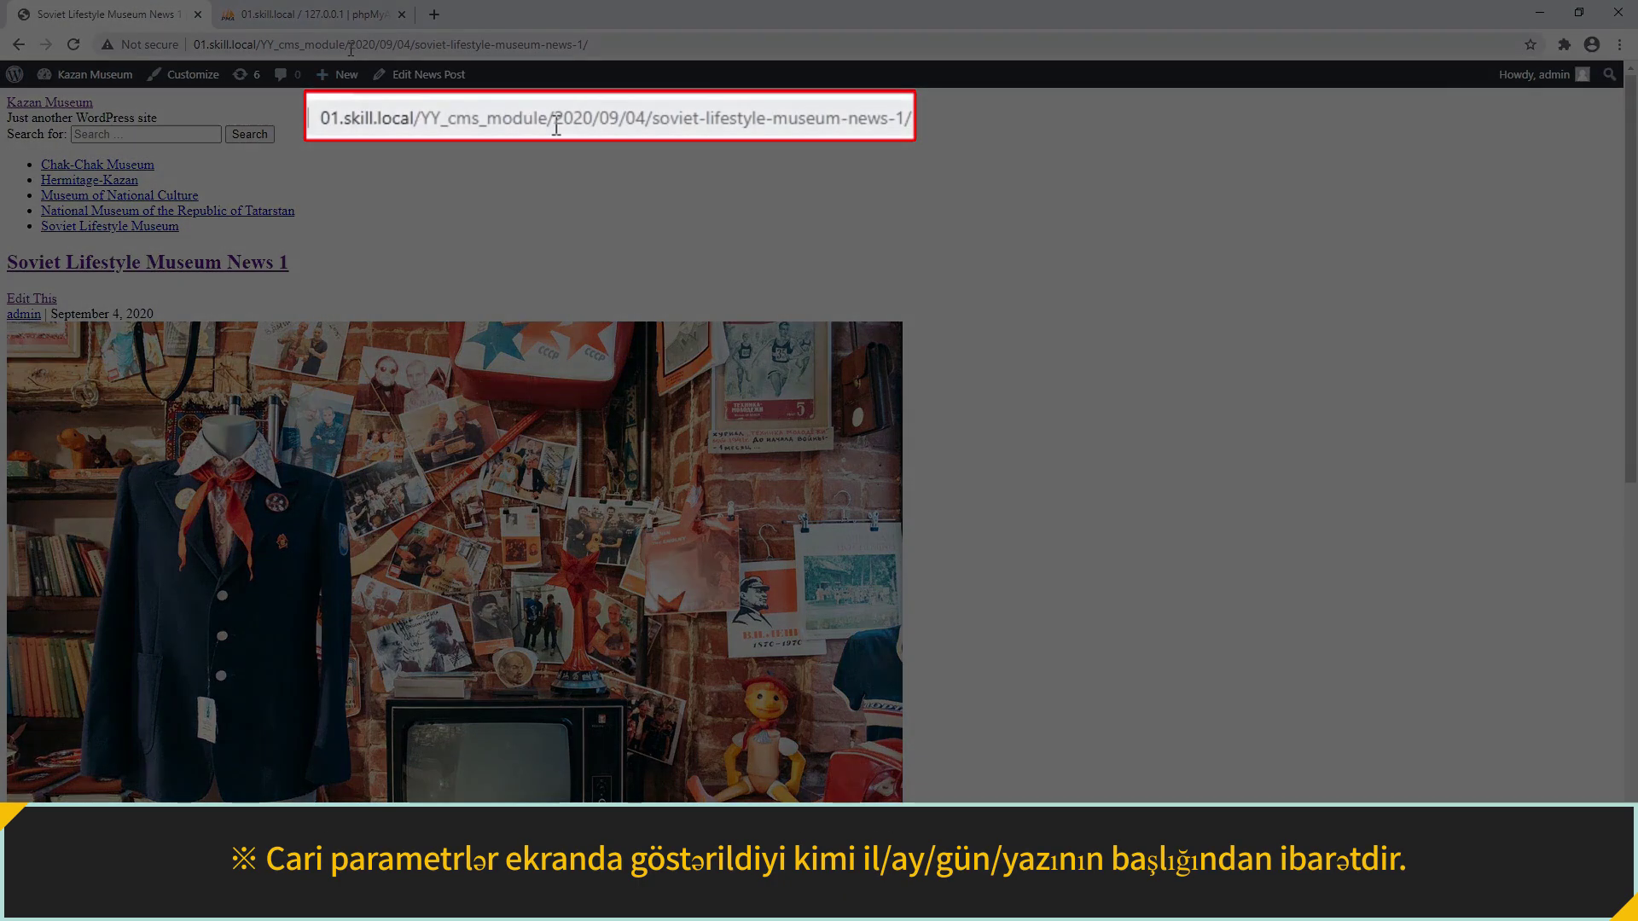
{"action": "left_click", "coordinate": [350, 46]}
{"action": "left_click_drag", "start_coordinate": [350, 44], "coordinate": [608, 40]}
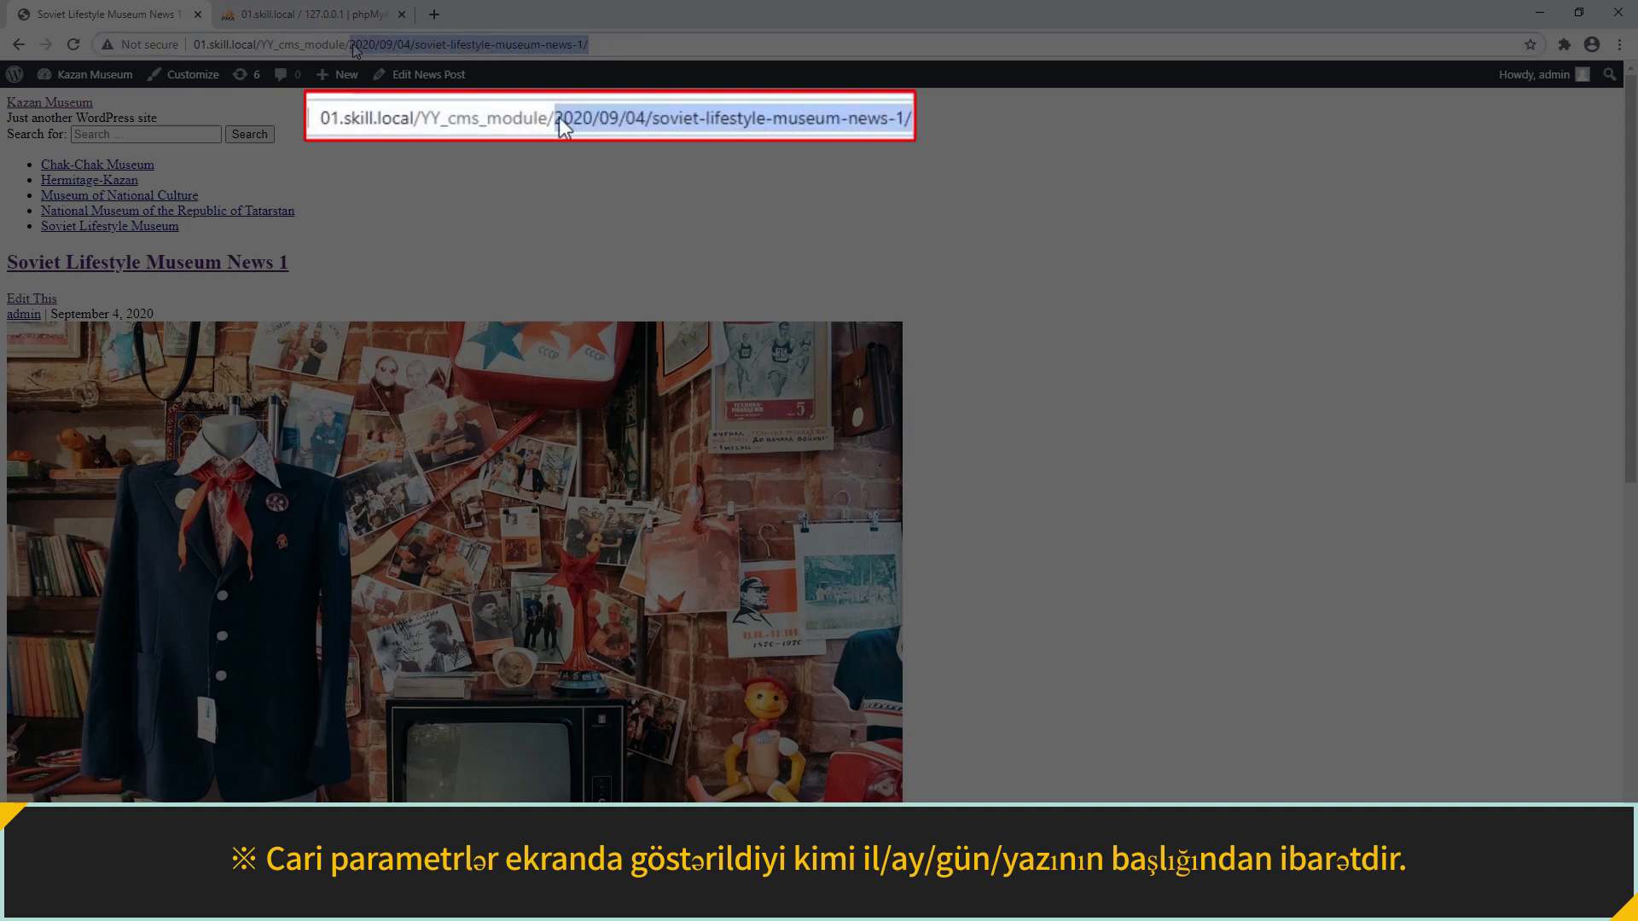
{"action": "type", "text": "wp-admin/"}
{"action": "key", "text": "Return"}
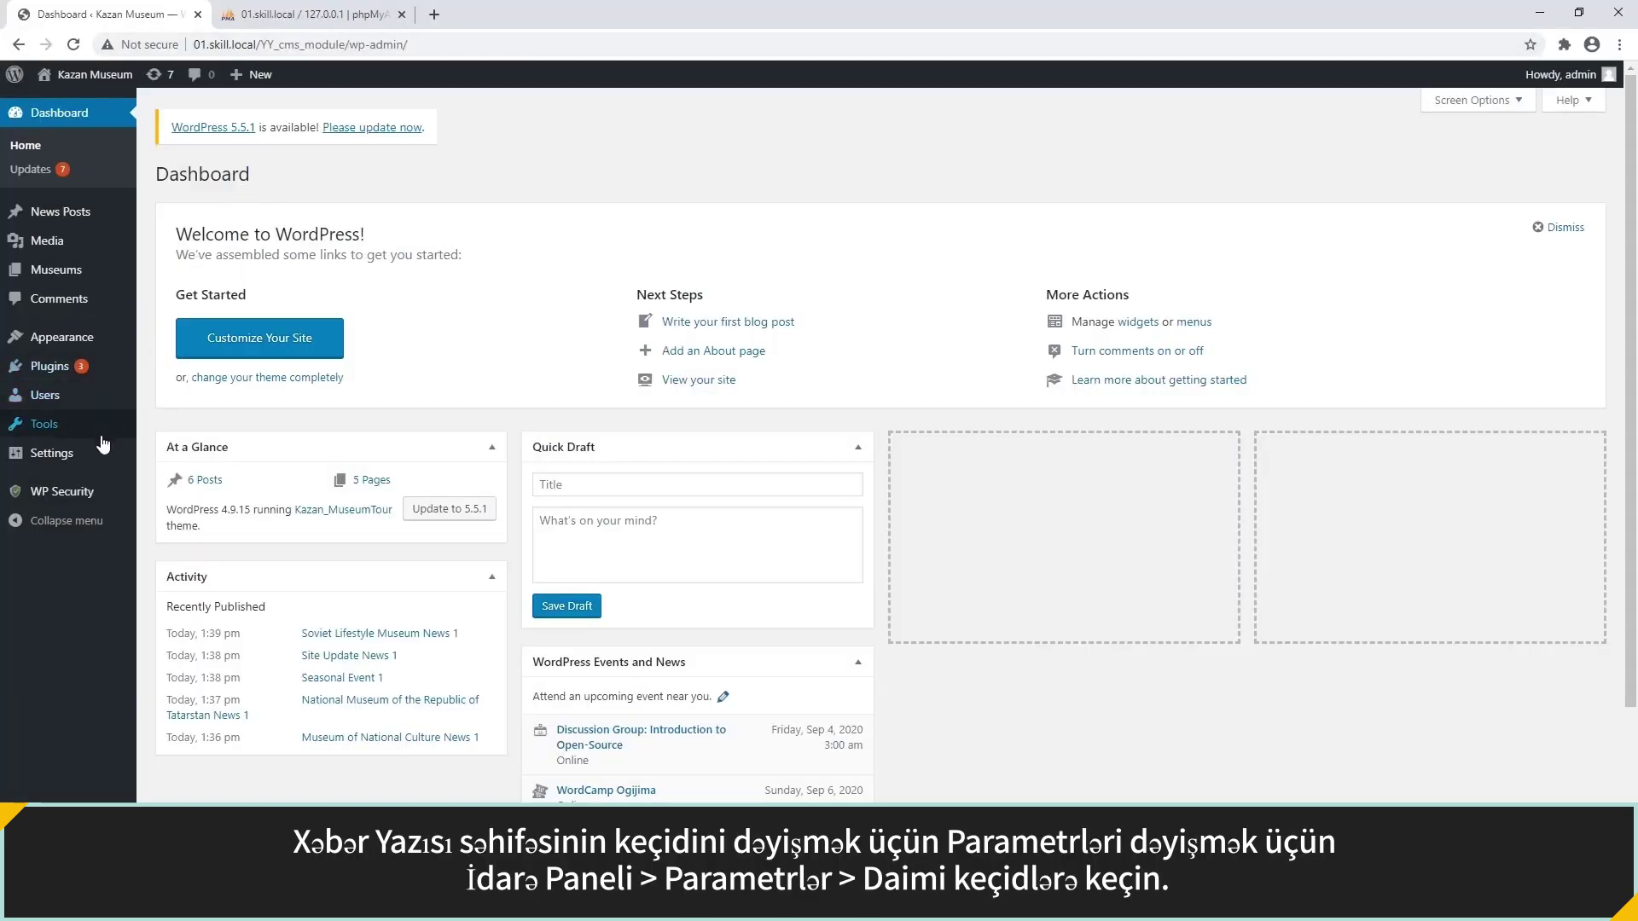
In Permalinks, replace the custom structure with %category%/%postname% tags and save the change.
{"action": "mouse_move", "coordinate": [99, 456]}
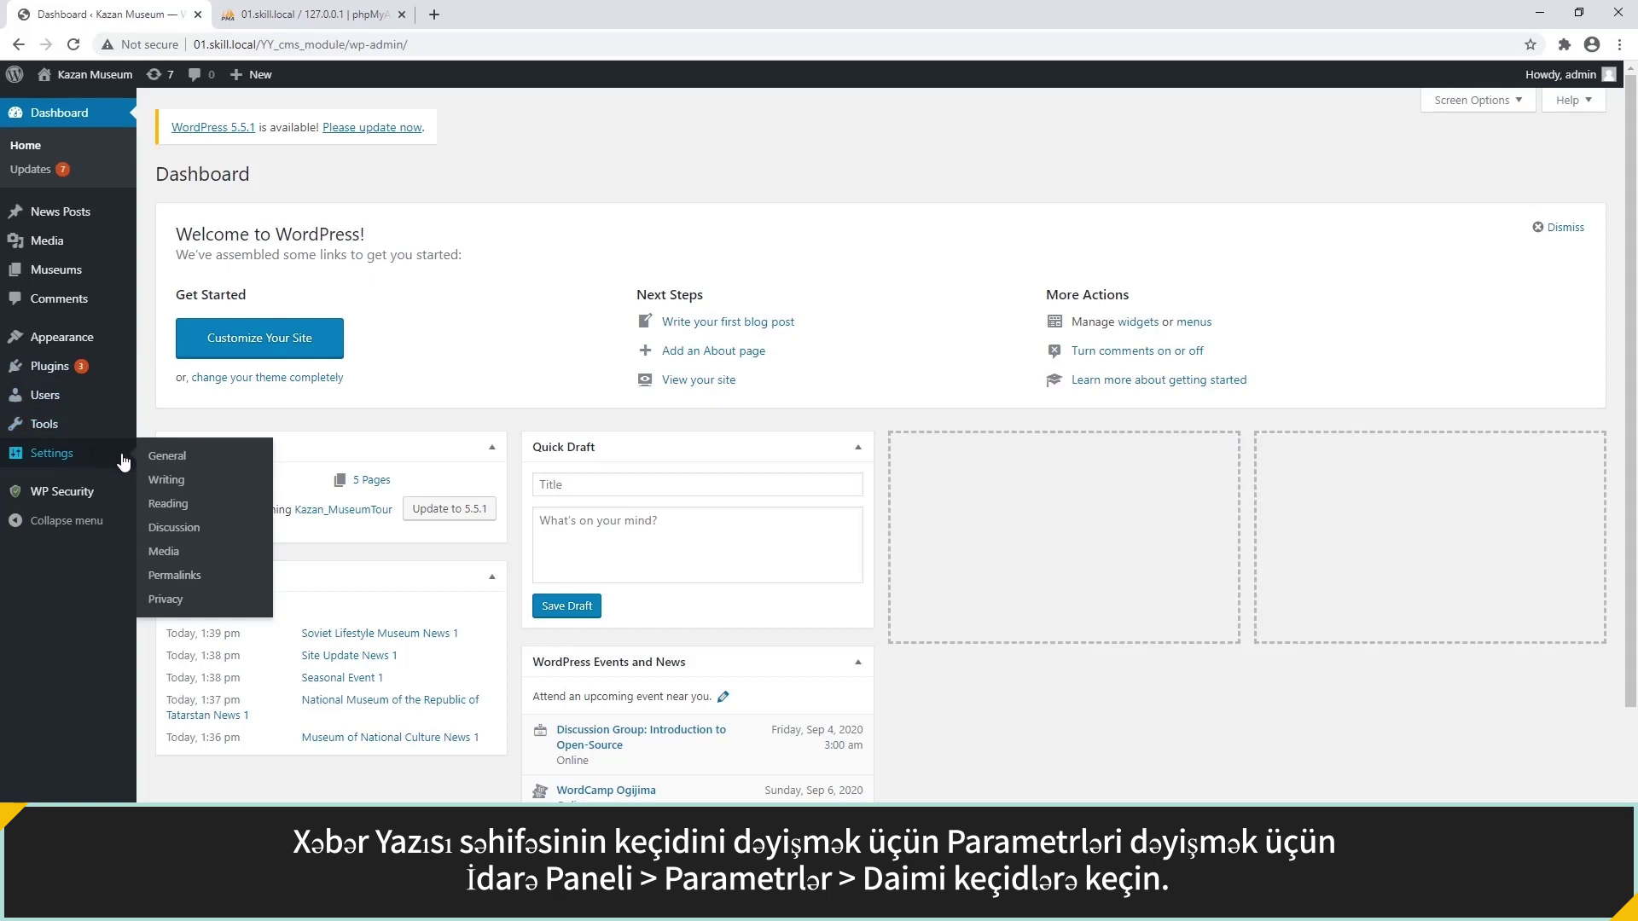
{"action": "left_click", "coordinate": [176, 576]}
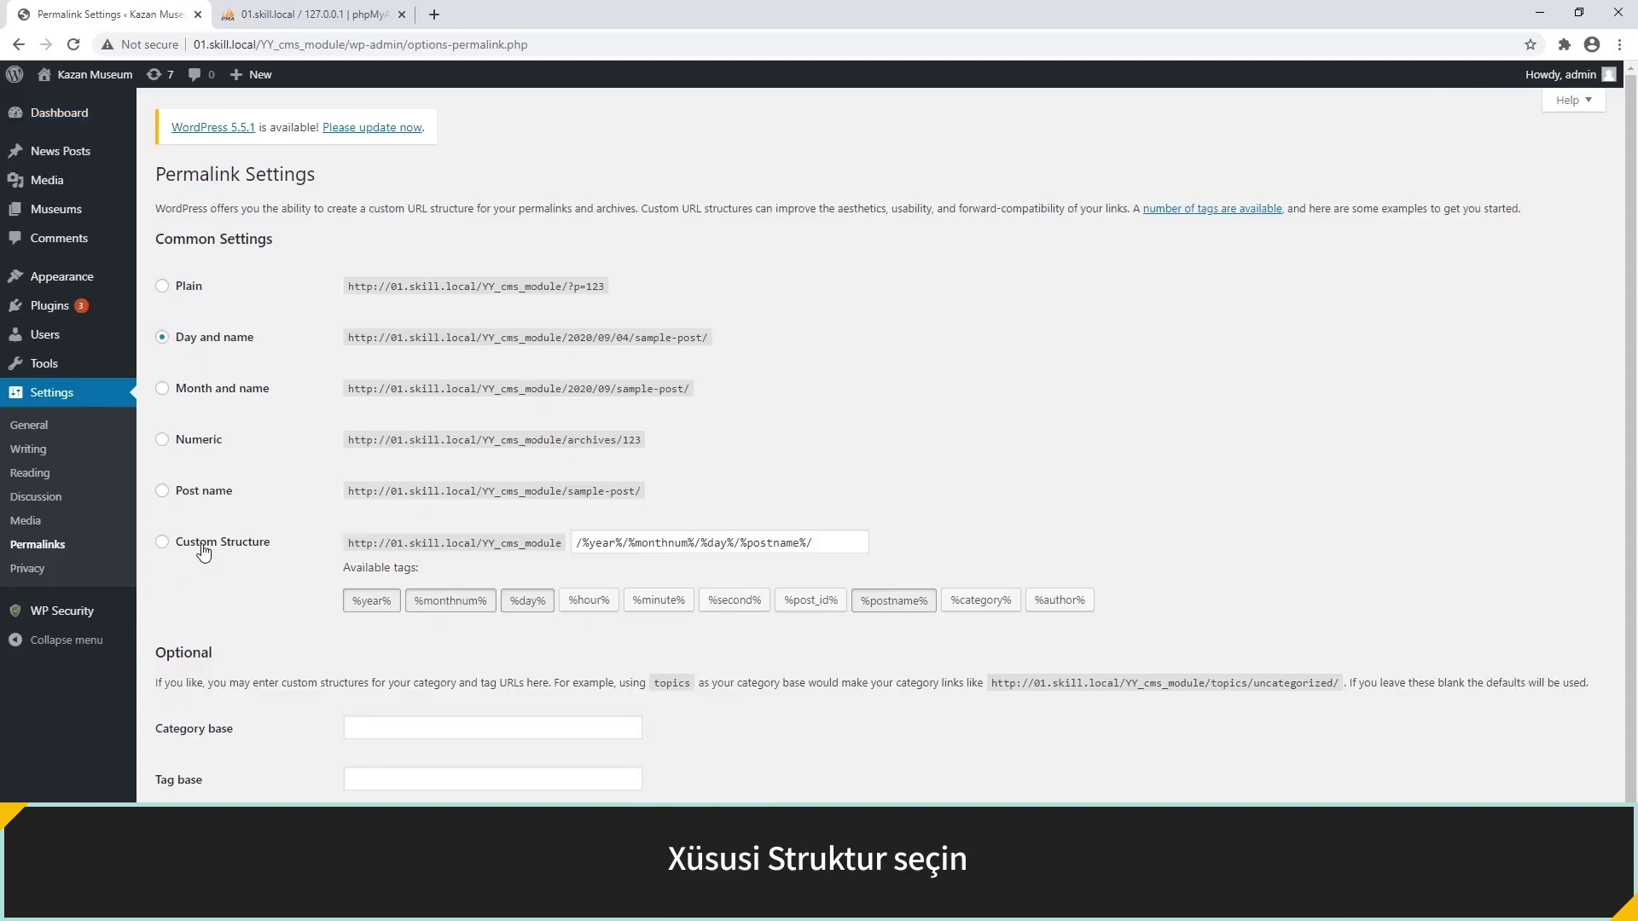
{"action": "left_click", "coordinate": [203, 551]}
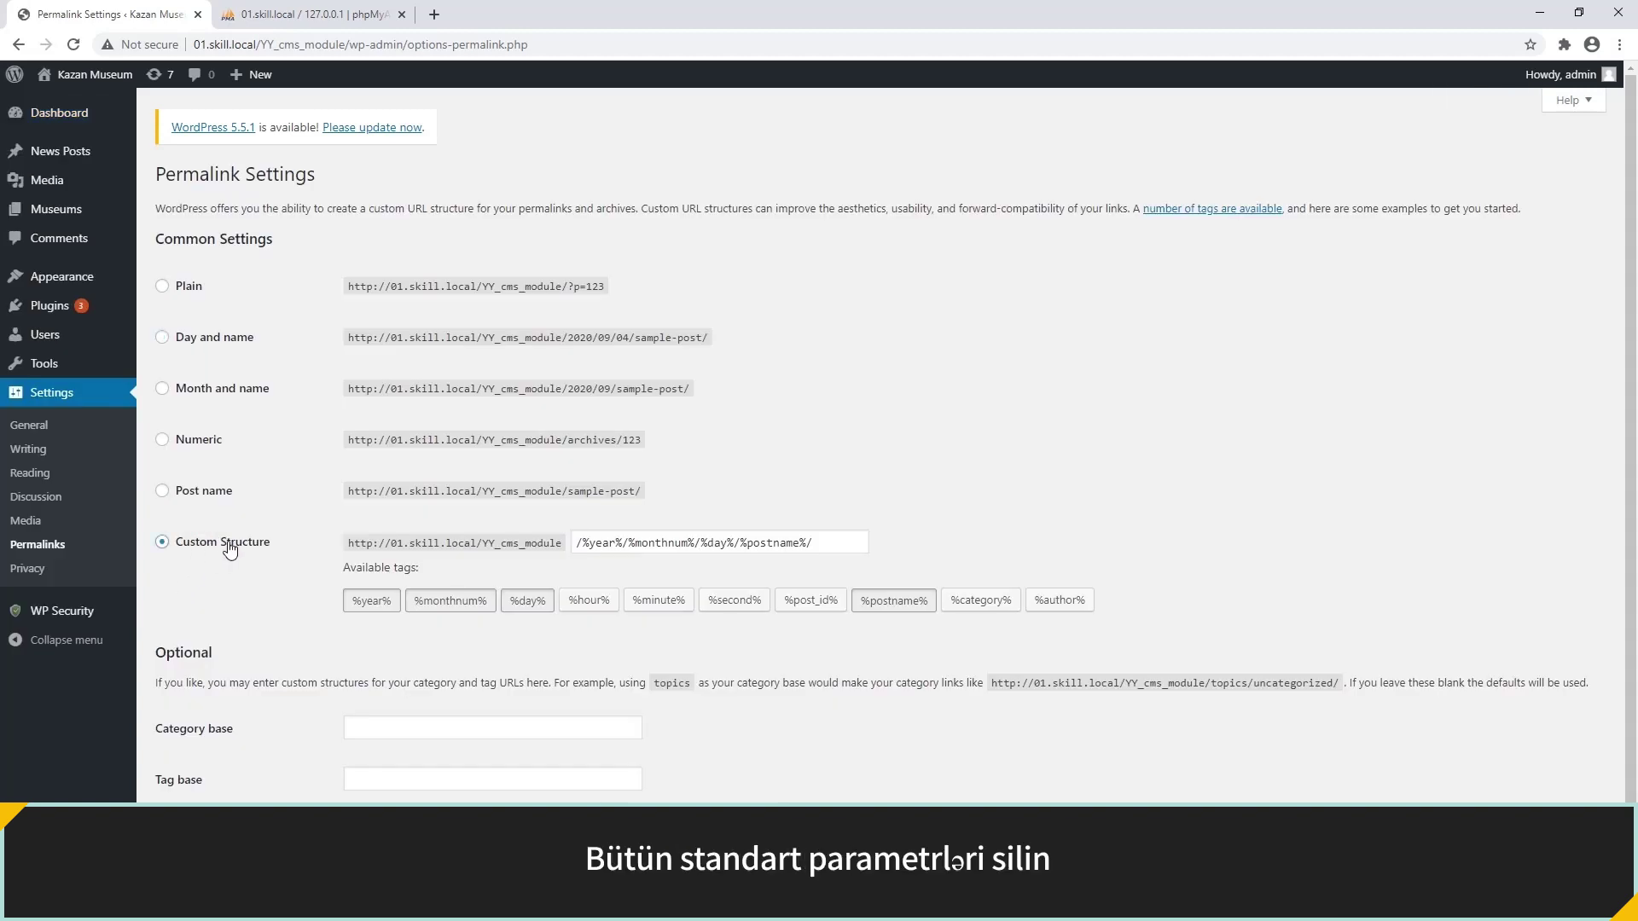
{"action": "left_click_drag", "start_coordinate": [576, 546], "coordinate": [818, 544]}
{"action": "key", "text": "BackSpace"}
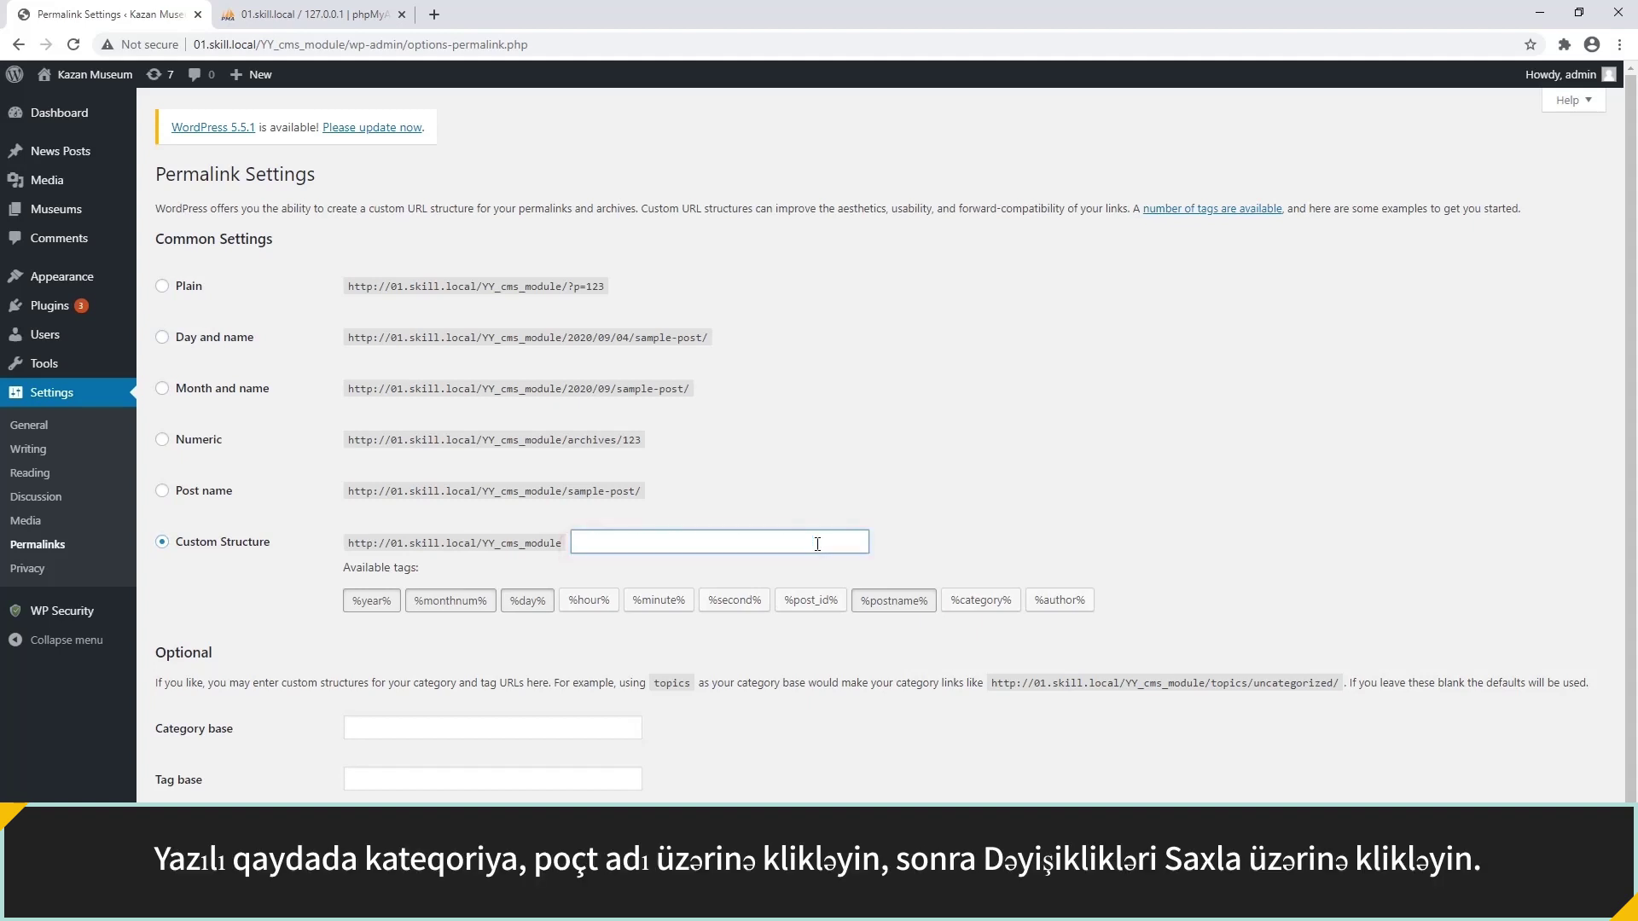
{"action": "left_click", "coordinate": [781, 572]}
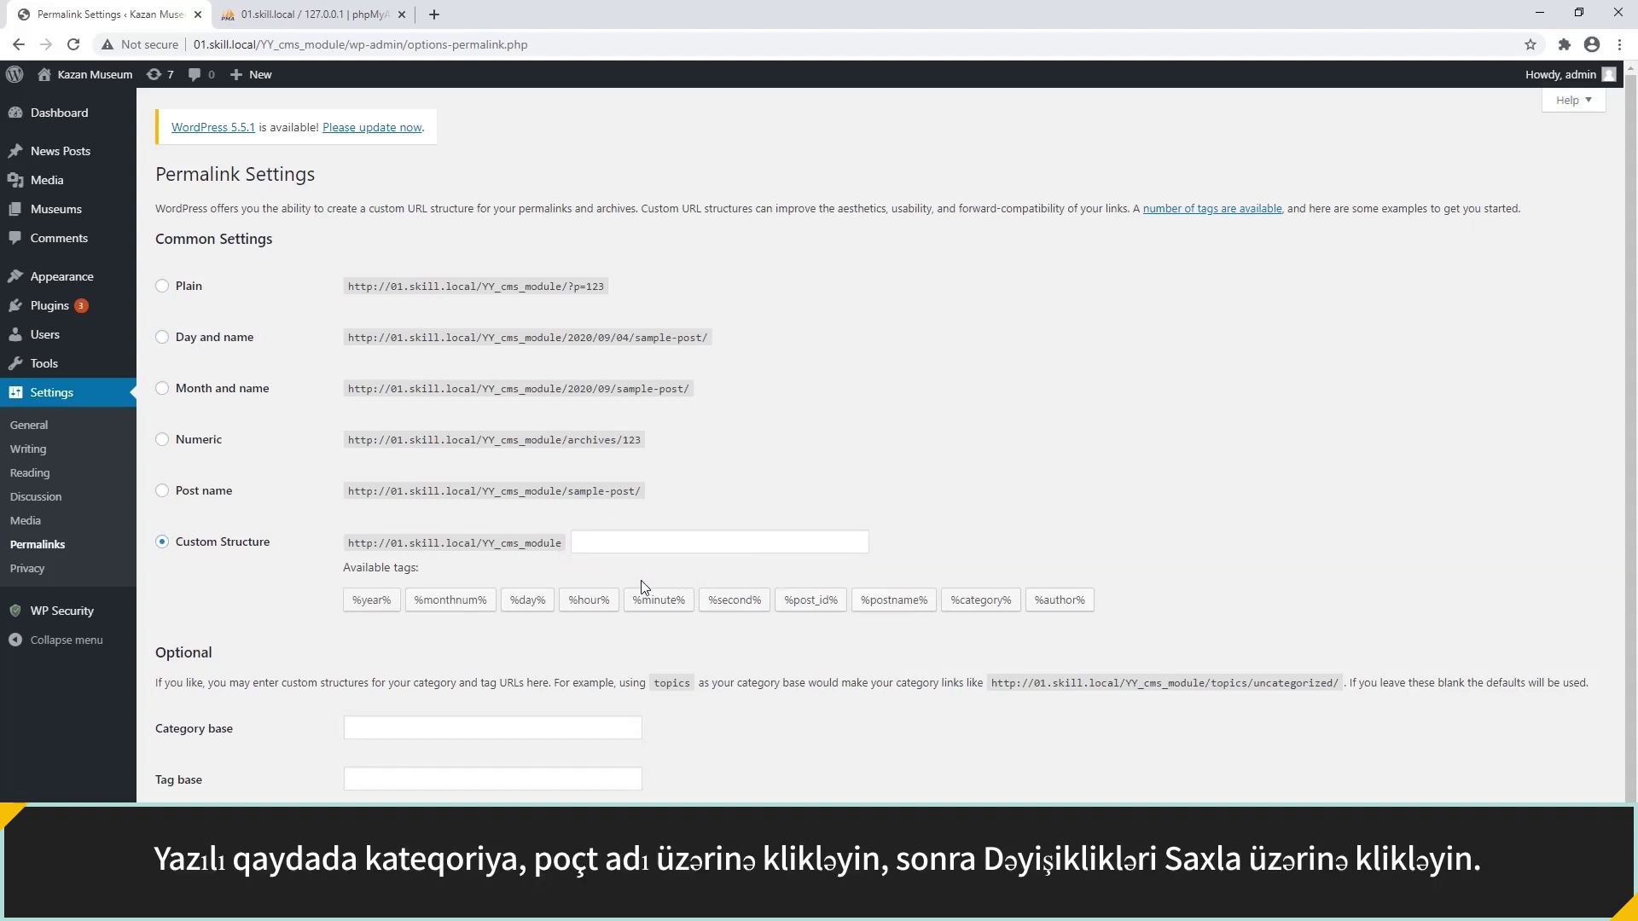
{"action": "left_click", "coordinate": [972, 601]}
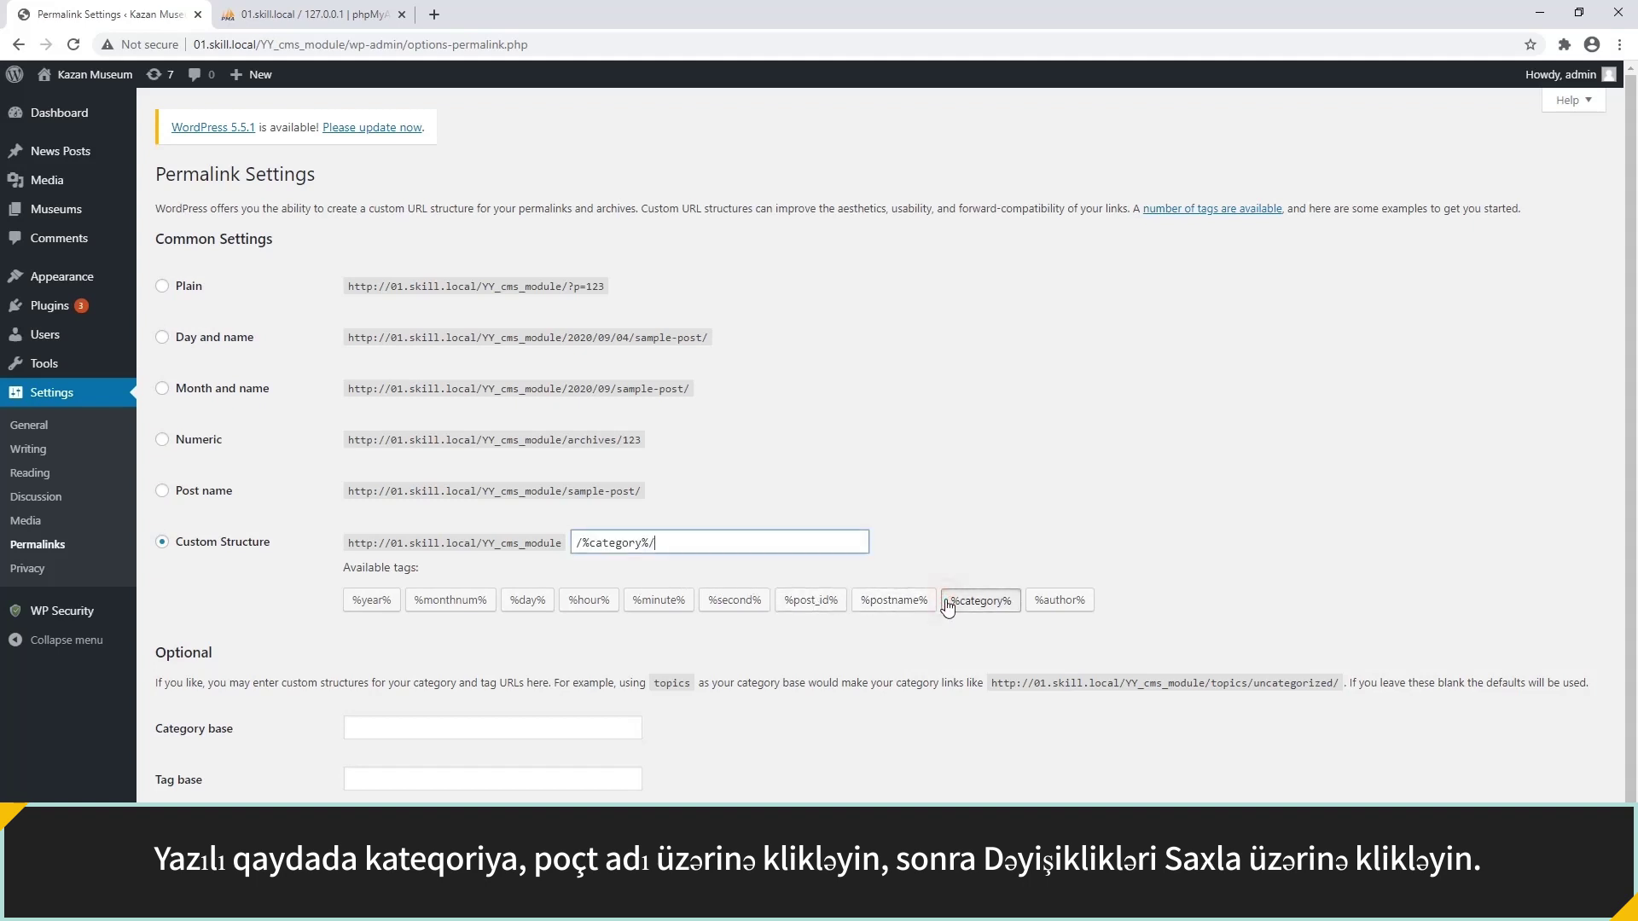
{"action": "left_click", "coordinate": [899, 608]}
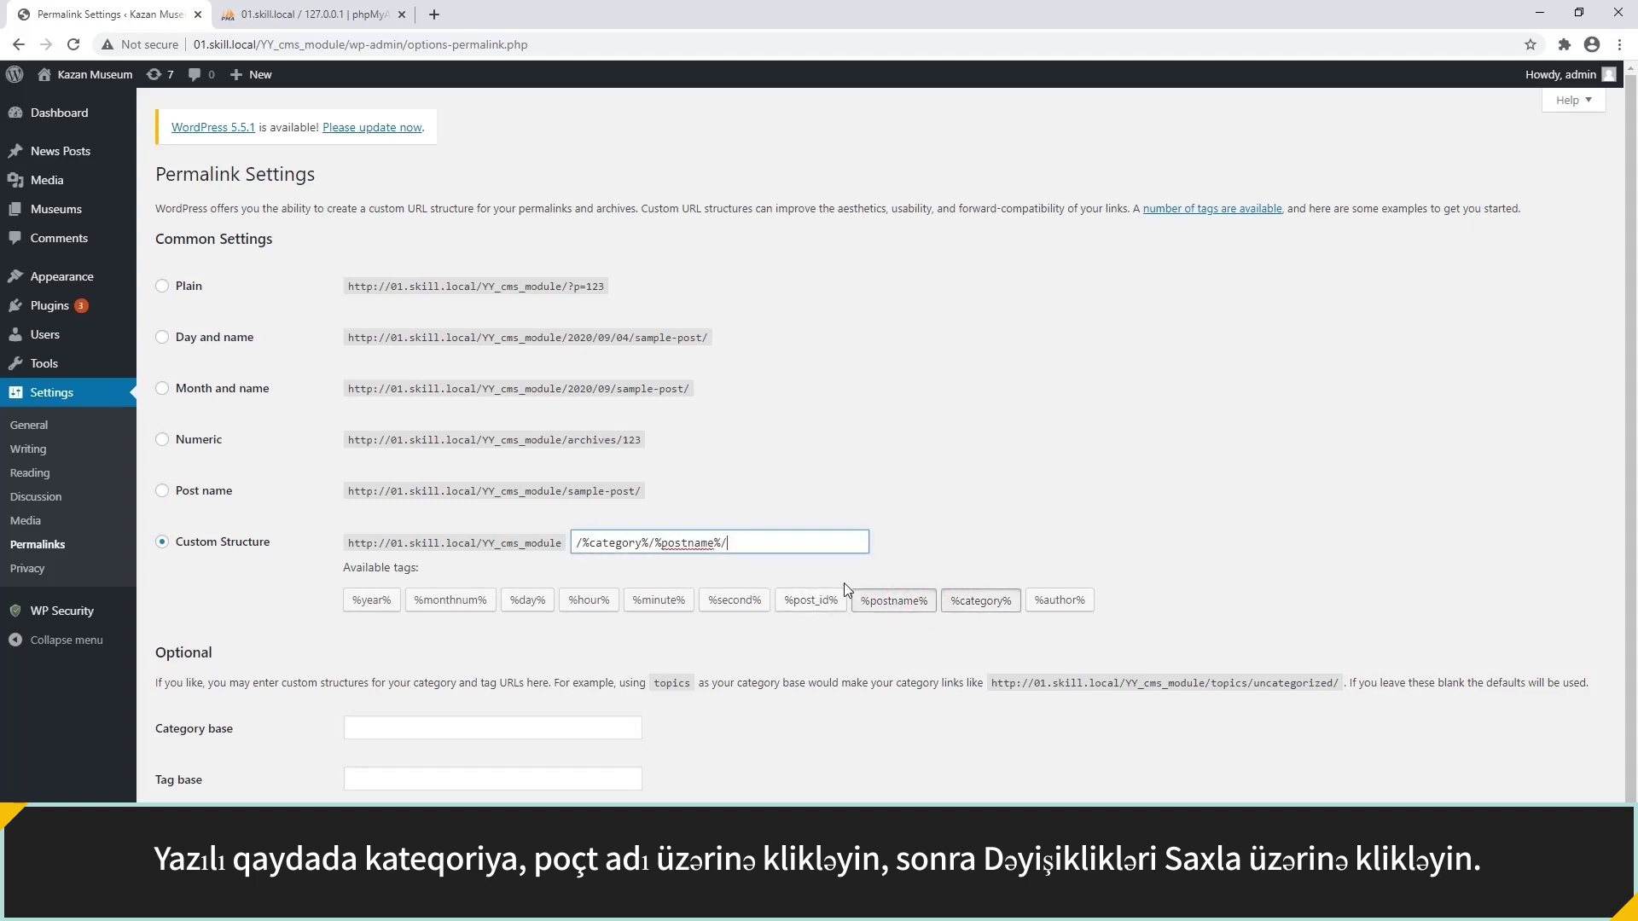
{"action": "left_click", "coordinate": [781, 567]}
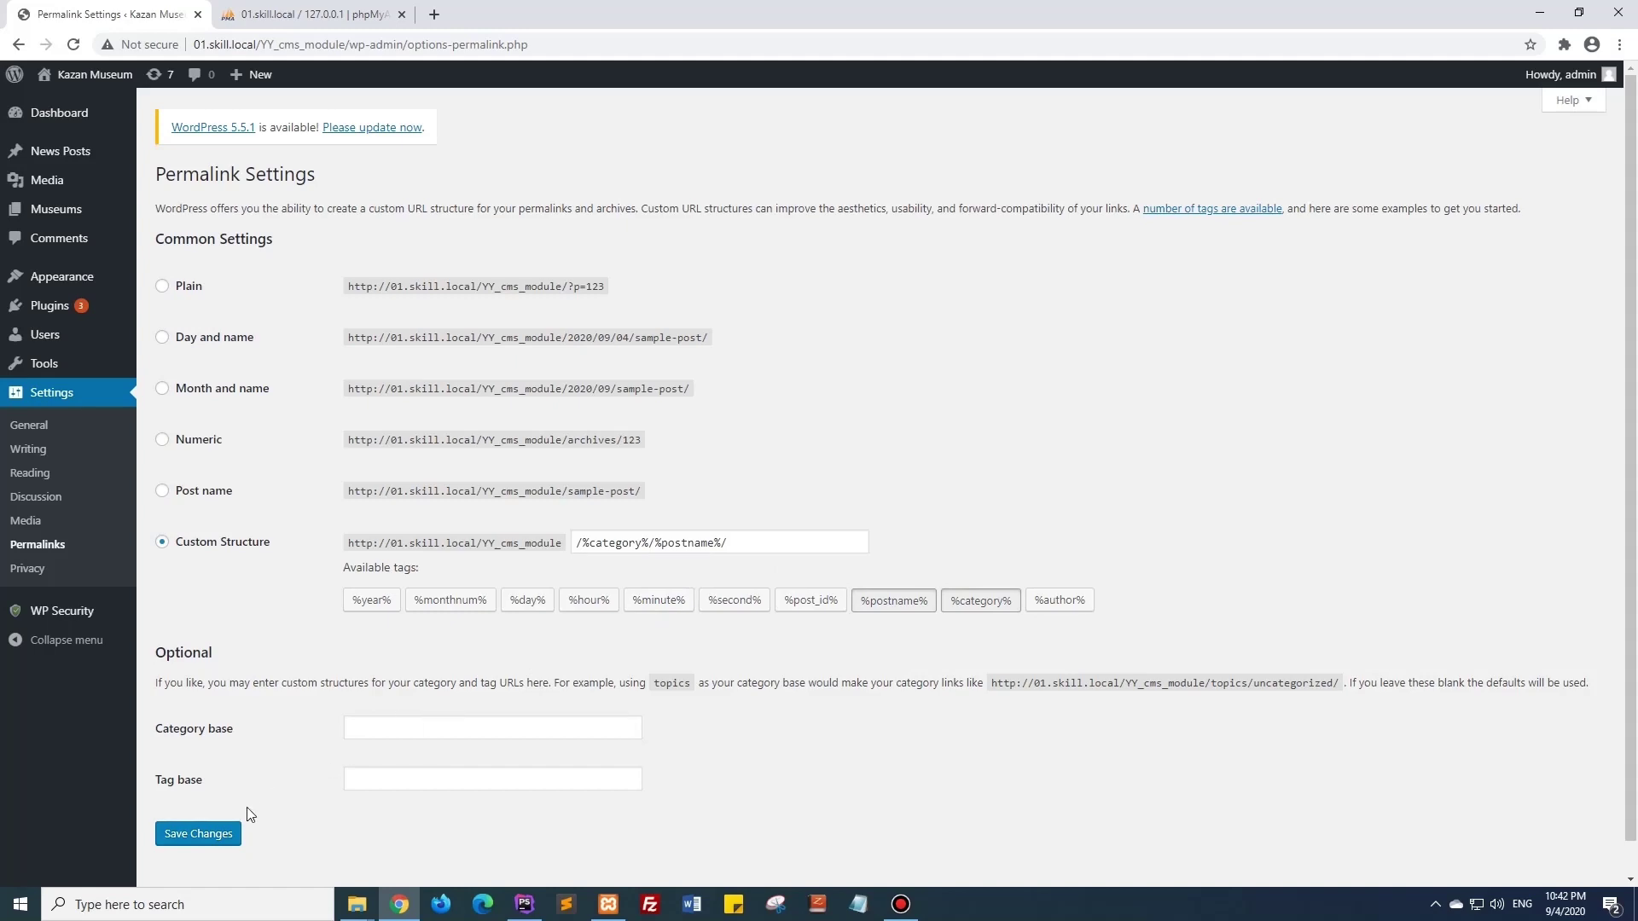
{"action": "left_click", "coordinate": [198, 834]}
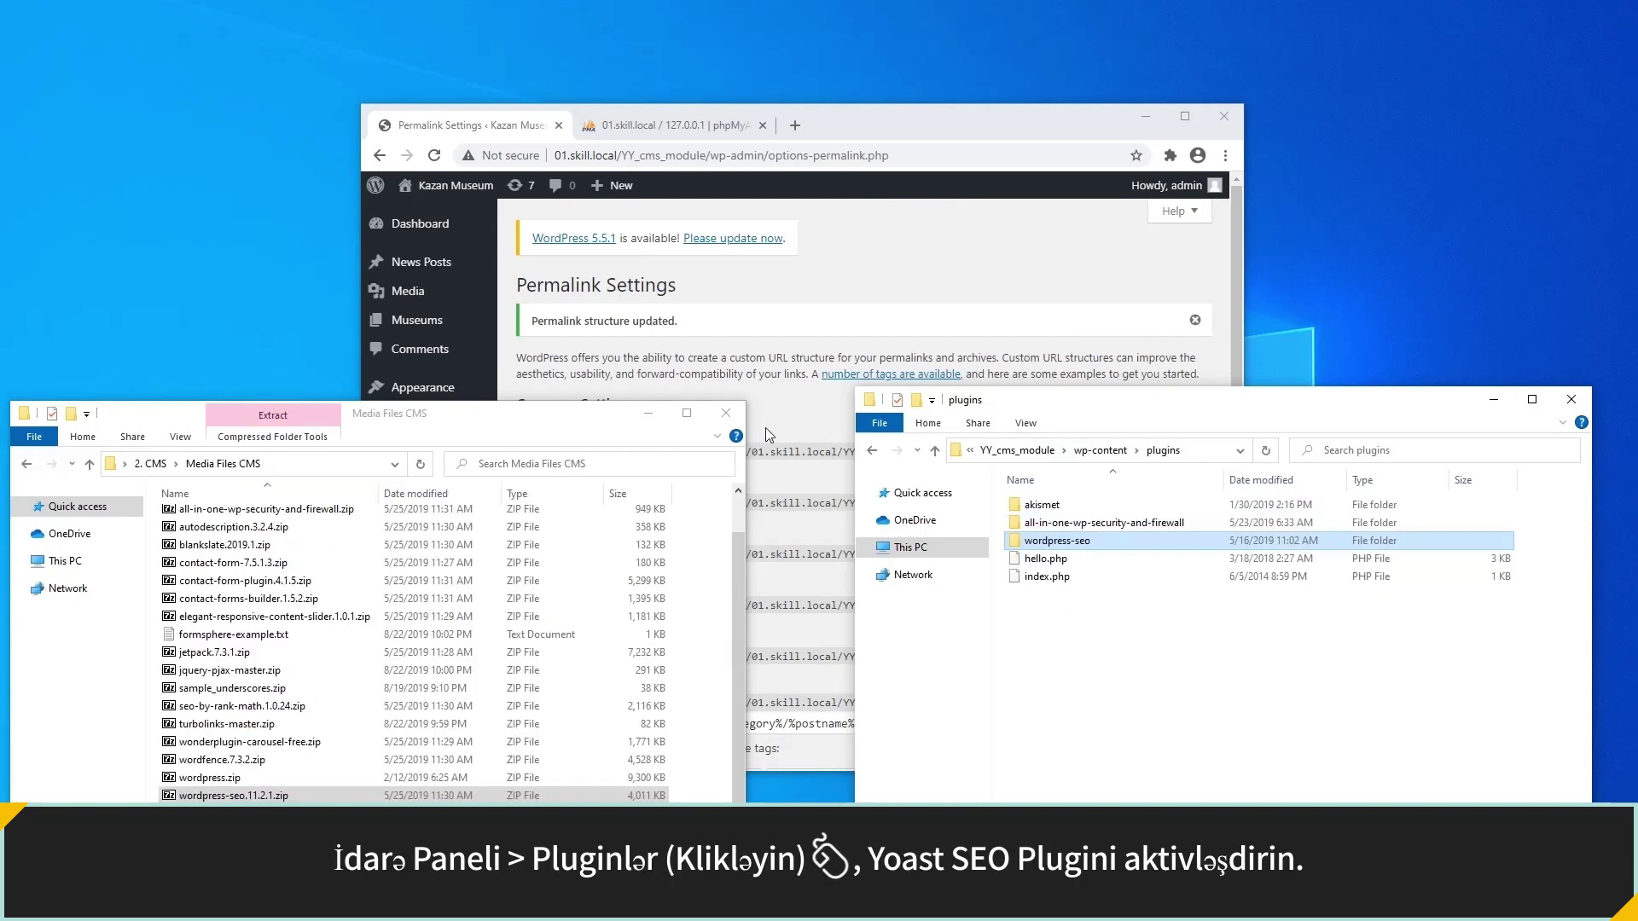
Activate the Yoast SEO plugin from the Installed Plugins list.
{"action": "left_click", "coordinate": [765, 427]}
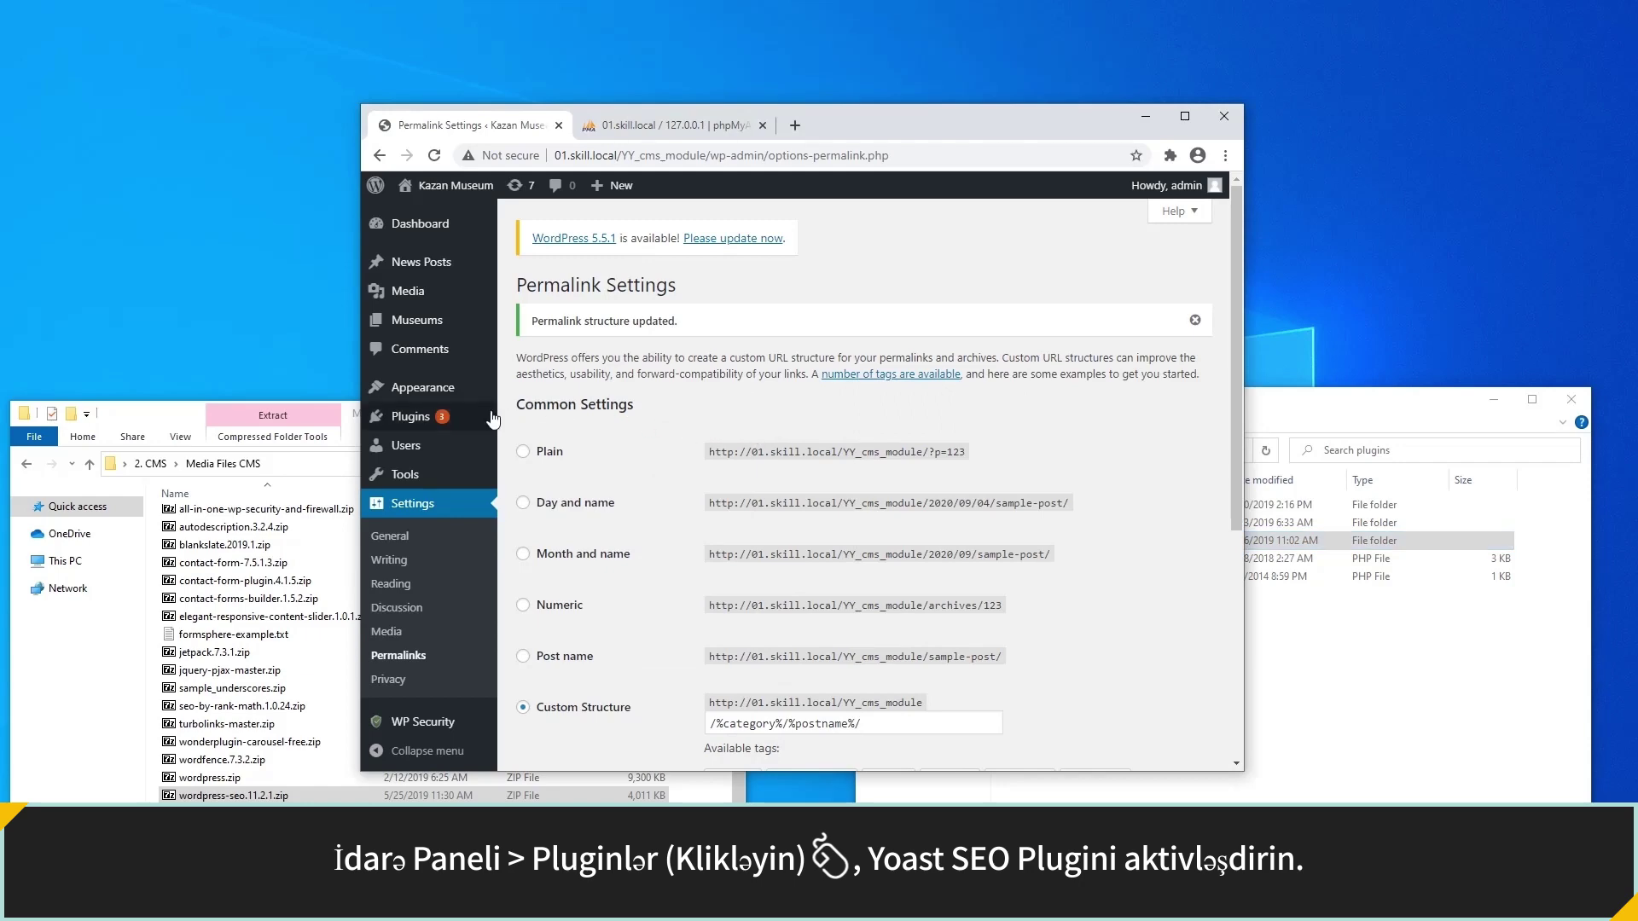
{"action": "mouse_move", "coordinate": [456, 422]}
{"action": "left_click", "coordinate": [538, 426]}
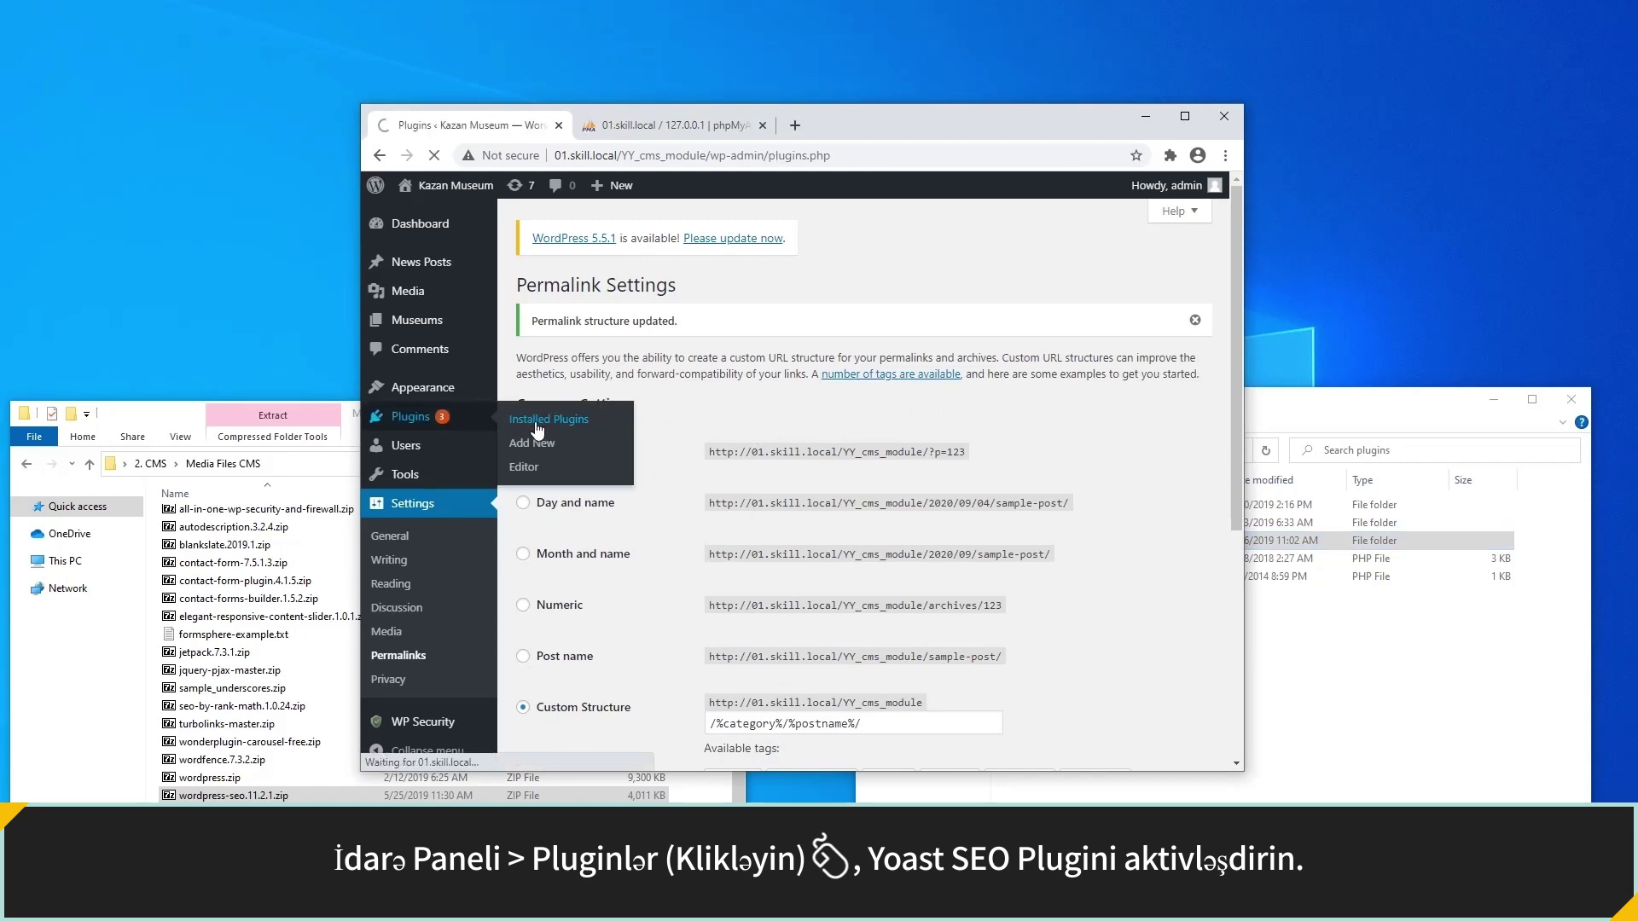
{"action": "scroll", "coordinate": [635, 447], "scroll_direction": "down", "scroll_amount": 3}
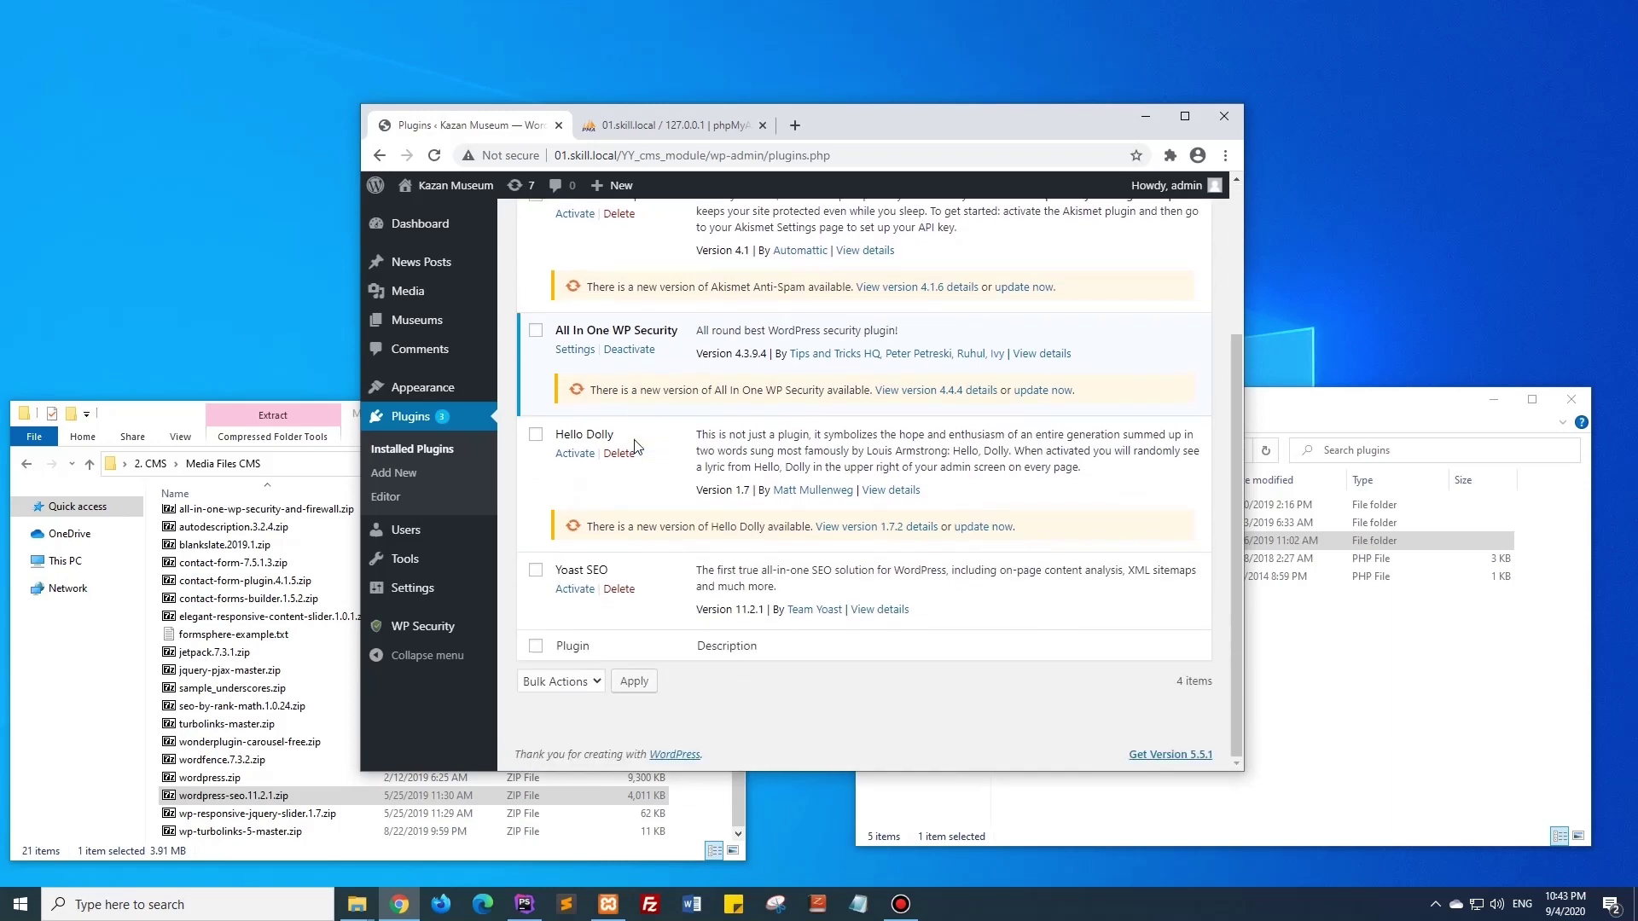
{"action": "left_click", "coordinate": [574, 591]}
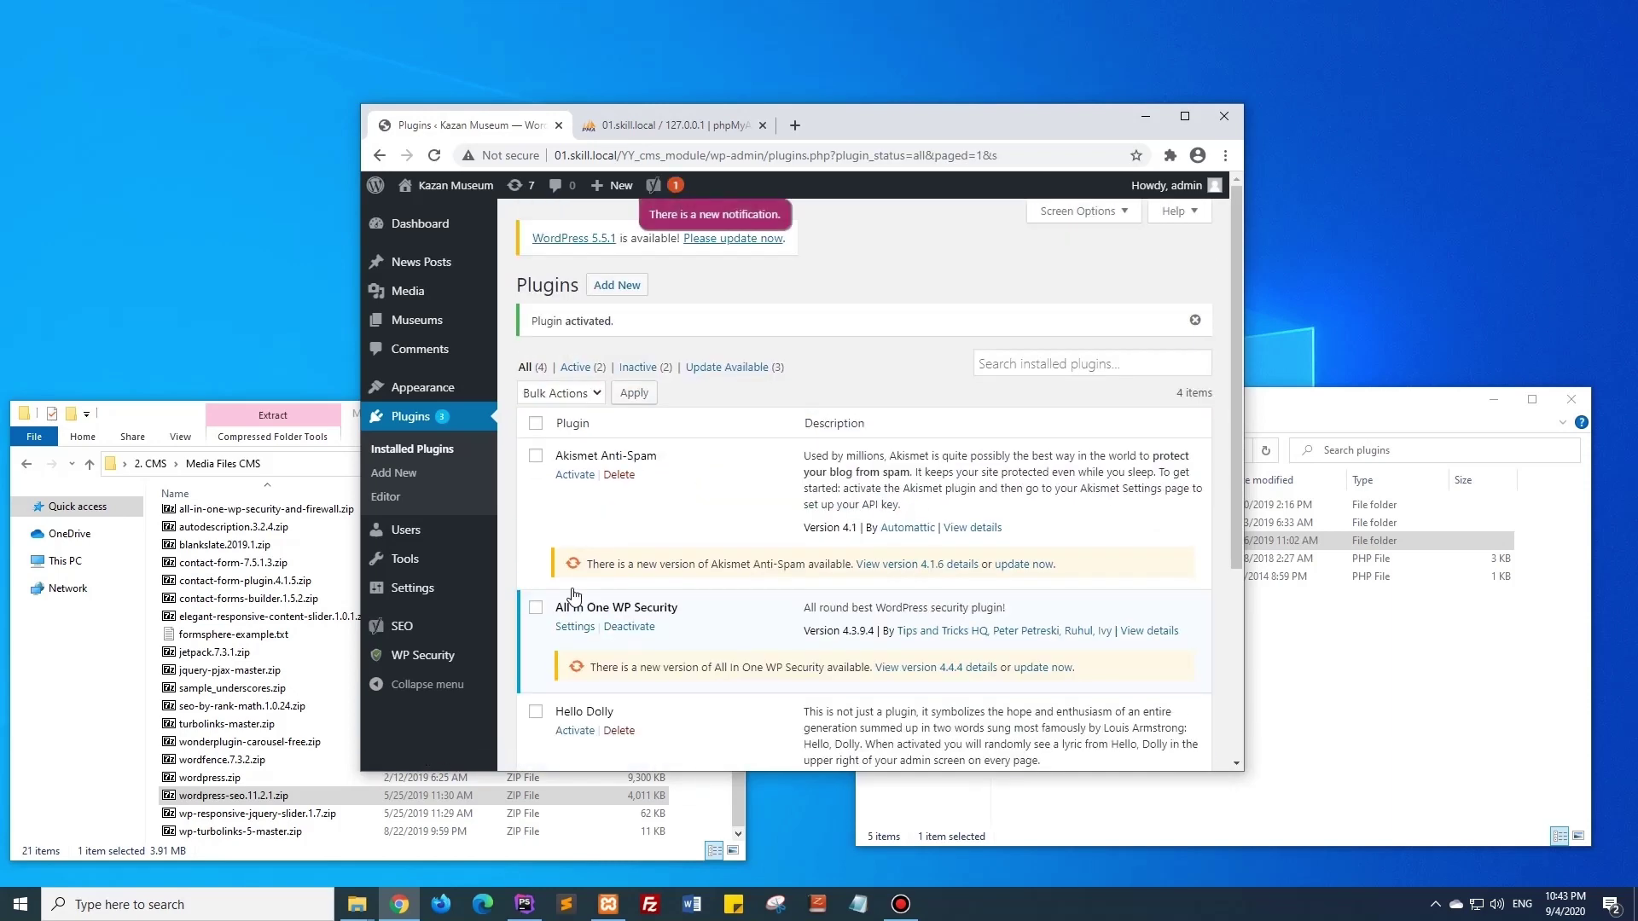
In Yoast Search Appearance Taxonomies, set Category URLs to Remove and save.
{"action": "mouse_move", "coordinate": [448, 633]}
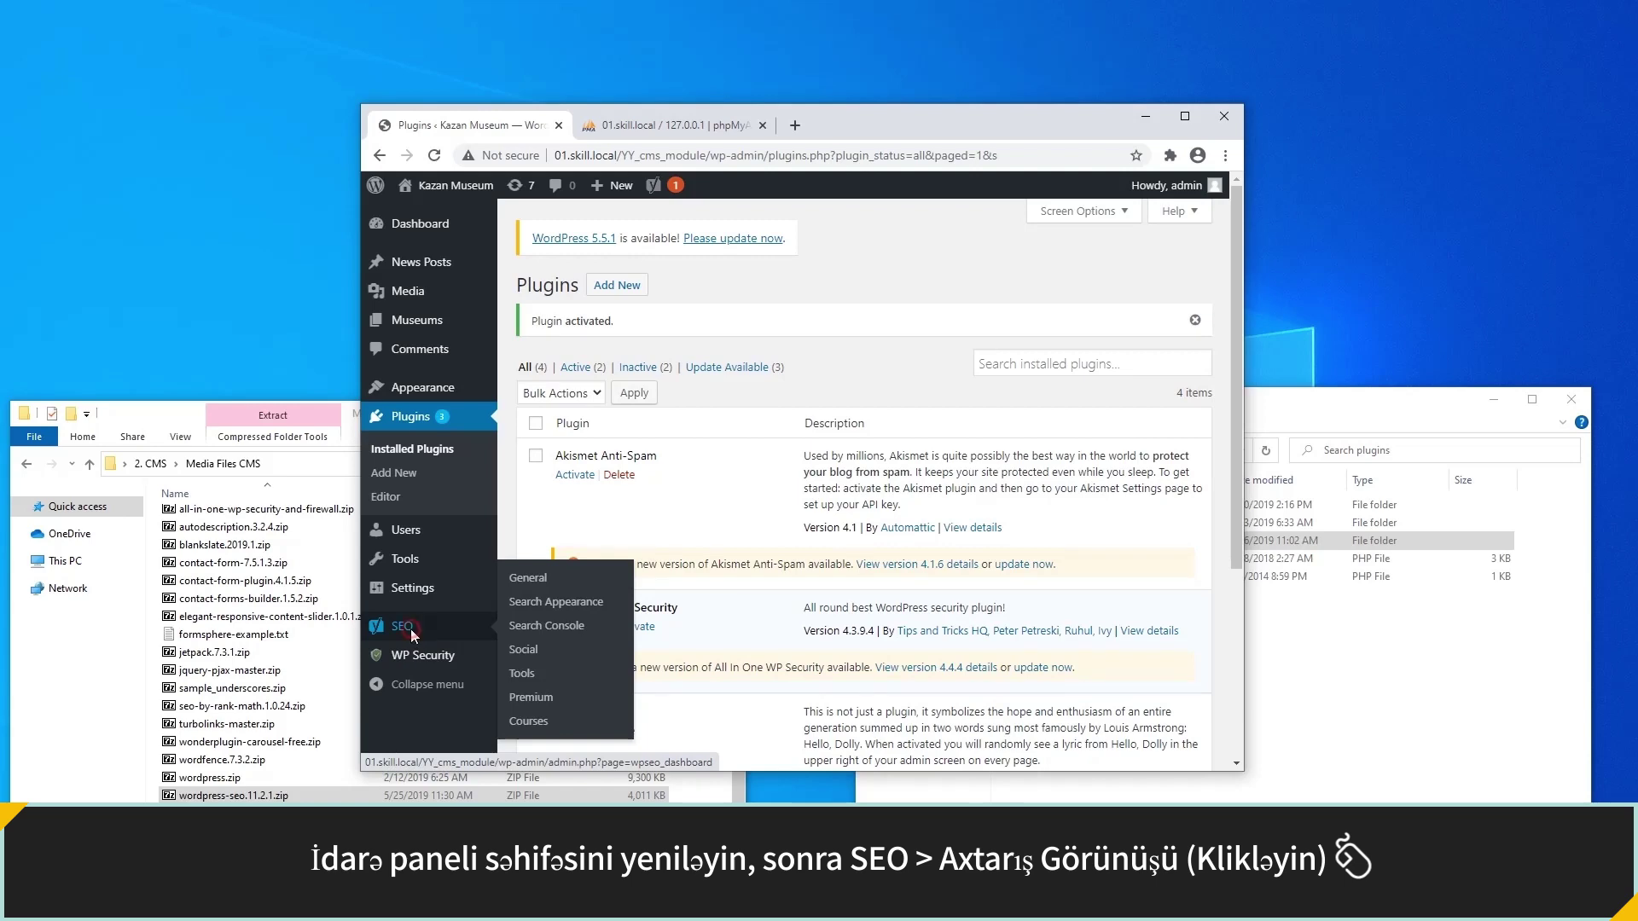
{"action": "left_click", "coordinate": [403, 627]}
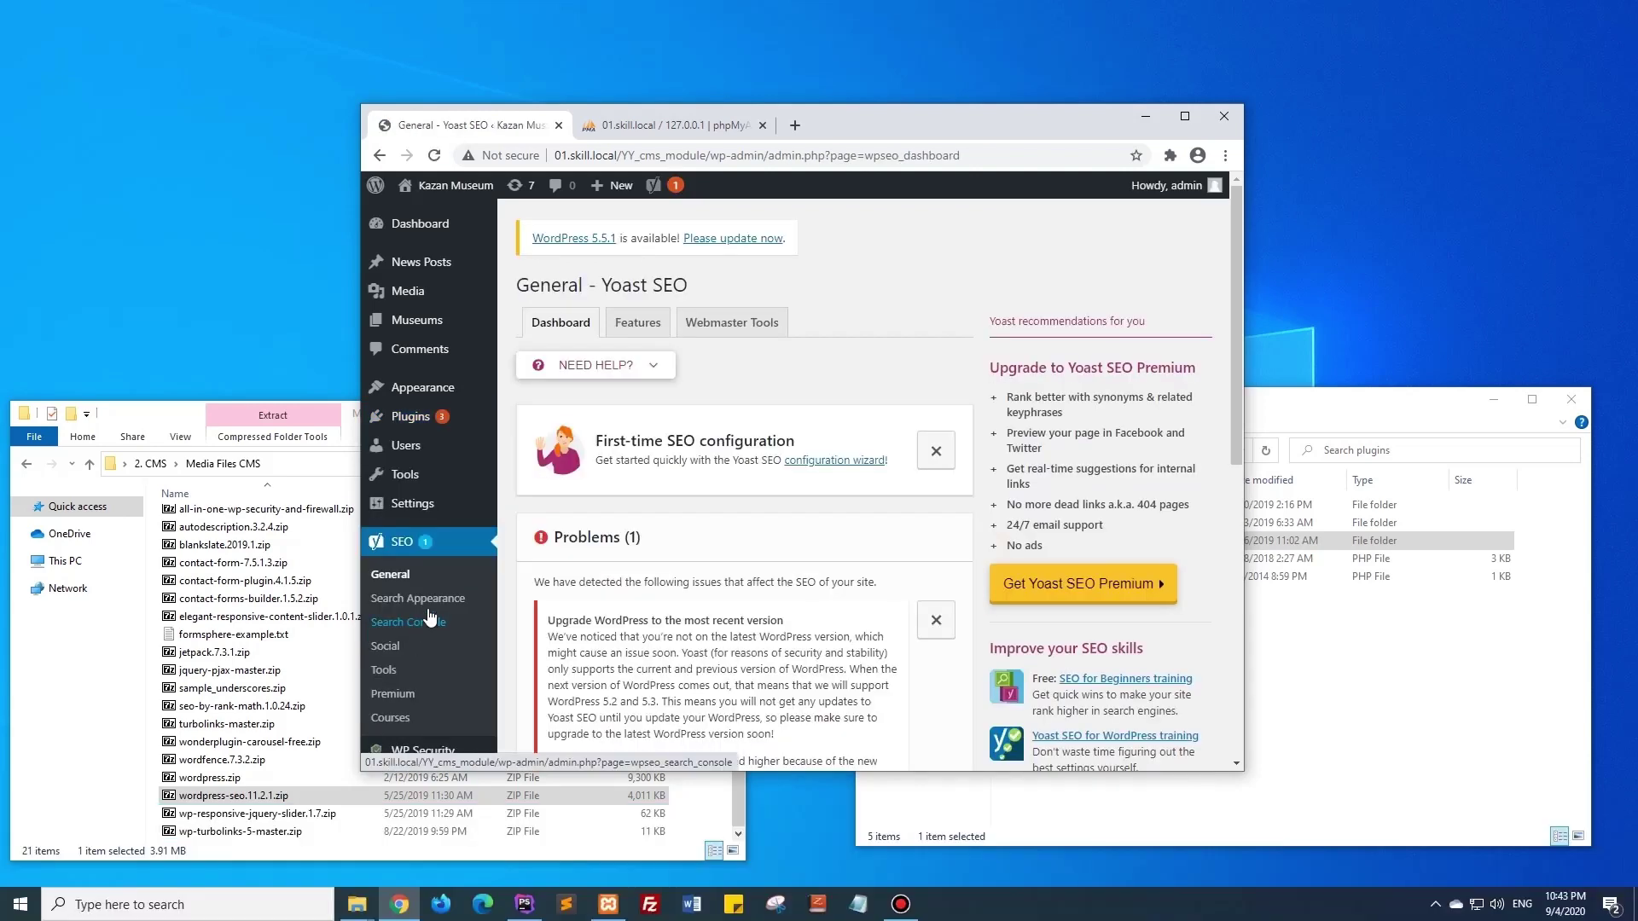
{"action": "left_click", "coordinate": [429, 604]}
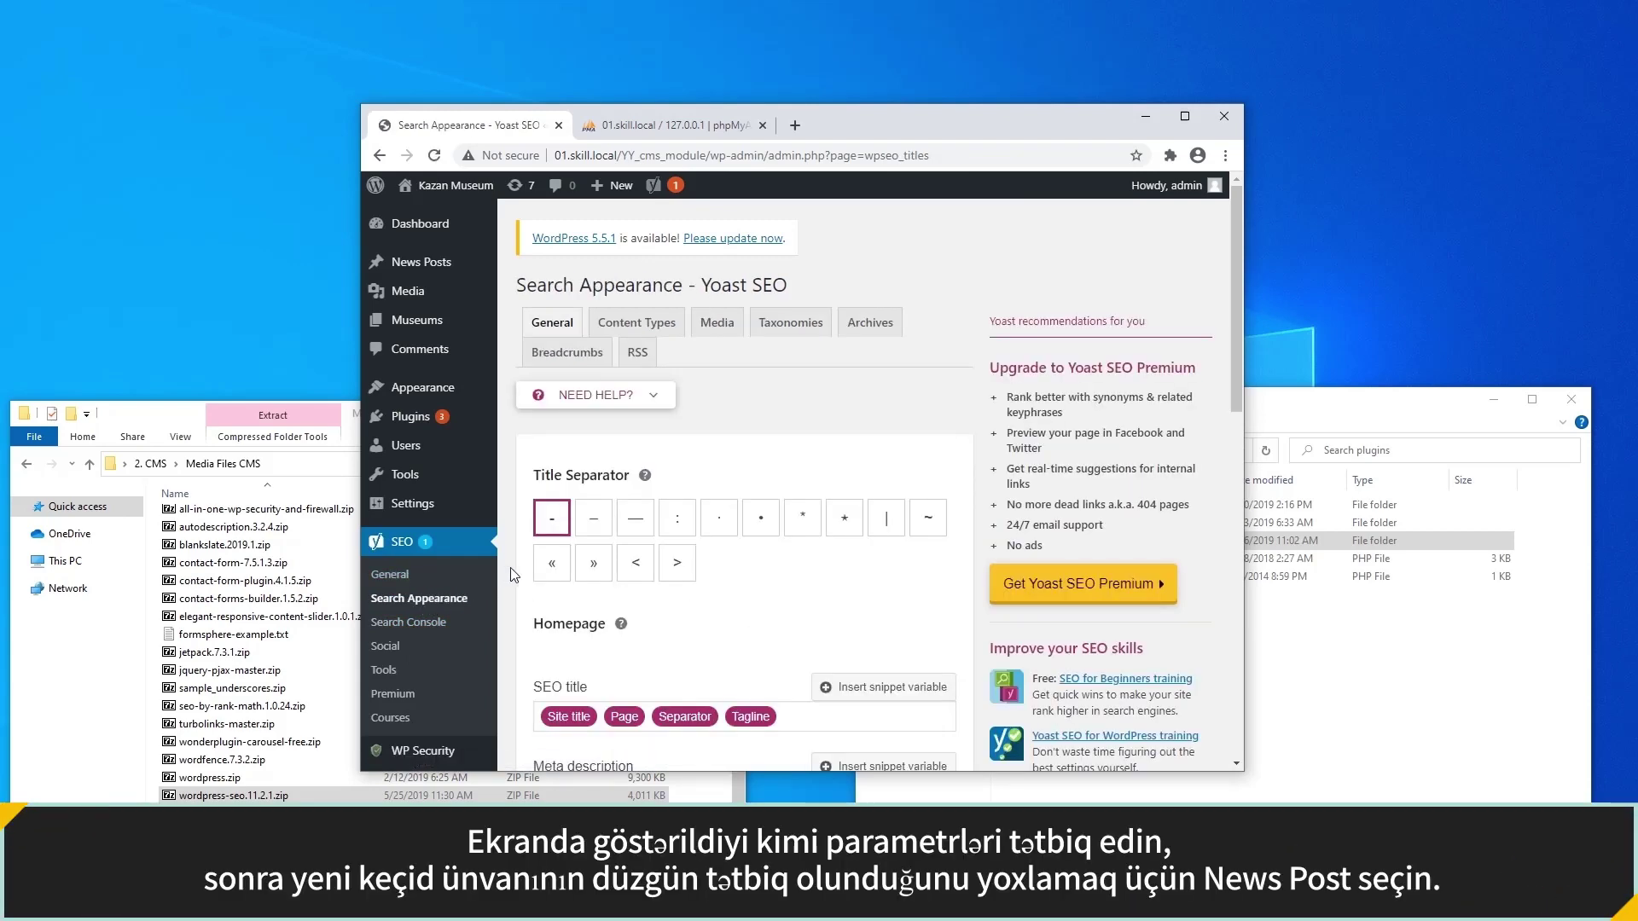
{"action": "left_click", "coordinate": [802, 336]}
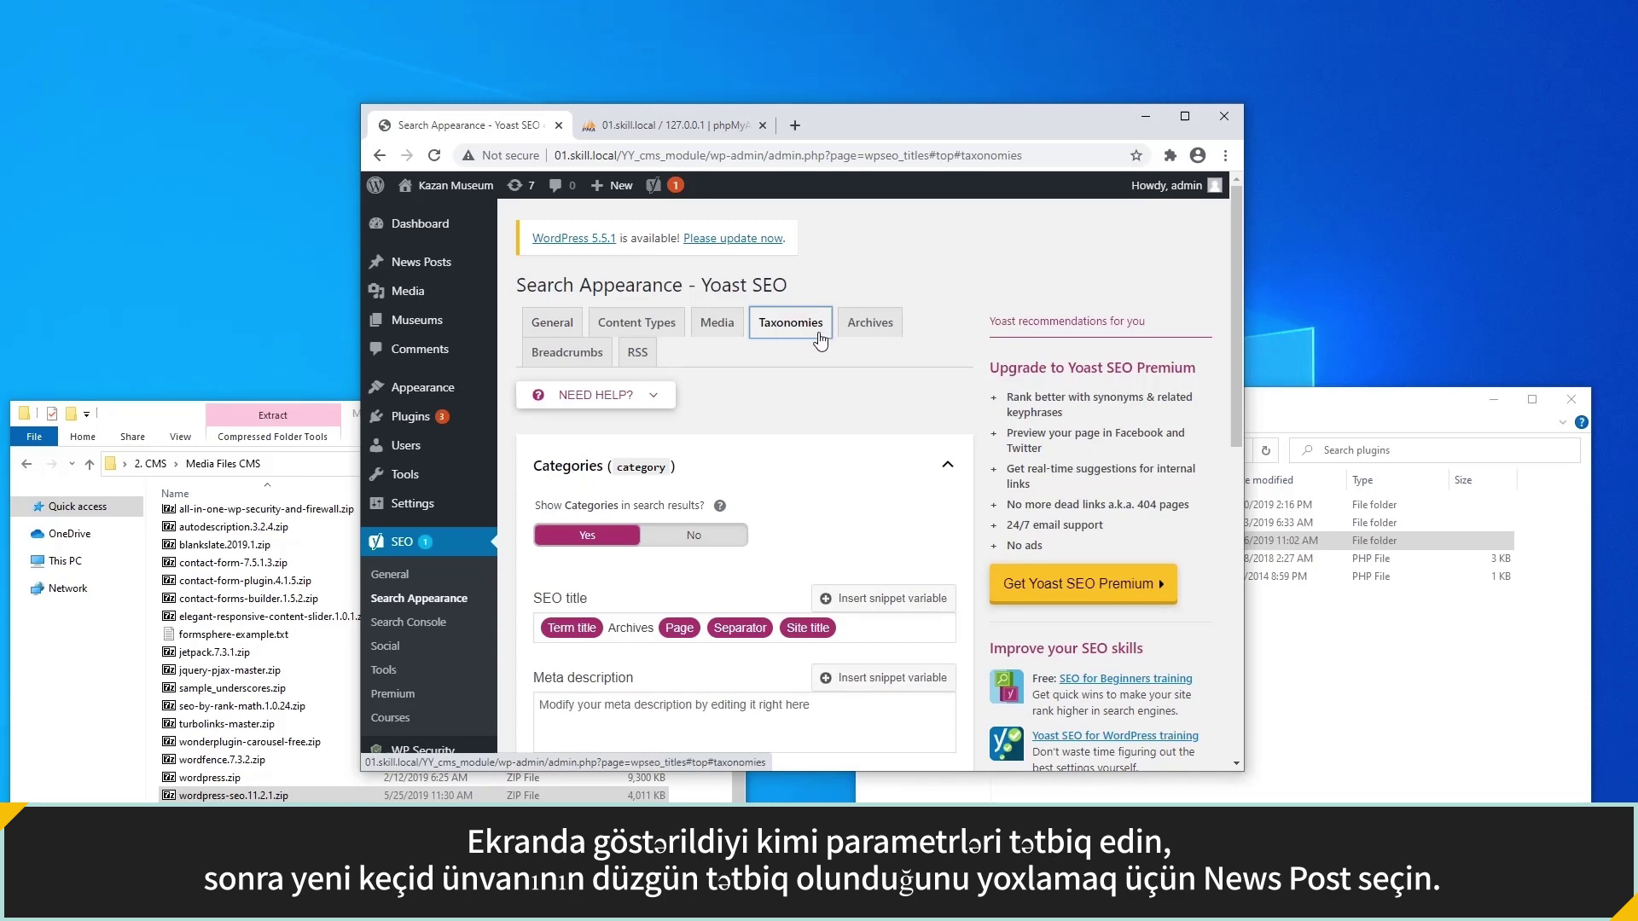
{"action": "scroll", "coordinate": [836, 331], "scroll_direction": "down", "scroll_amount": 6}
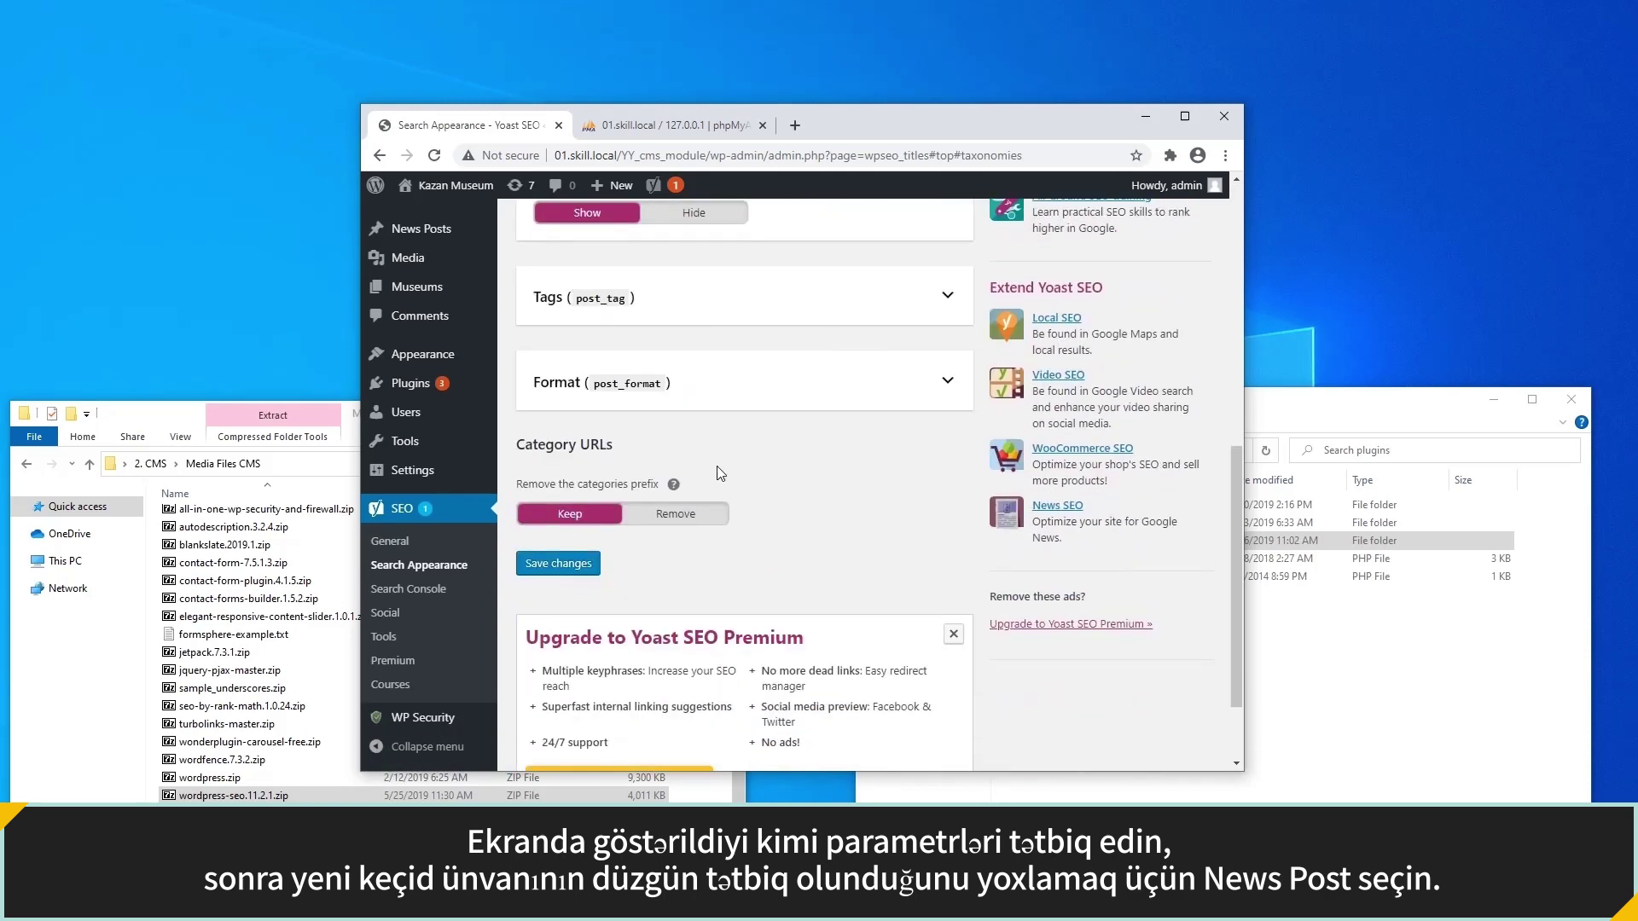
{"action": "left_click", "coordinate": [632, 529]}
{"action": "left_click", "coordinate": [558, 564]}
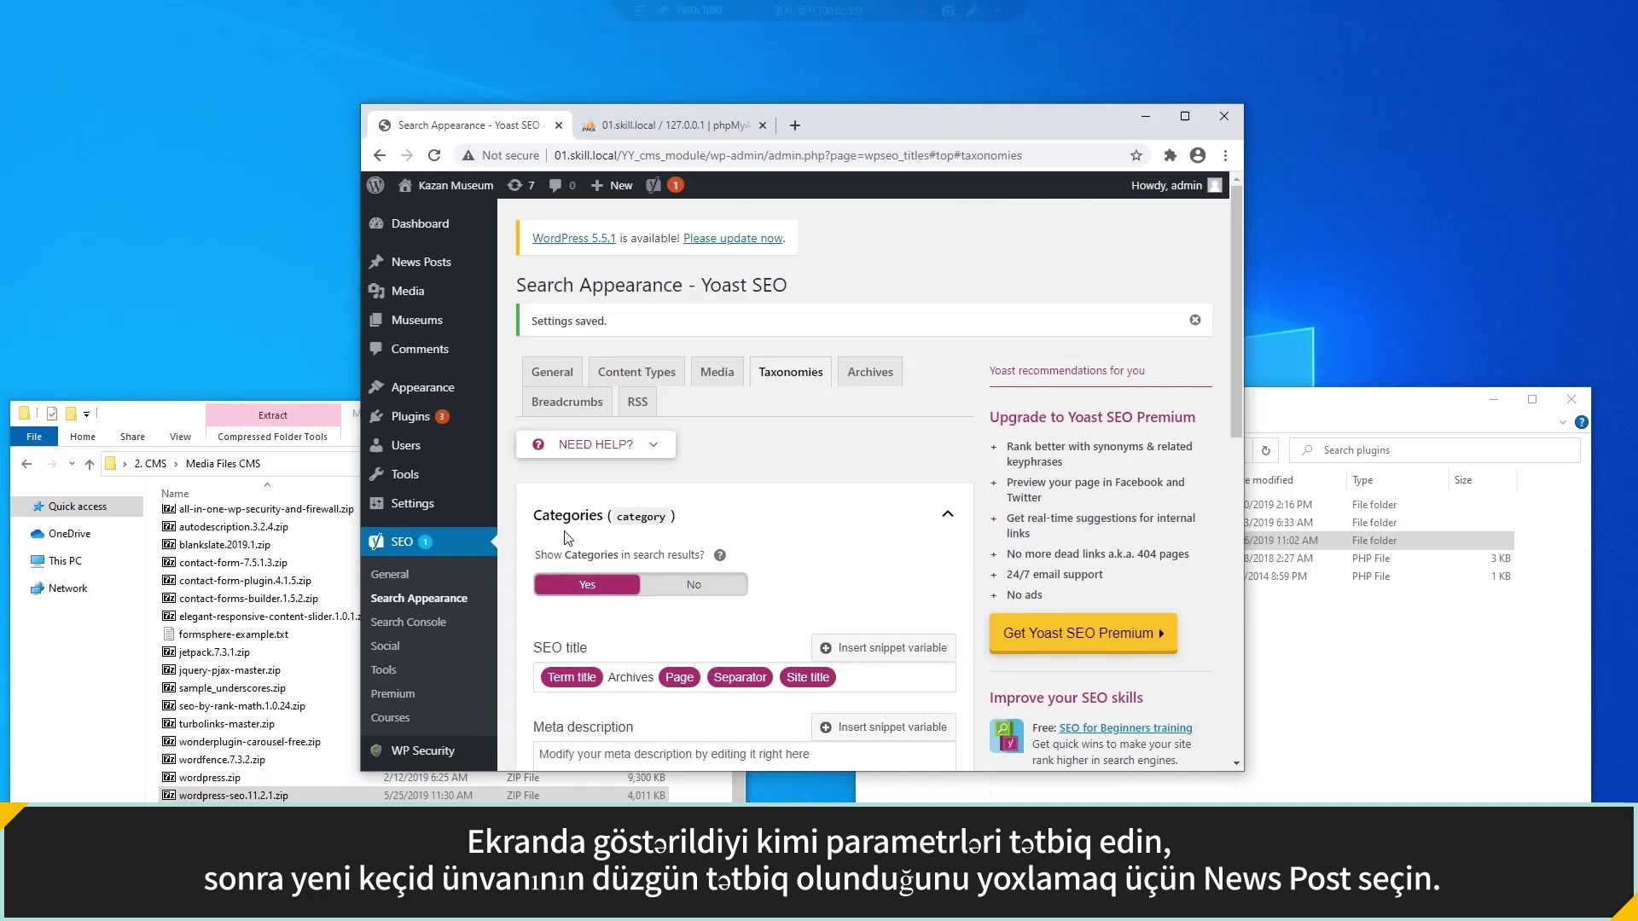
View Soviet Lifestyle Museum News 1 and check its news/soviet-lifestyle-museum/ address.
{"action": "left_click", "coordinate": [422, 262]}
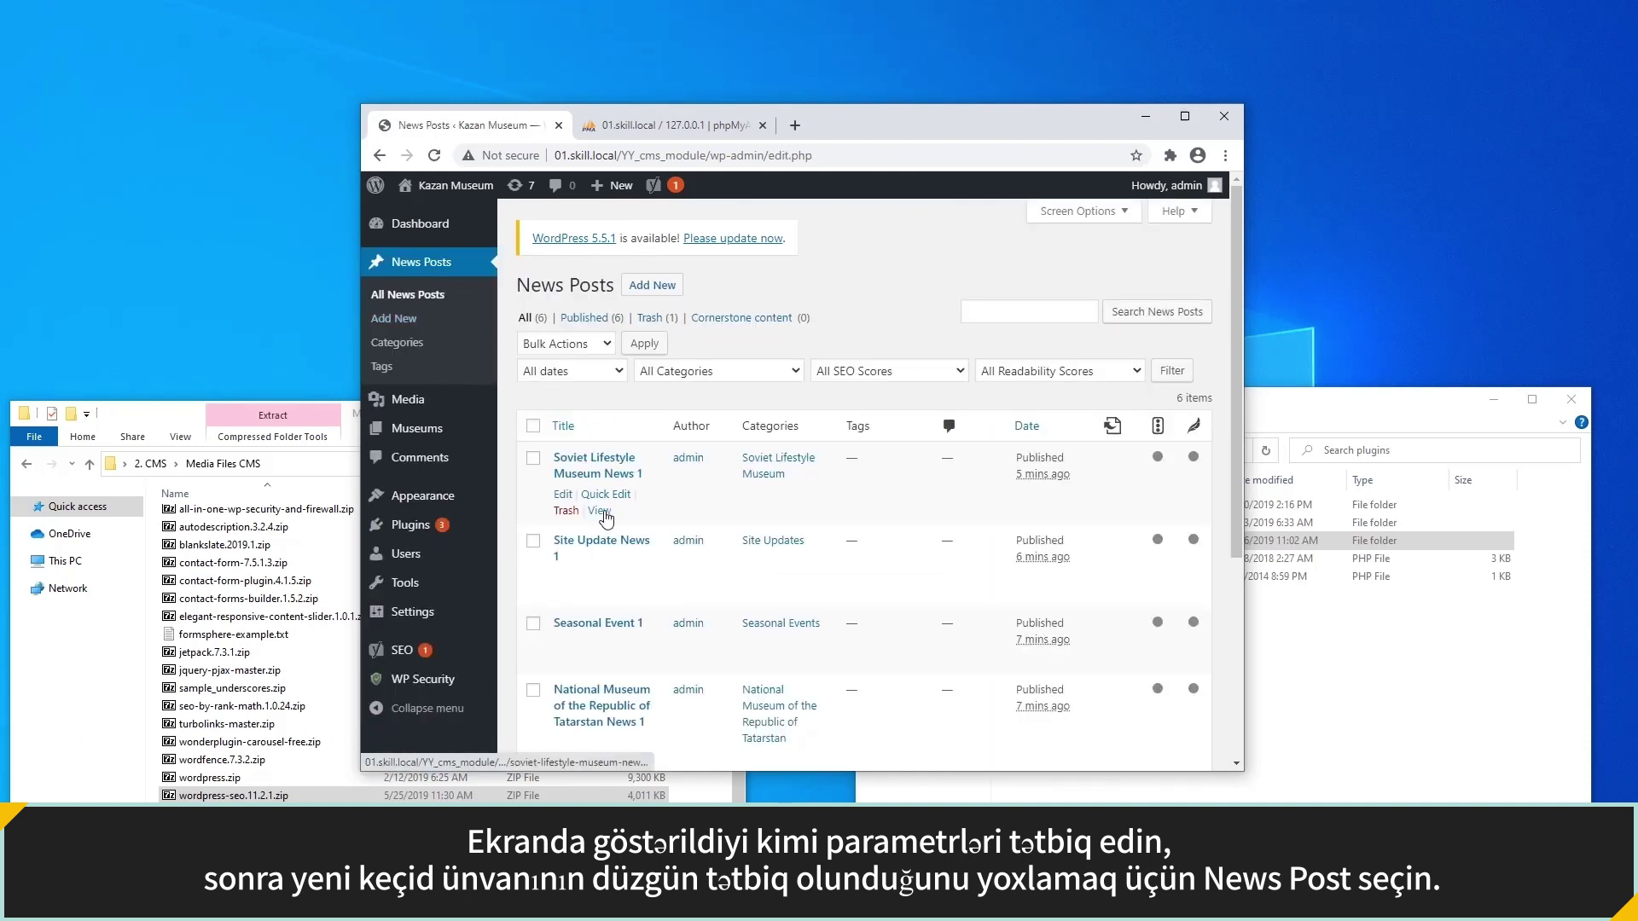
{"action": "left_click", "coordinate": [598, 508]}
{"action": "left_click_drag", "start_coordinate": [710, 156], "coordinate": [1060, 152]}
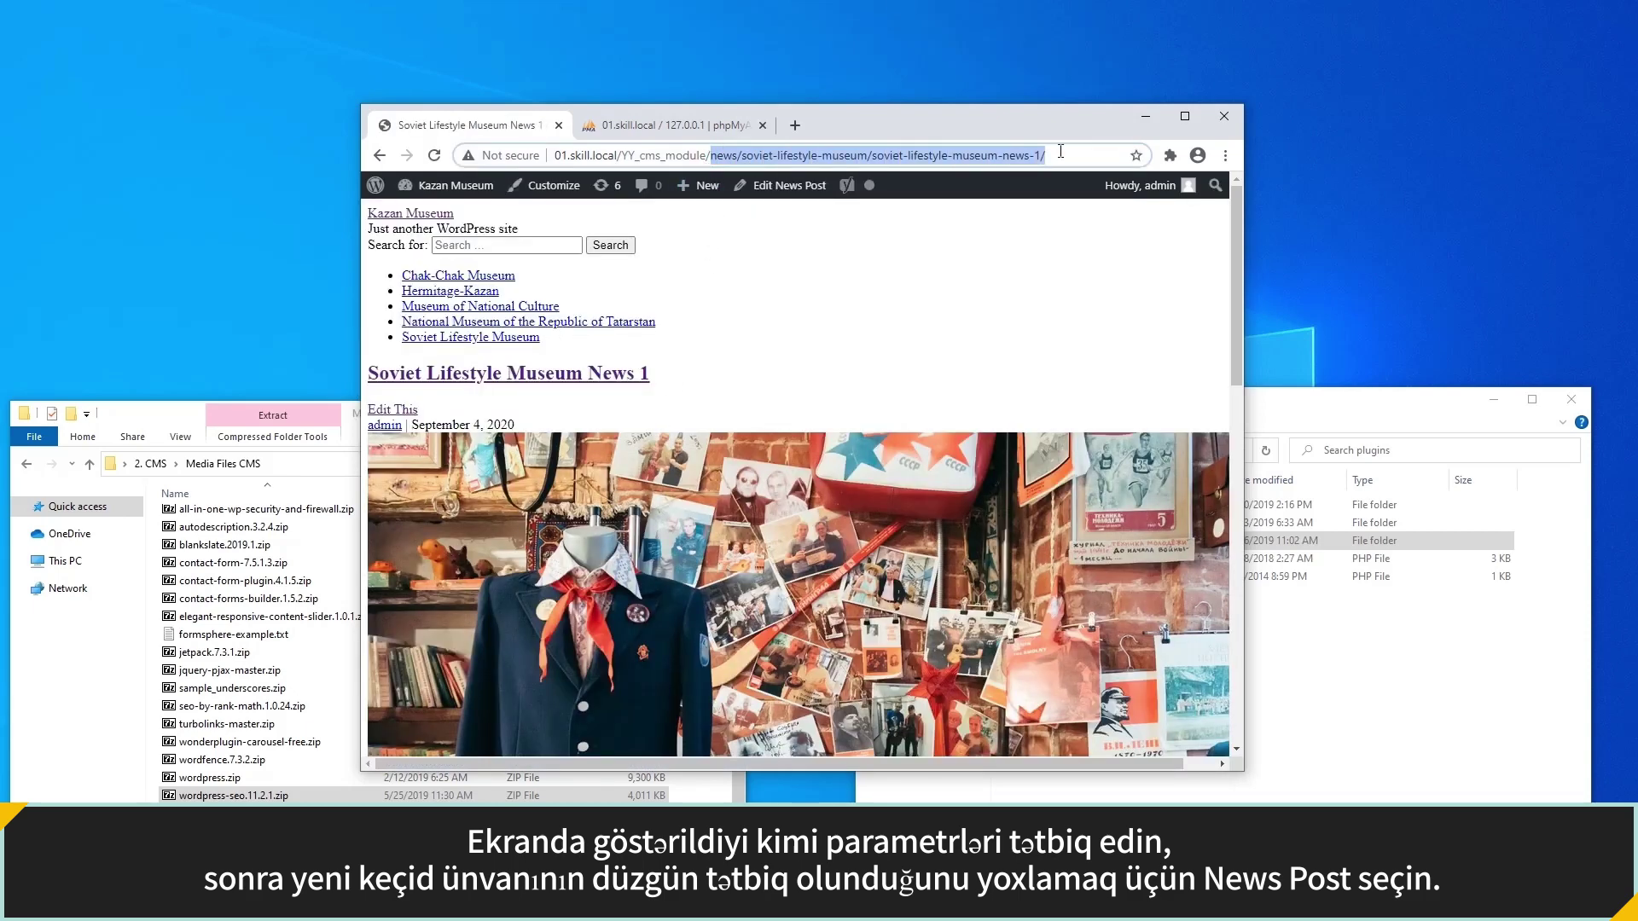